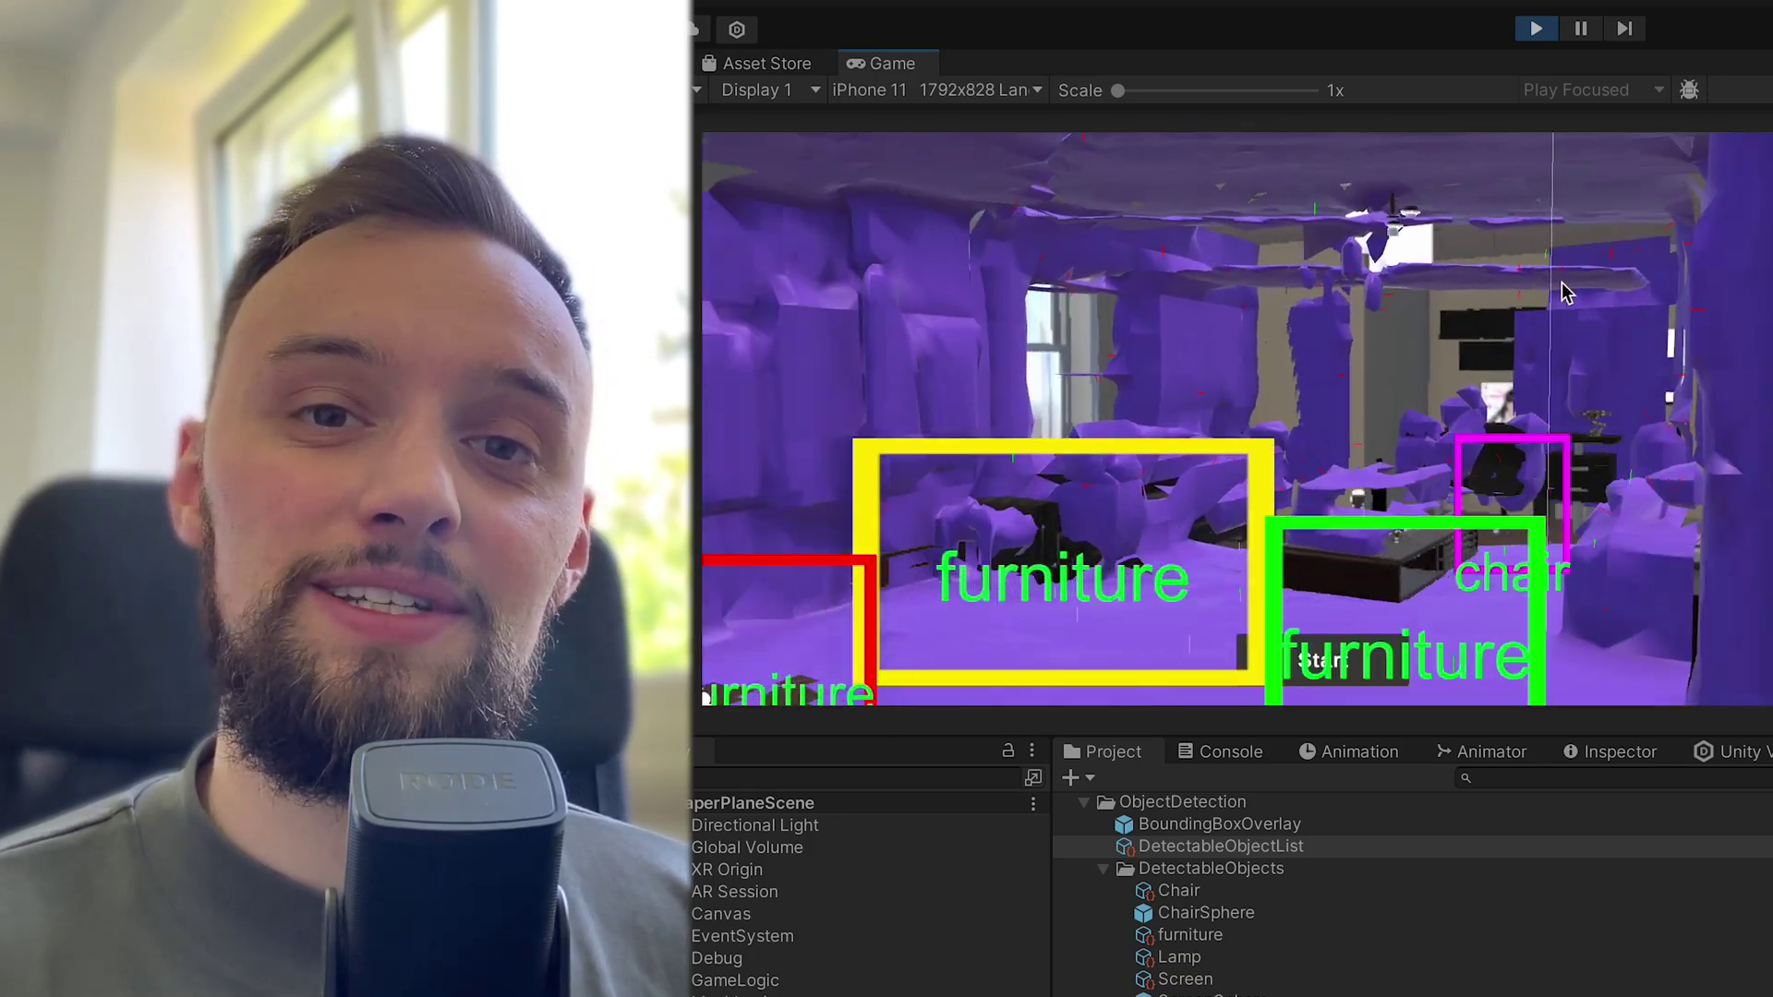
Step: Explore the simulated living room in Play mode and look around the golden rings
key("w")
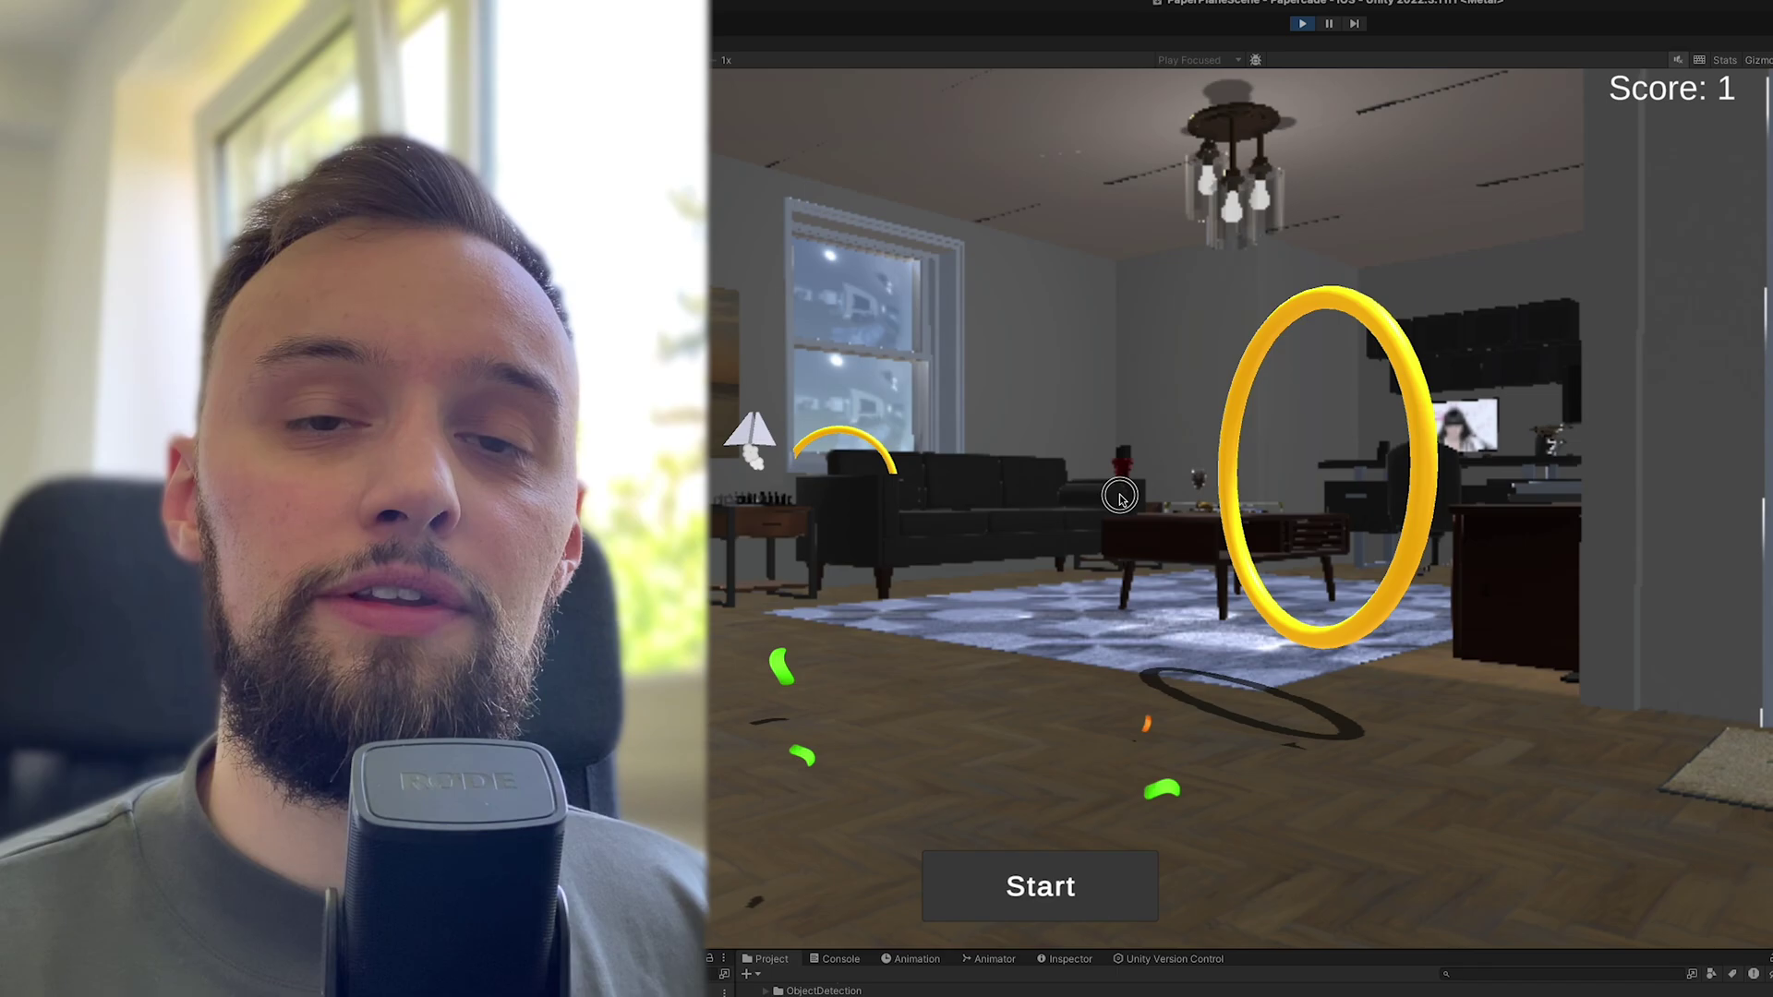
key("w")
right_click_drag(1216, 515, 1466, 499)
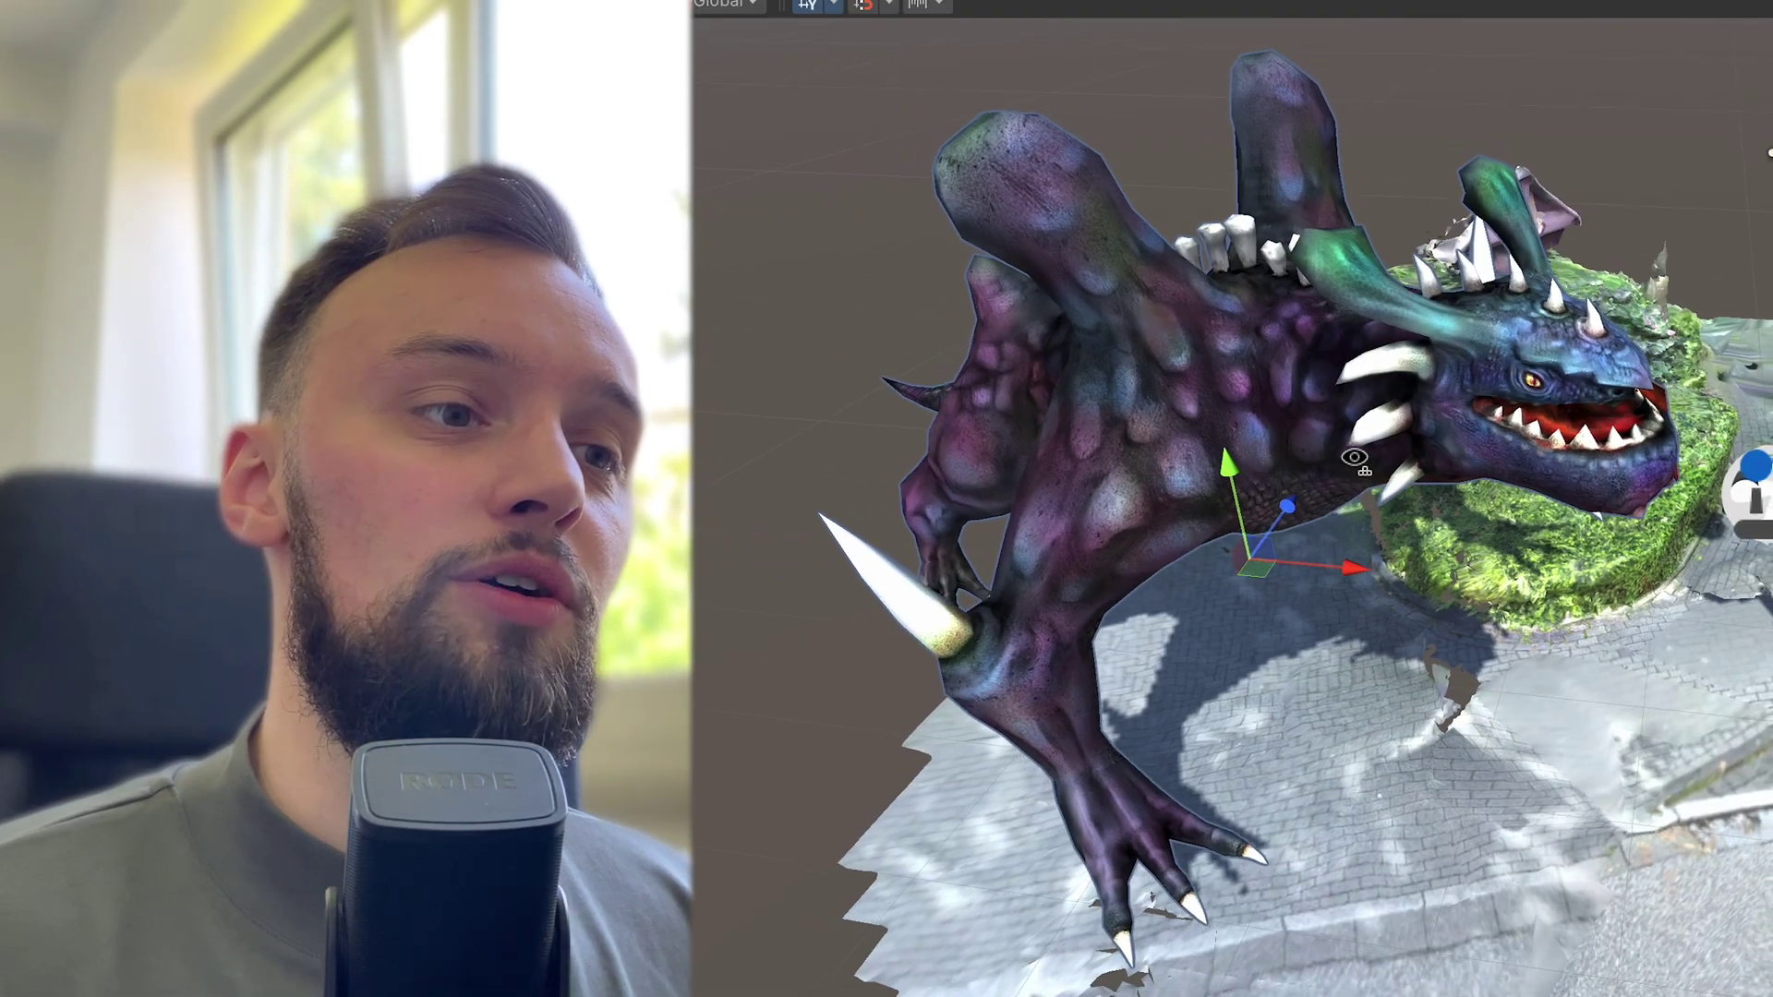
left_click_drag(1164, 397, 1126, 370, "alt")
right_click_drag(1127, 369, 1127, 369)
key("d")
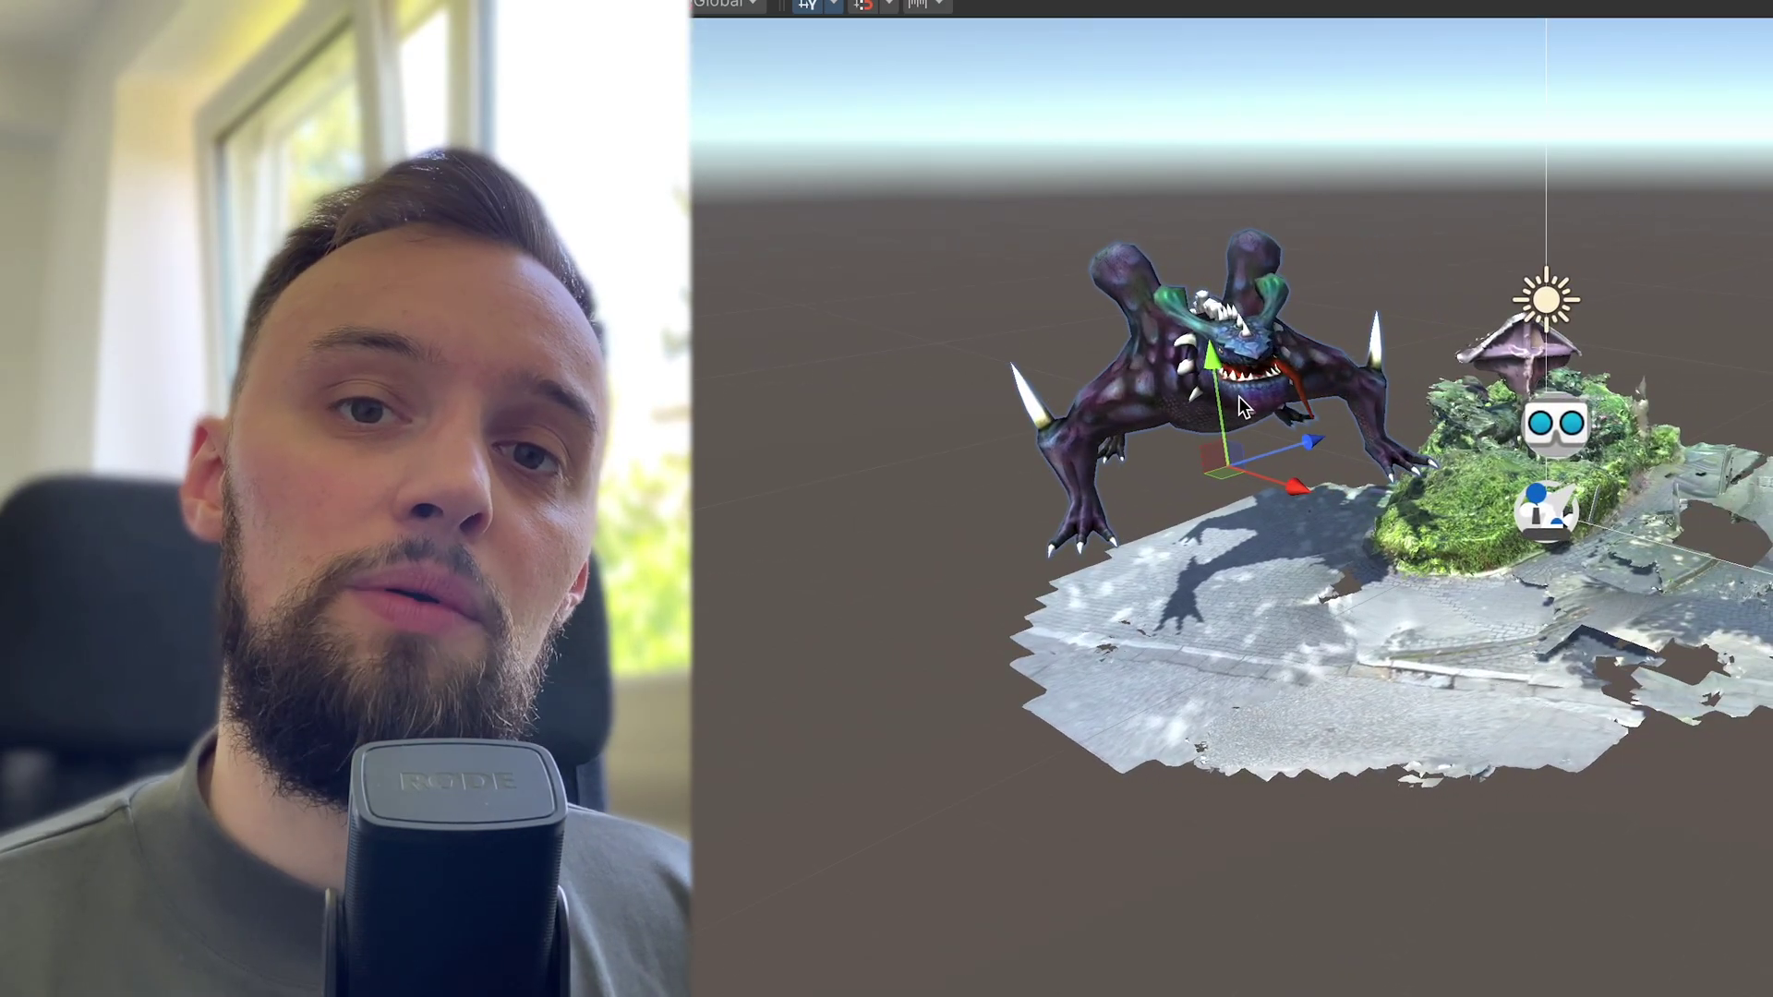
Step: Reposition the monster model above the scanned street terrain in the scene
left_click_drag(1309, 443, 512, 685)
left_click_drag(619, 600, 1323, 414)
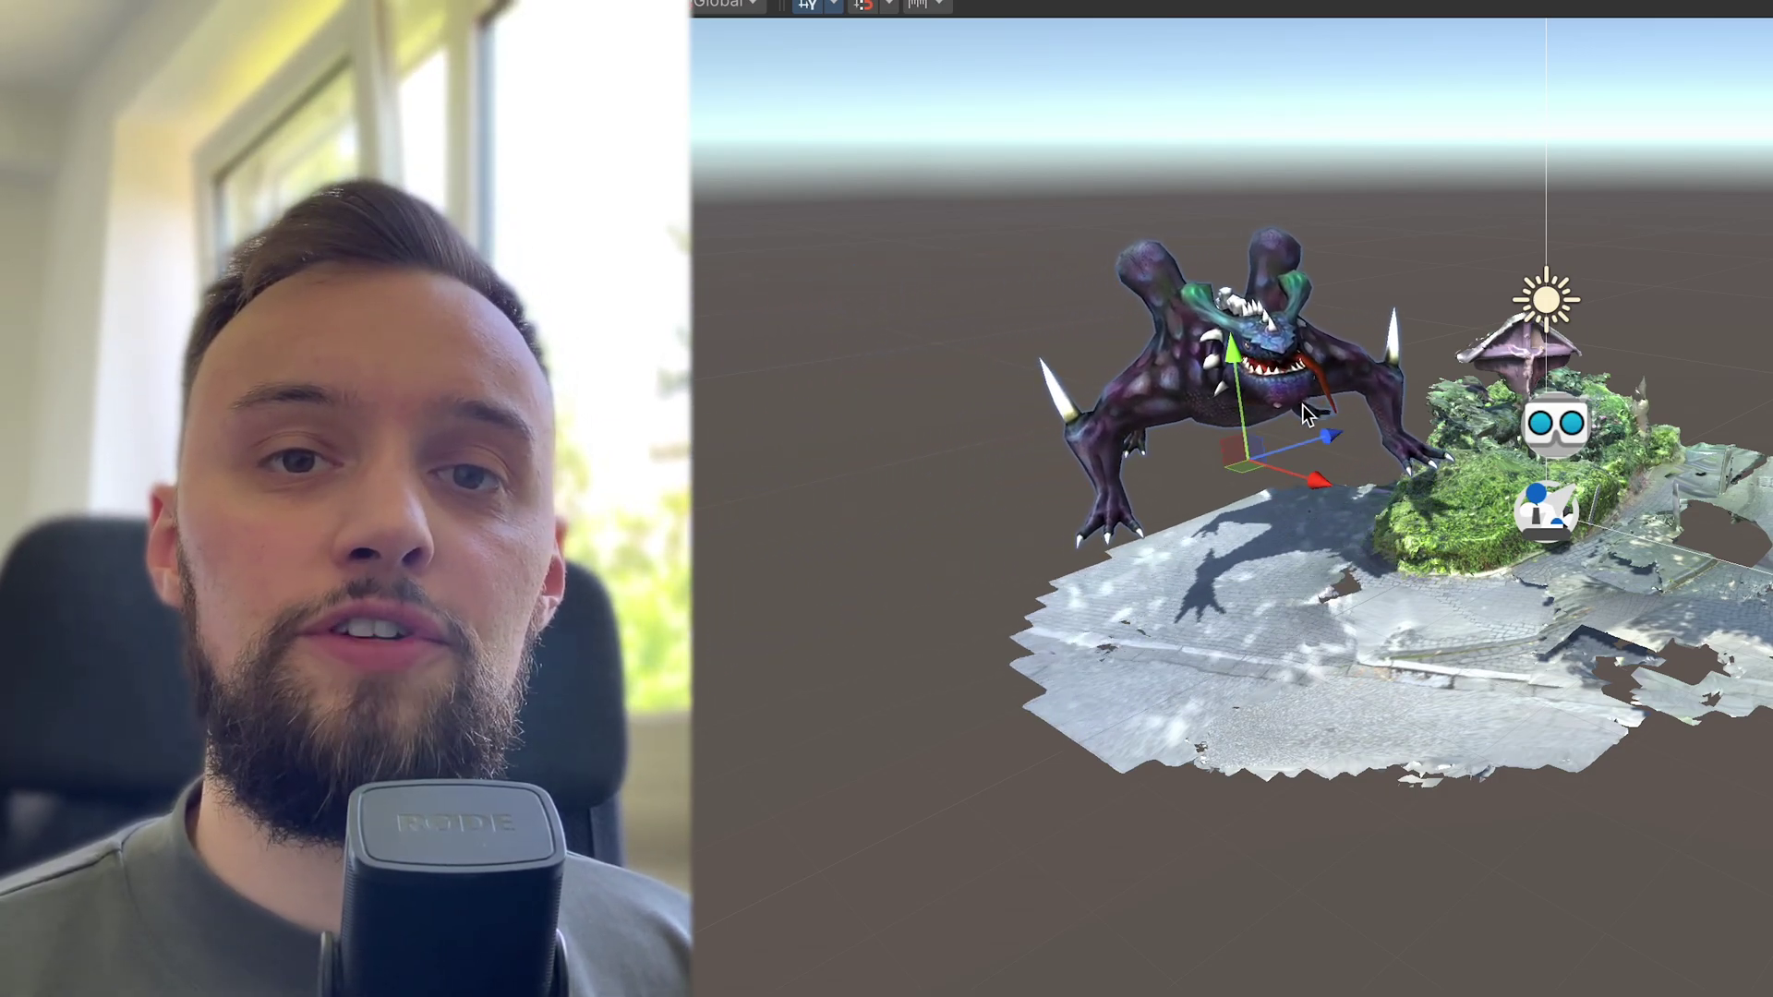
left_click_drag(1237, 361, 1243, 492)
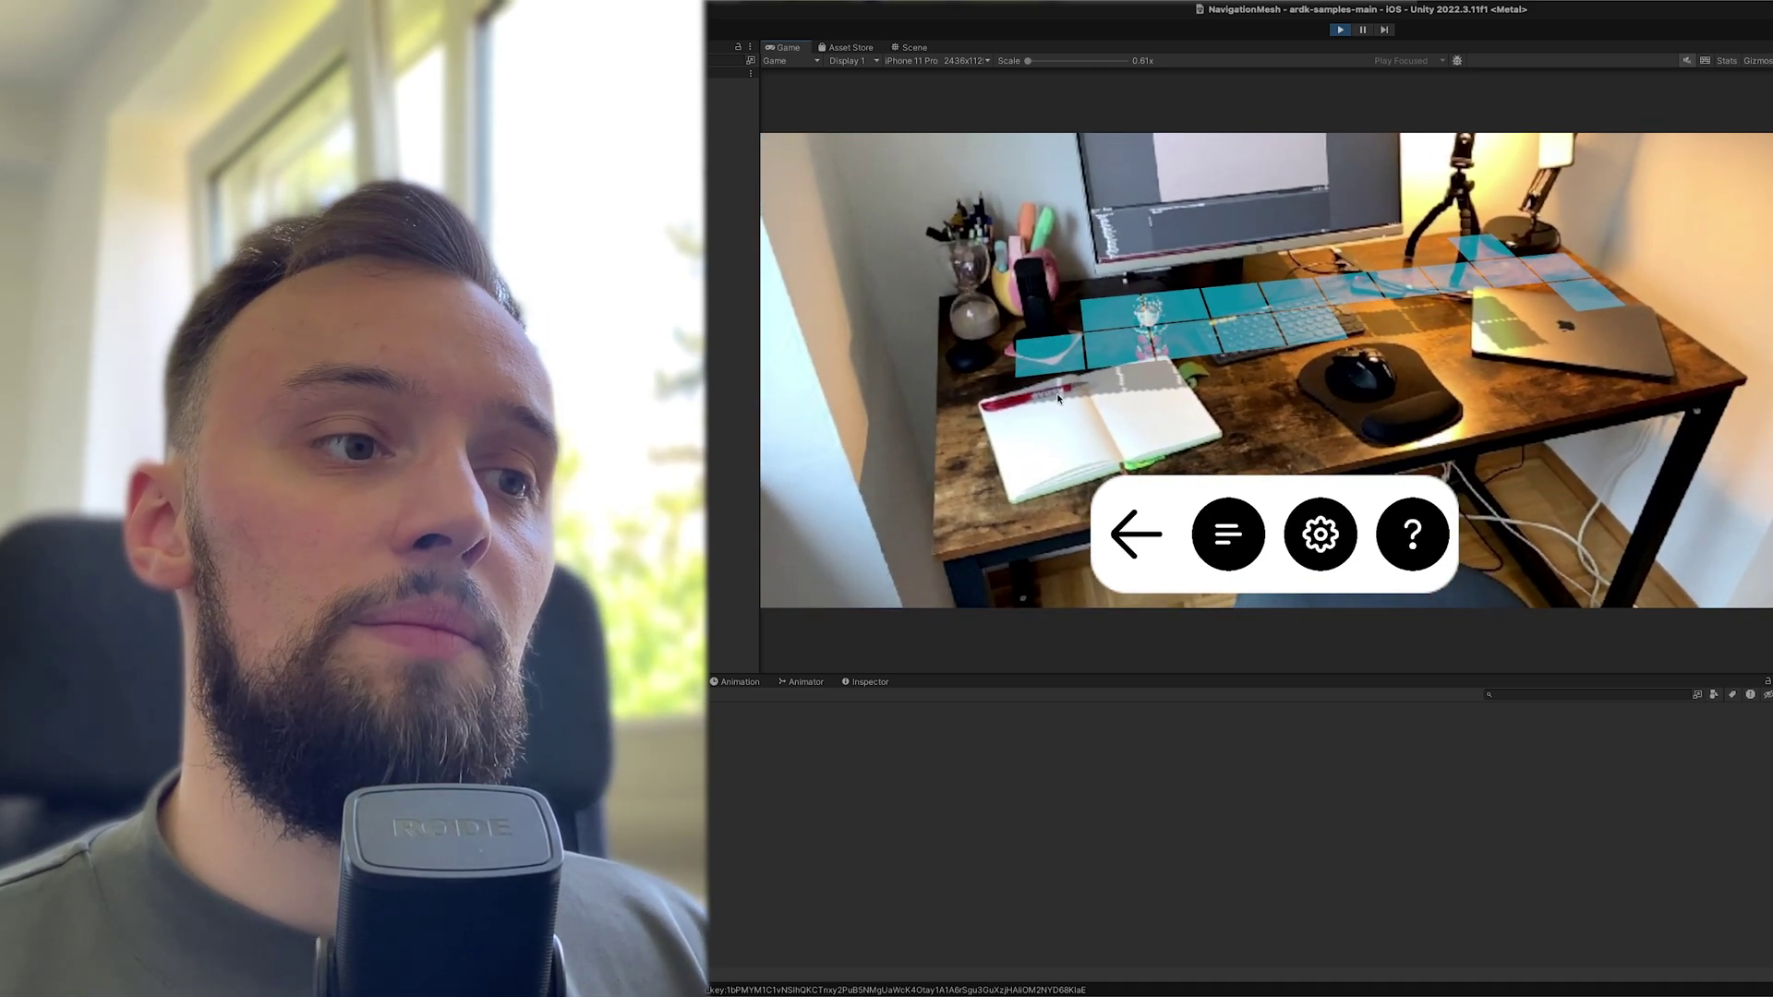
Step: Send the backpack character to points on the desk's navigation mesh in the running NavigationMesh sample
left_click(1072, 386)
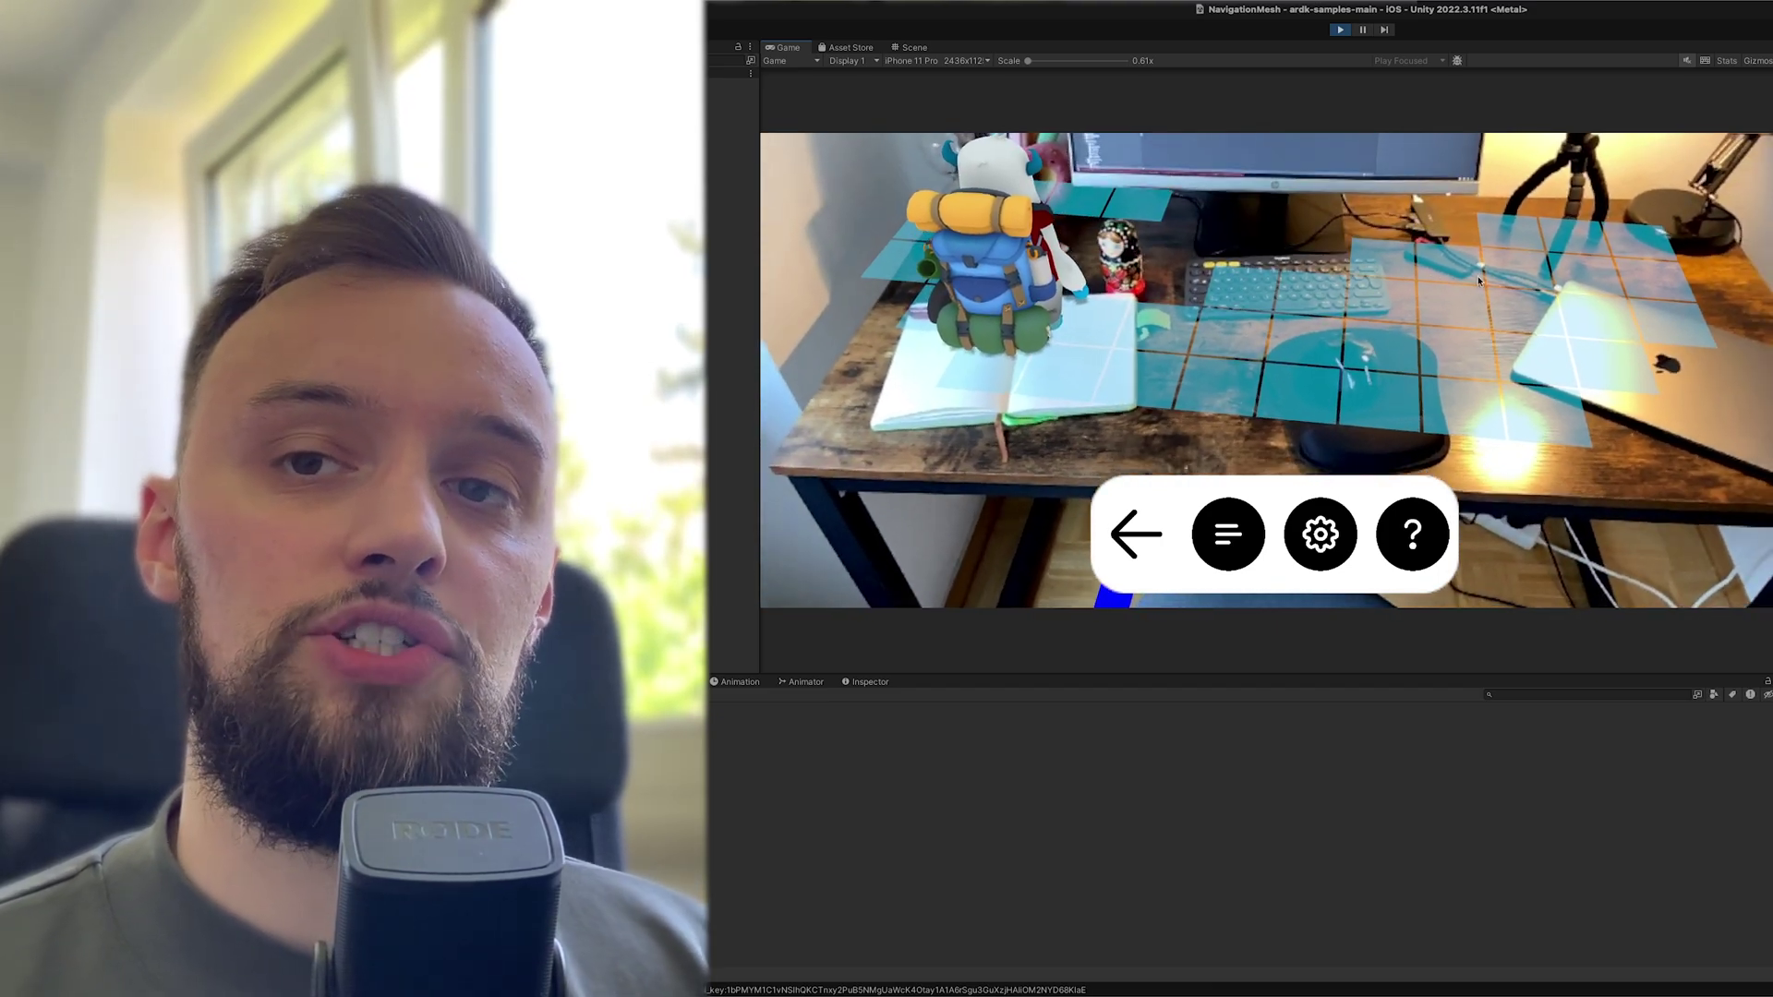
left_click(1565, 325)
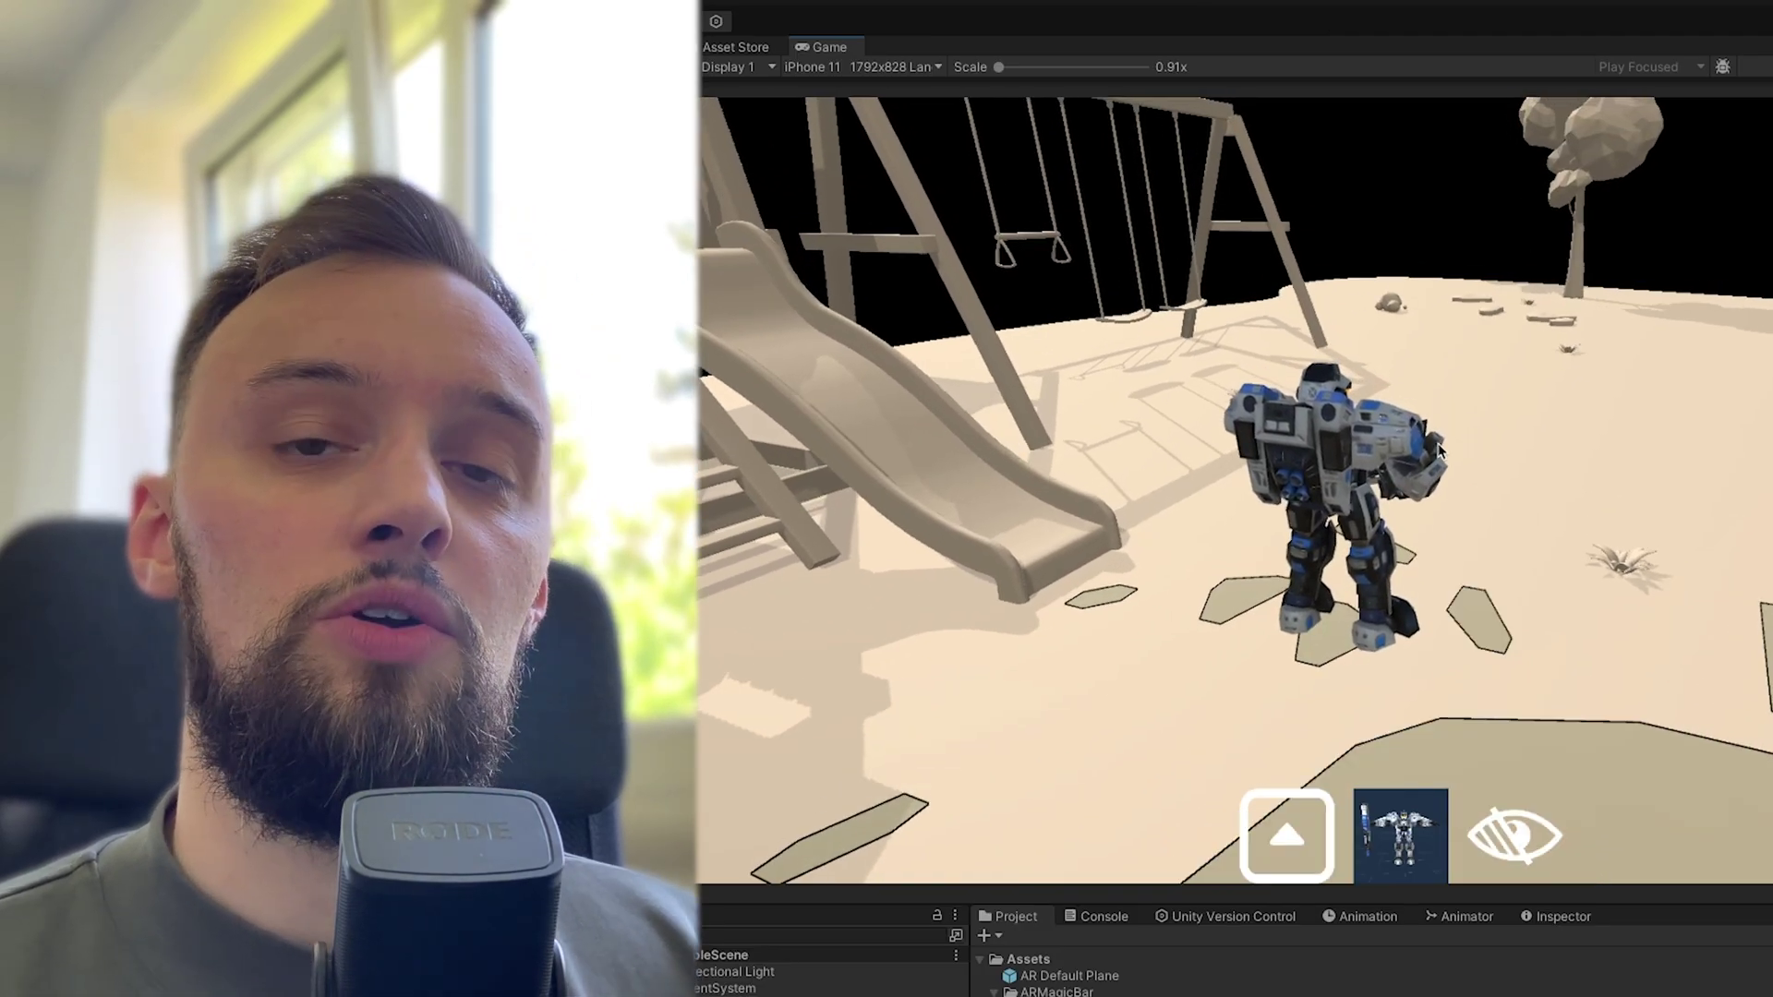
Step: Select the placed robot in the playground simulation and rotate it to face another direction
left_click(1323, 470)
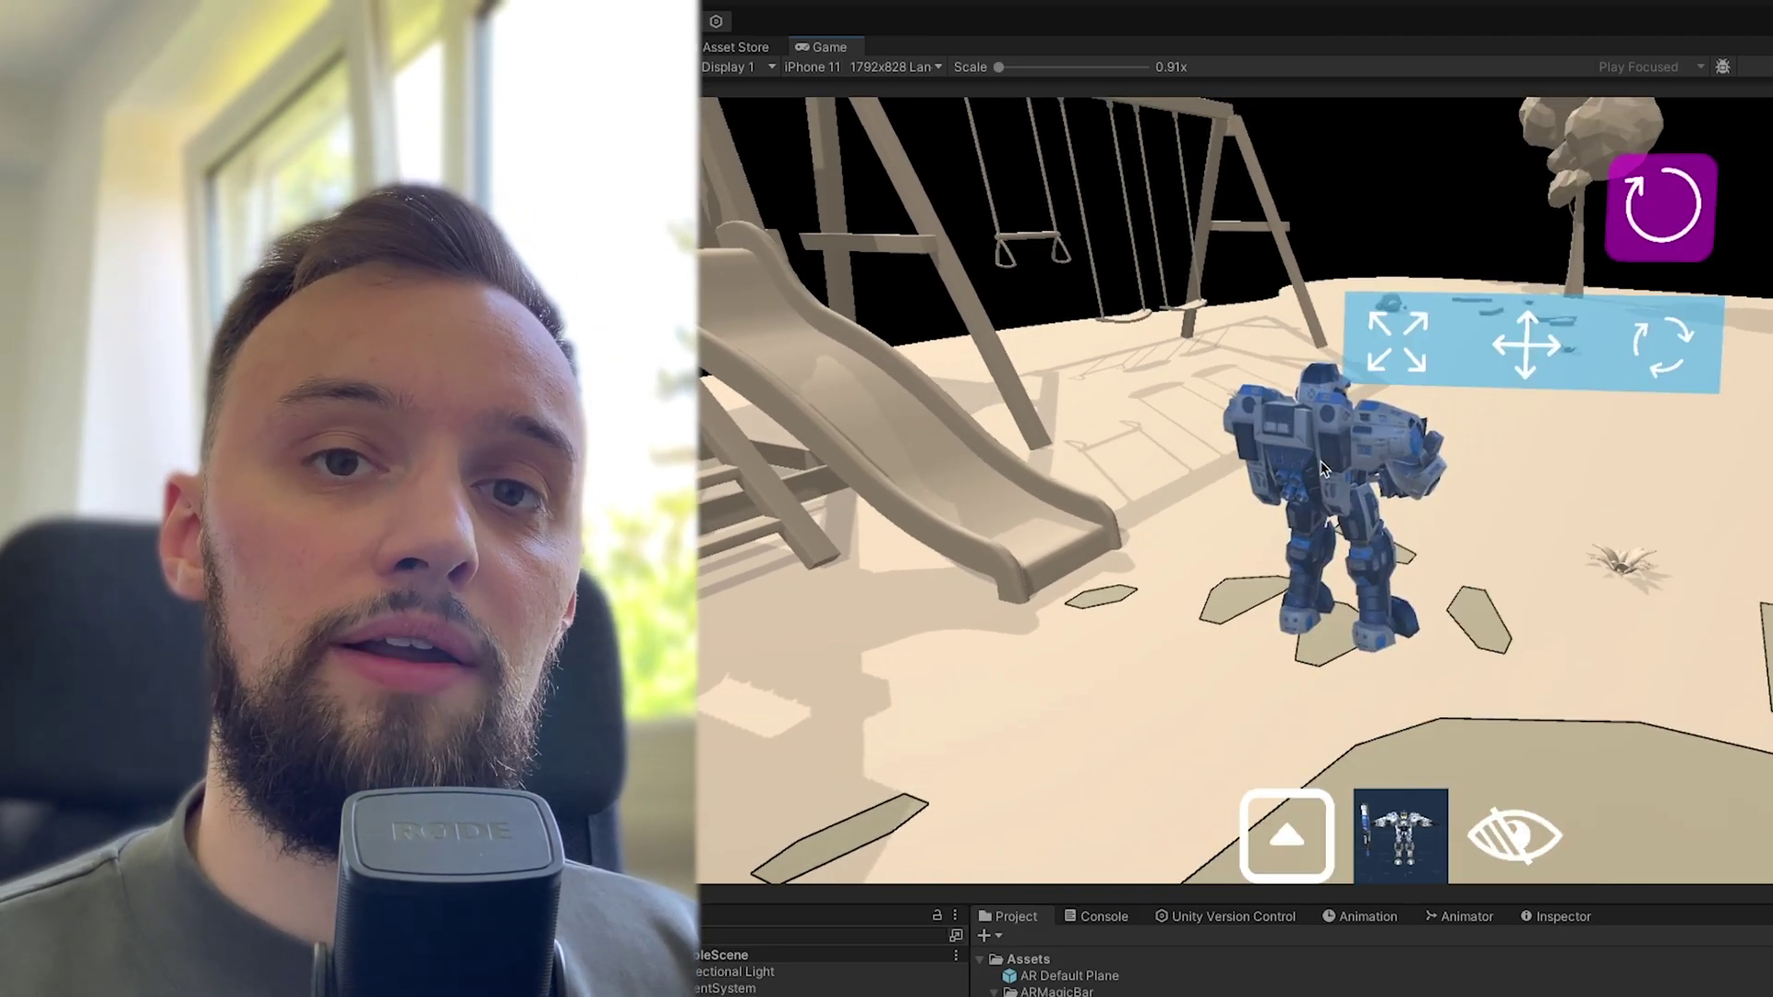
left_click_drag(1663, 346, 1453, 329)
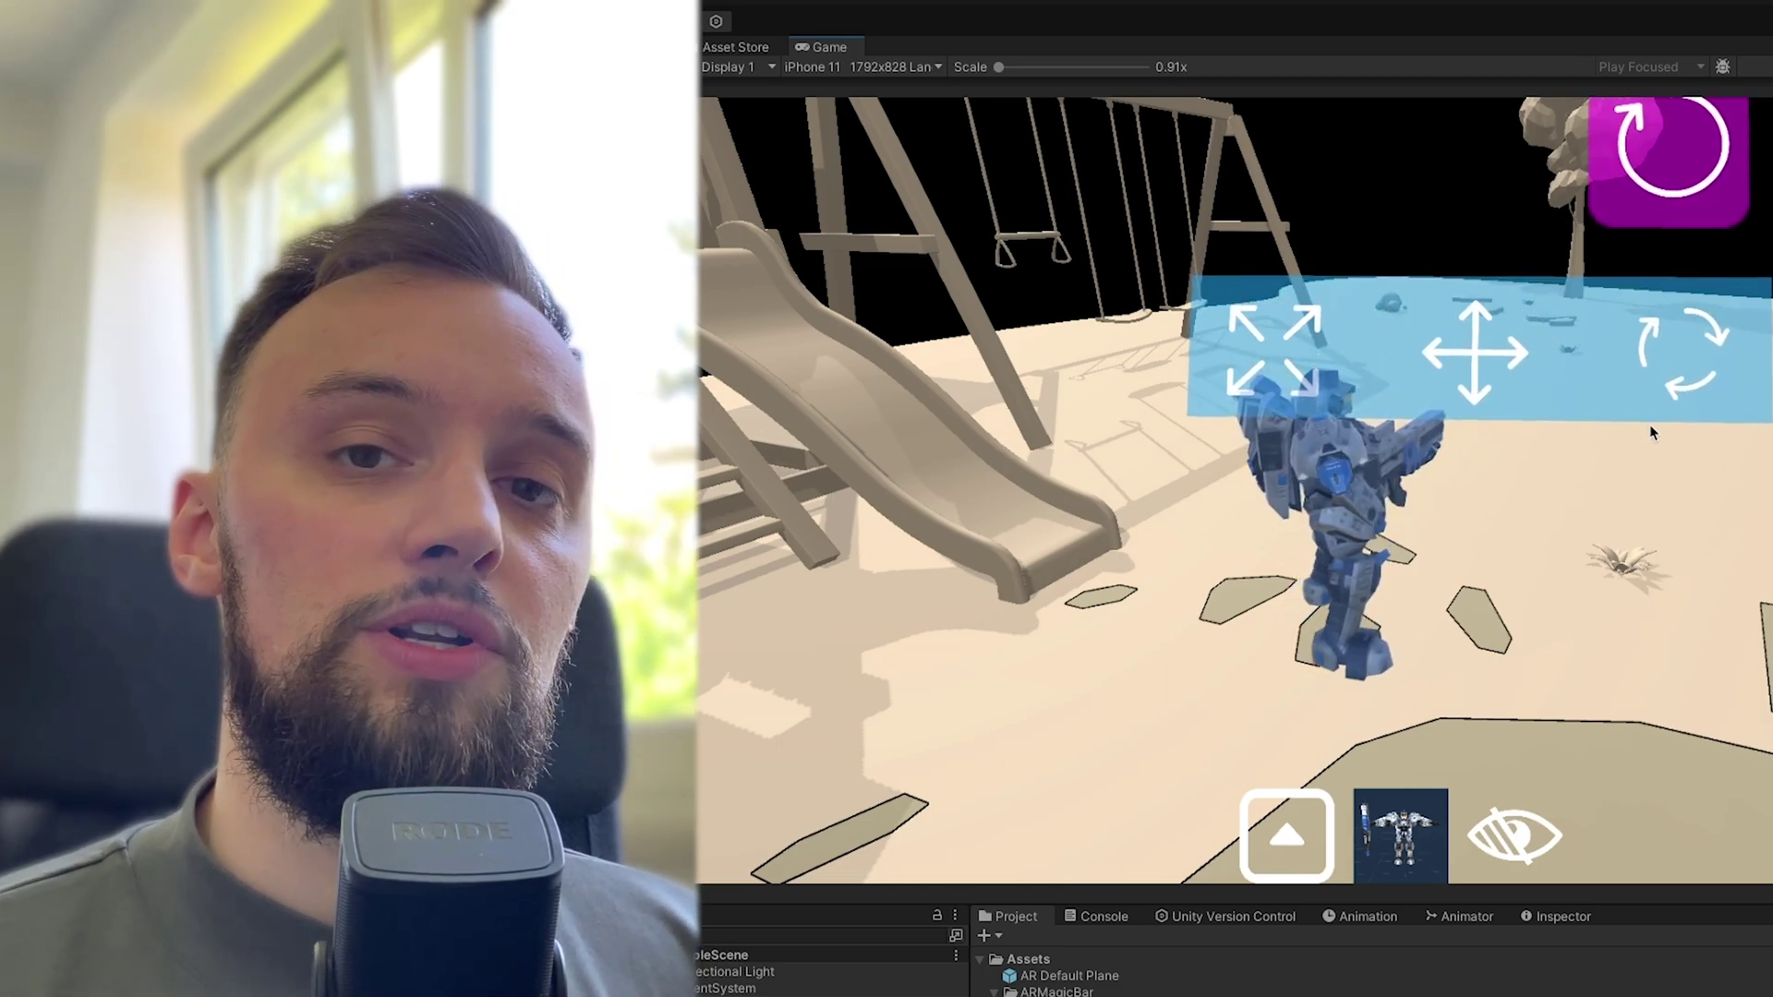
key("s")
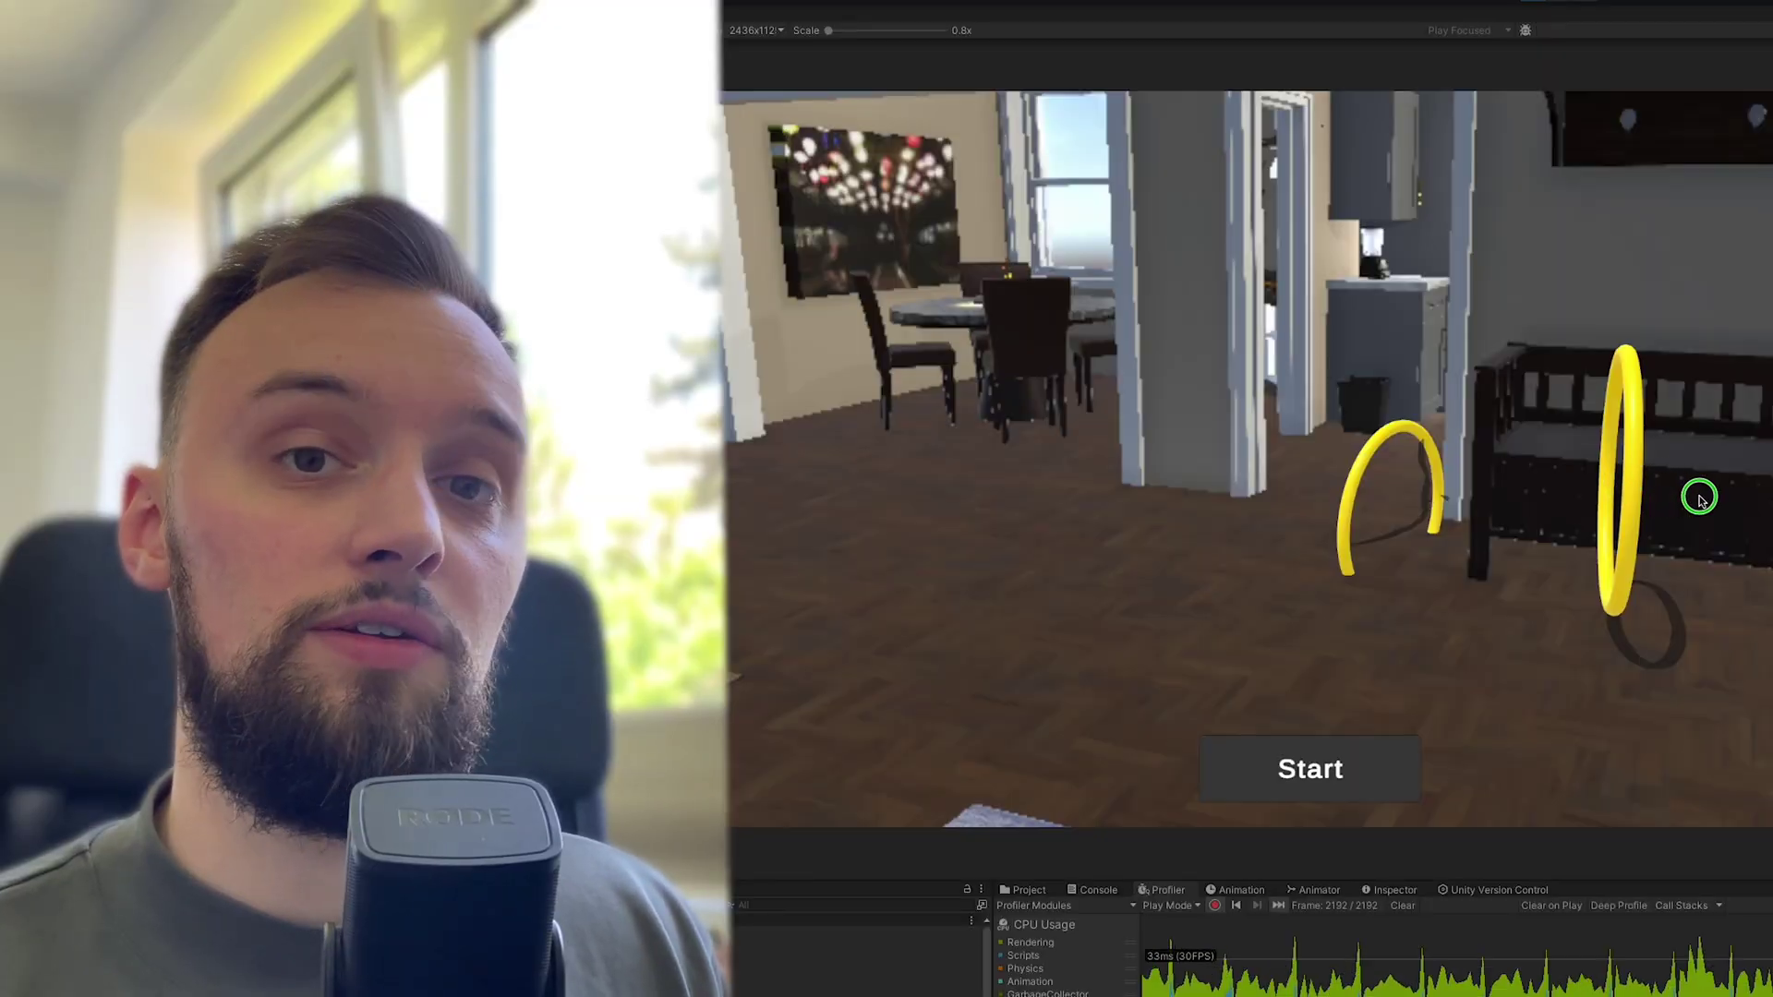
Step: Steer the paper plane through the yellow rings in the running hallway simulation
right_click_drag(1699, 496, 1715, 492)
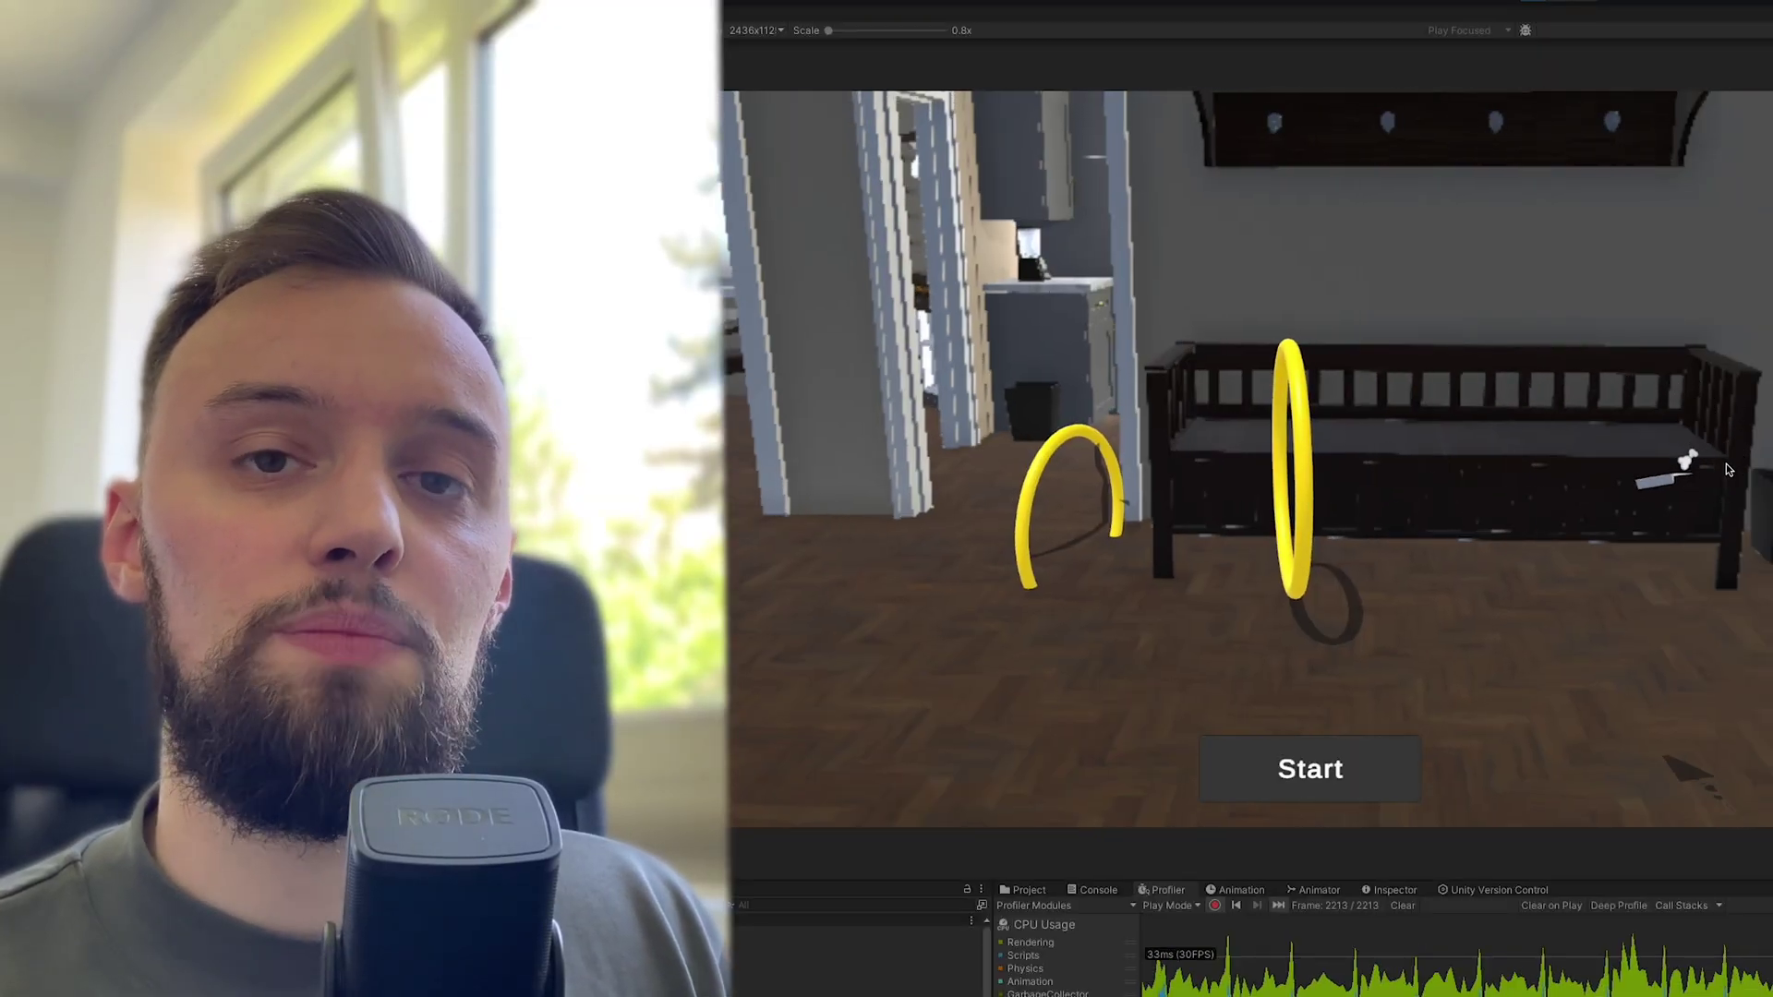
left_click(1666, 511)
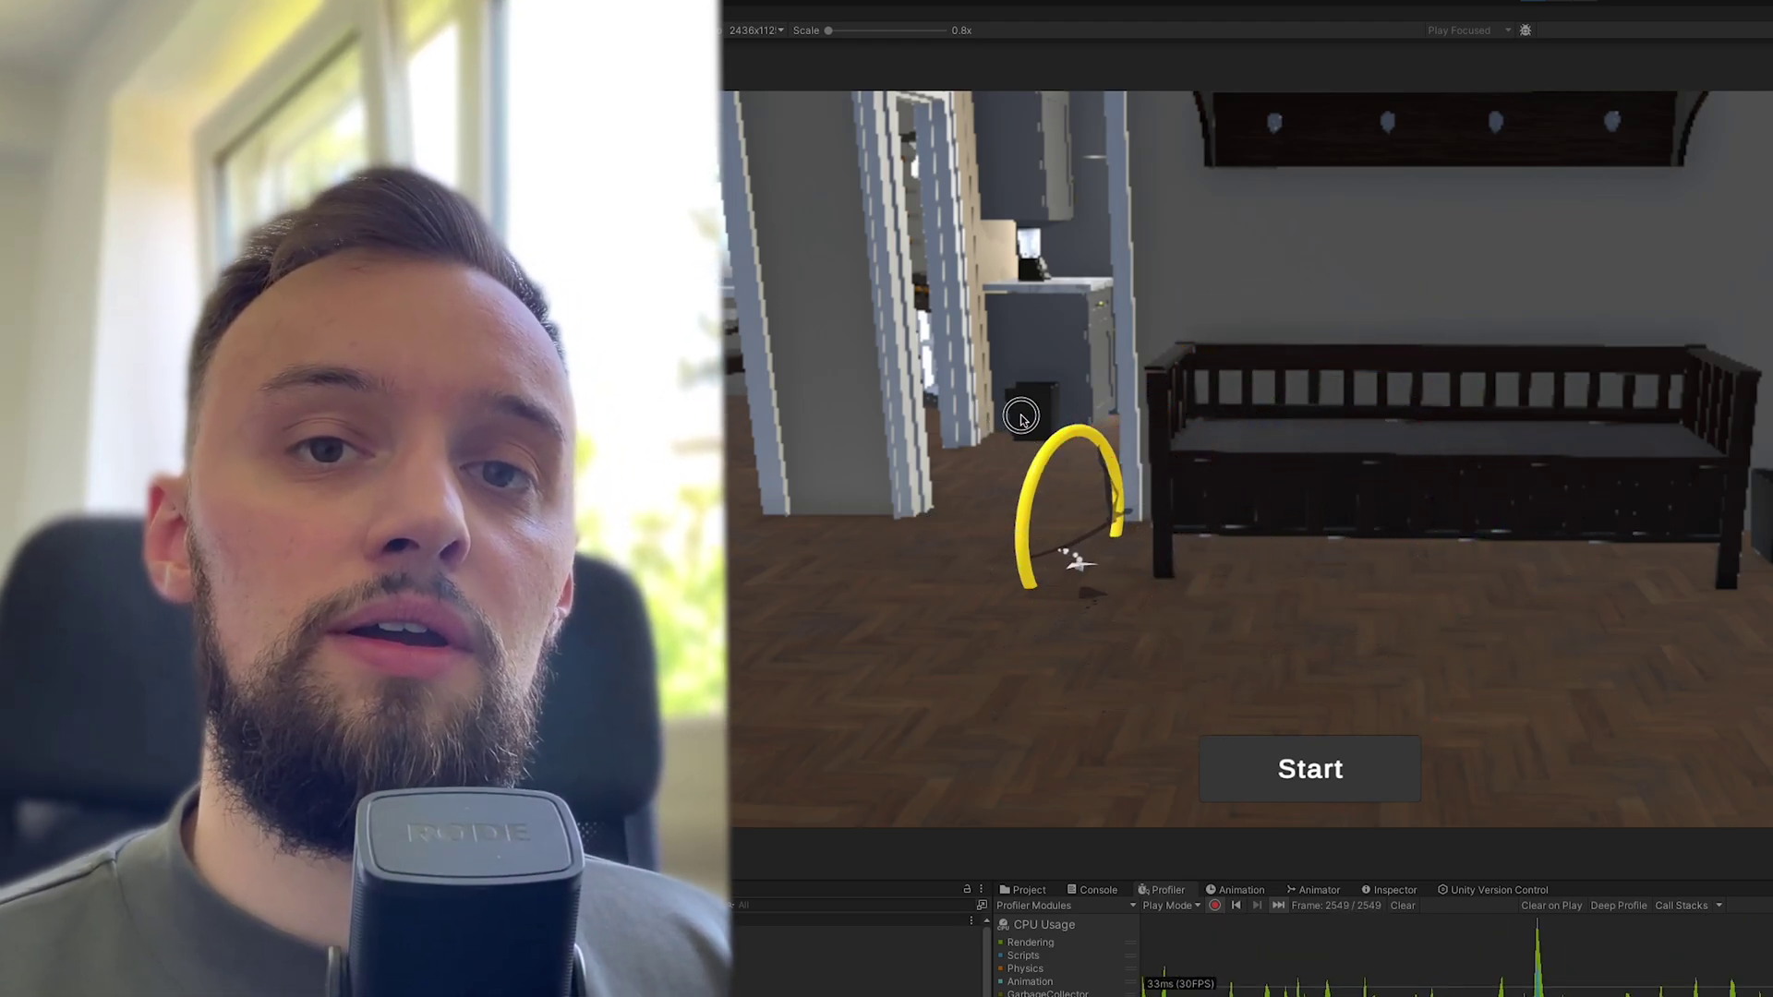
left_click(1262, 750)
mouse_move(1258, 684)
left_mouse_down()
mouse_move(1246, 646)
mouse_move(1276, 614)
mouse_move(1279, 689)
mouse_move(1238, 665)
mouse_move(1313, 571)
left_mouse_up()
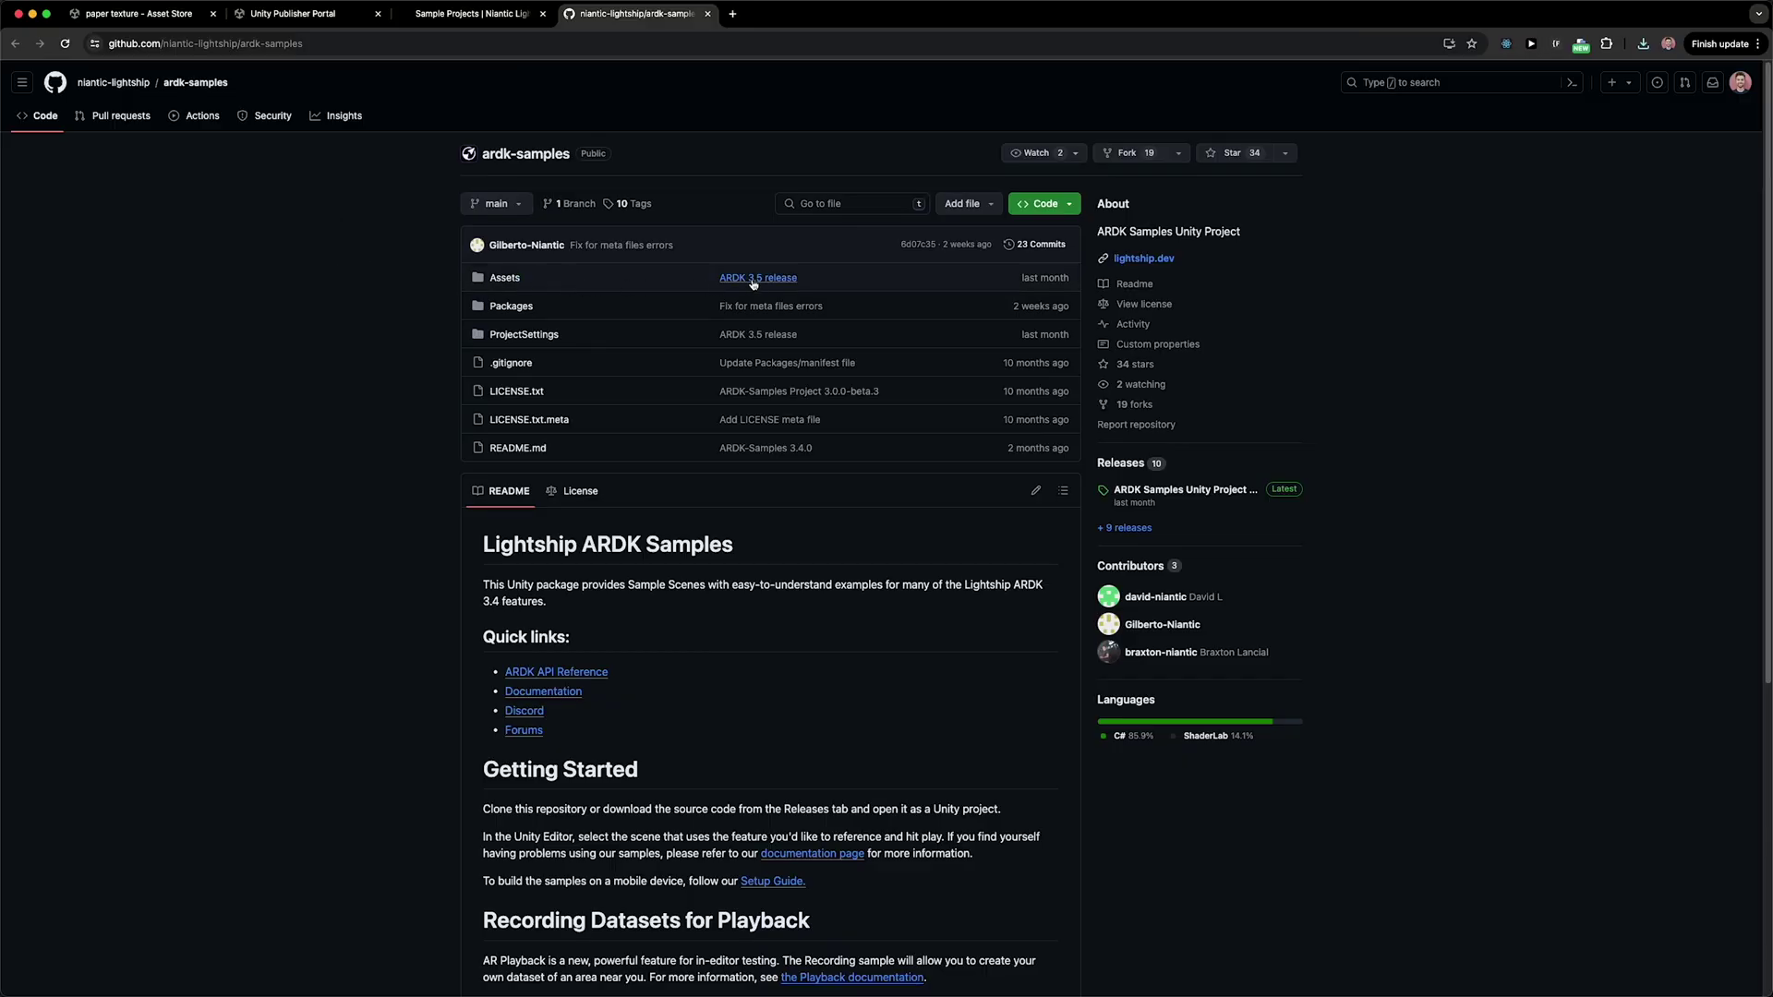
Step: Download the ardk-samples repository as a ZIP and extract ardk-samples-main.zip from the Downloads folder
left_click(1047, 212)
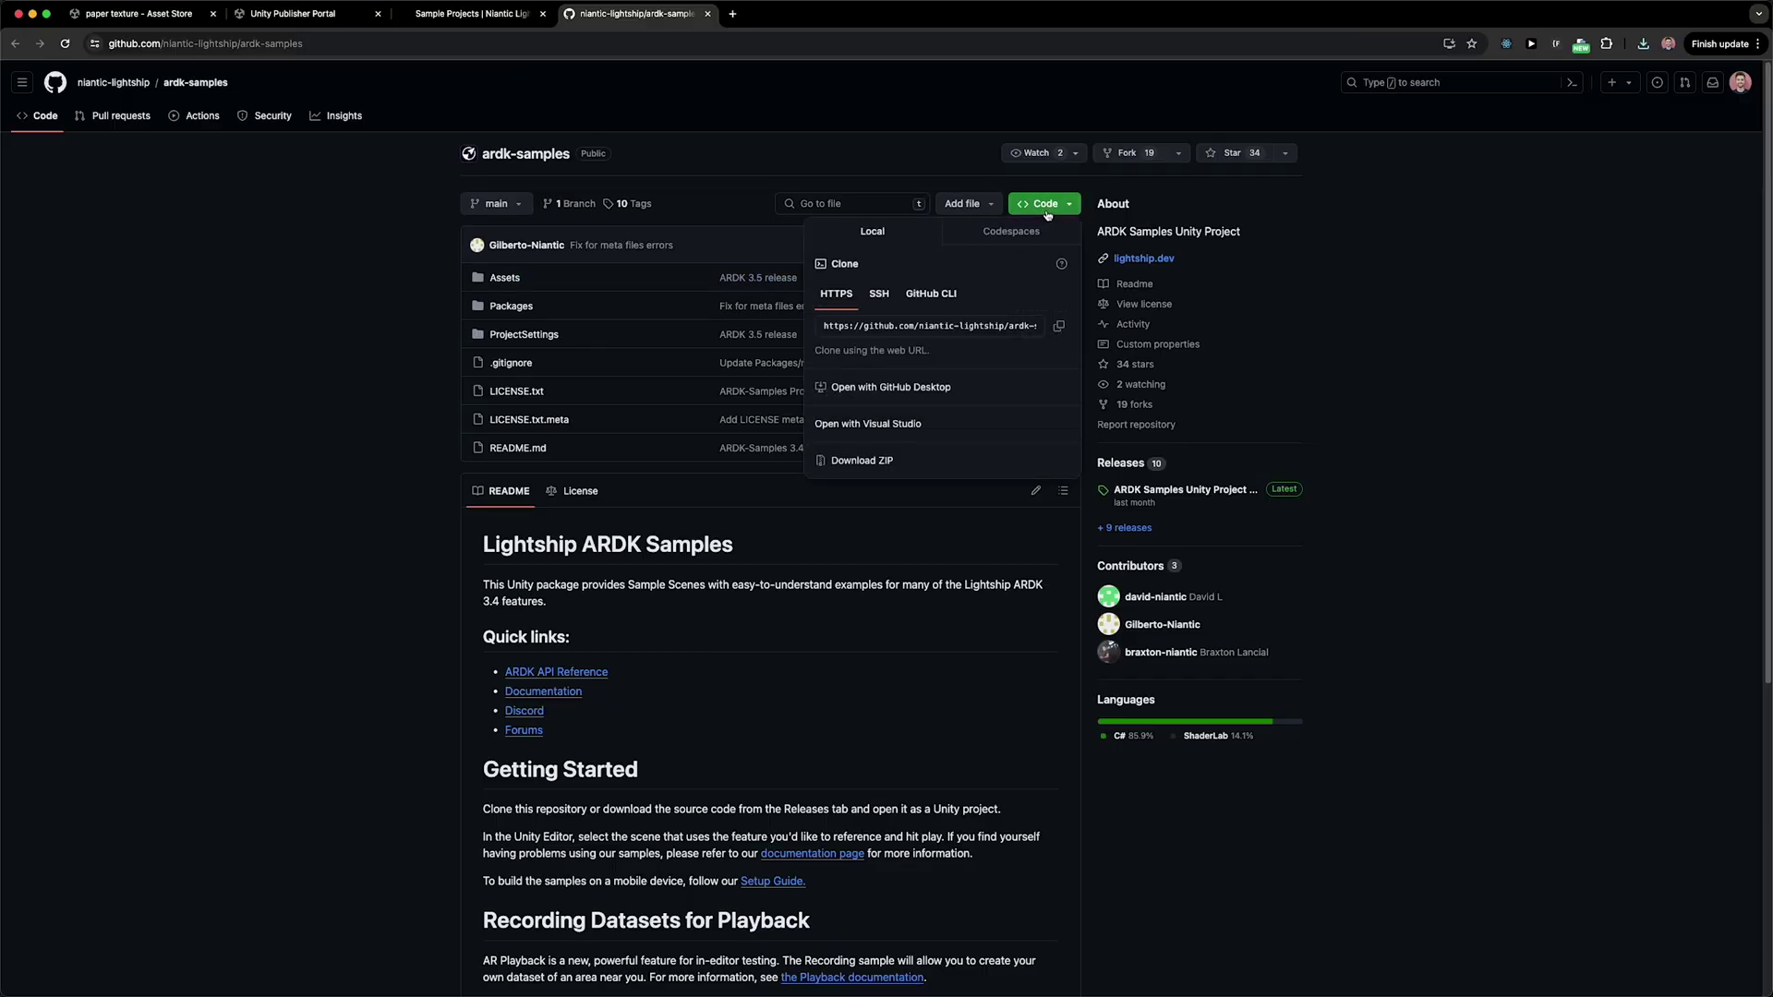
left_click(849, 461)
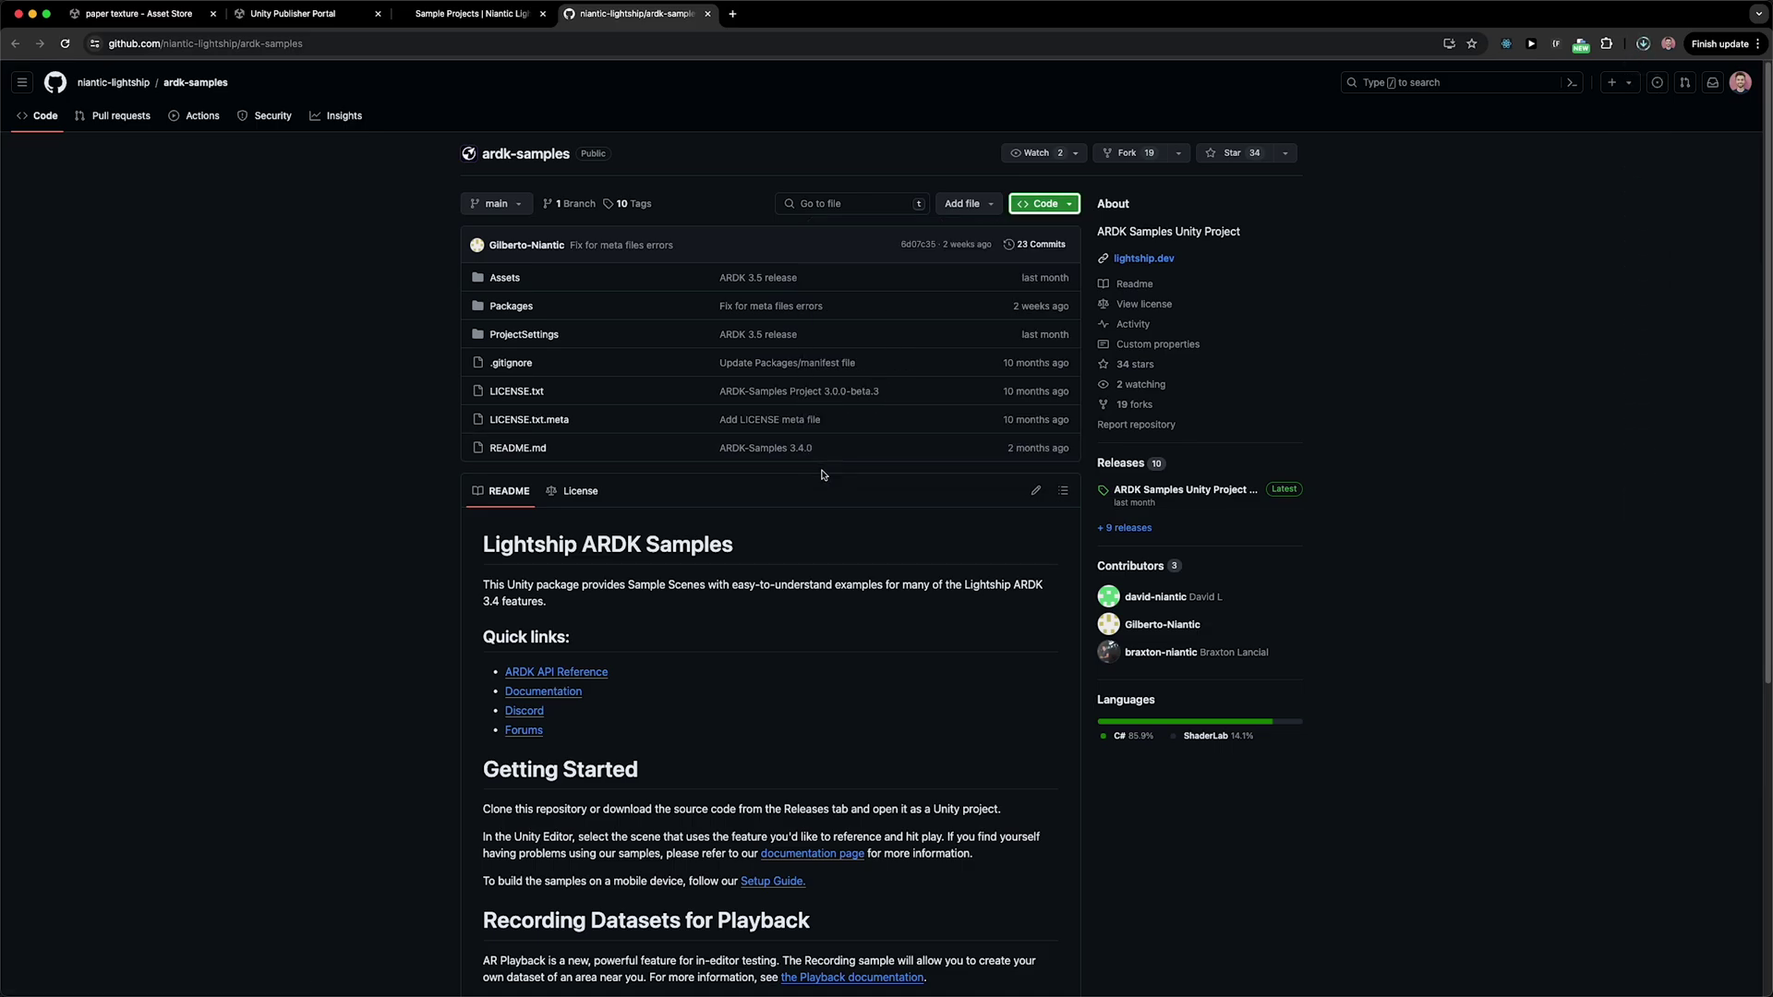
left_click(422, 966)
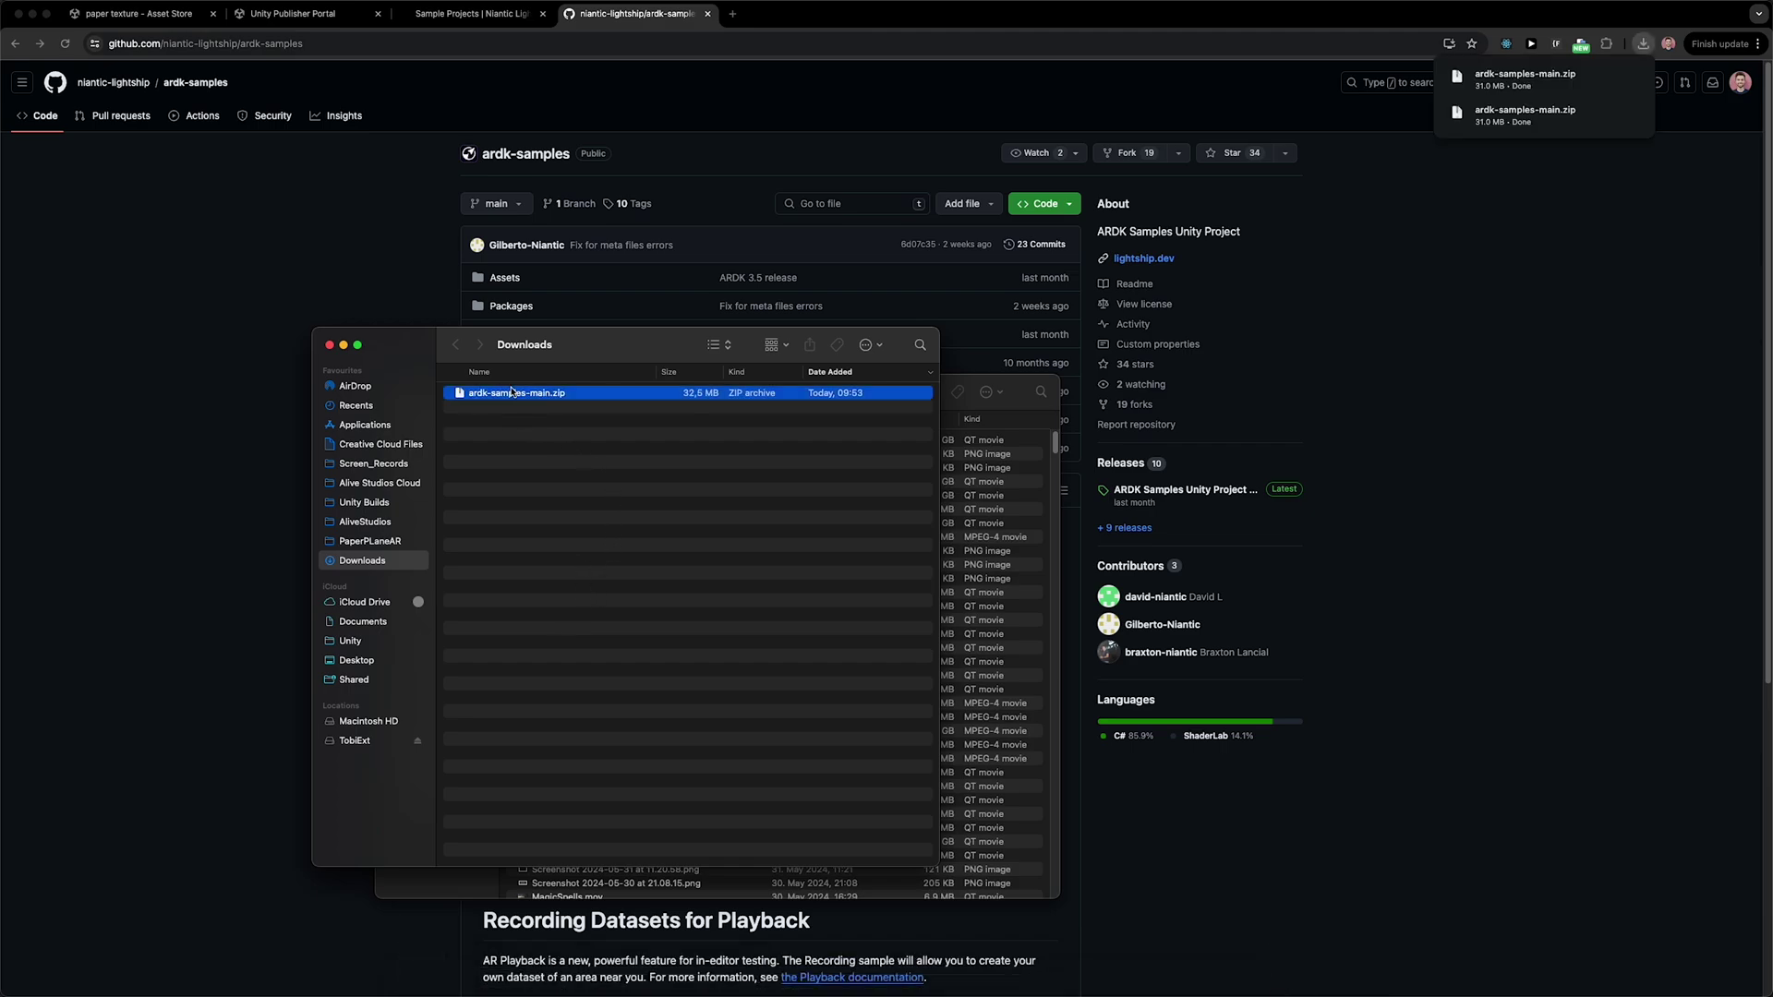
double_click(512, 392)
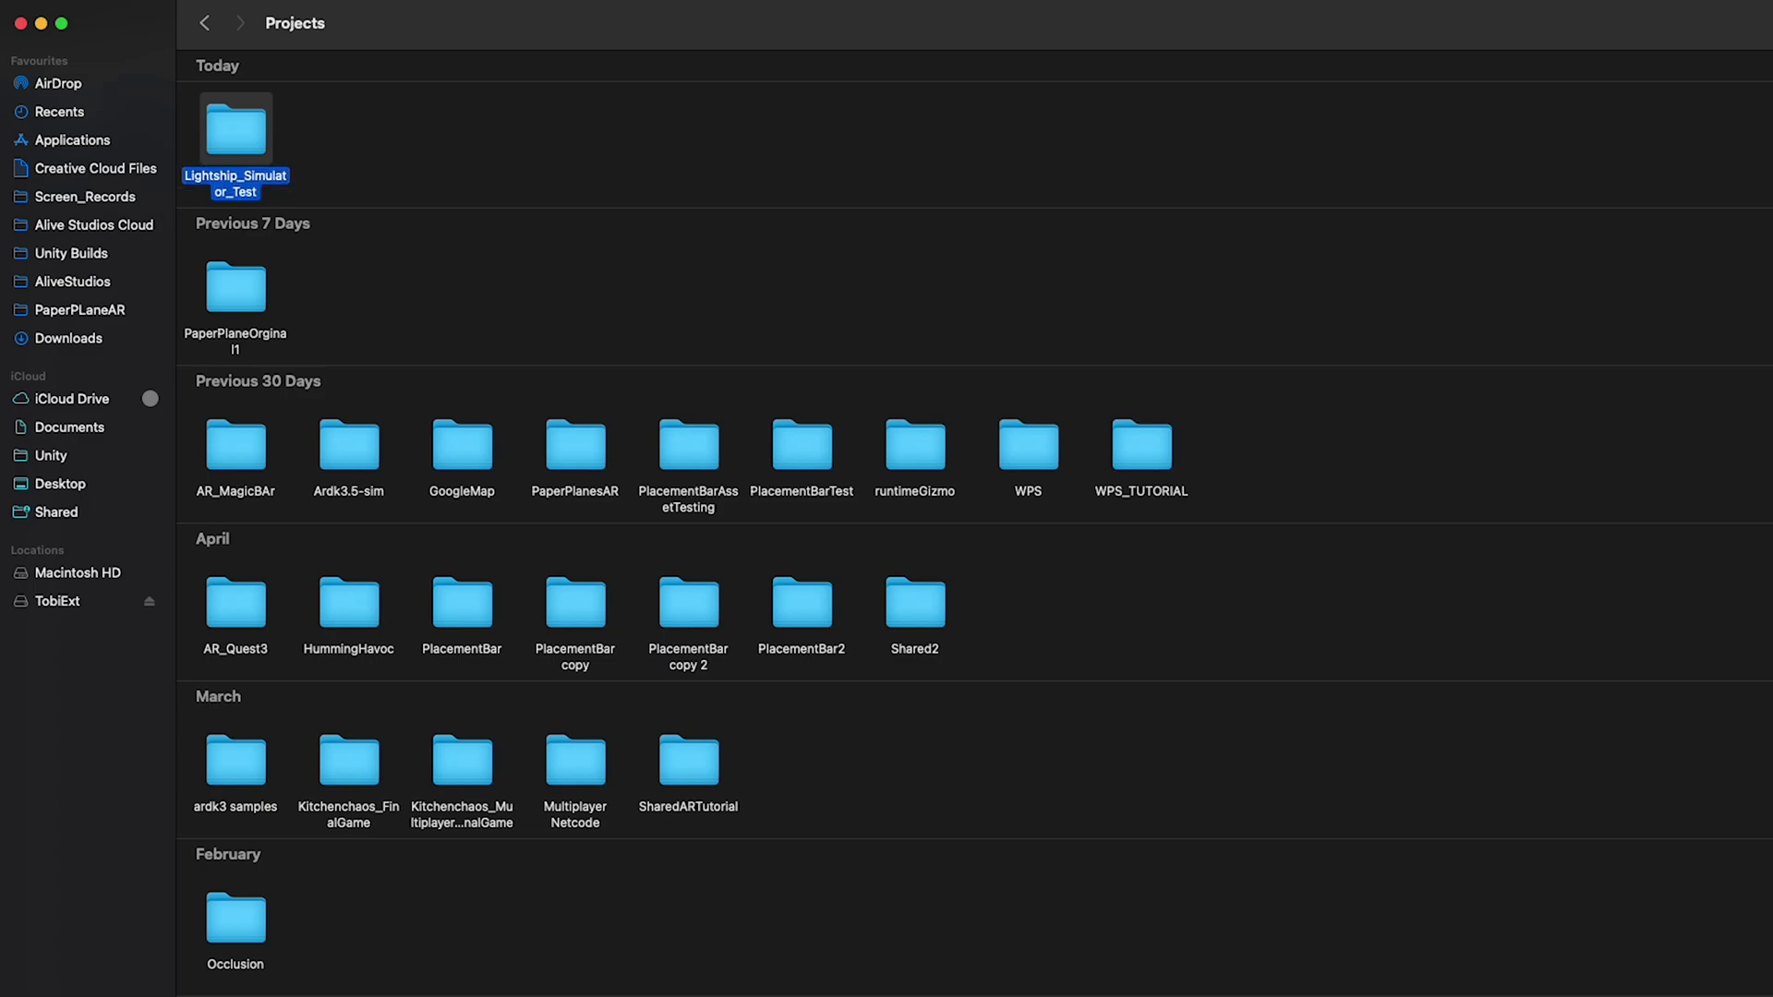
Step: Check the contents of the Lightship_Simulator_Test folder, then switch to Unity Hub and add that folder as a project
double_click(234, 146)
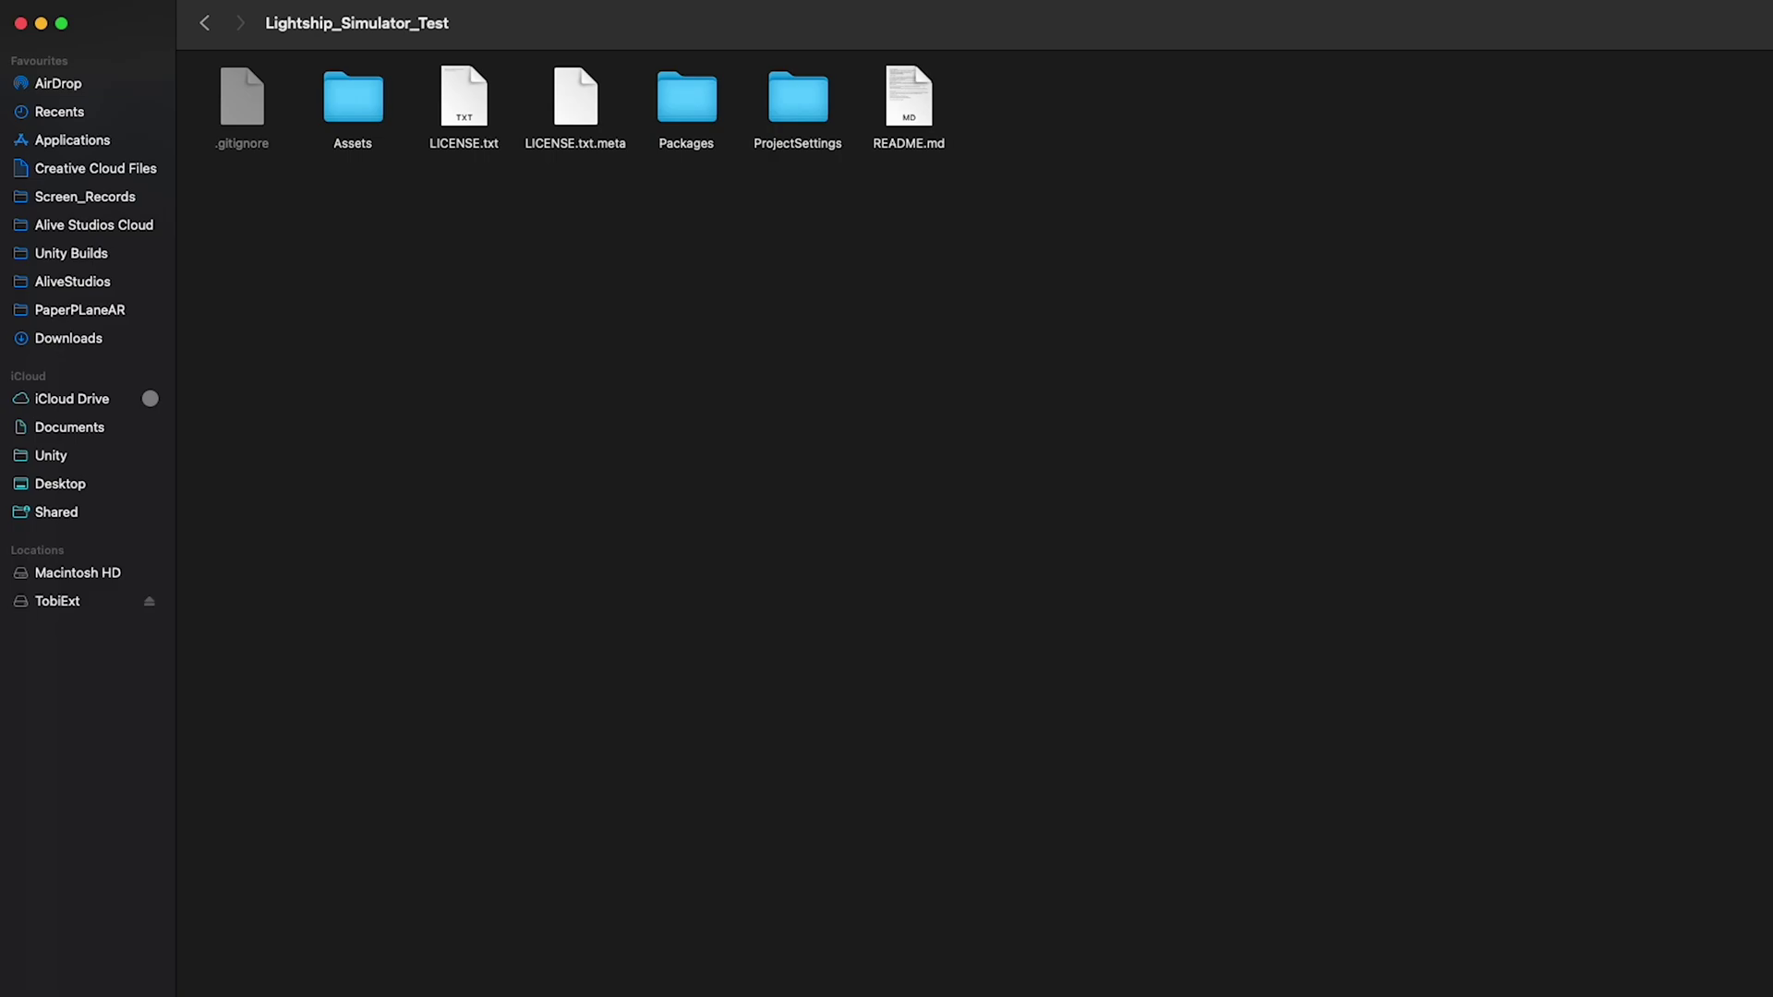
left_click(1312, 994)
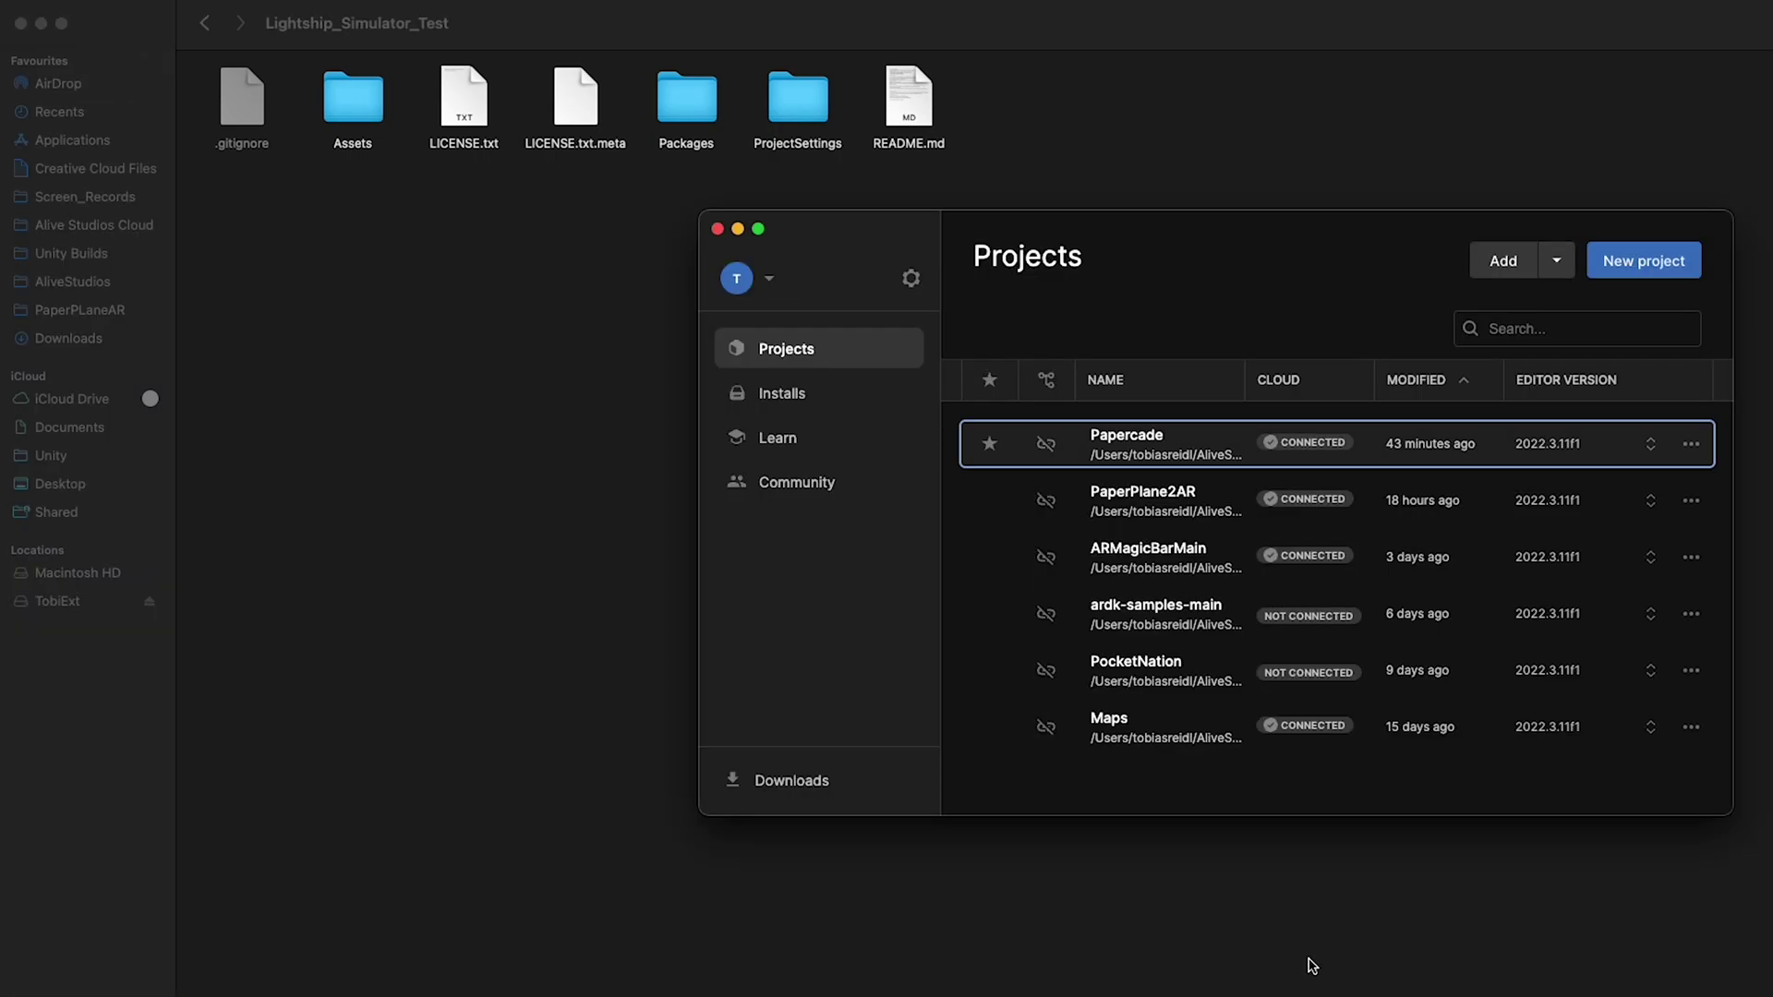
left_click(1506, 261)
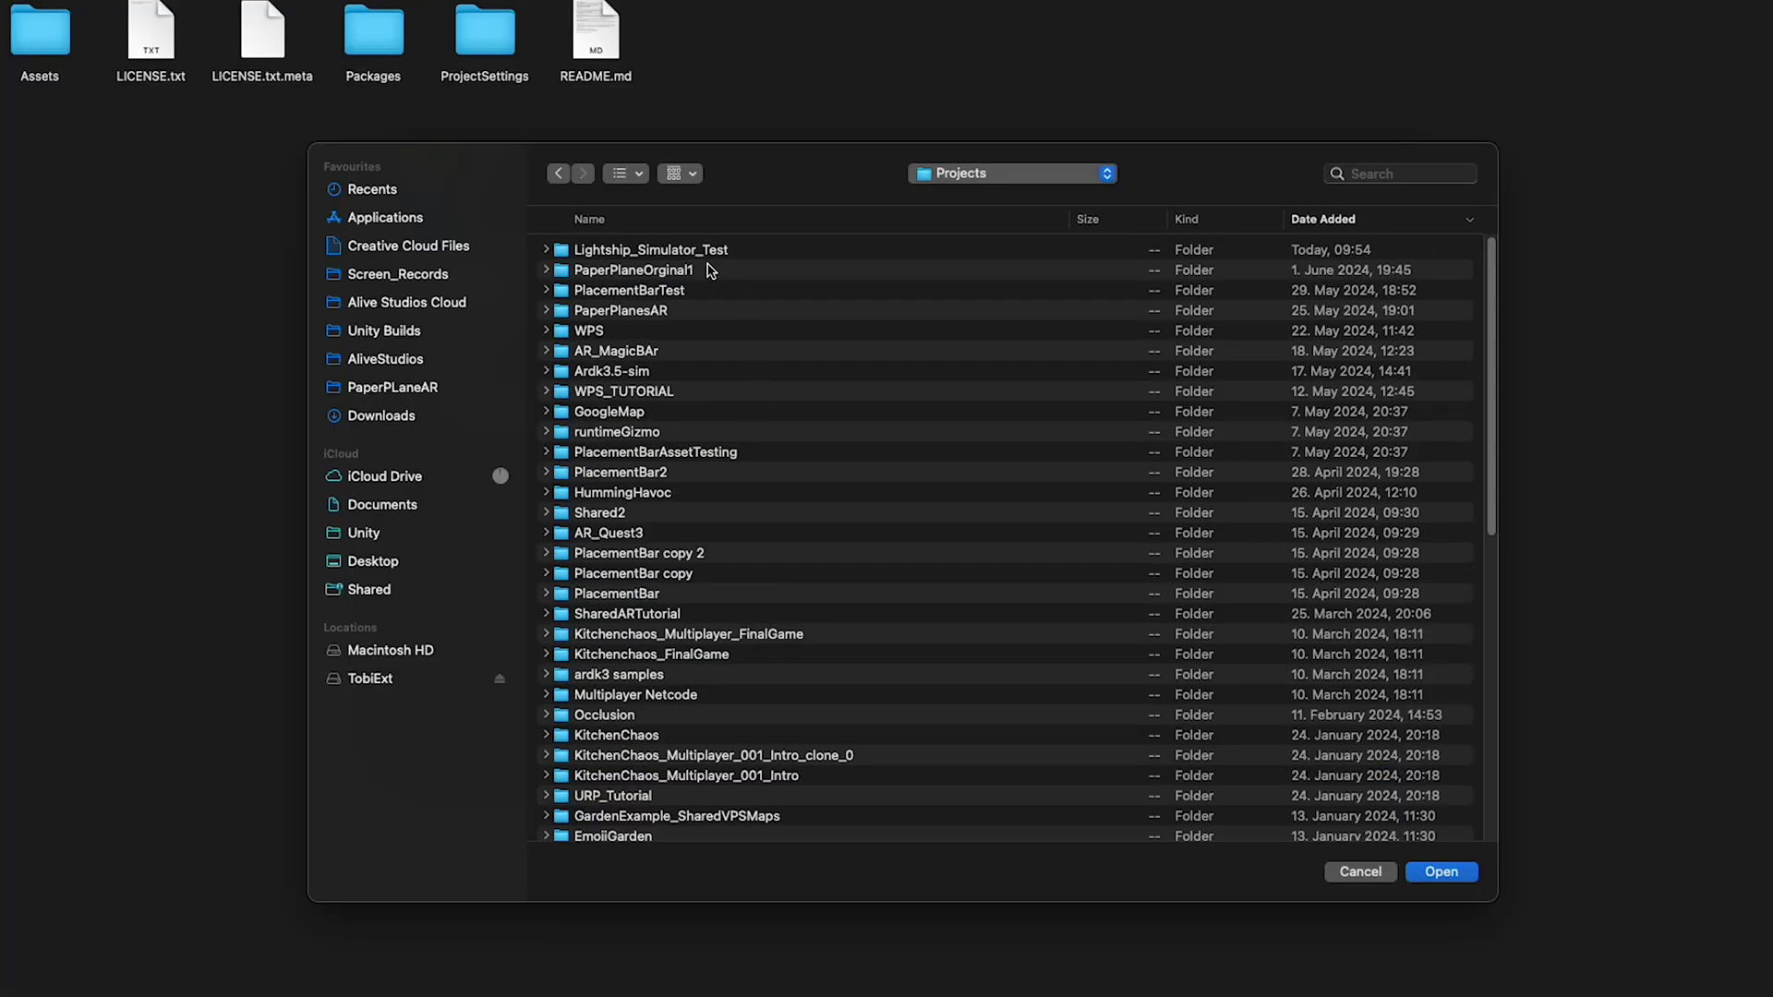
double_click(704, 250)
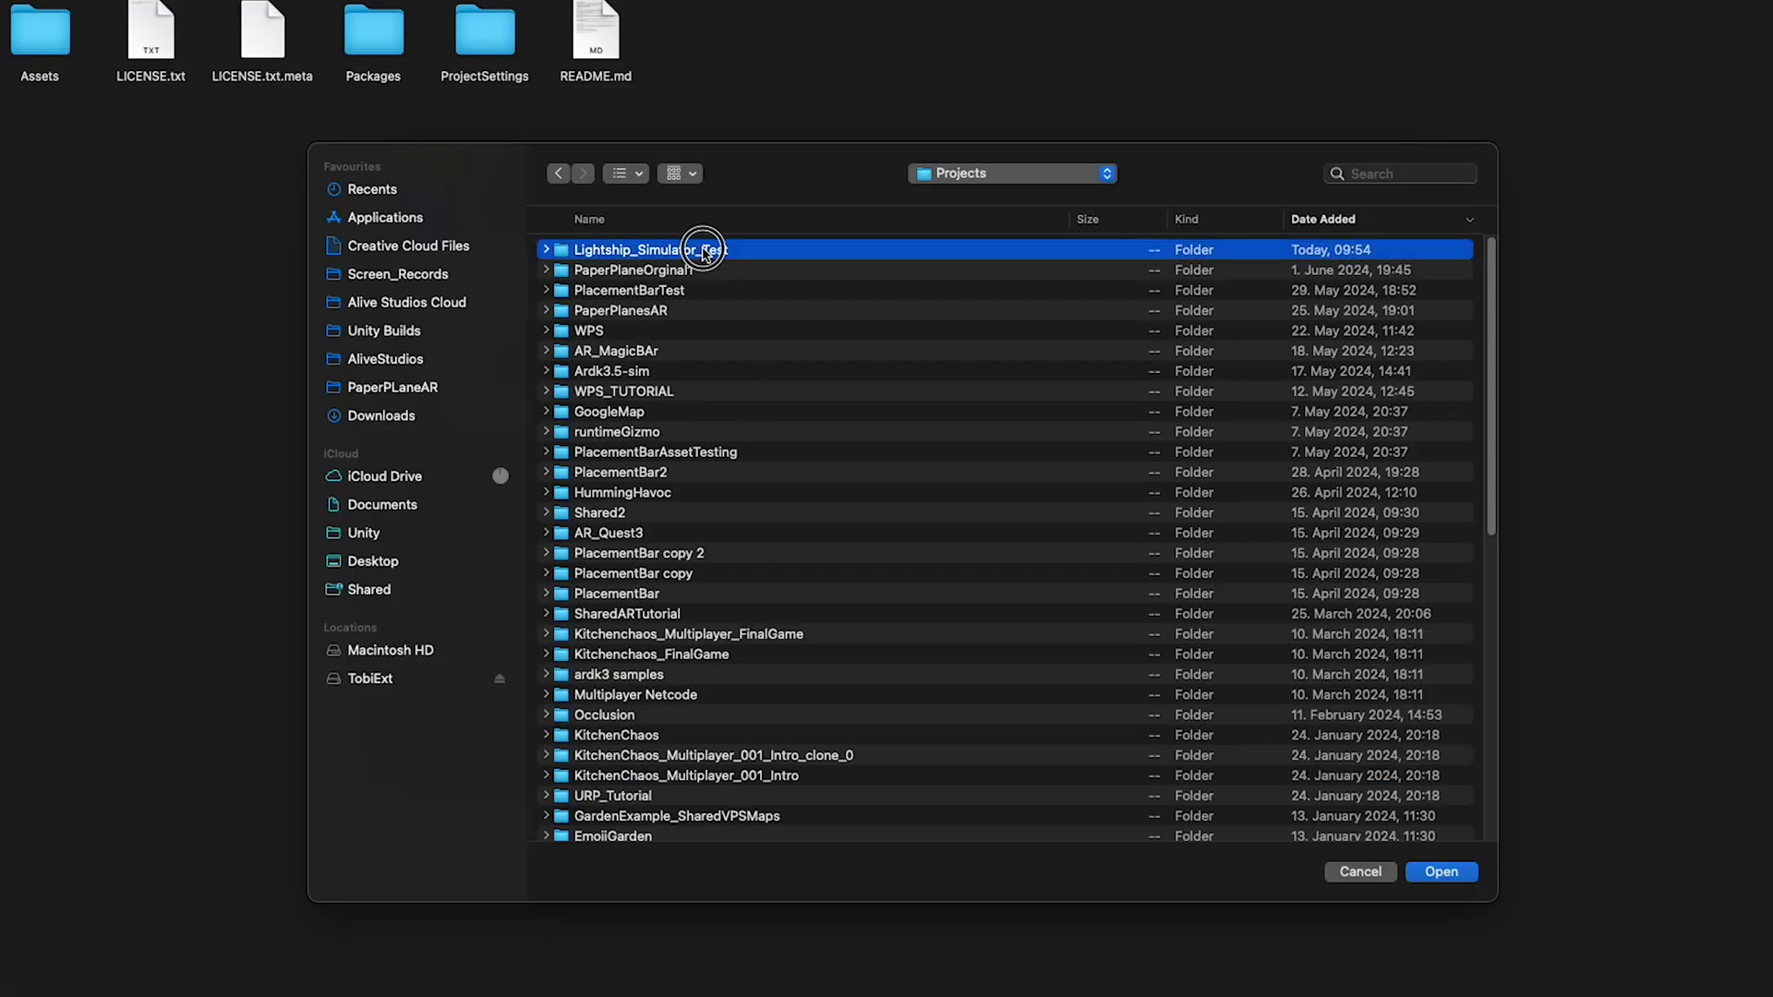
left_click(1448, 874)
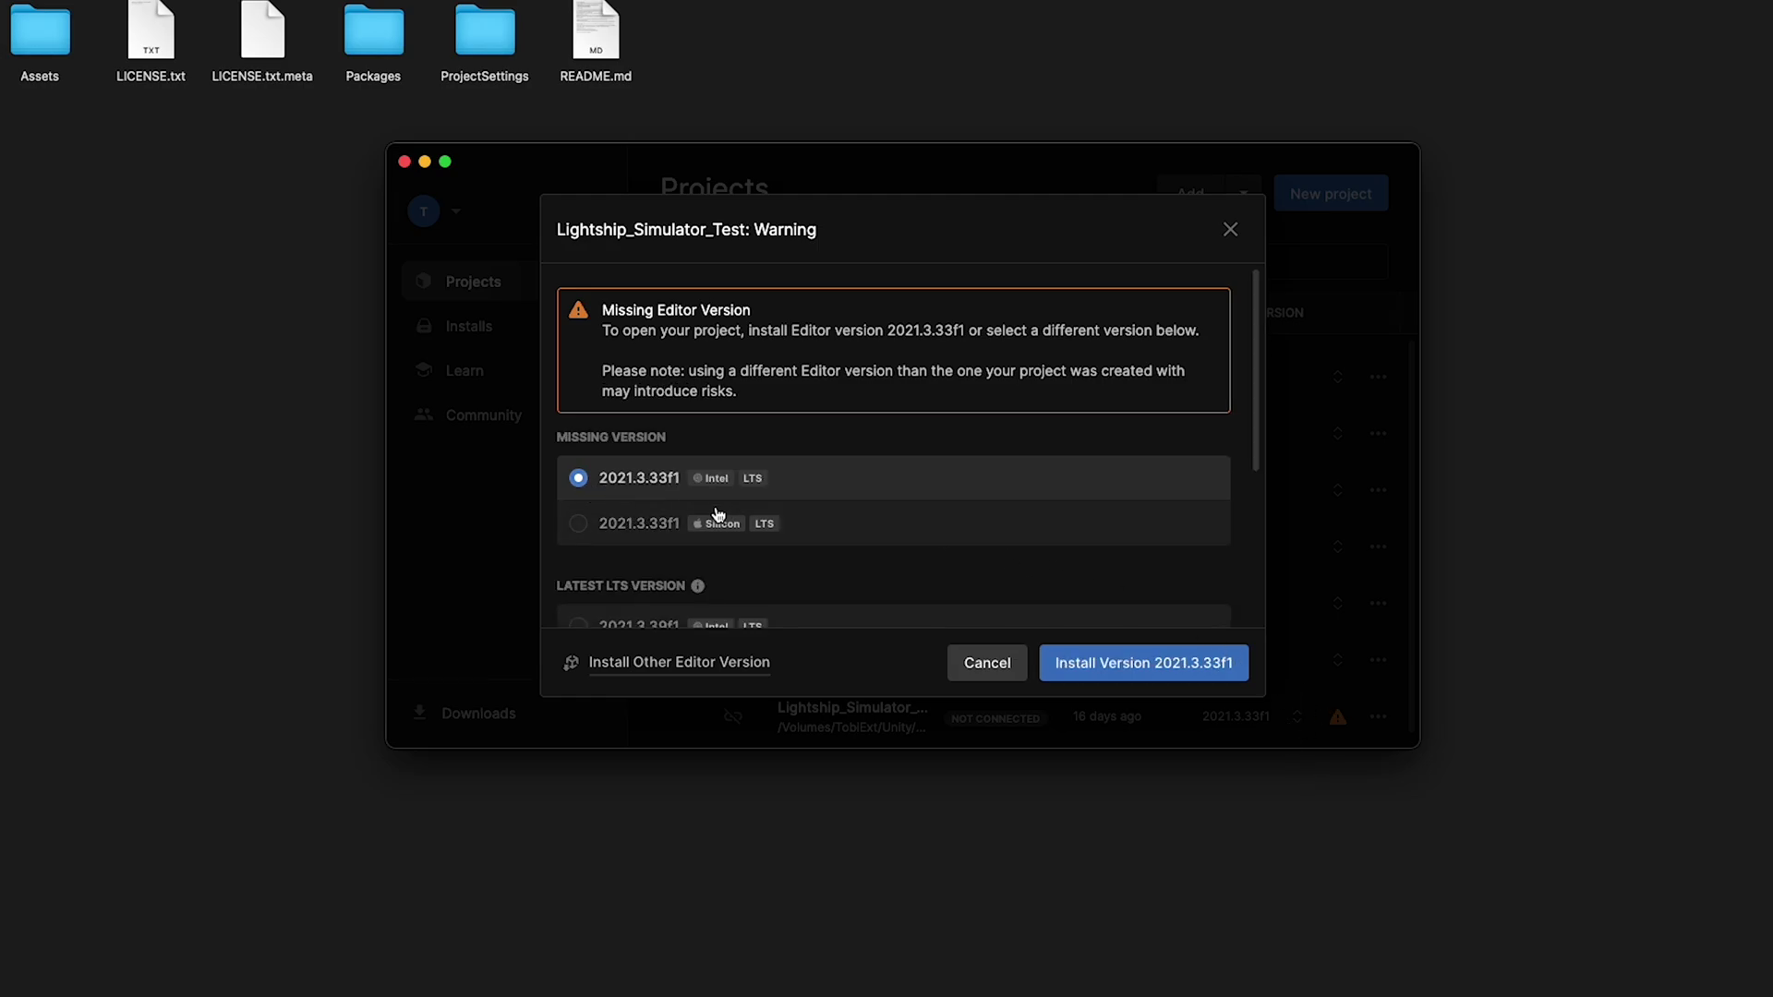
Step: Open the Lightship_Simulator_Test project with installed editor version 2022.3.11f1 and accept the version change
scroll(711, 540, "down", 5)
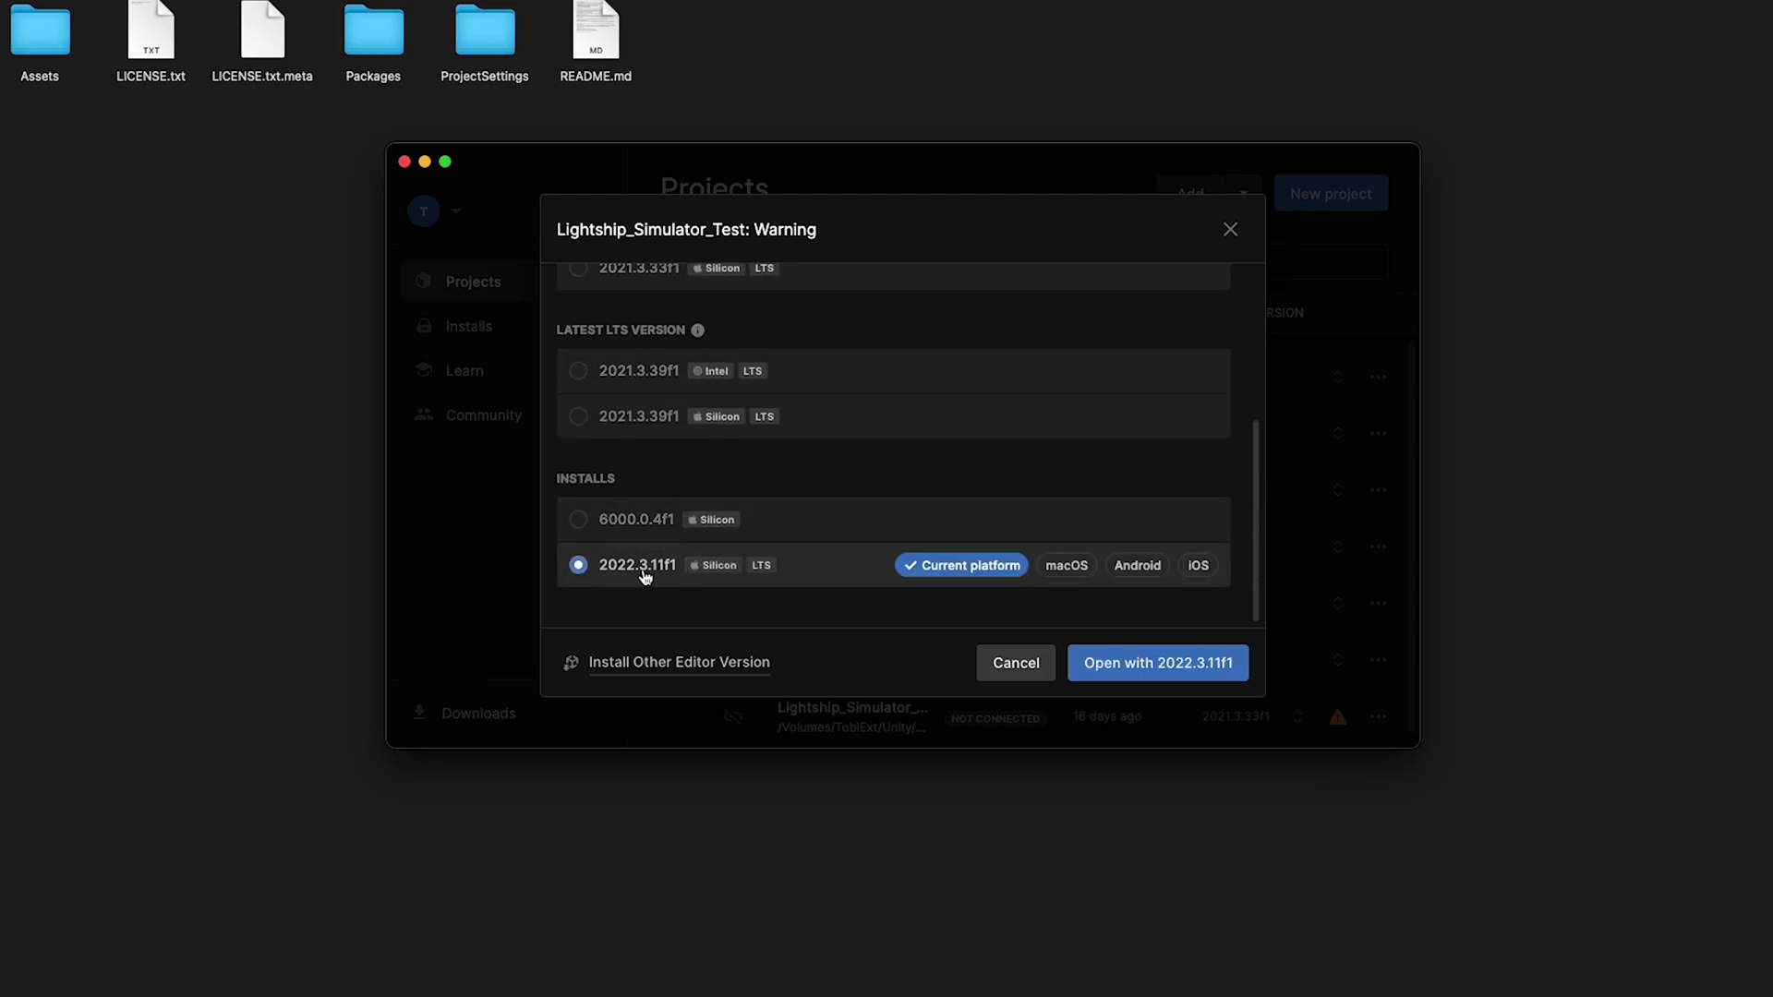
left_click(1193, 666)
left_click(1030, 557)
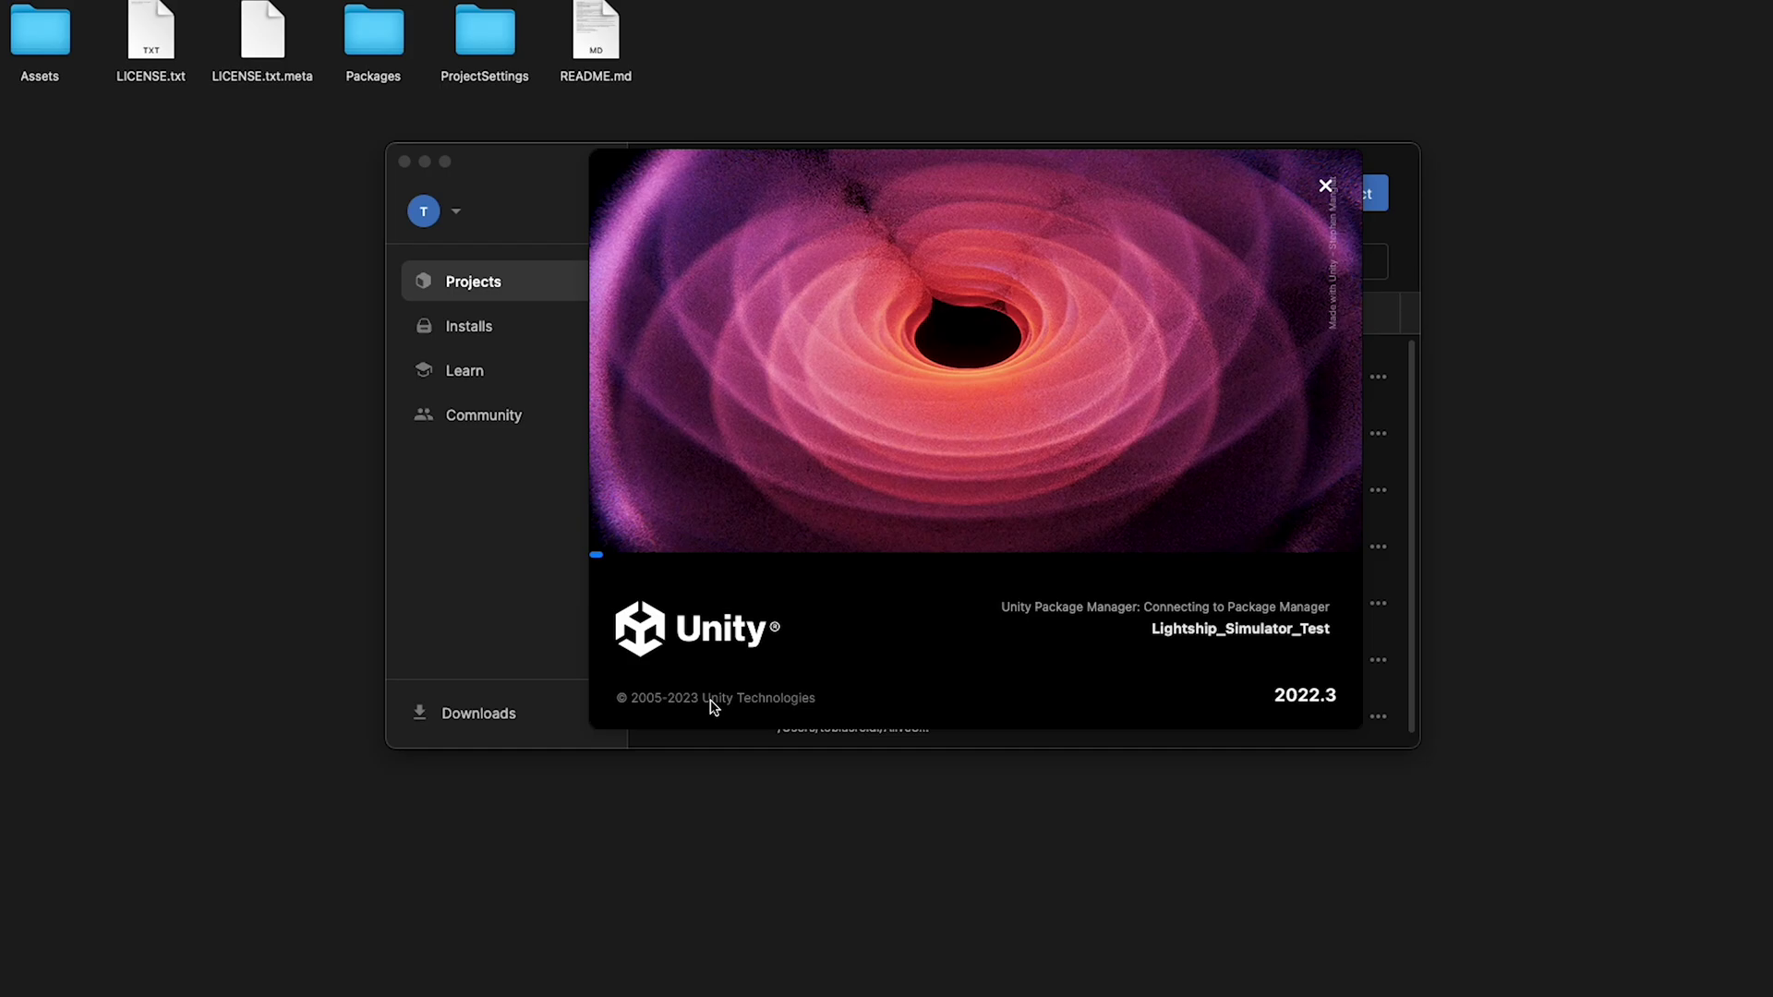
left_click(1109, 592)
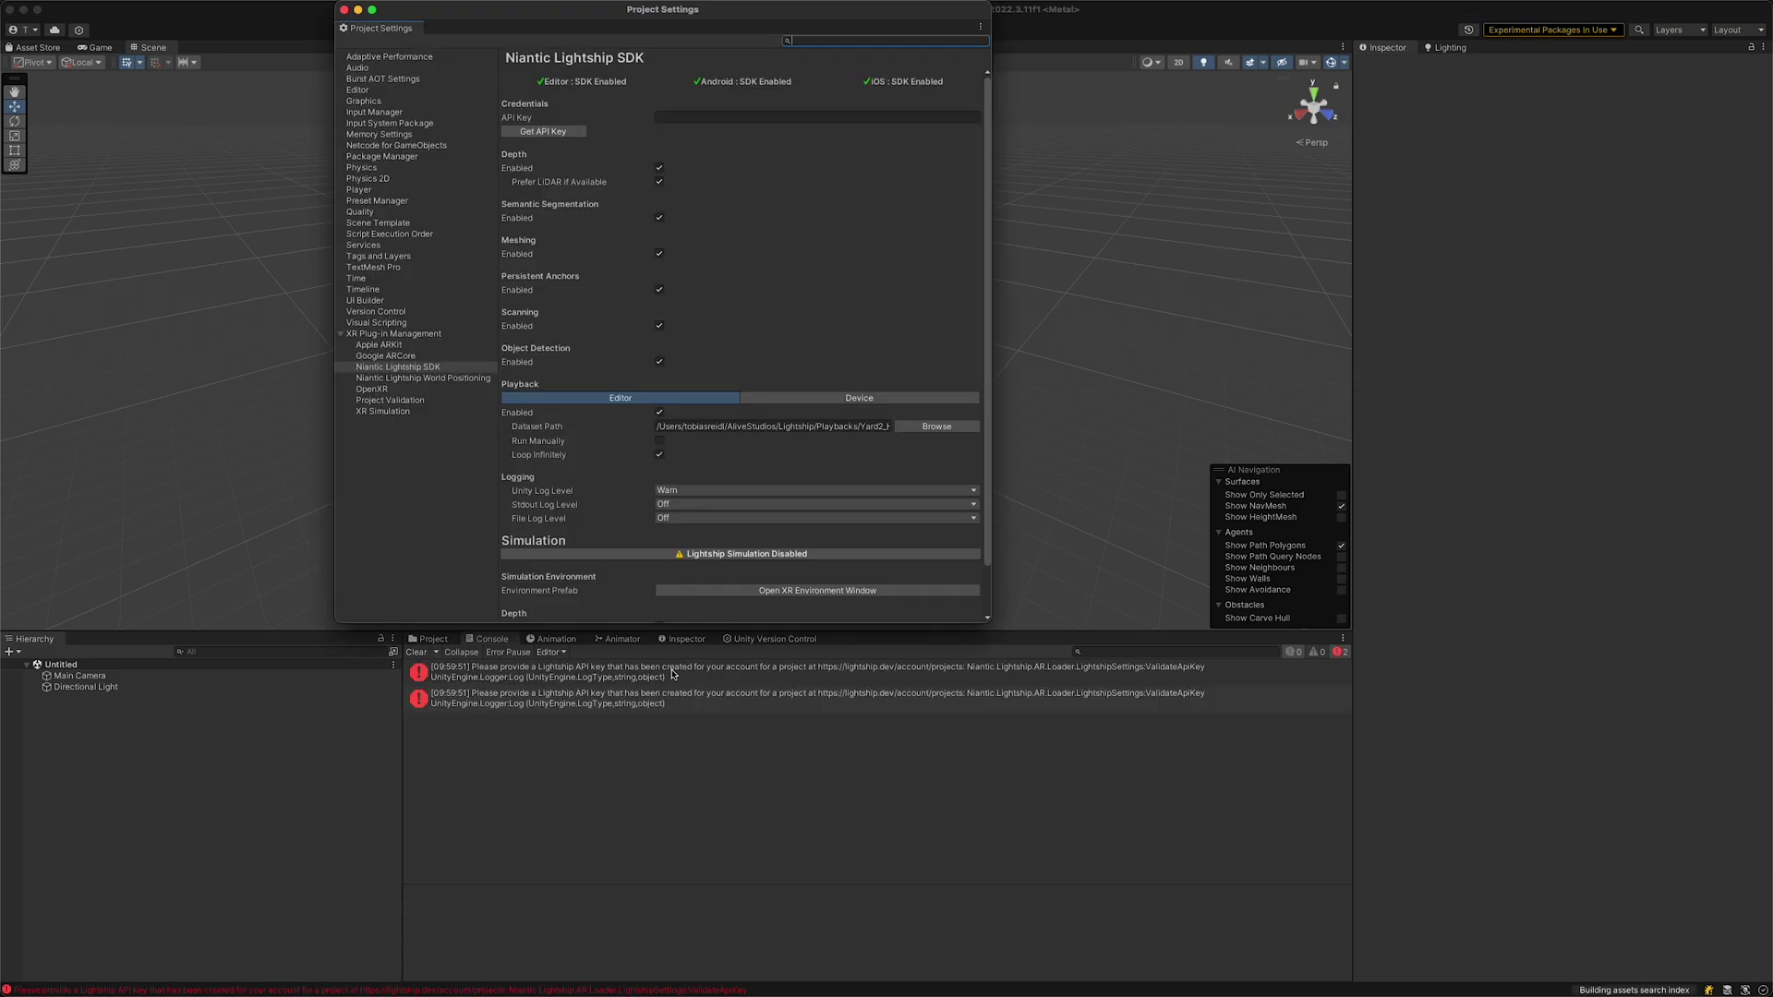
Step: Go to the Lightship account site to get an API key and rename the Untitled project as XR Sim Test
left_click(557, 136)
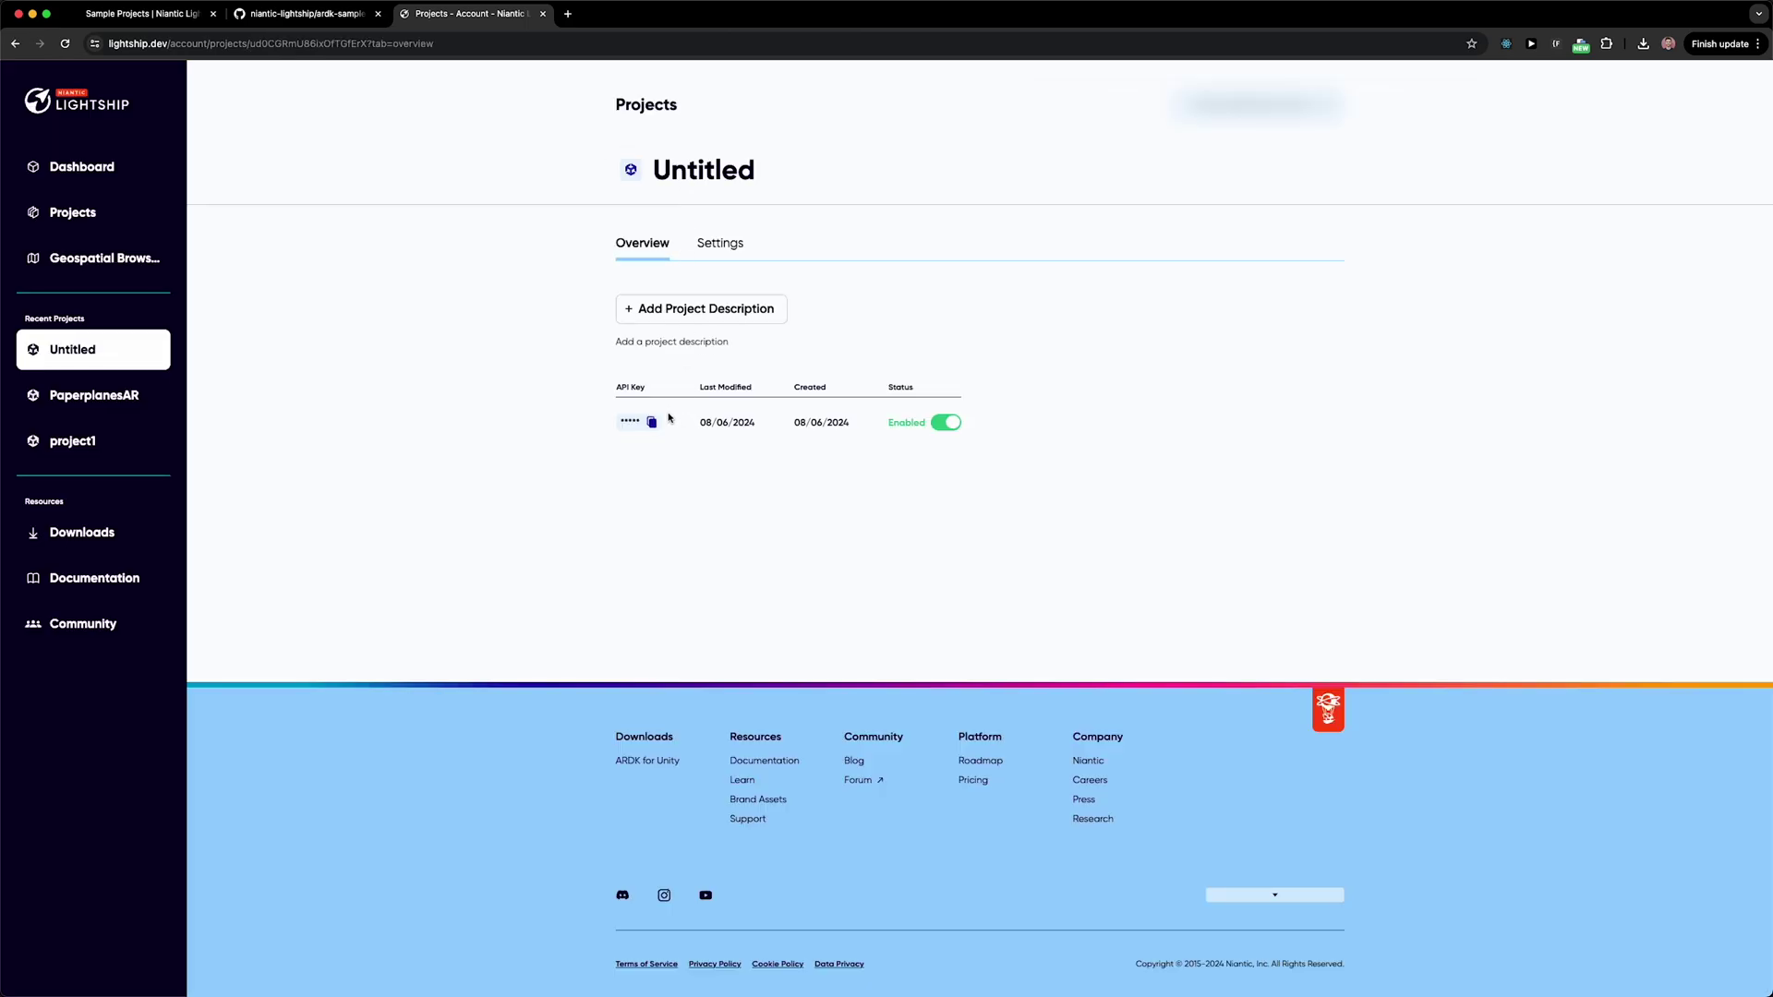
left_click(721, 182)
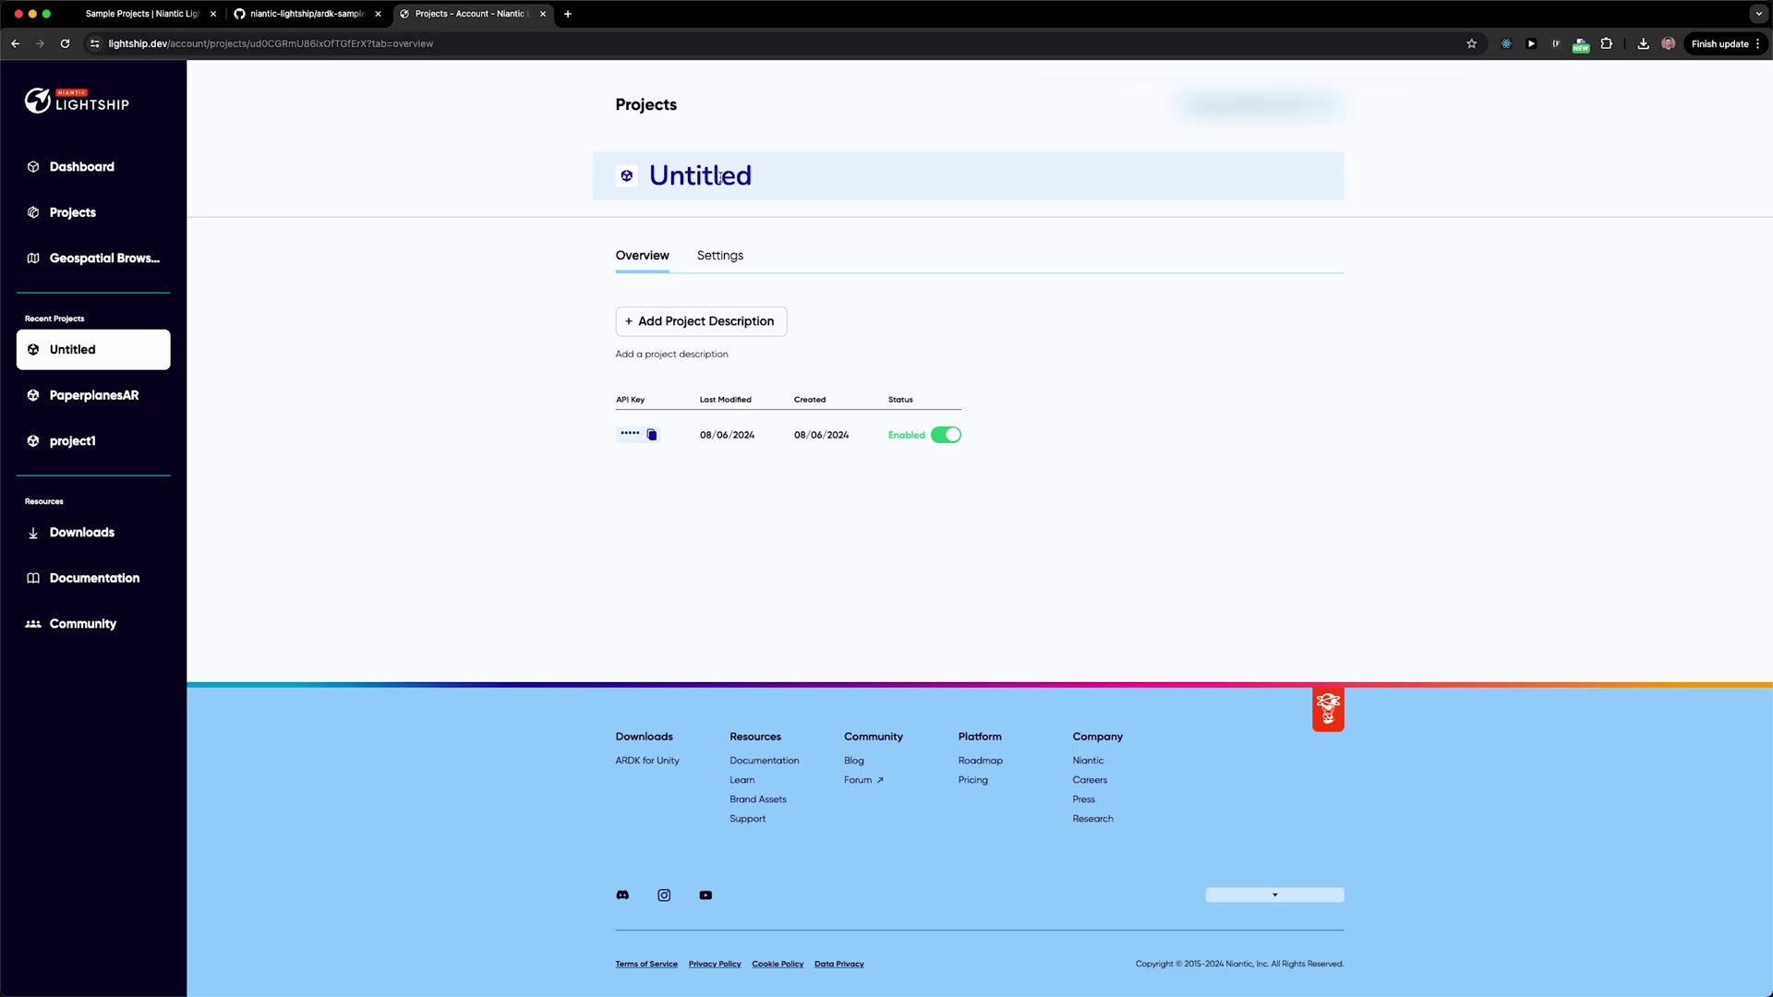
double_click(716, 177)
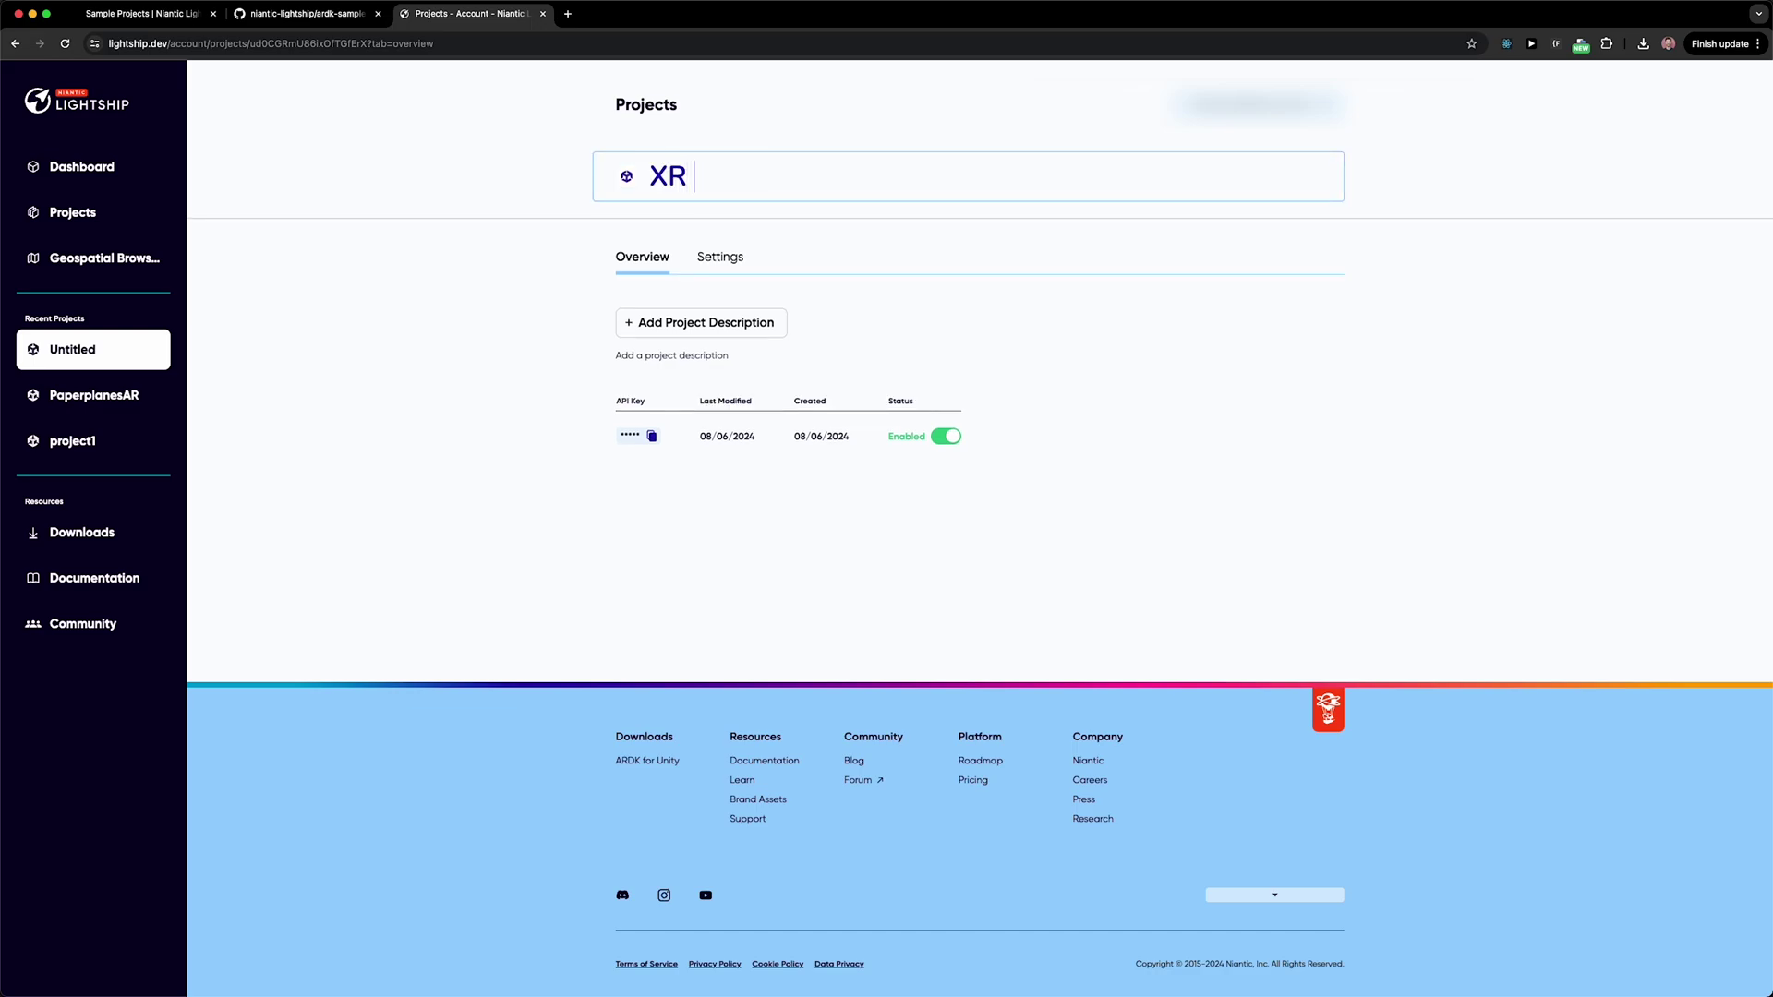
type("XR Sim Test")
Step: Copy the XR Sim Test project's API key and paste it into the Niantic Lightship SDK's API Key field in Unity
left_click(654, 434)
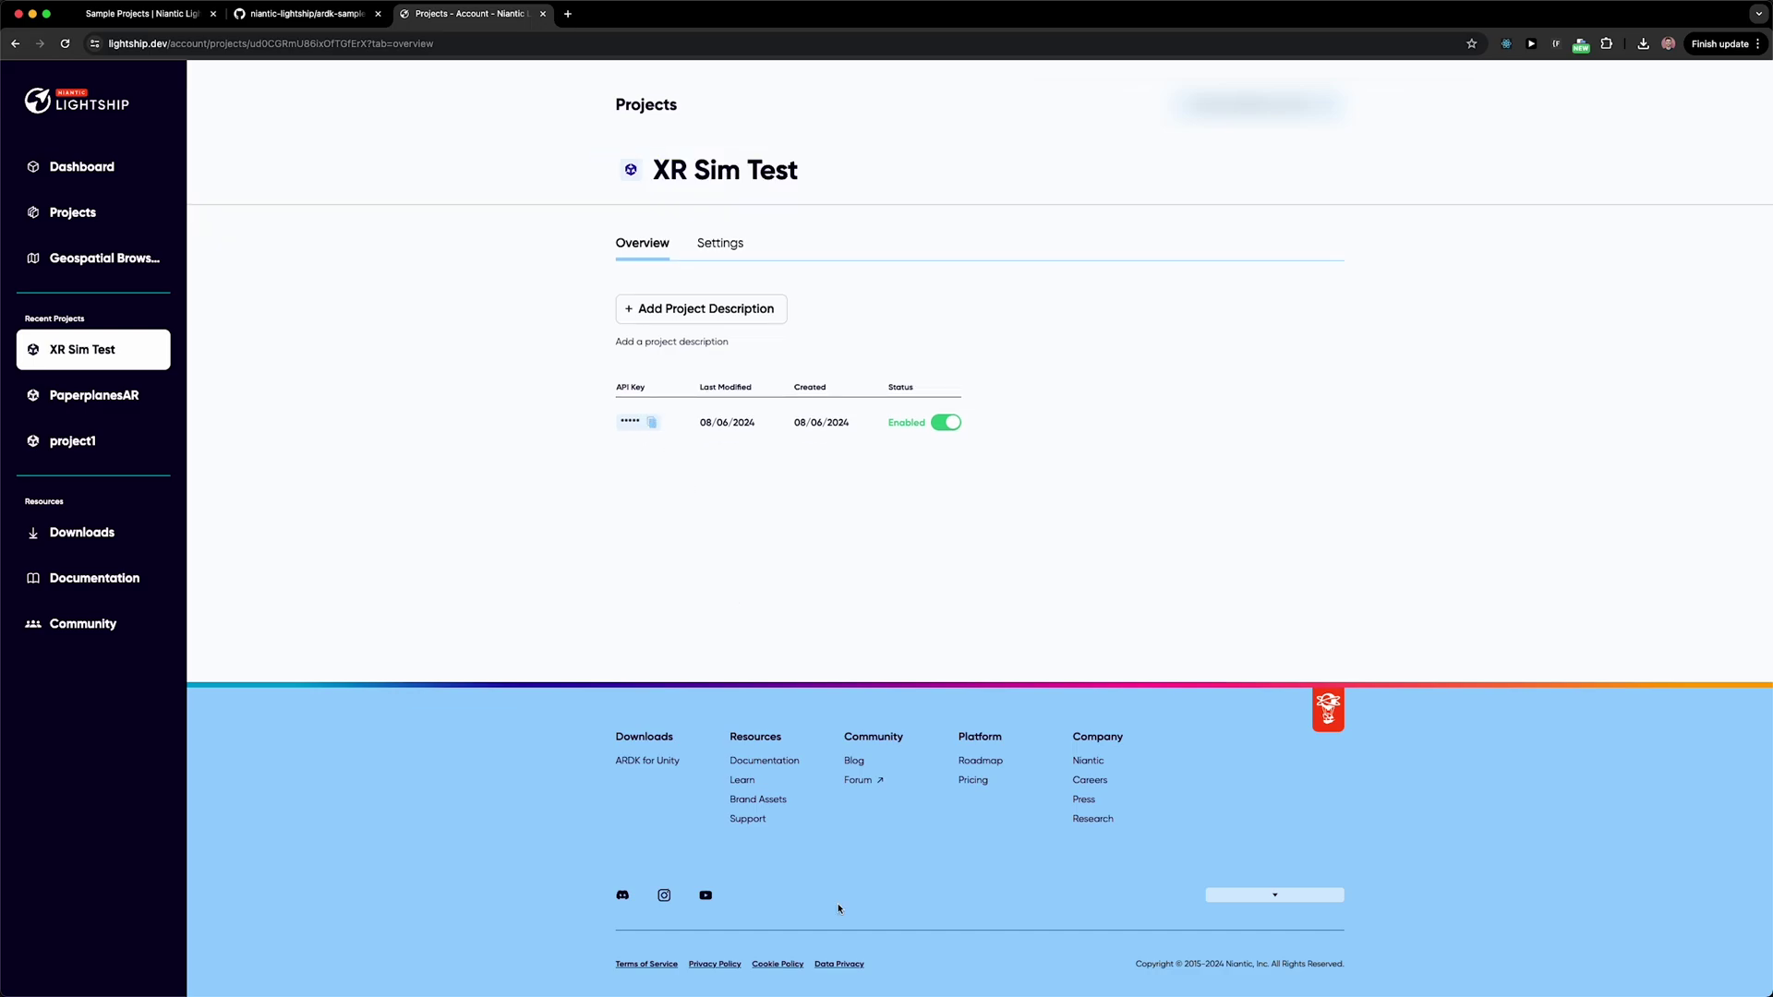
mouse_move(917, 990)
left_click(1228, 958)
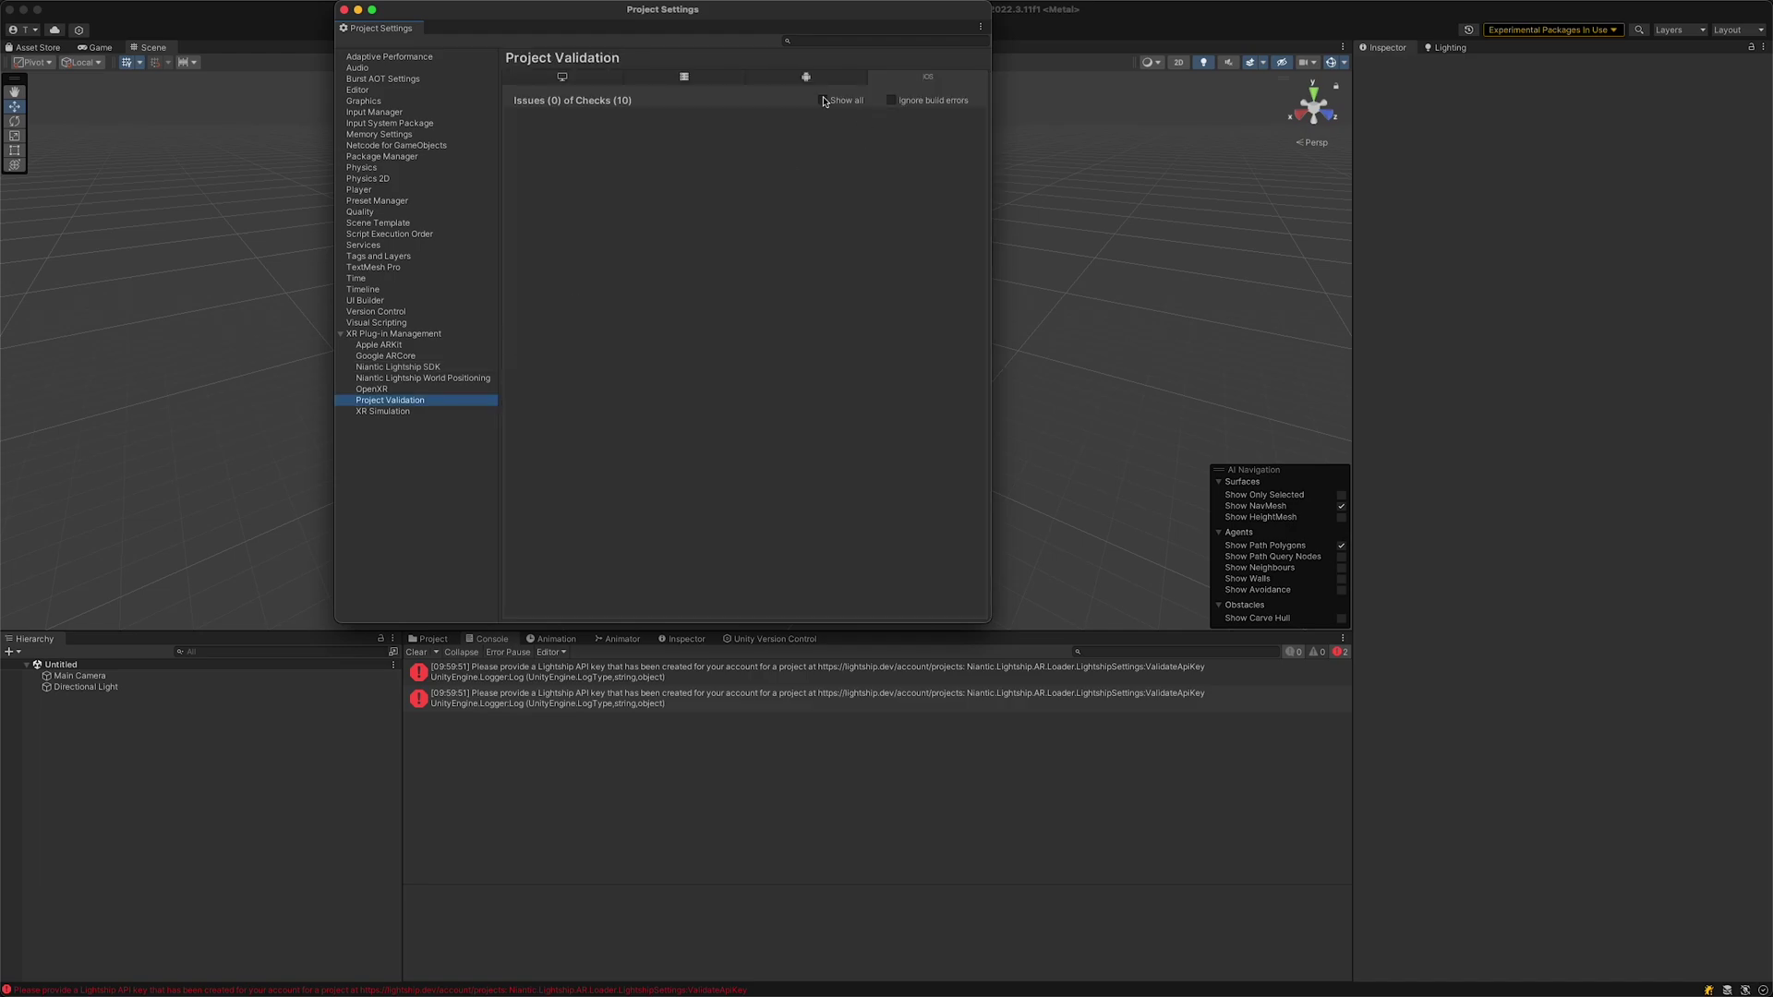
Step: Check the project validation, then disable Niantic Lightship SDK for Unity Editor and enable Niantic Lightship Simulation as the desktop XR plug-in provider
left_click(826, 77)
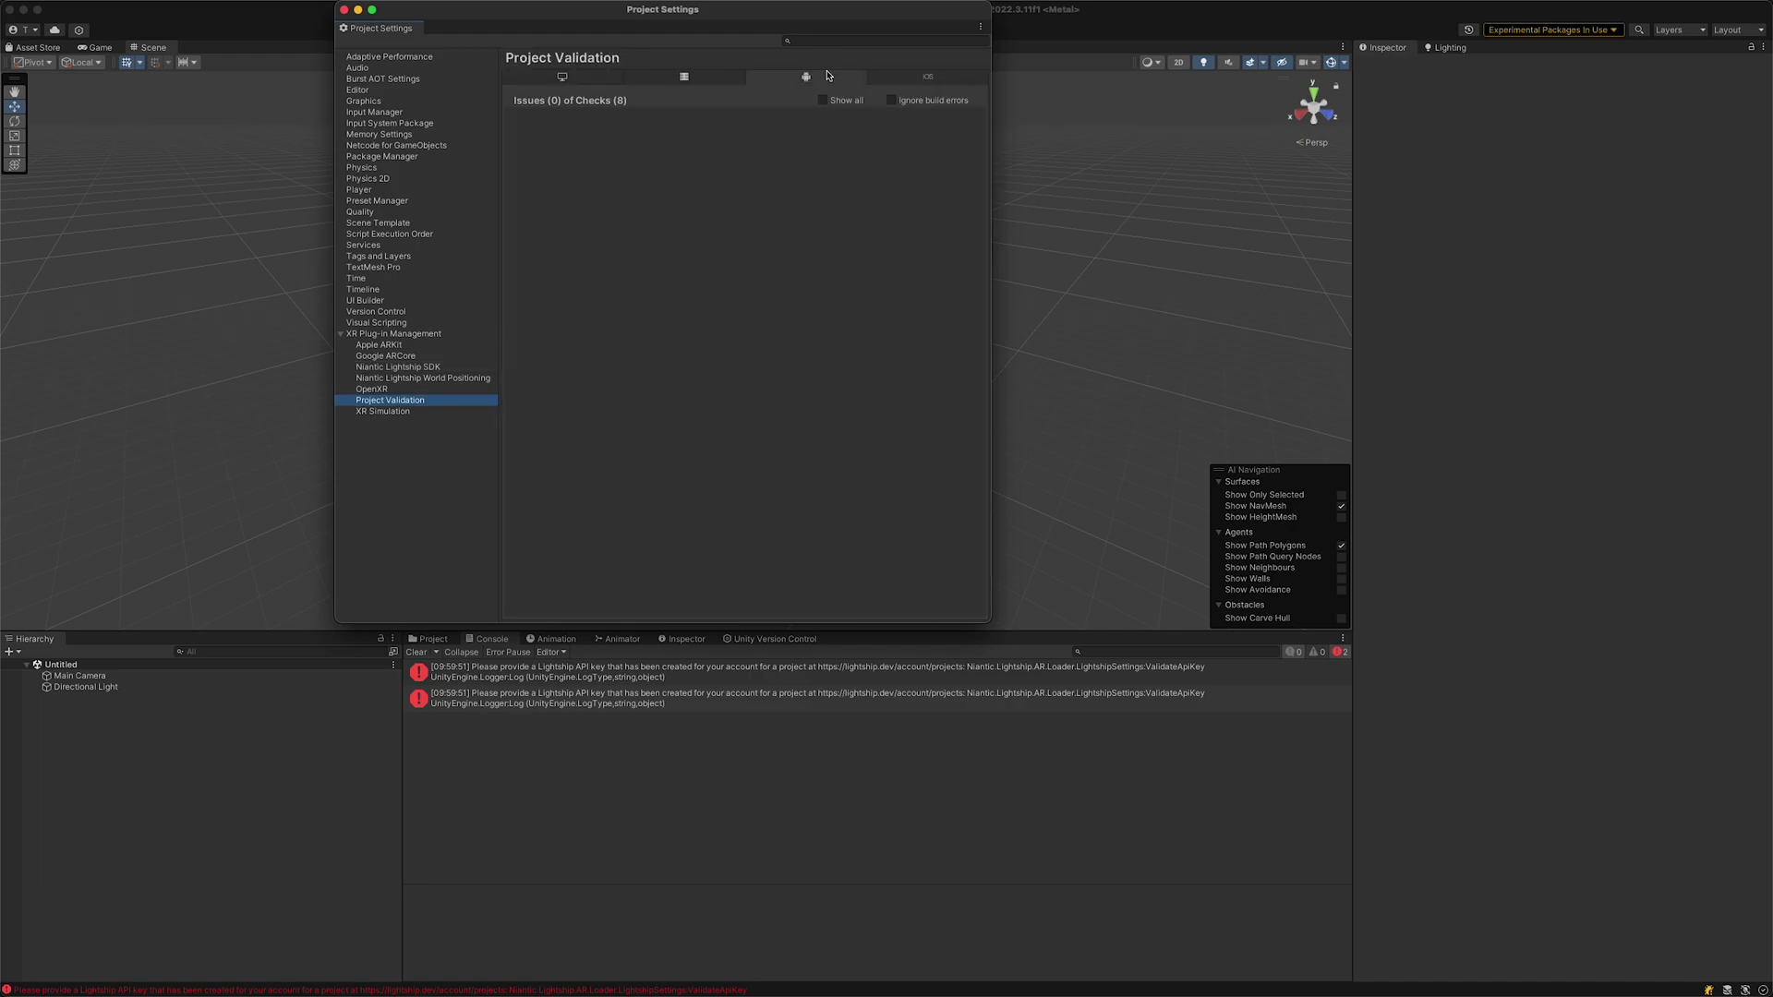
left_click(547, 78)
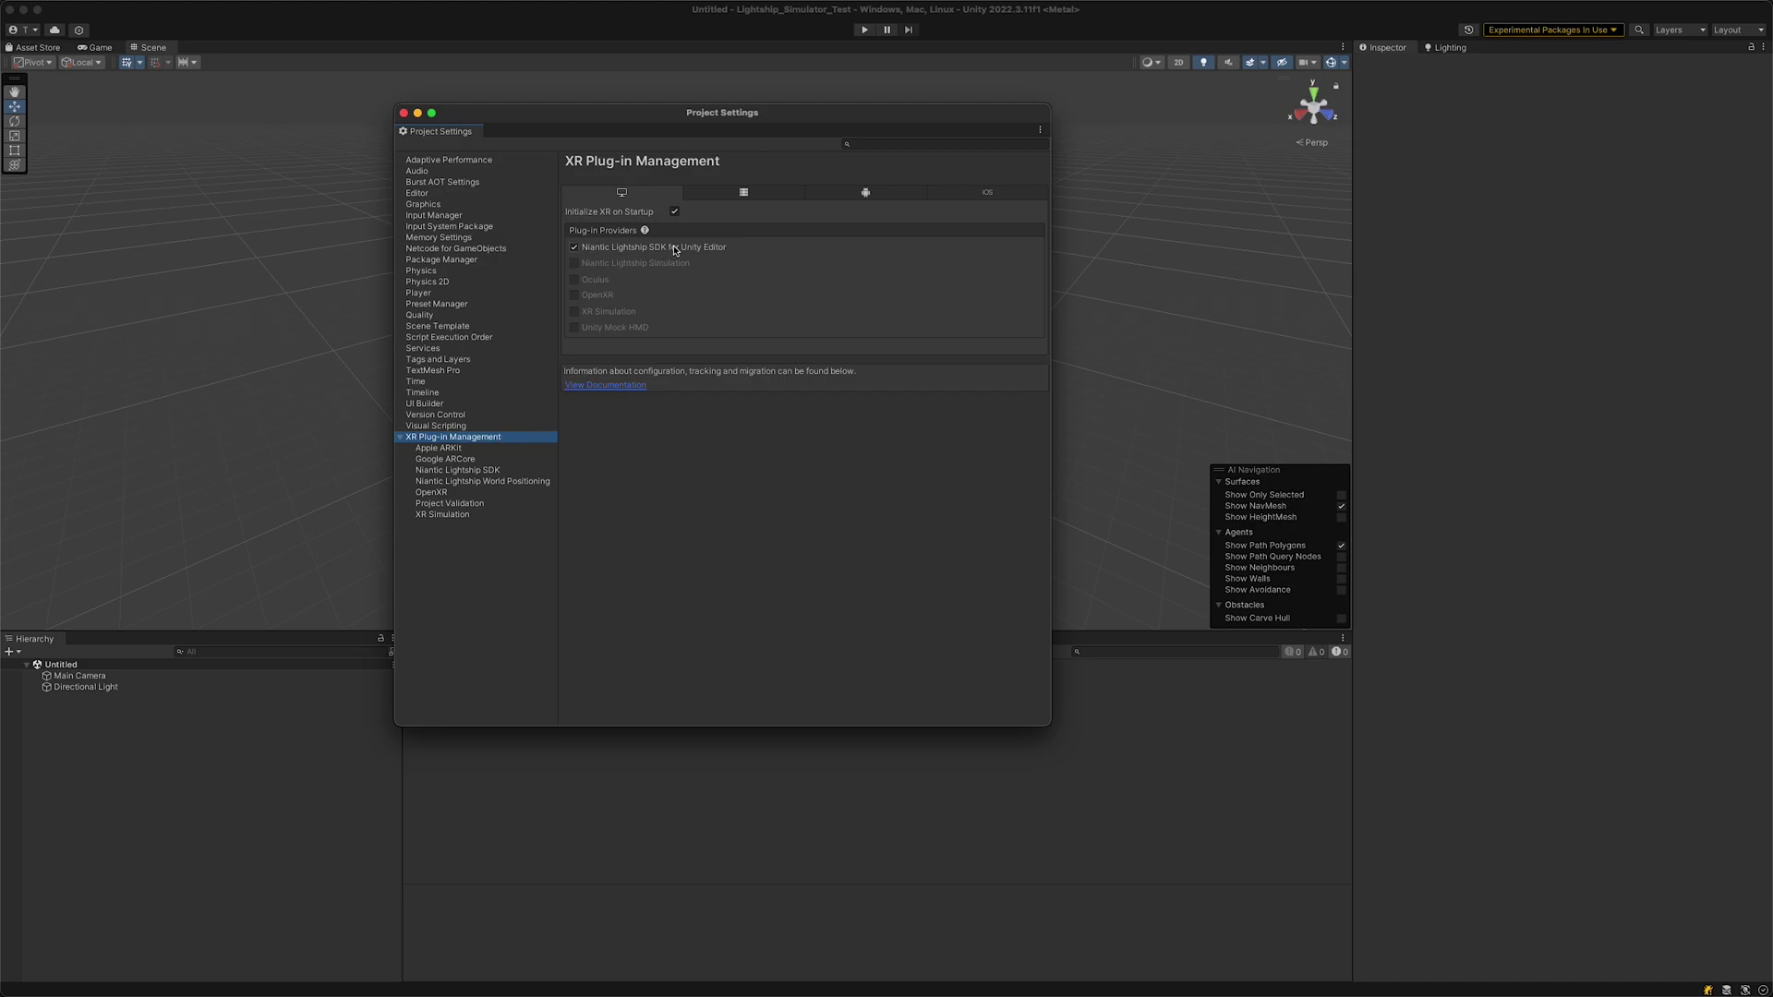
left_click(575, 247)
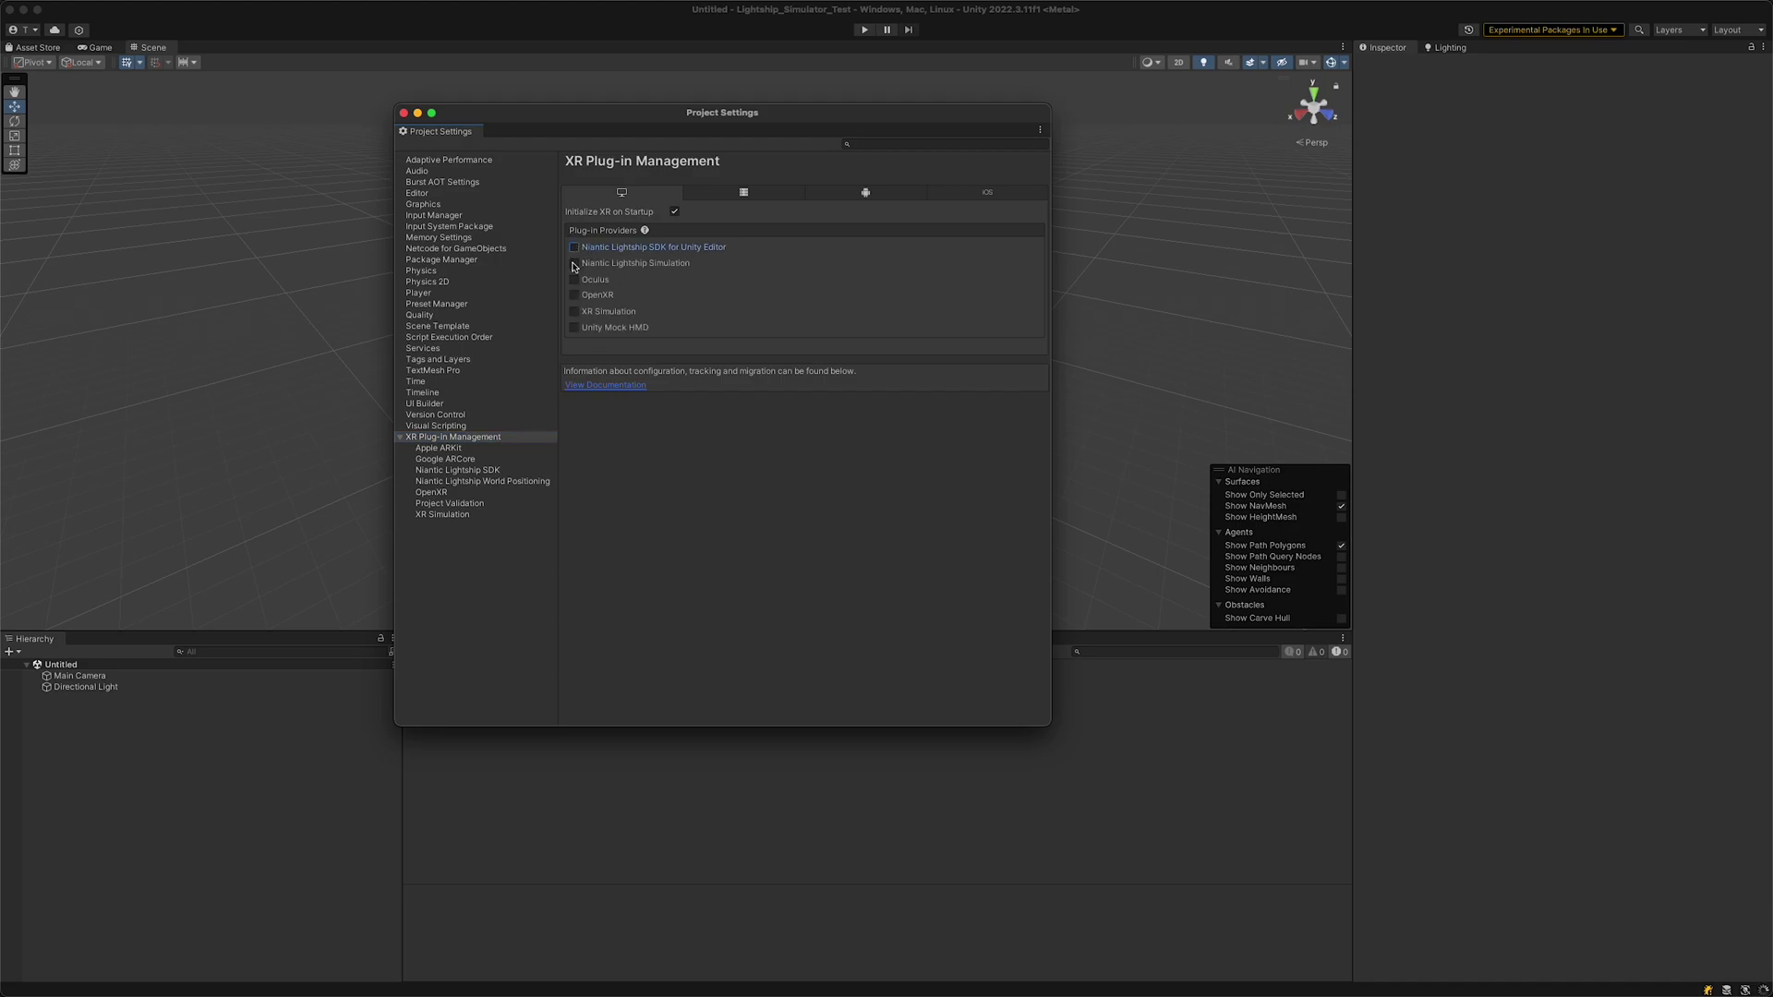
left_click(574, 264)
Step: Switch the project's build platform to iOS in the build settings
left_click(82, 7)
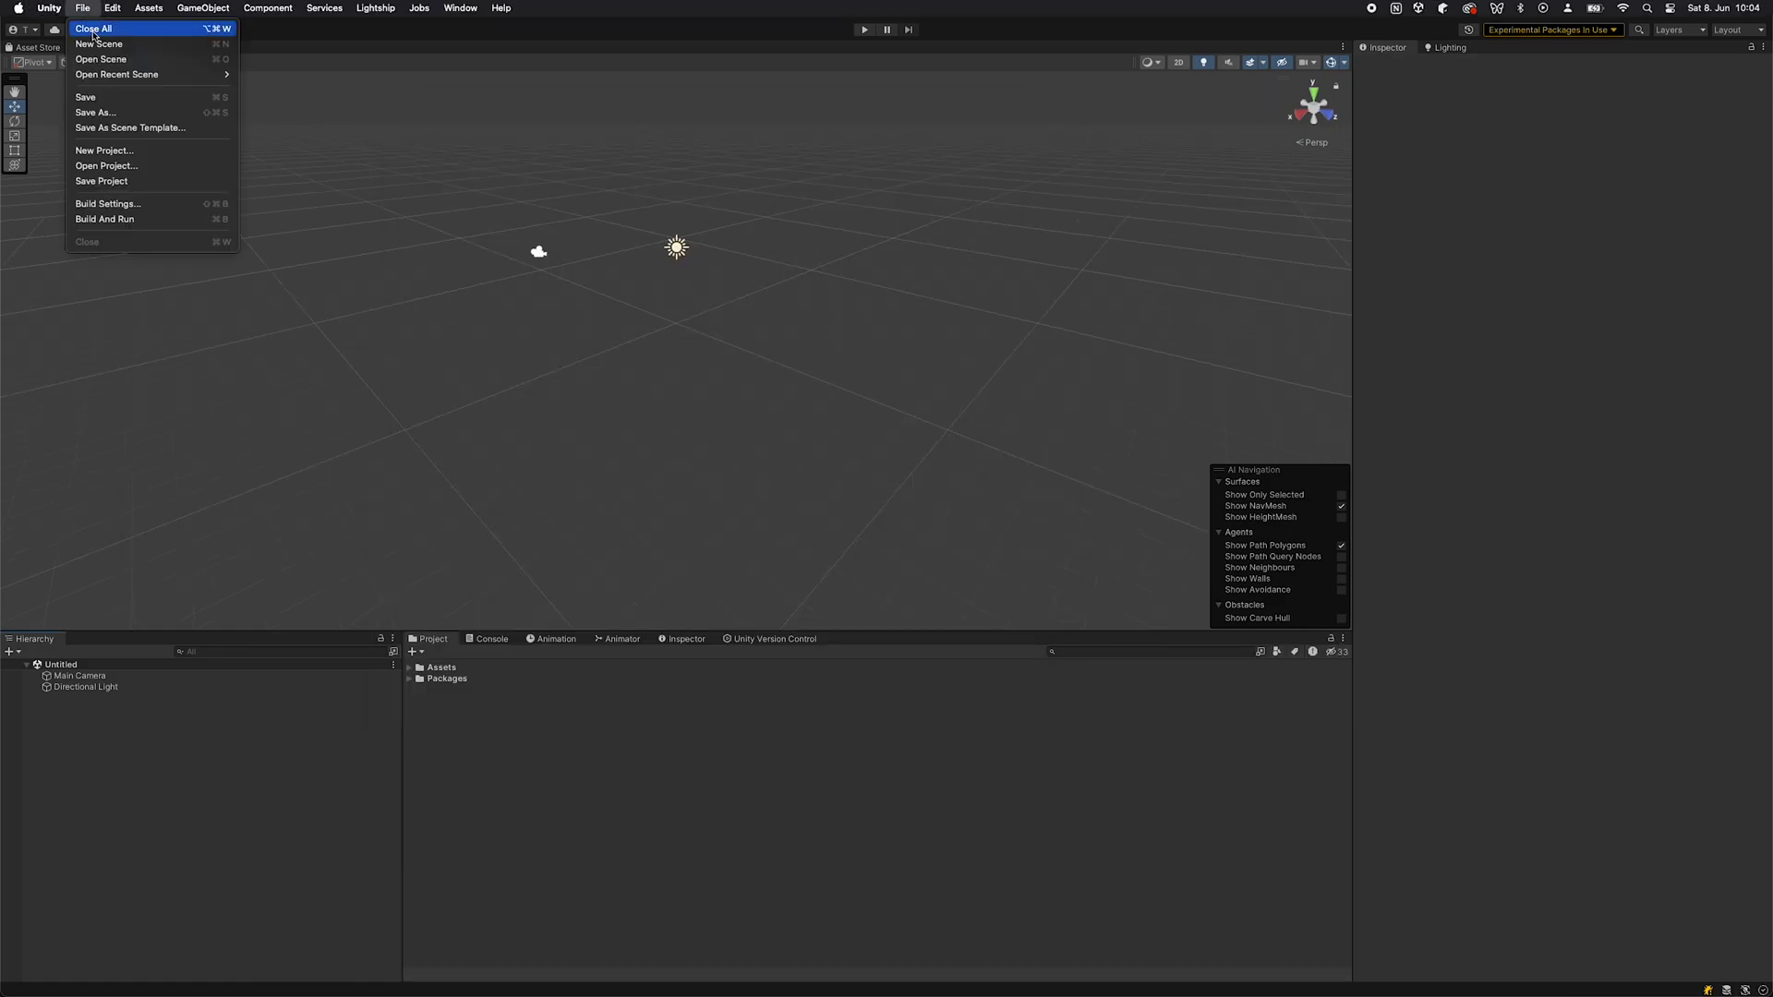
left_click(107, 204)
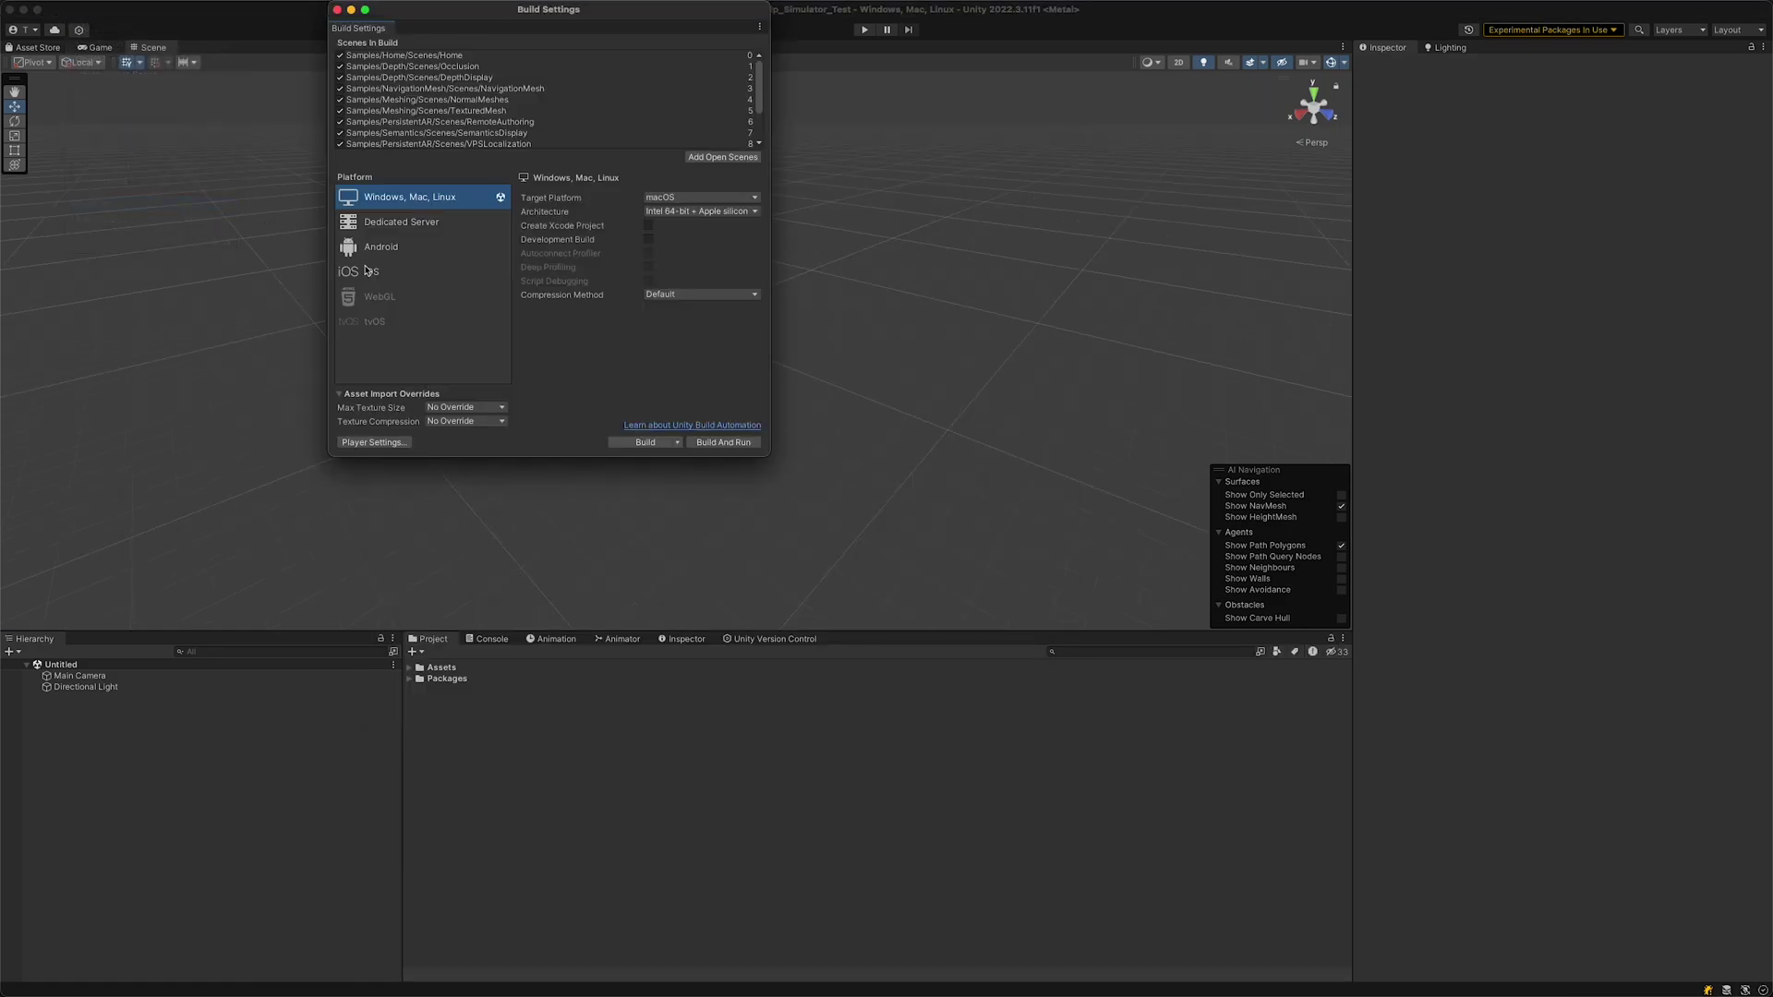
left_click(367, 270)
left_click(643, 442)
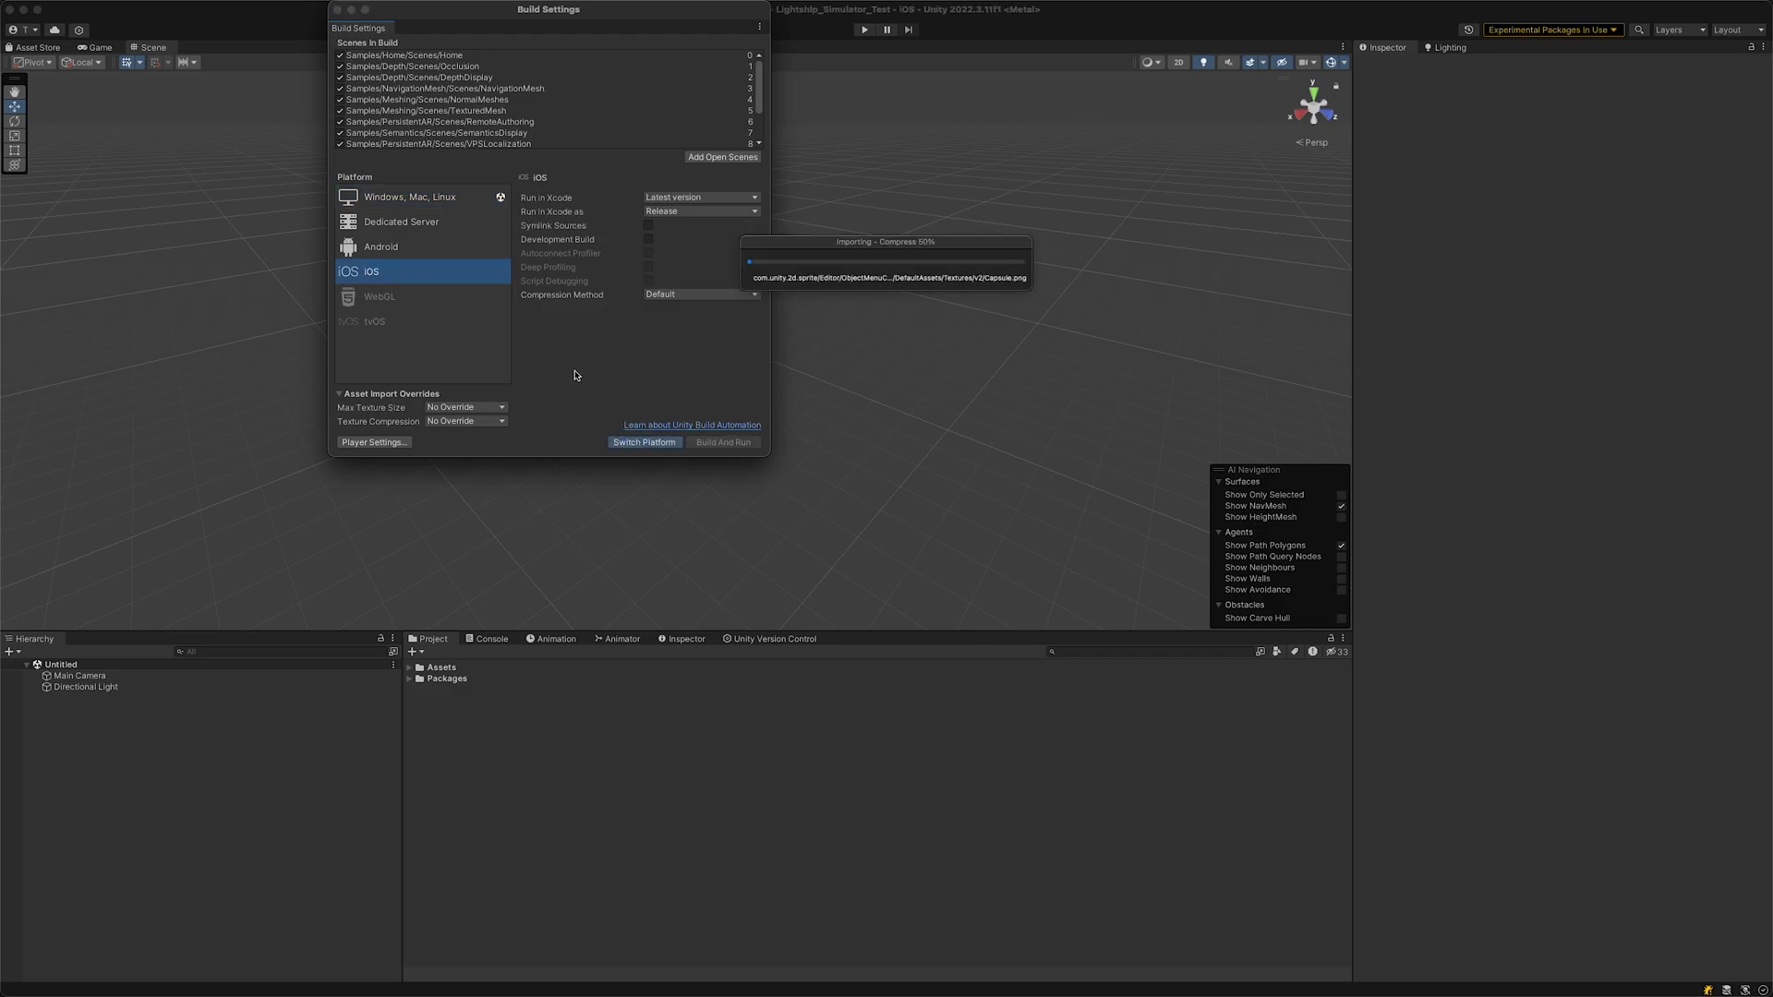
Step: Open AR Foundation's XR Environment view, enlarge its floating window and reposition it over the editor
left_click(460, 7)
mouse_move(468, 392)
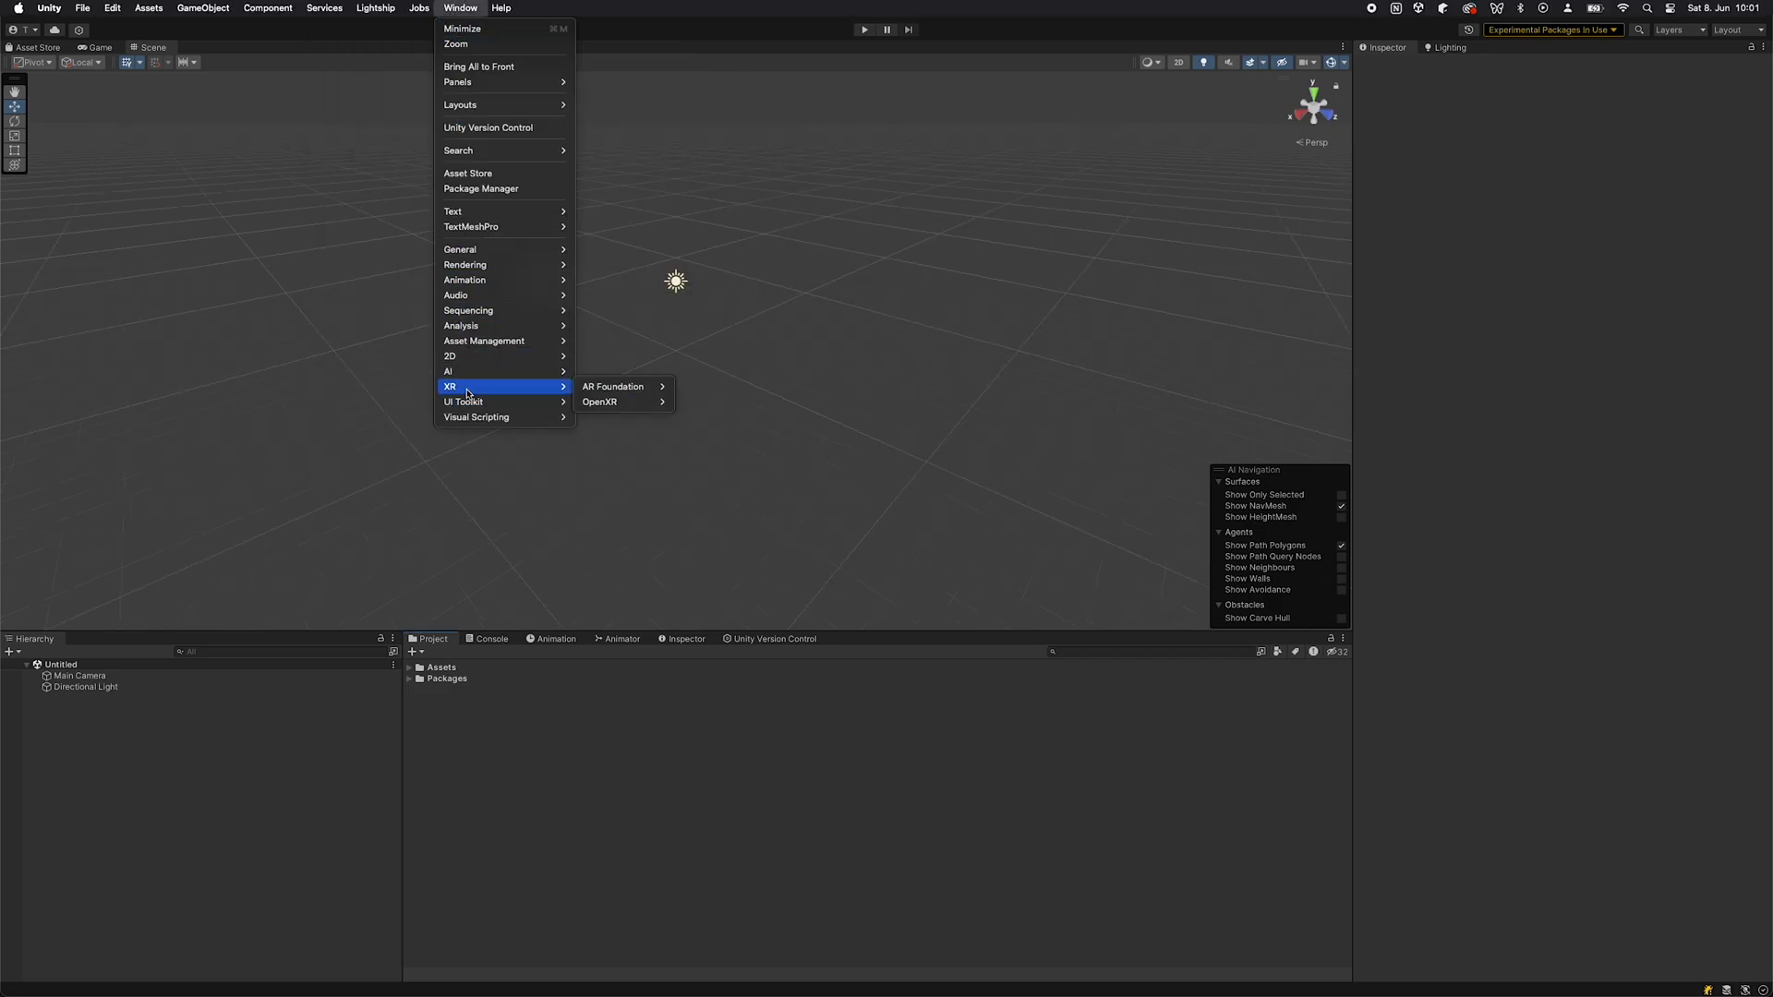
mouse_move(614, 386)
left_click(715, 387)
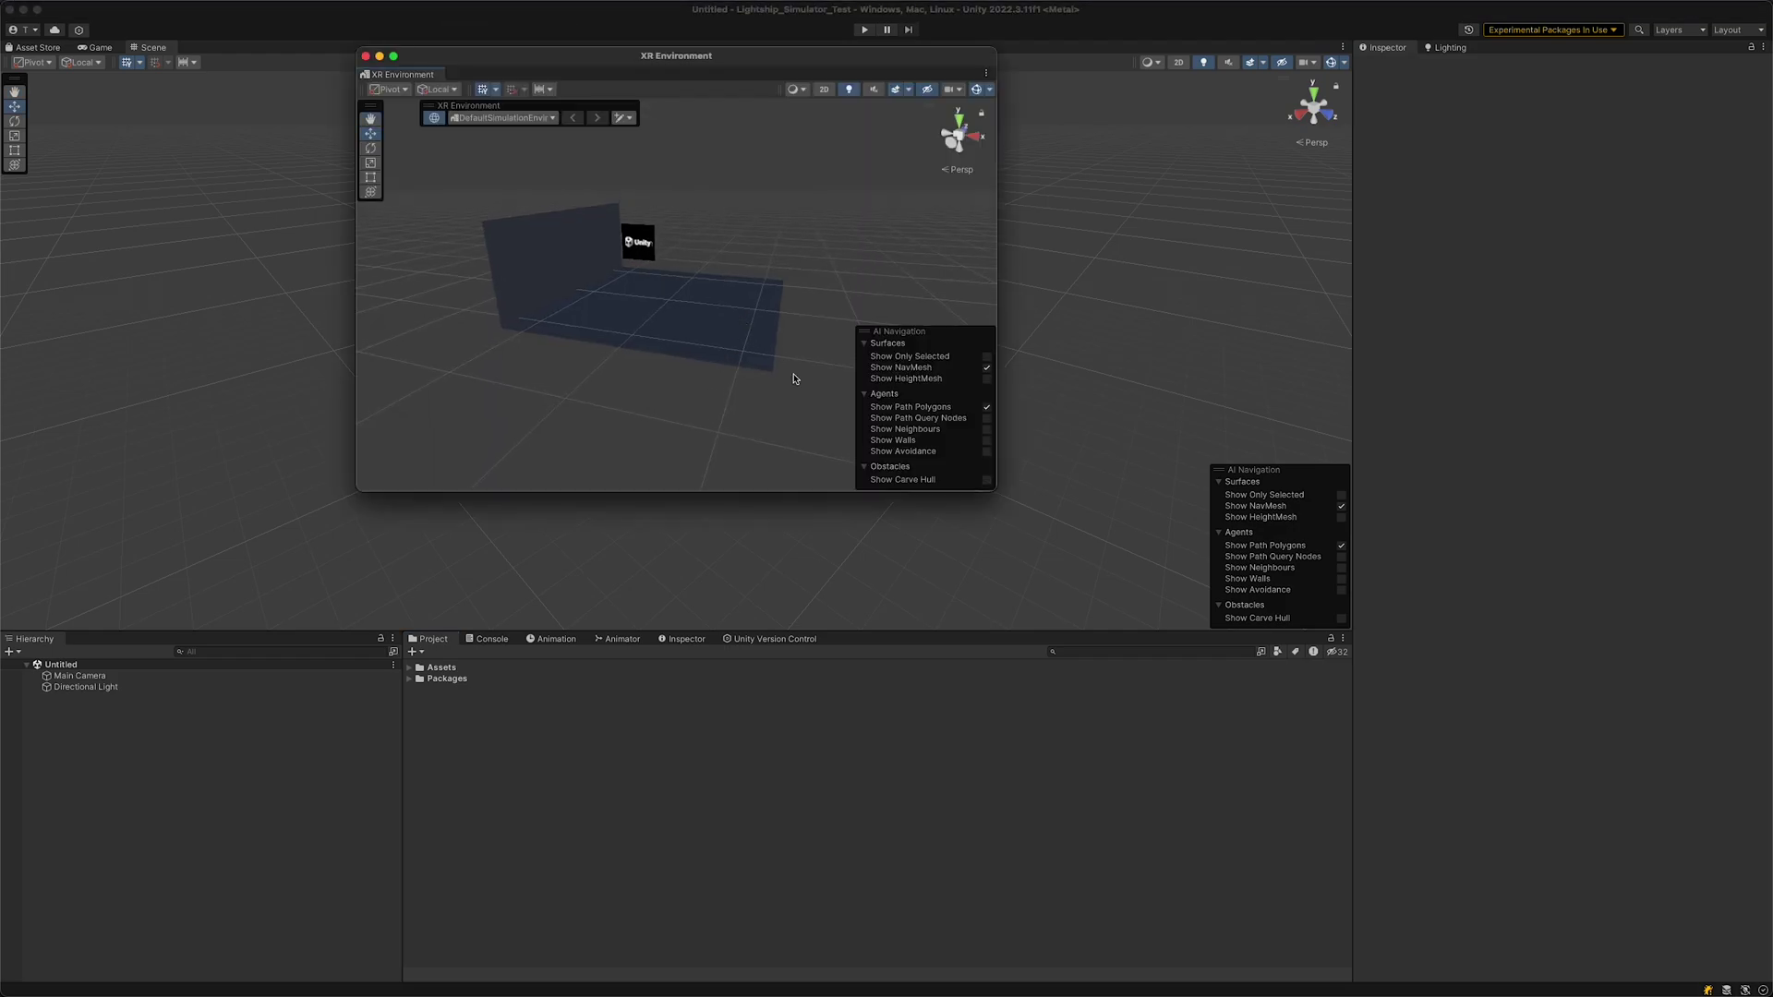
left_click_drag(995, 493, 1294, 881)
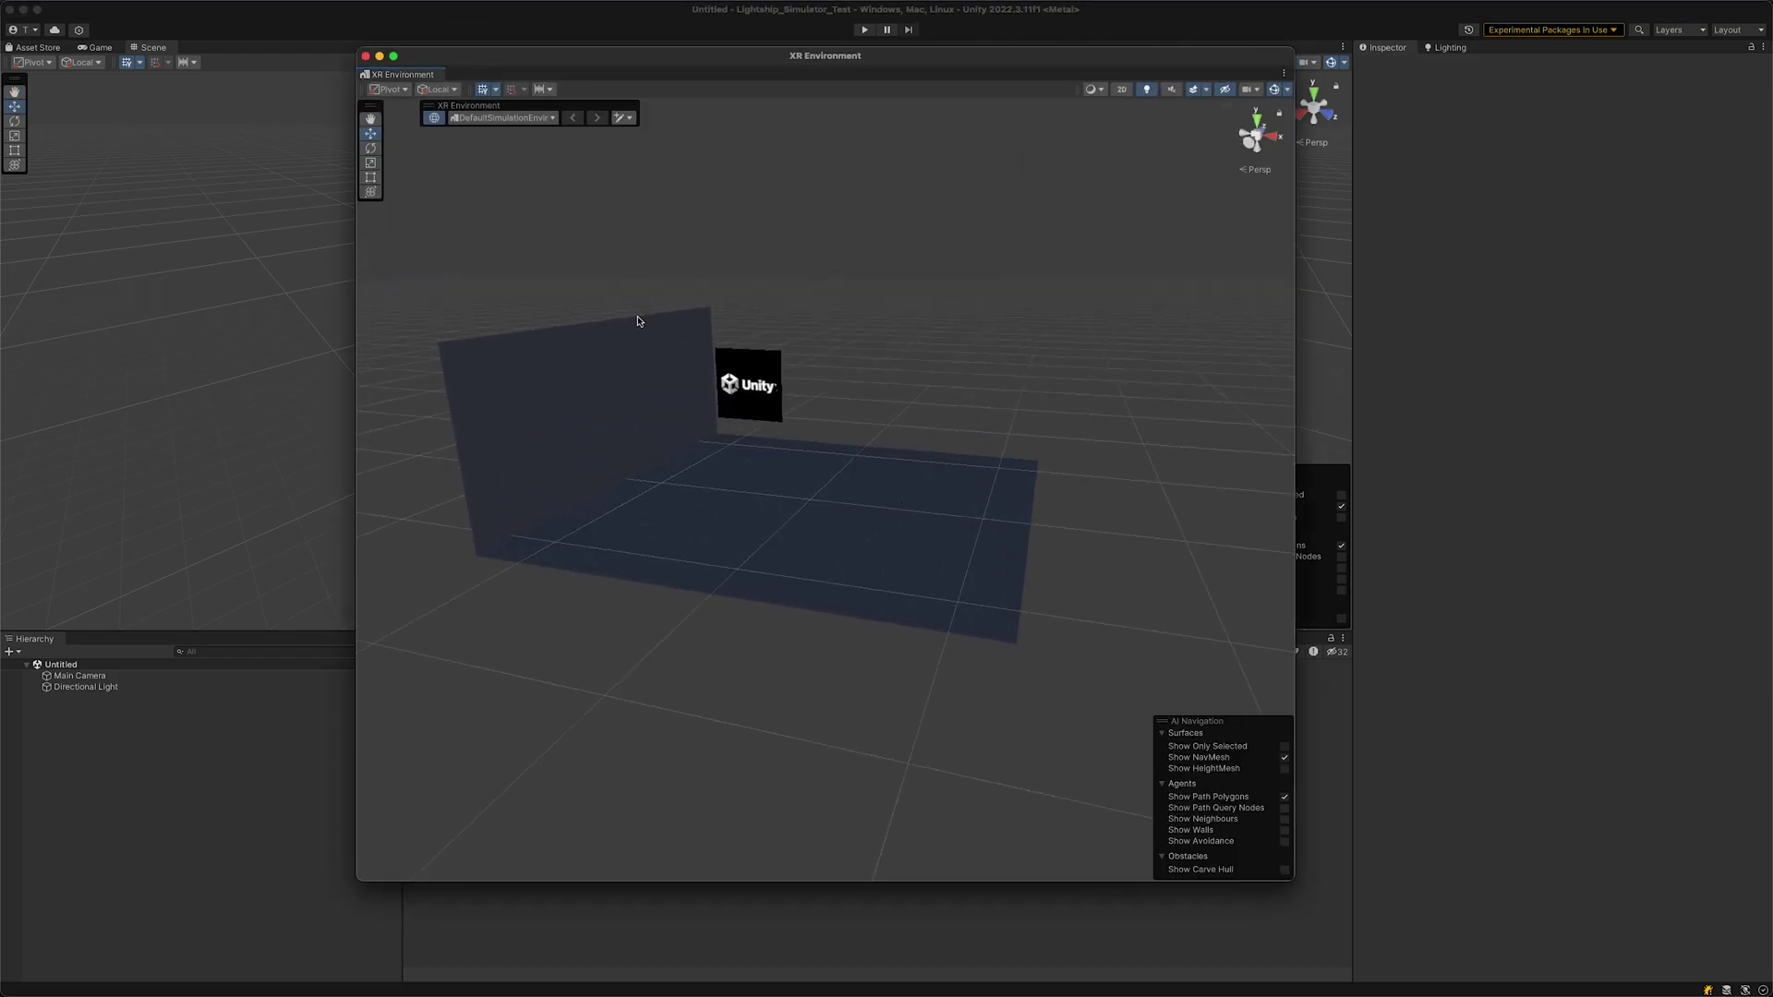
left_click_drag(354, 48, 229, 40)
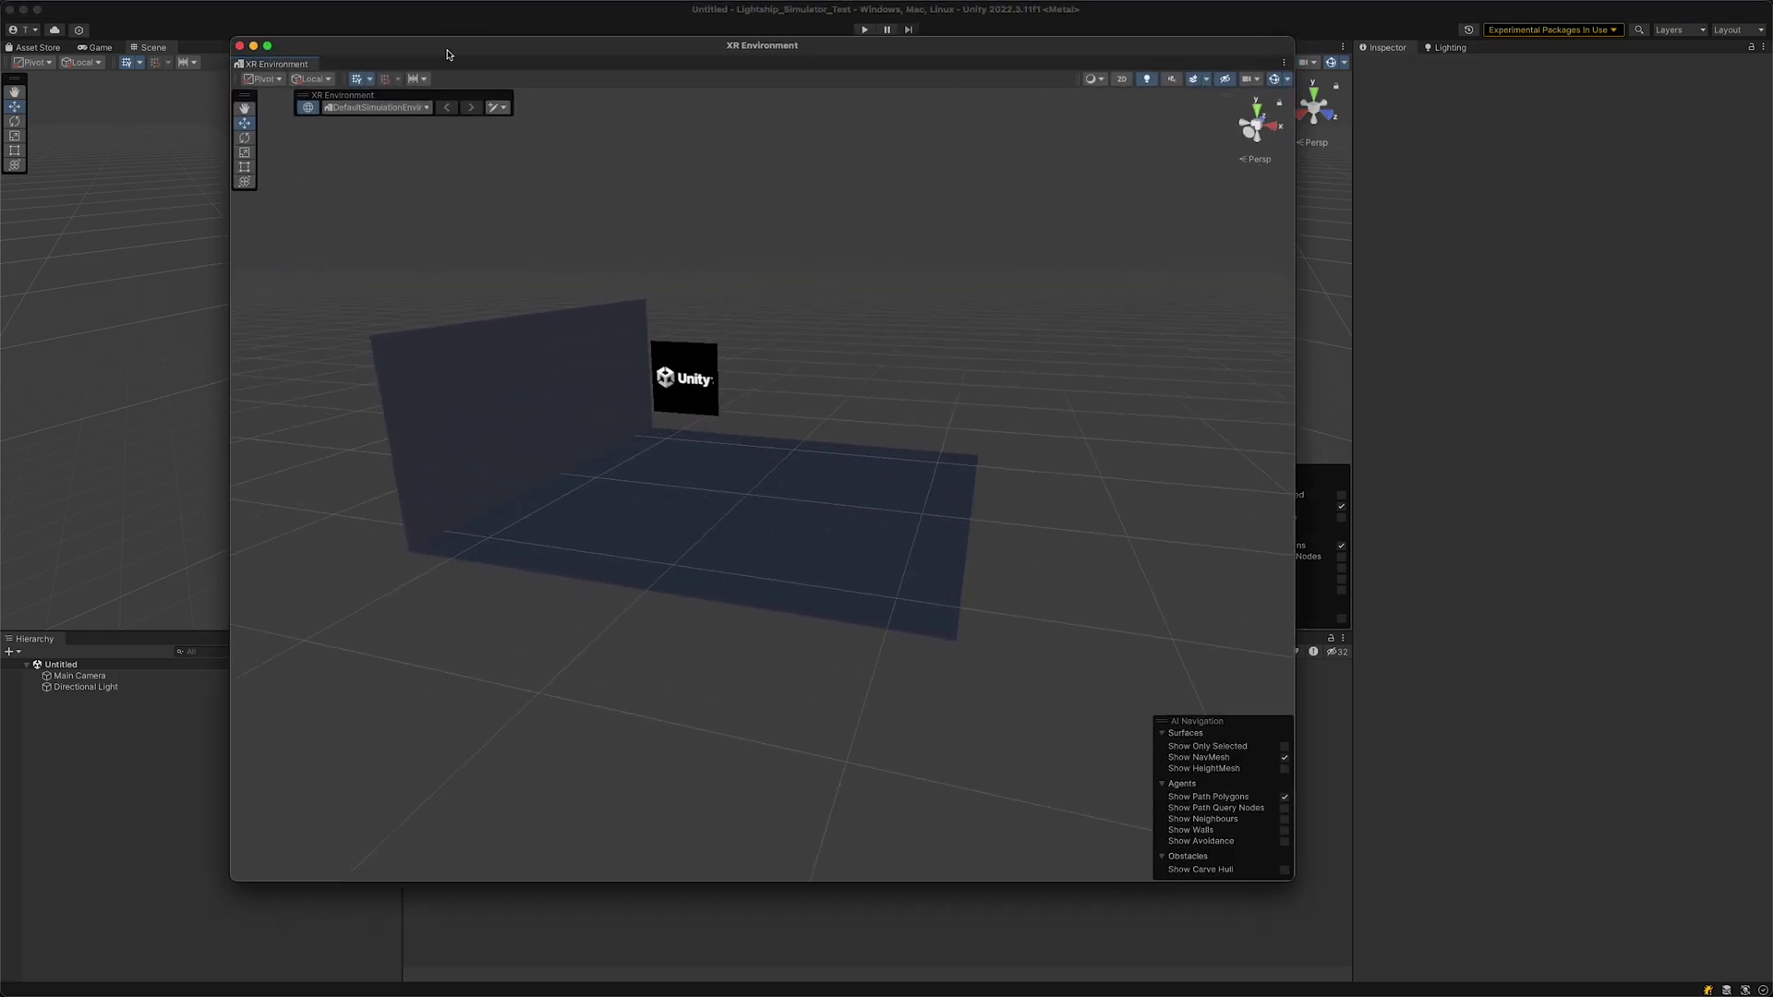
left_click_drag(449, 53, 472, 61)
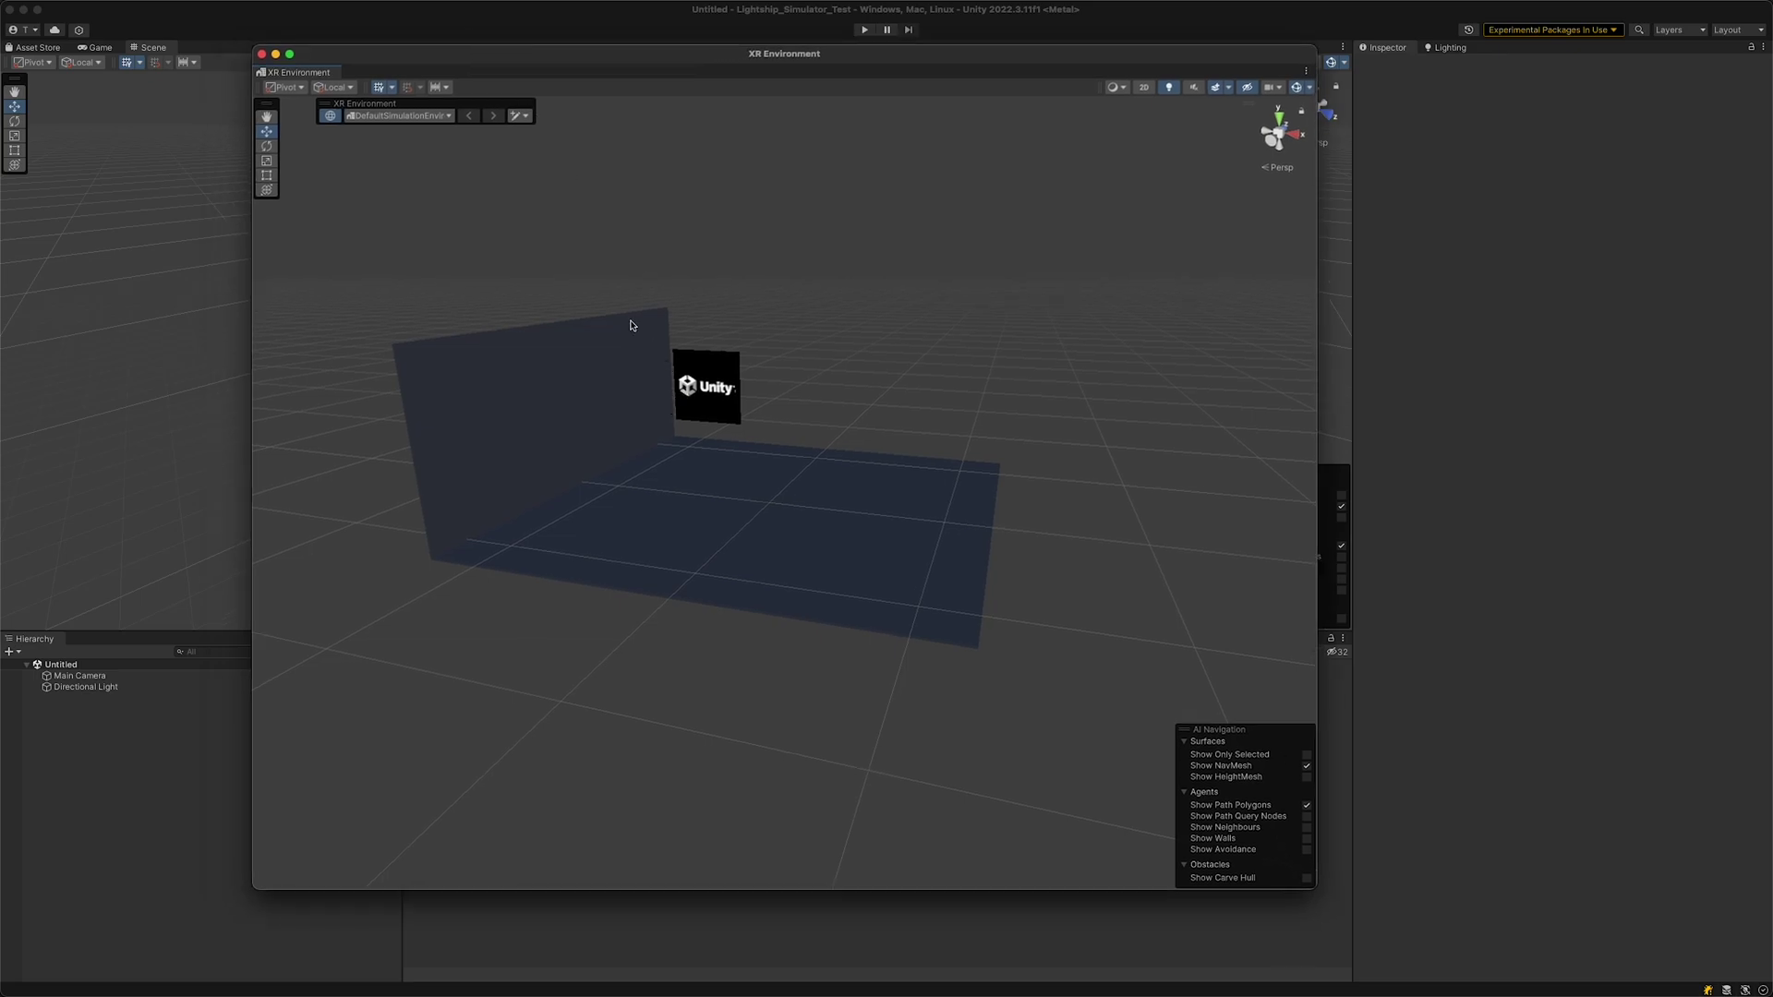
Step: Import the complete XRSimEnvironments sample package and browse the available simulation environments
left_click(384, 125)
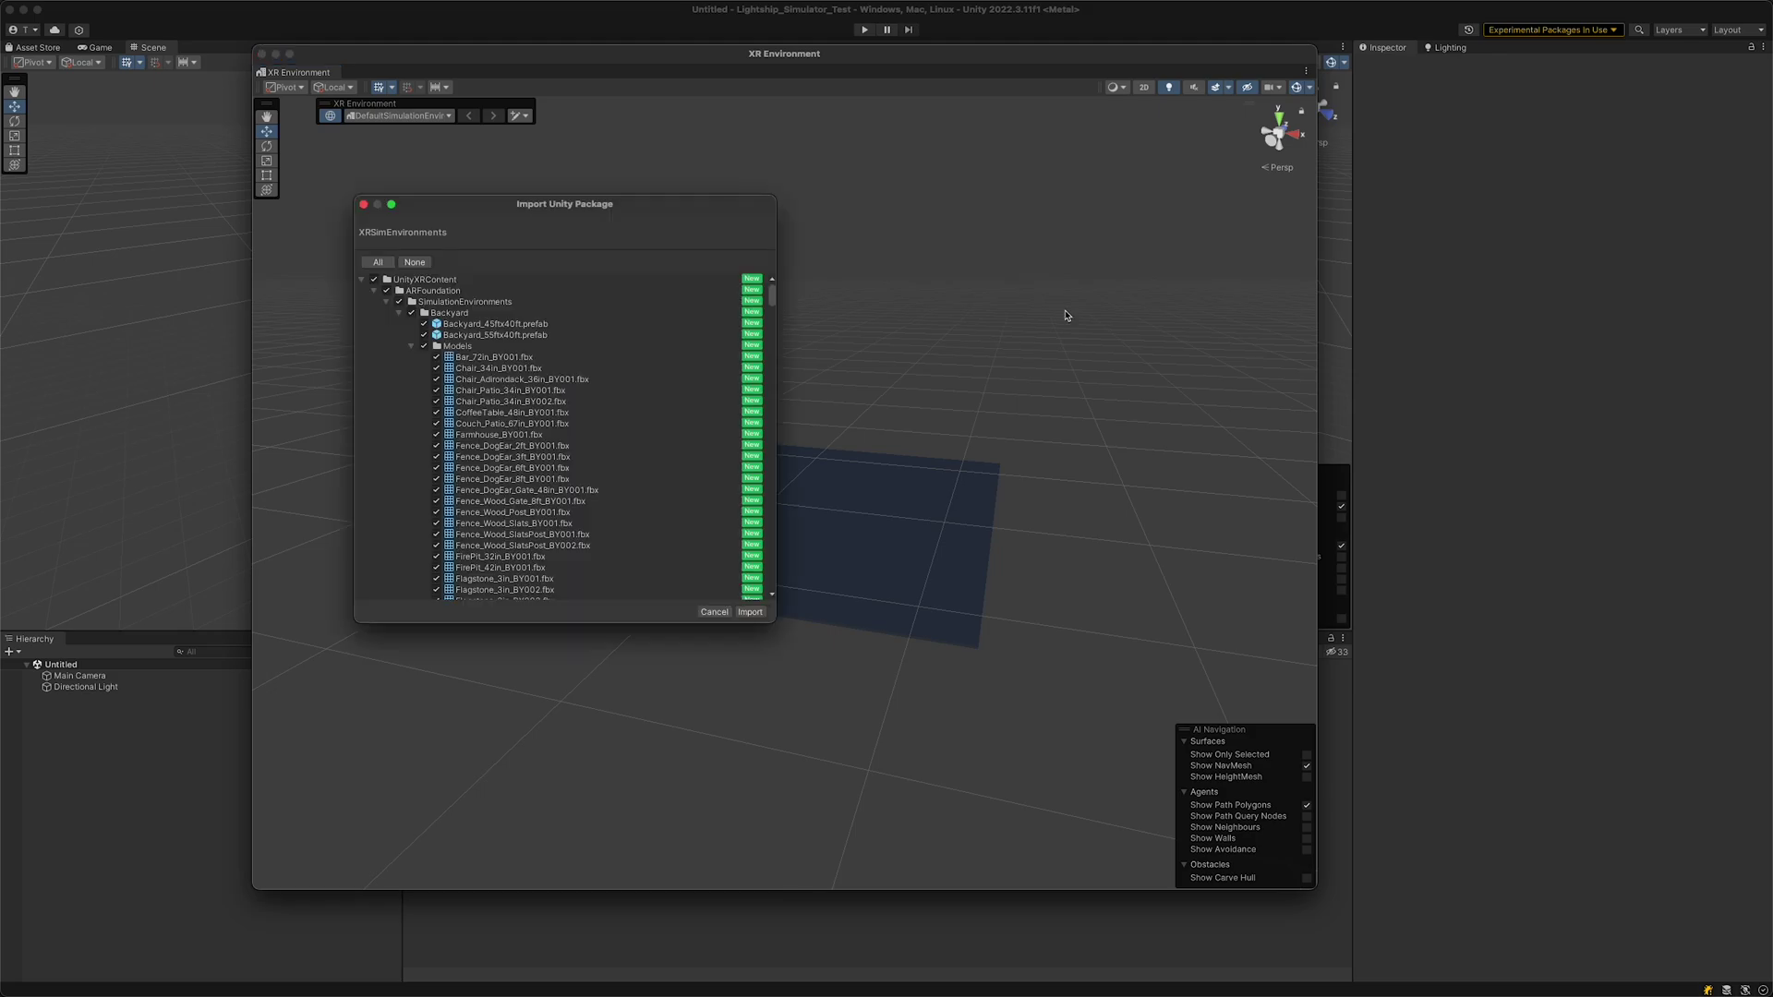
left_click(756, 612)
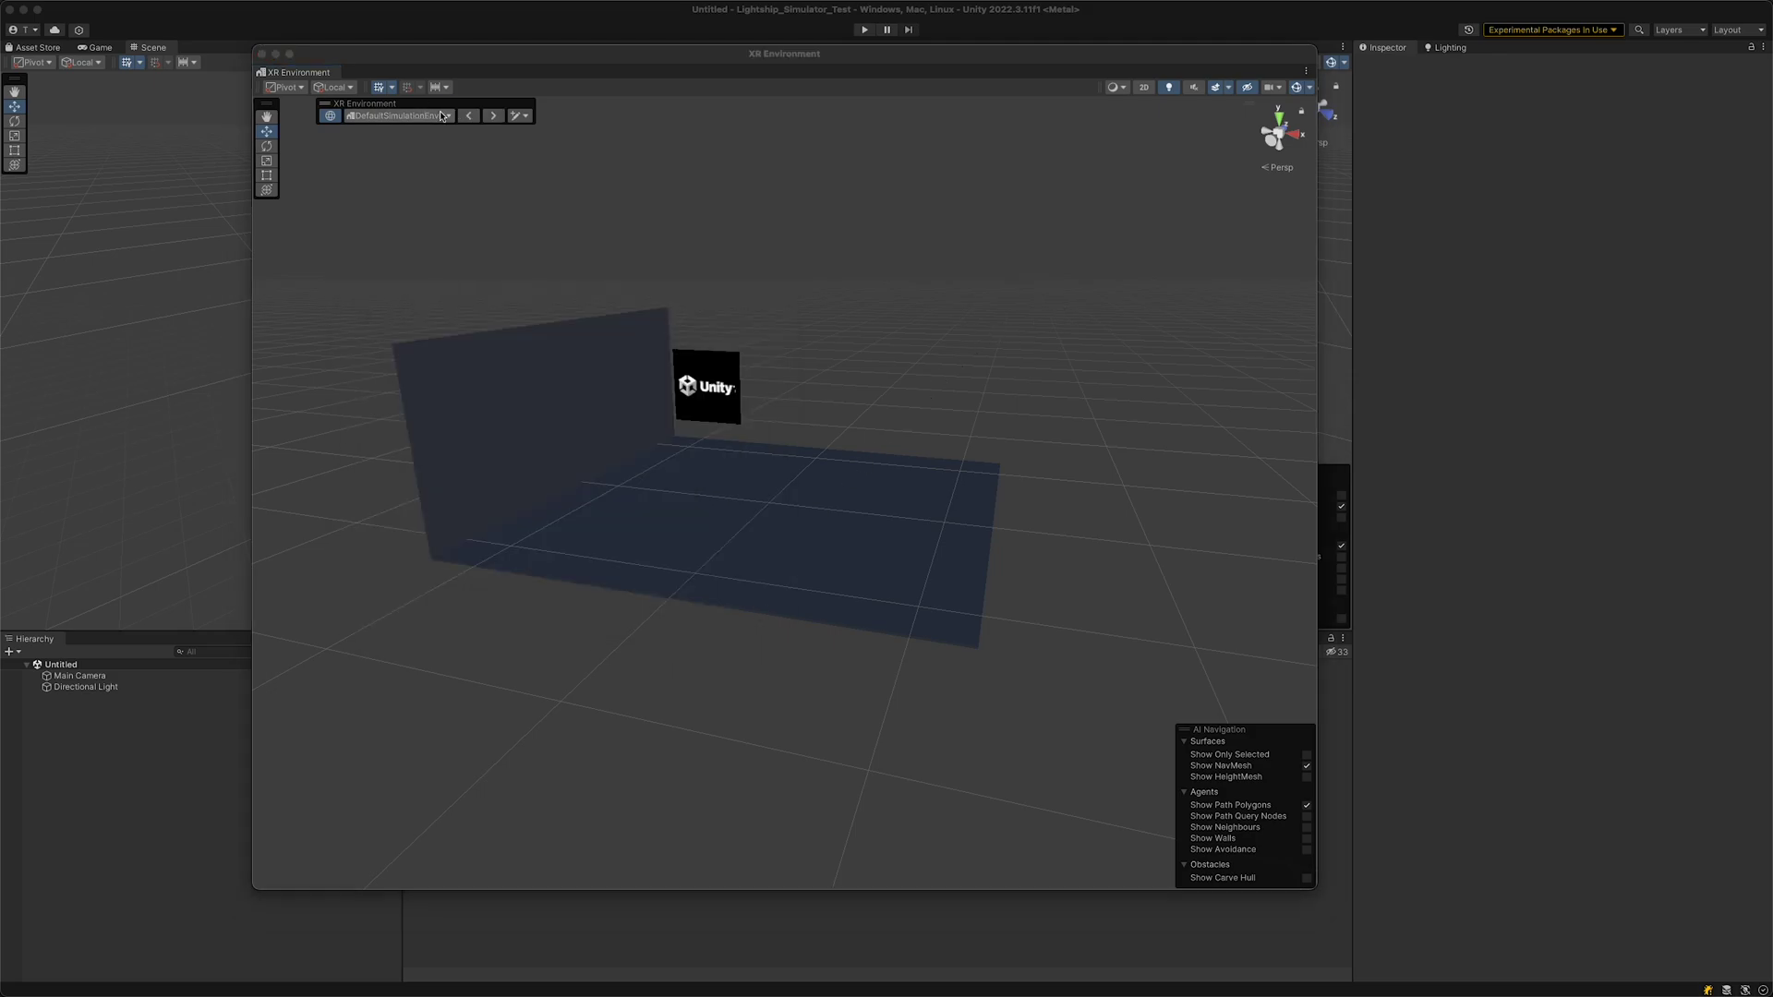
left_click(442, 117)
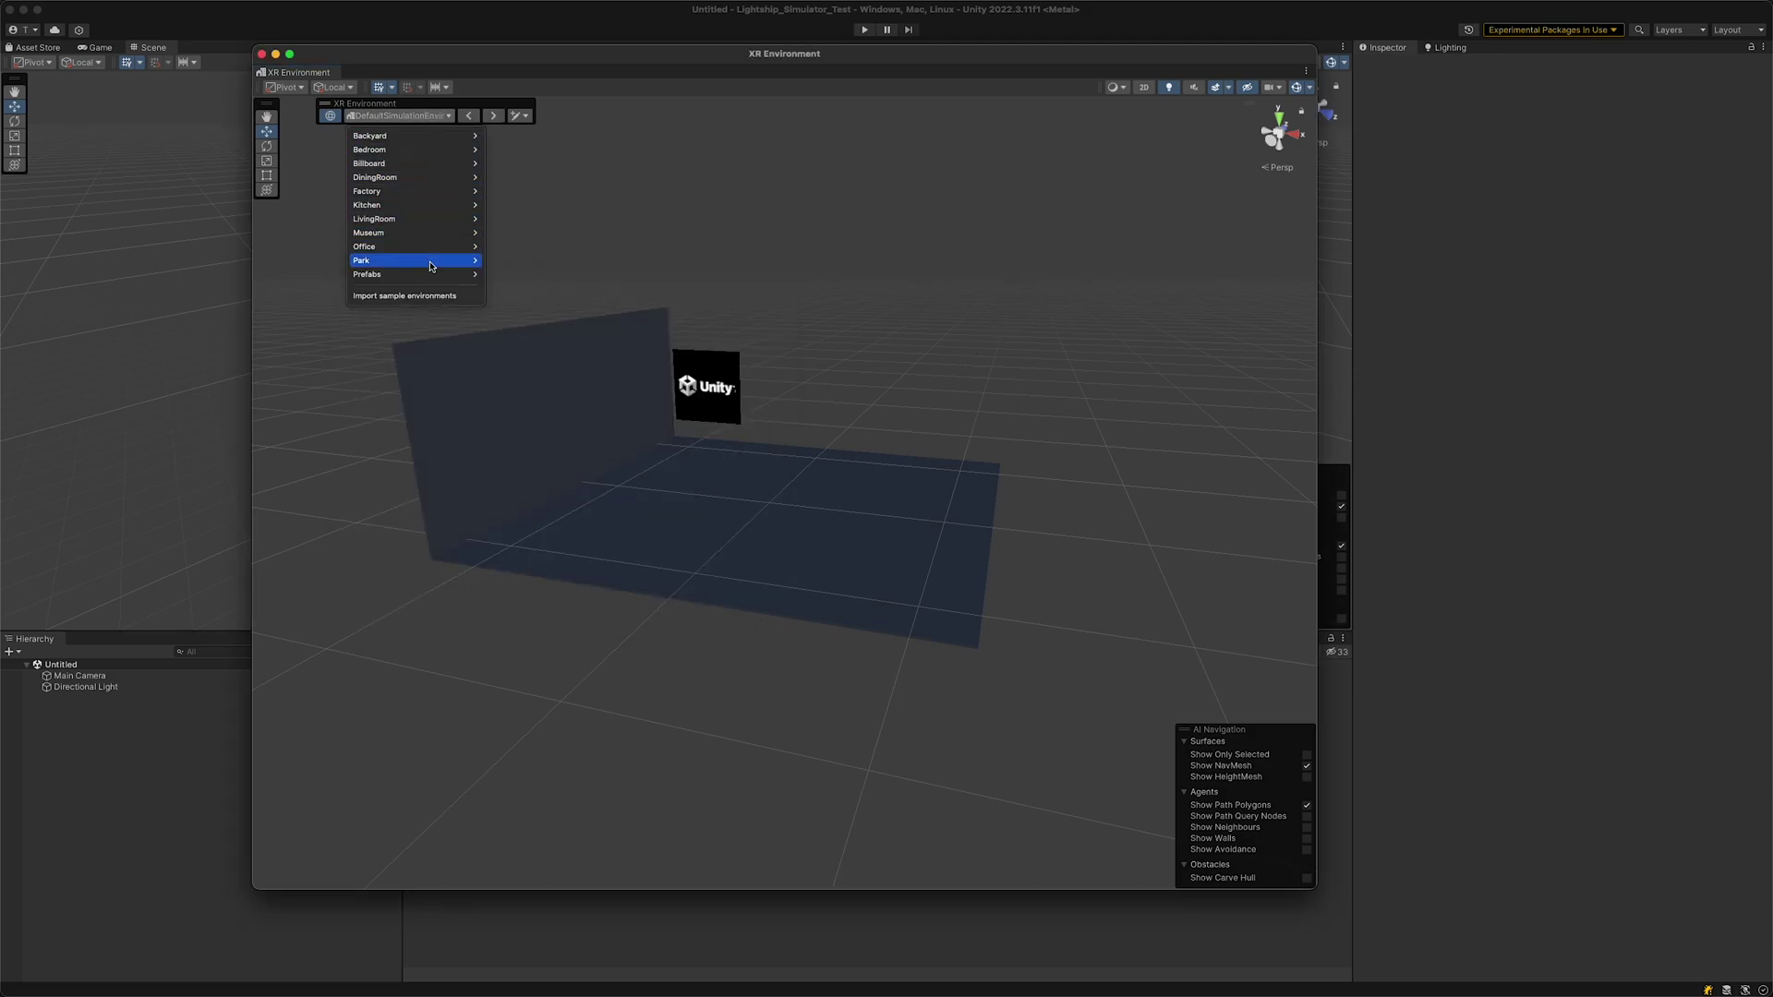
mouse_move(432, 247)
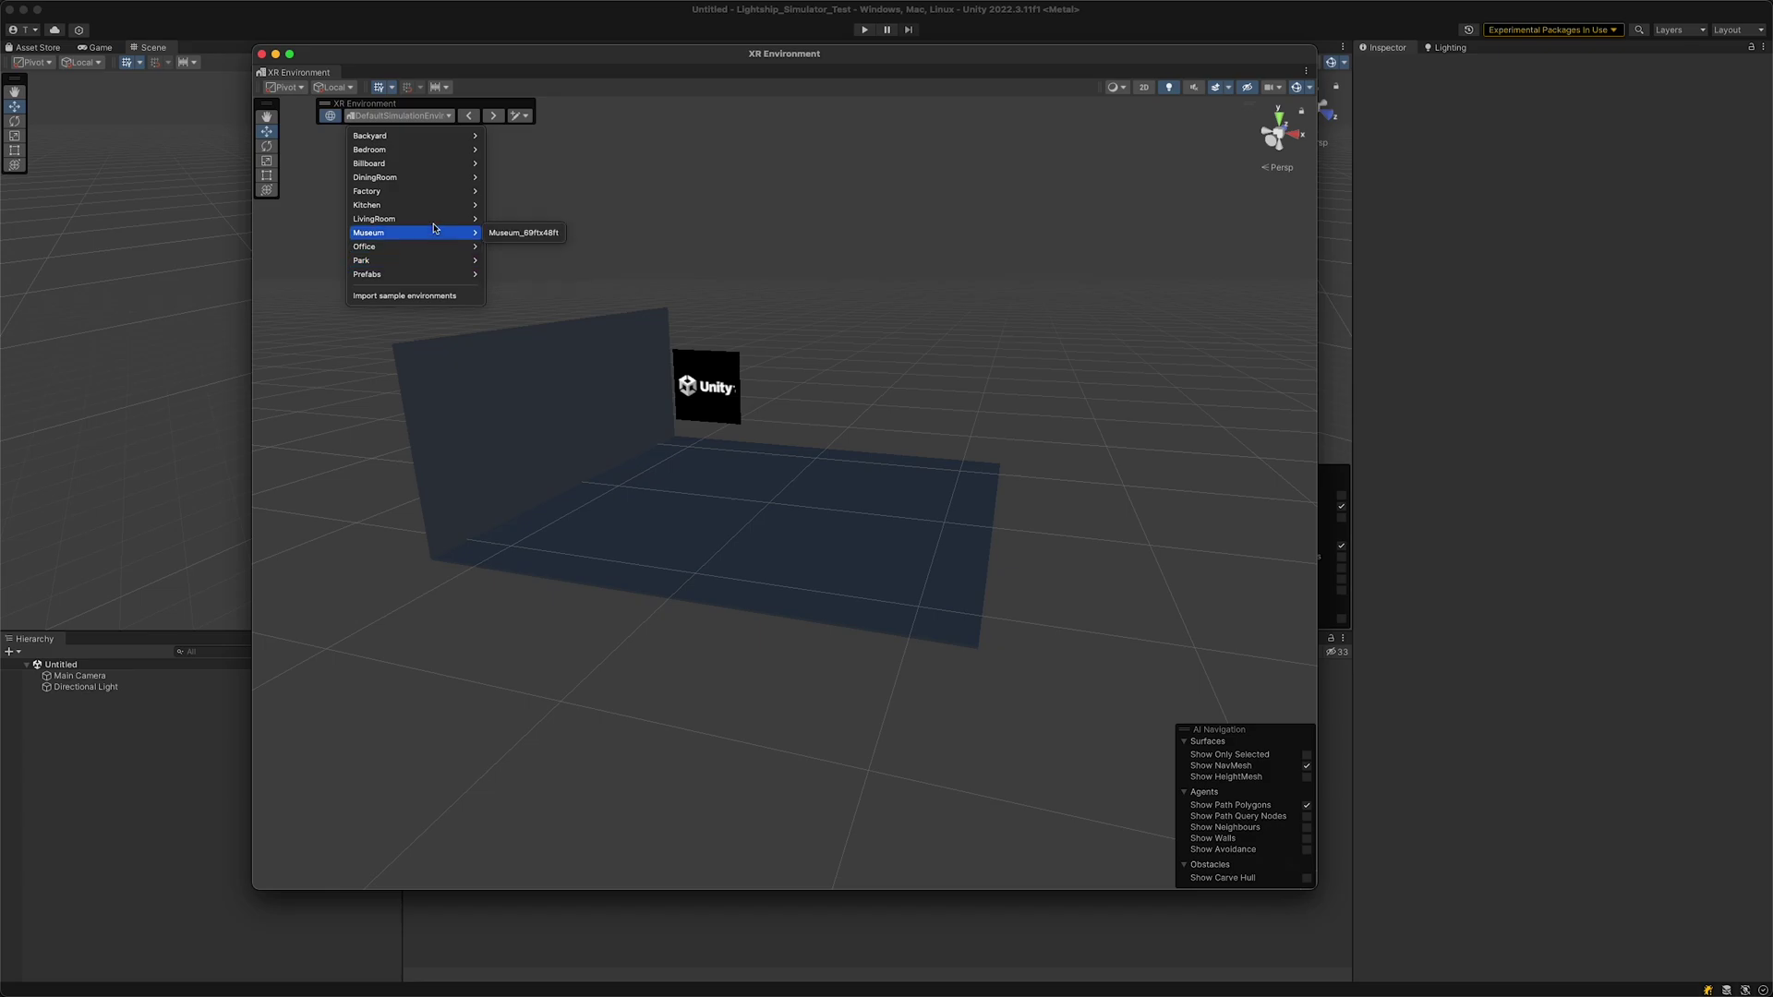
mouse_move(431, 279)
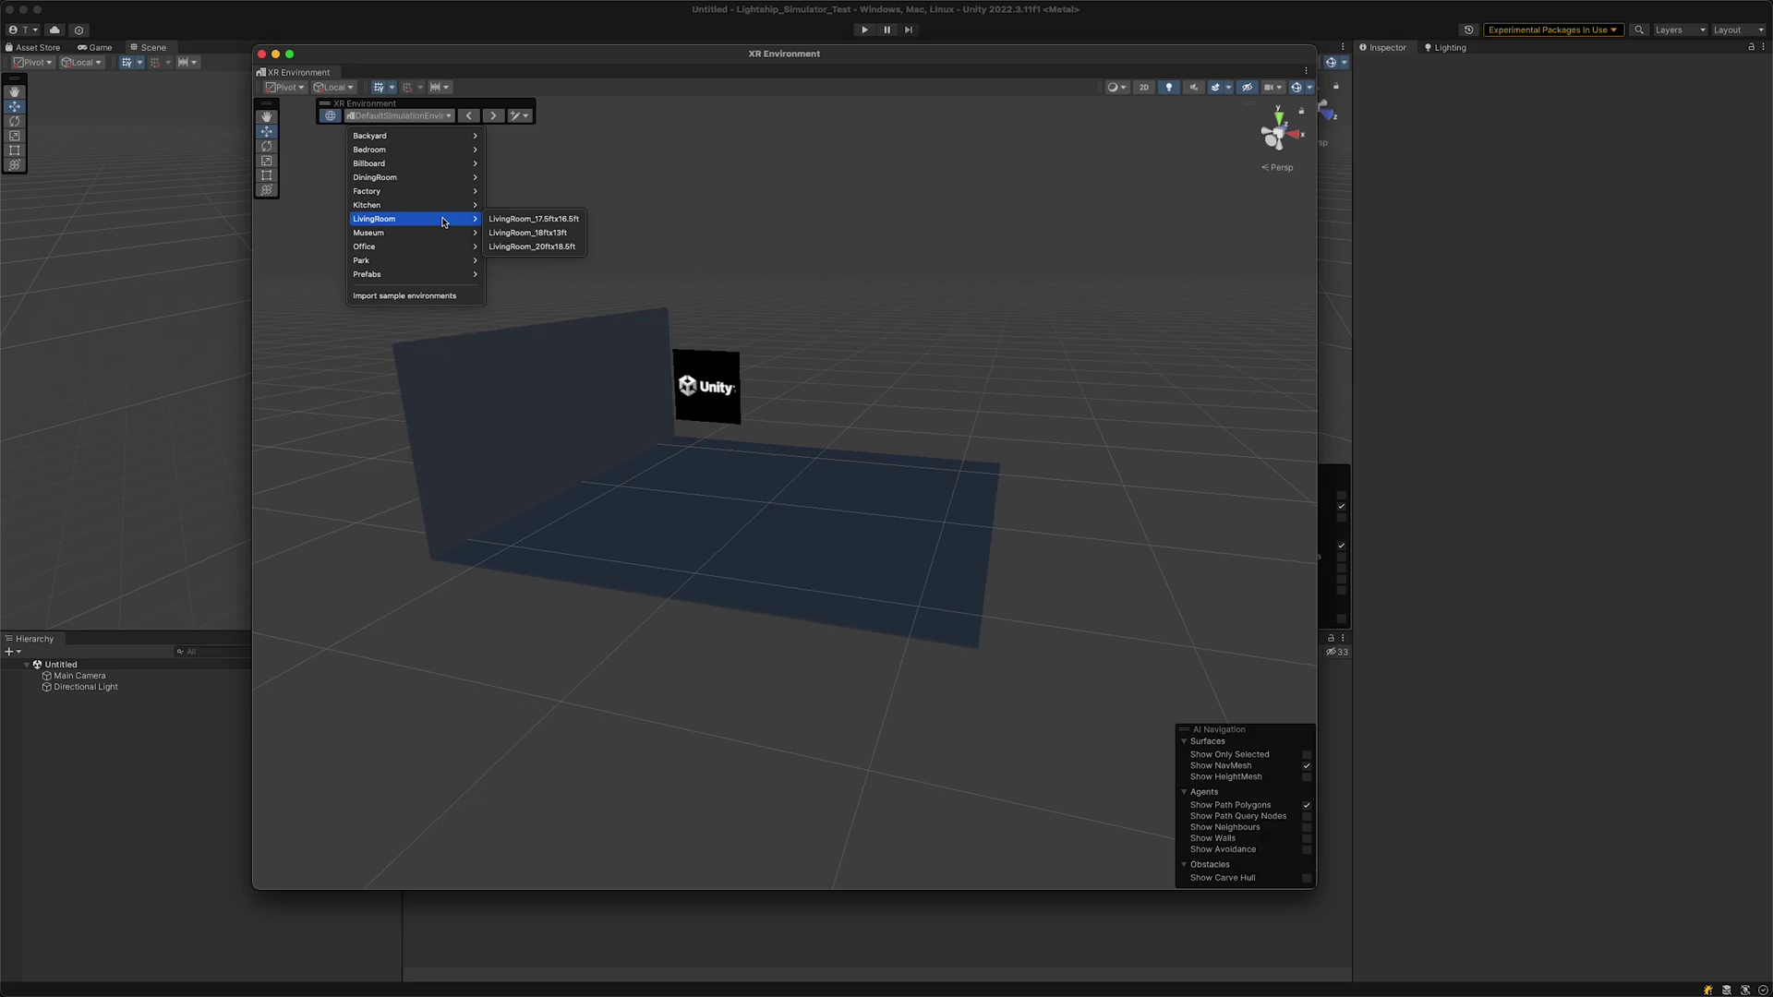
left_click(545, 246)
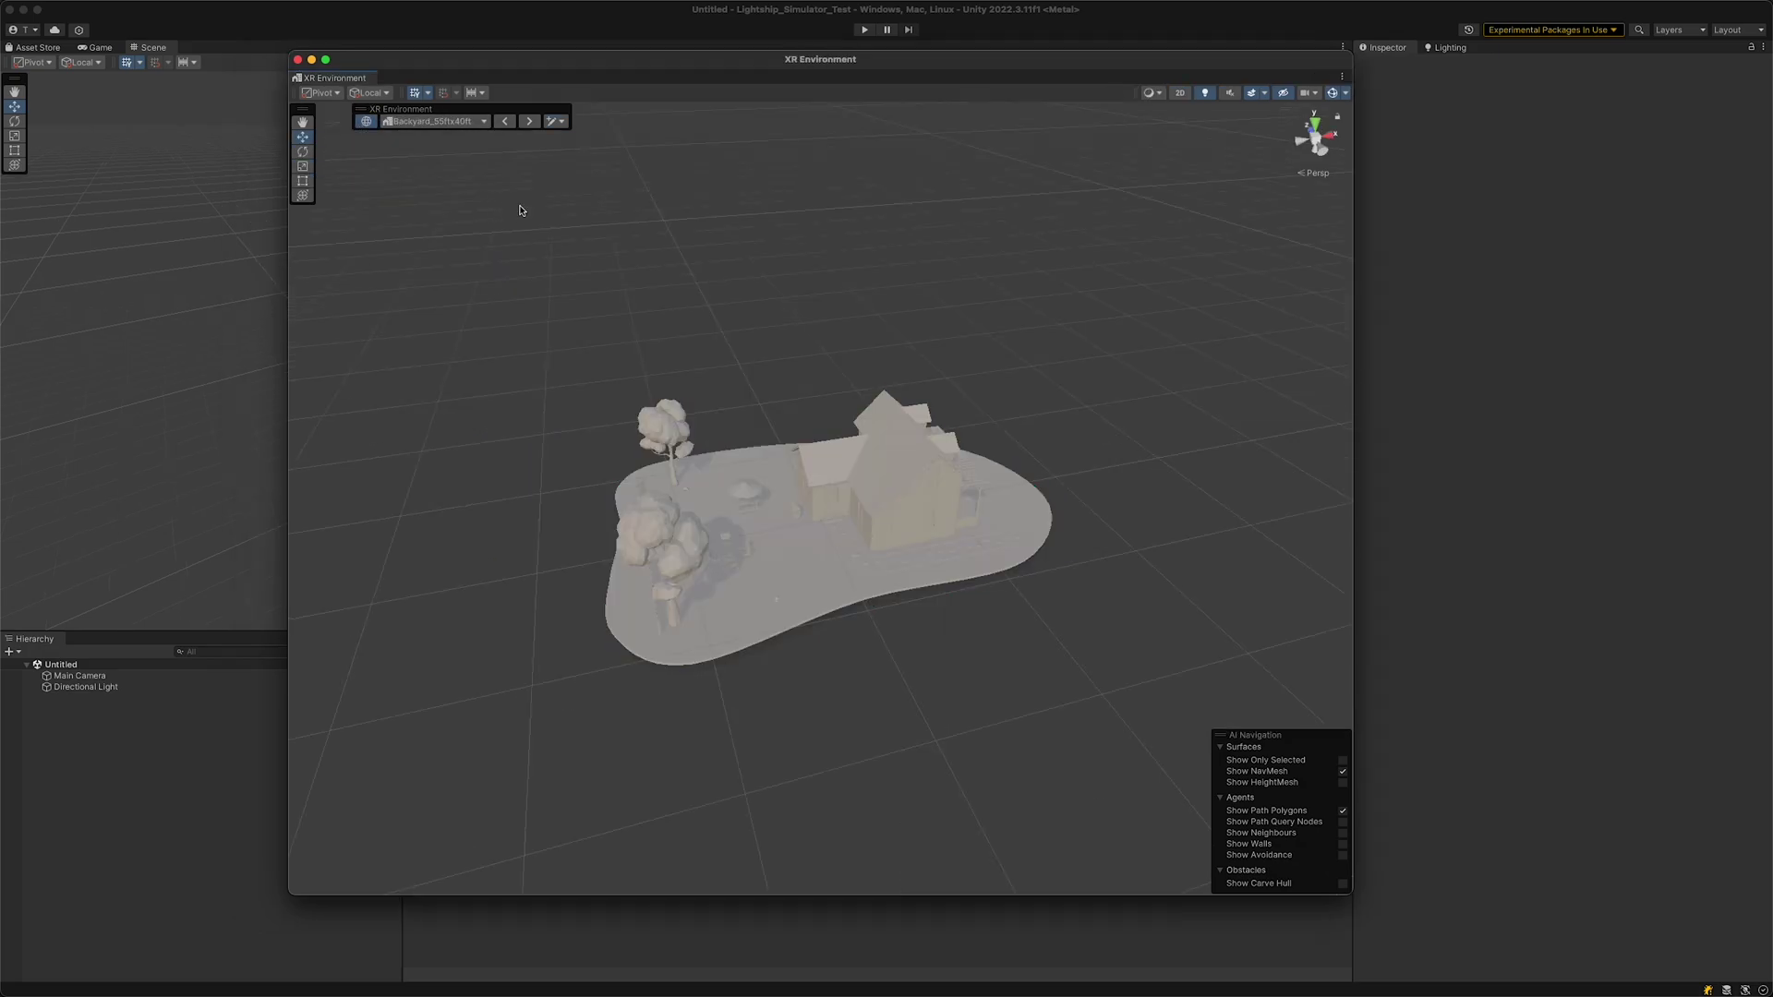
Step: Set the active XR simulation environment to LivingRoom_20ftx18.5ft
left_click_drag(536, 208, 391, 145, "alt")
left_click(365, 121)
left_click(366, 121)
left_click(433, 121)
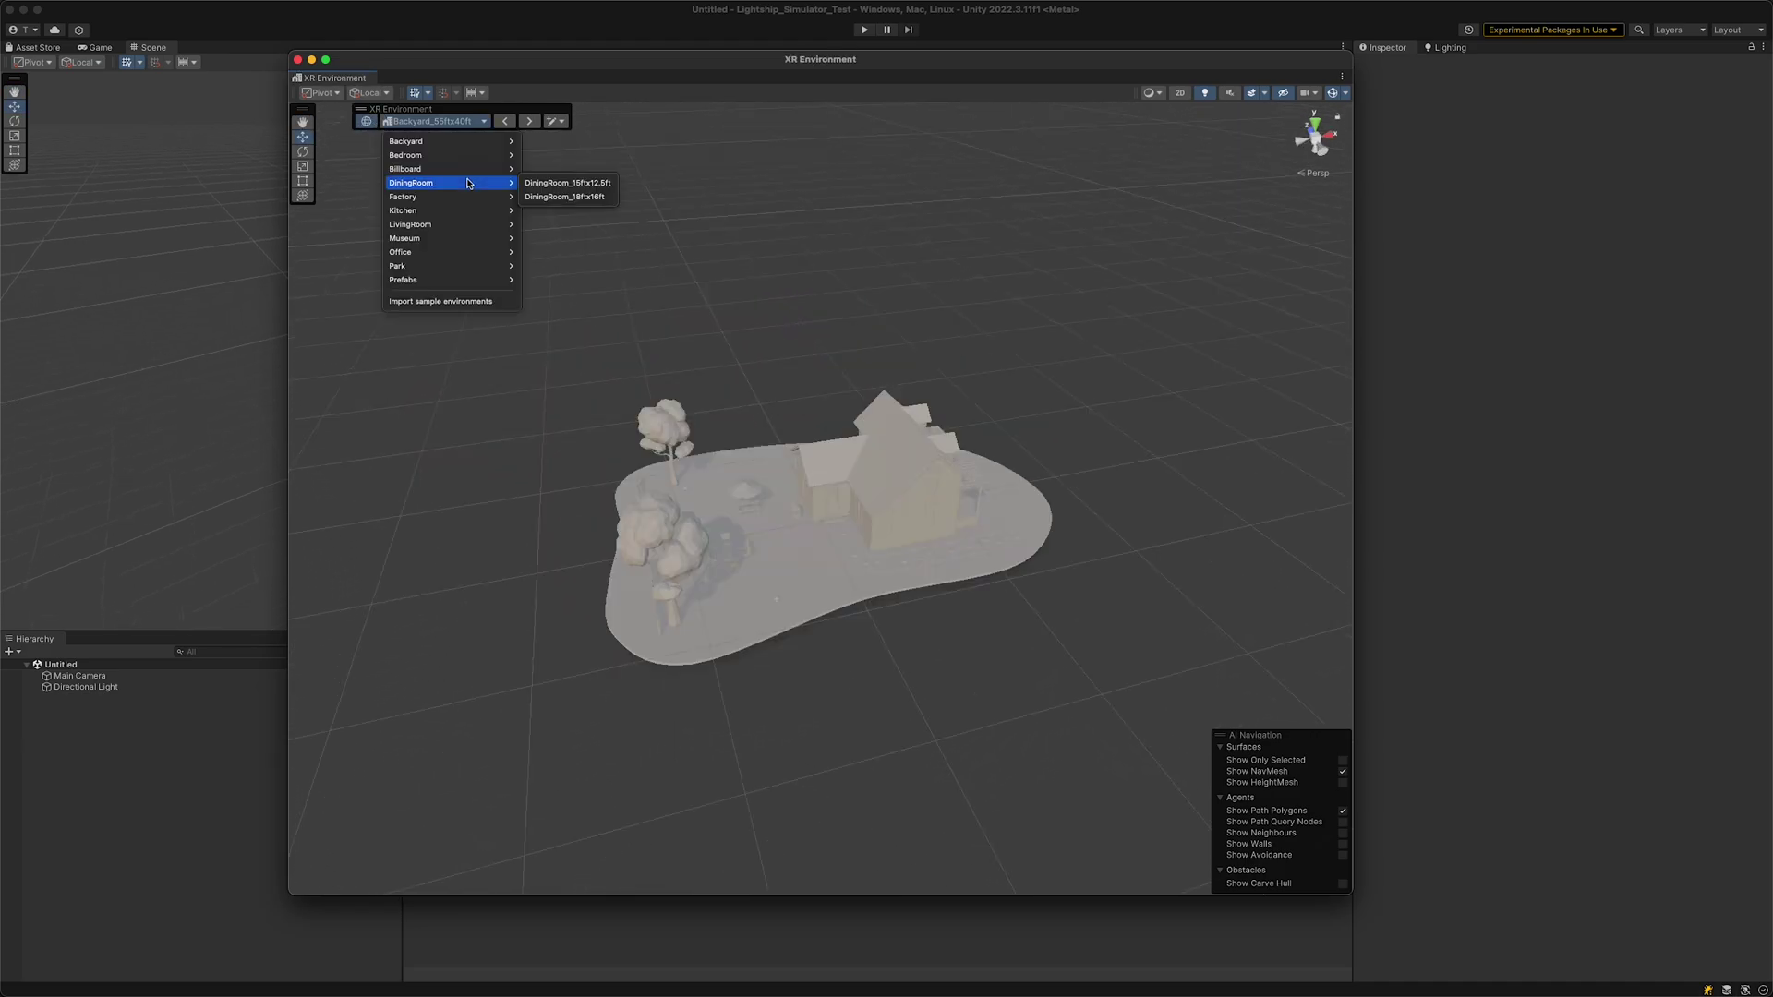
mouse_move(480, 234)
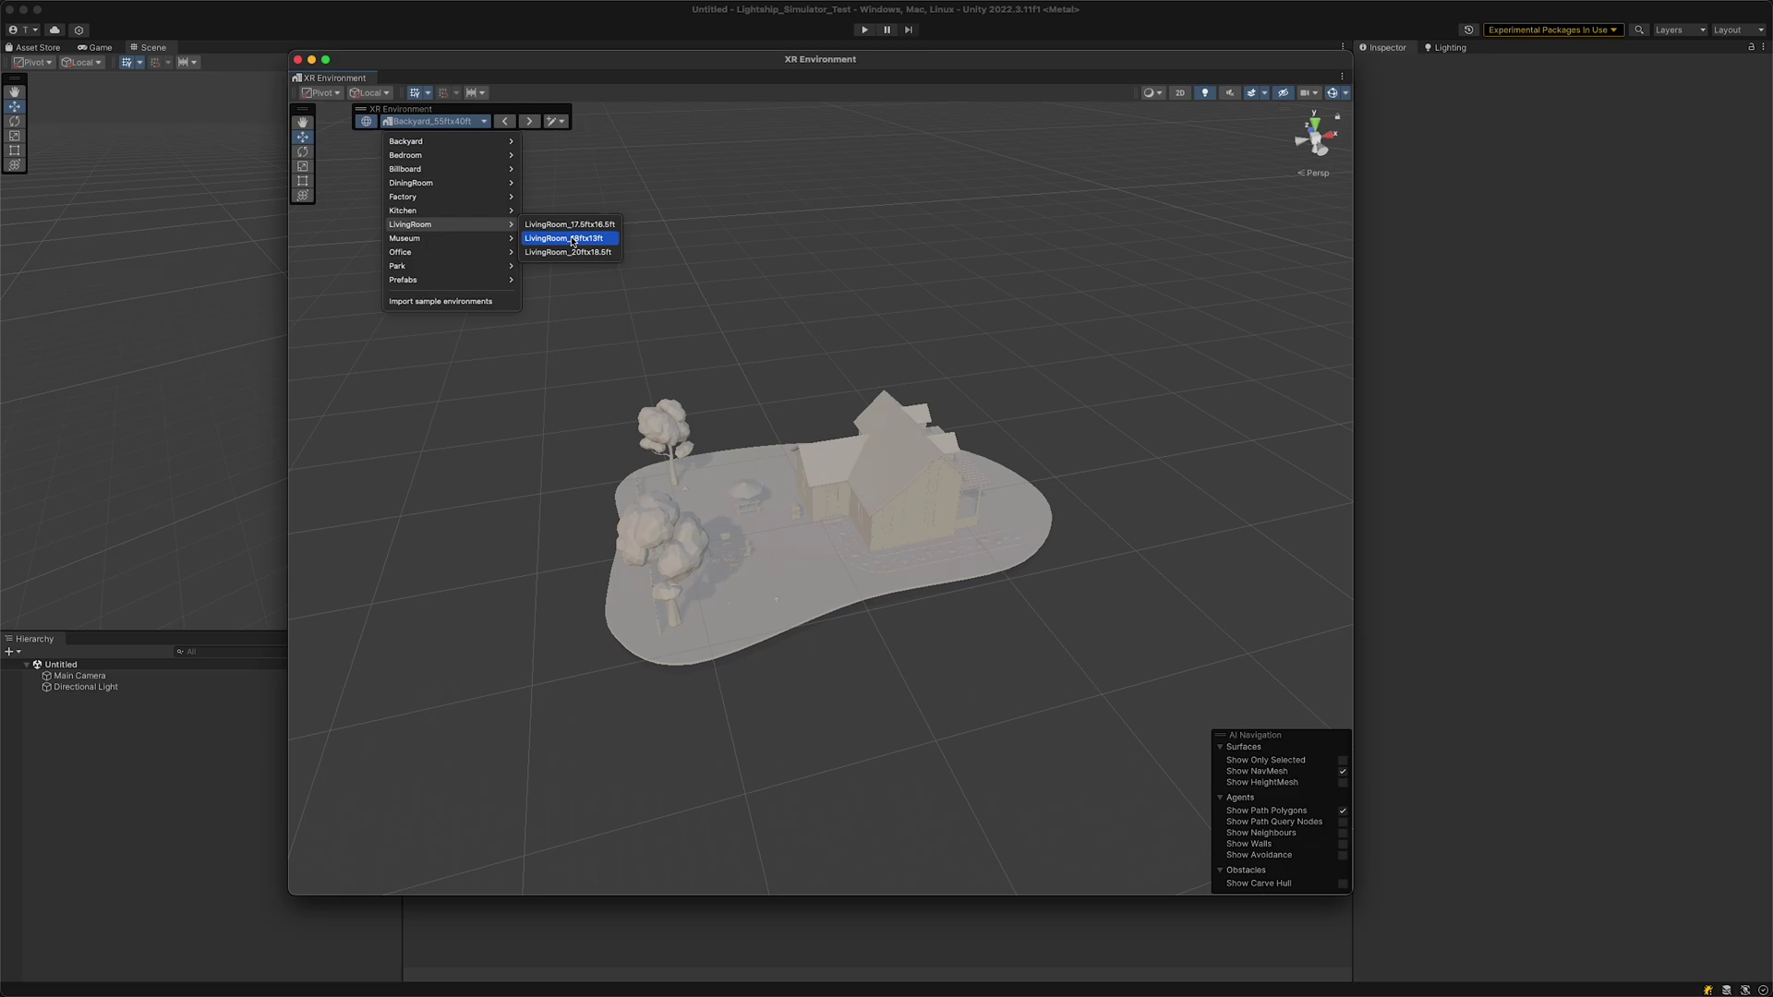
left_click(569, 255)
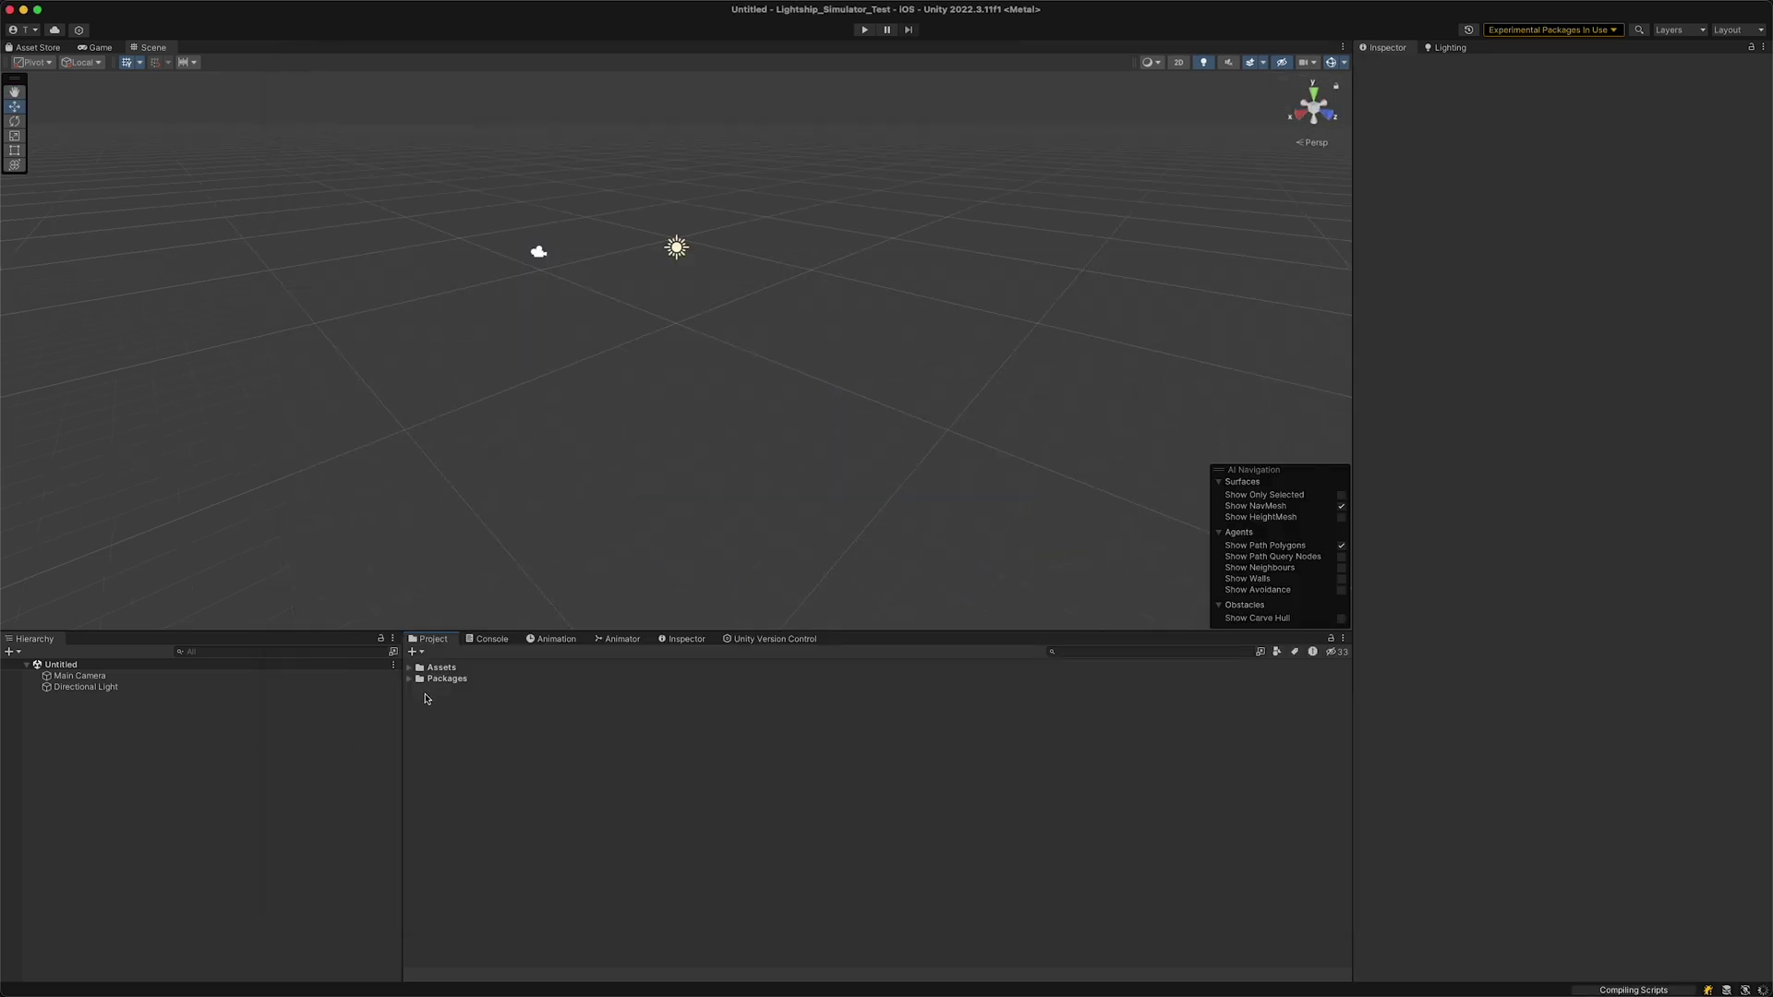
Step: Open the TexturedMesh scene from the Meshing sample's Scenes folder under Assets/Samples
left_click(411, 667)
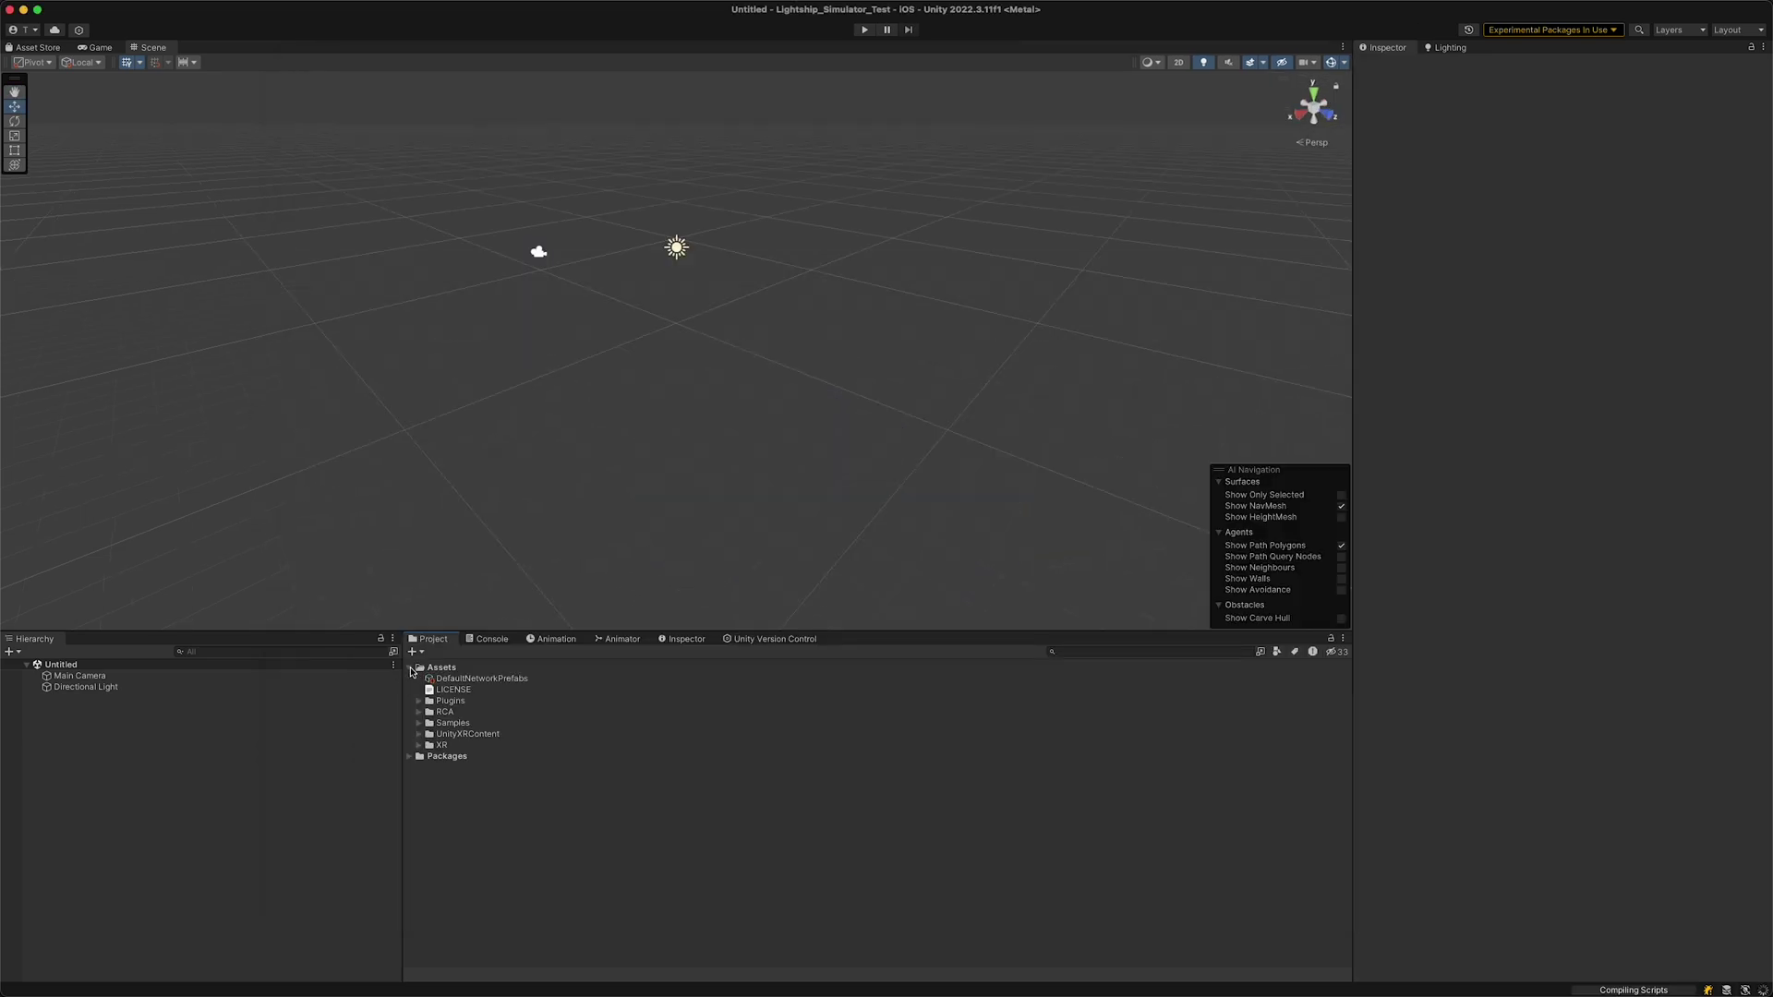
left_click(425, 726)
left_click(419, 724)
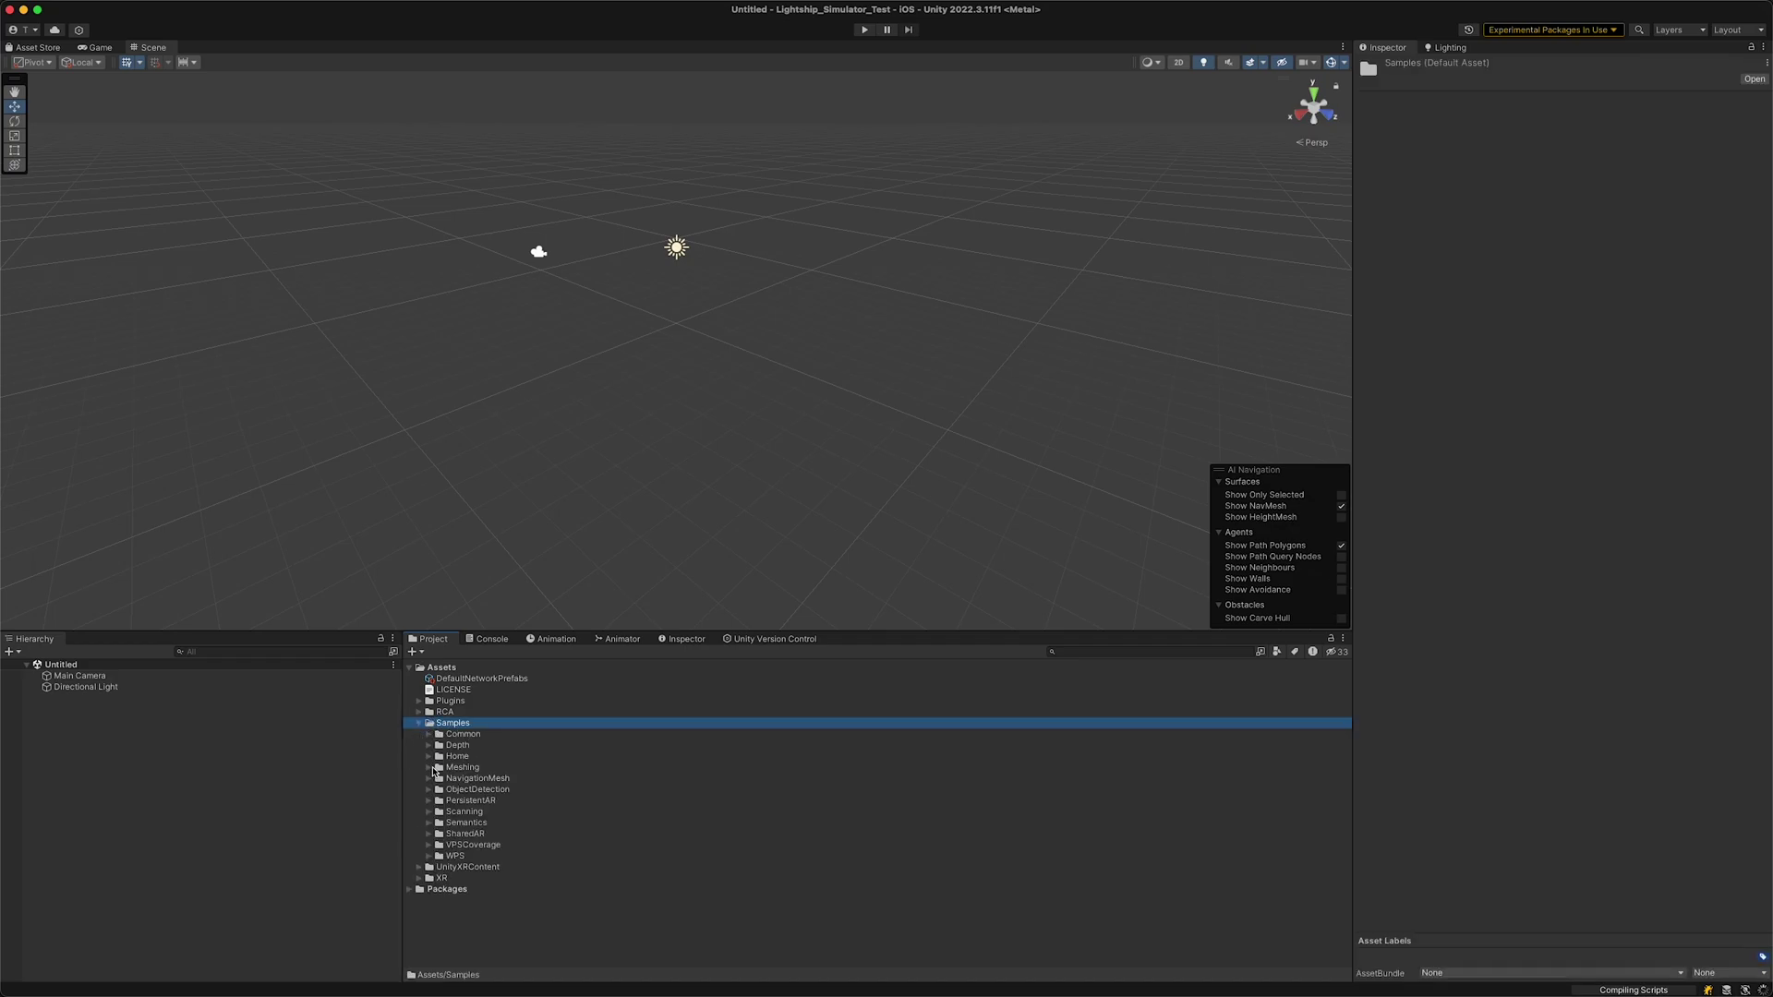
left_click(430, 769)
scroll(434, 789, "down", 1)
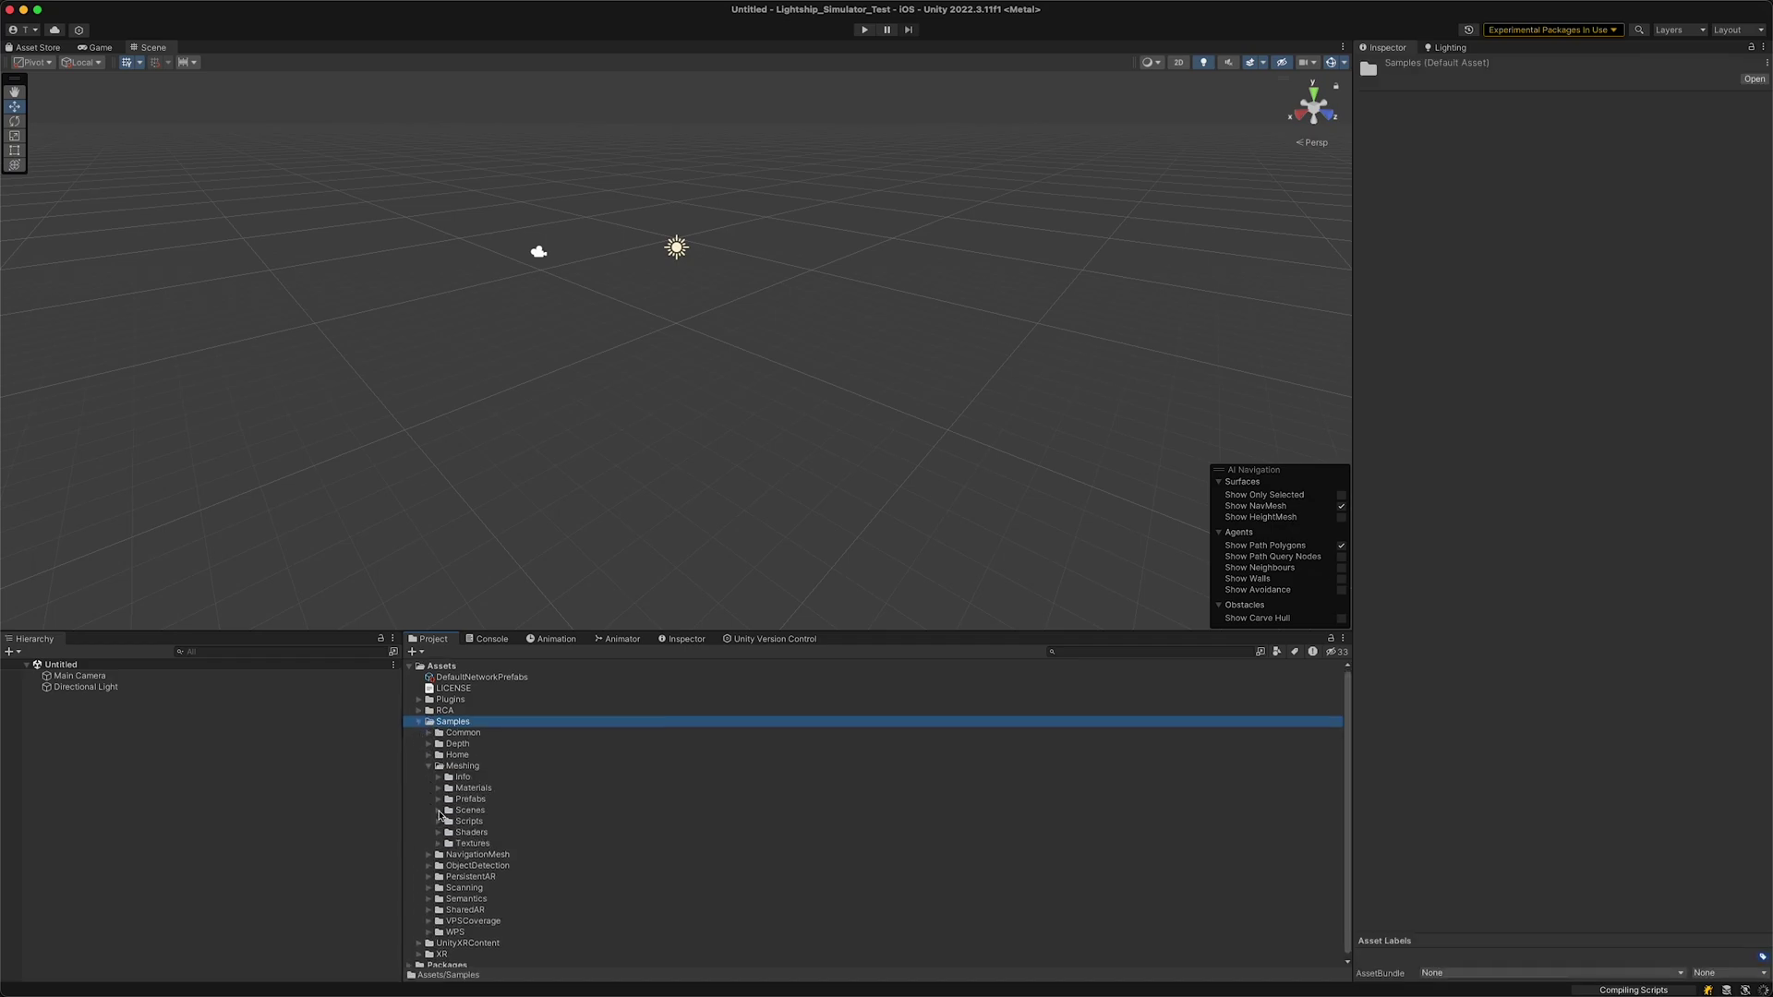
left_click(439, 812)
left_click(491, 833)
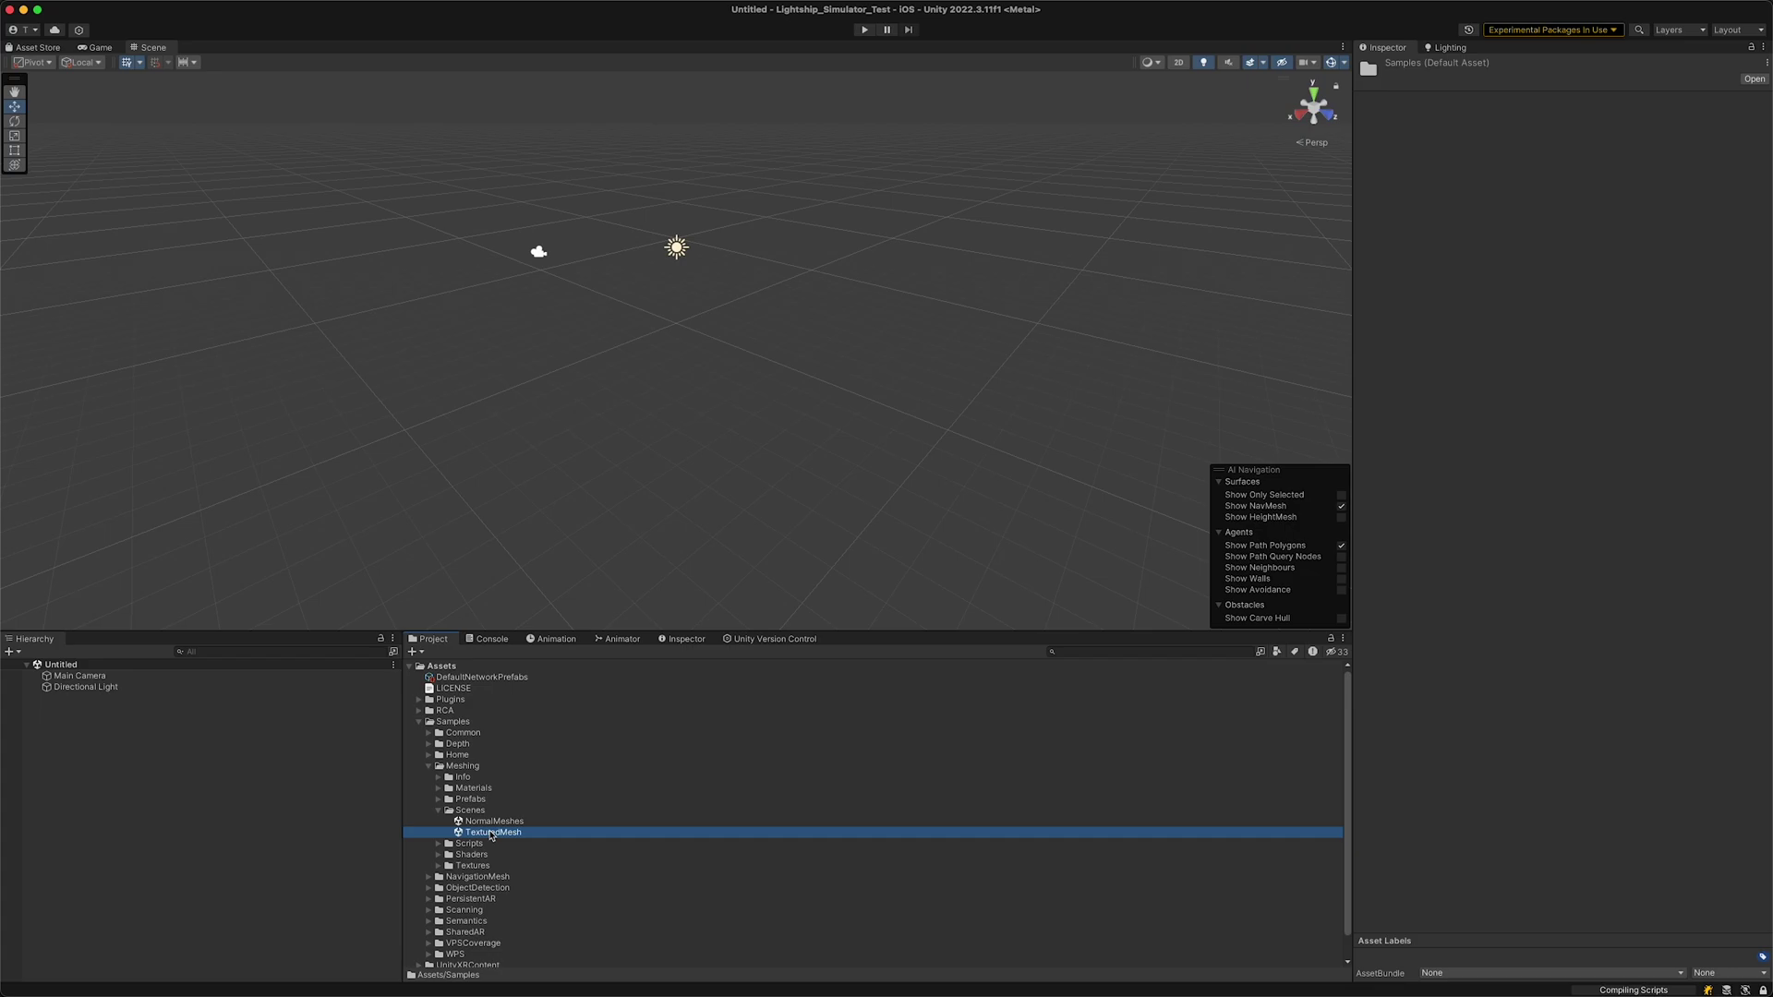
double_click(490, 833)
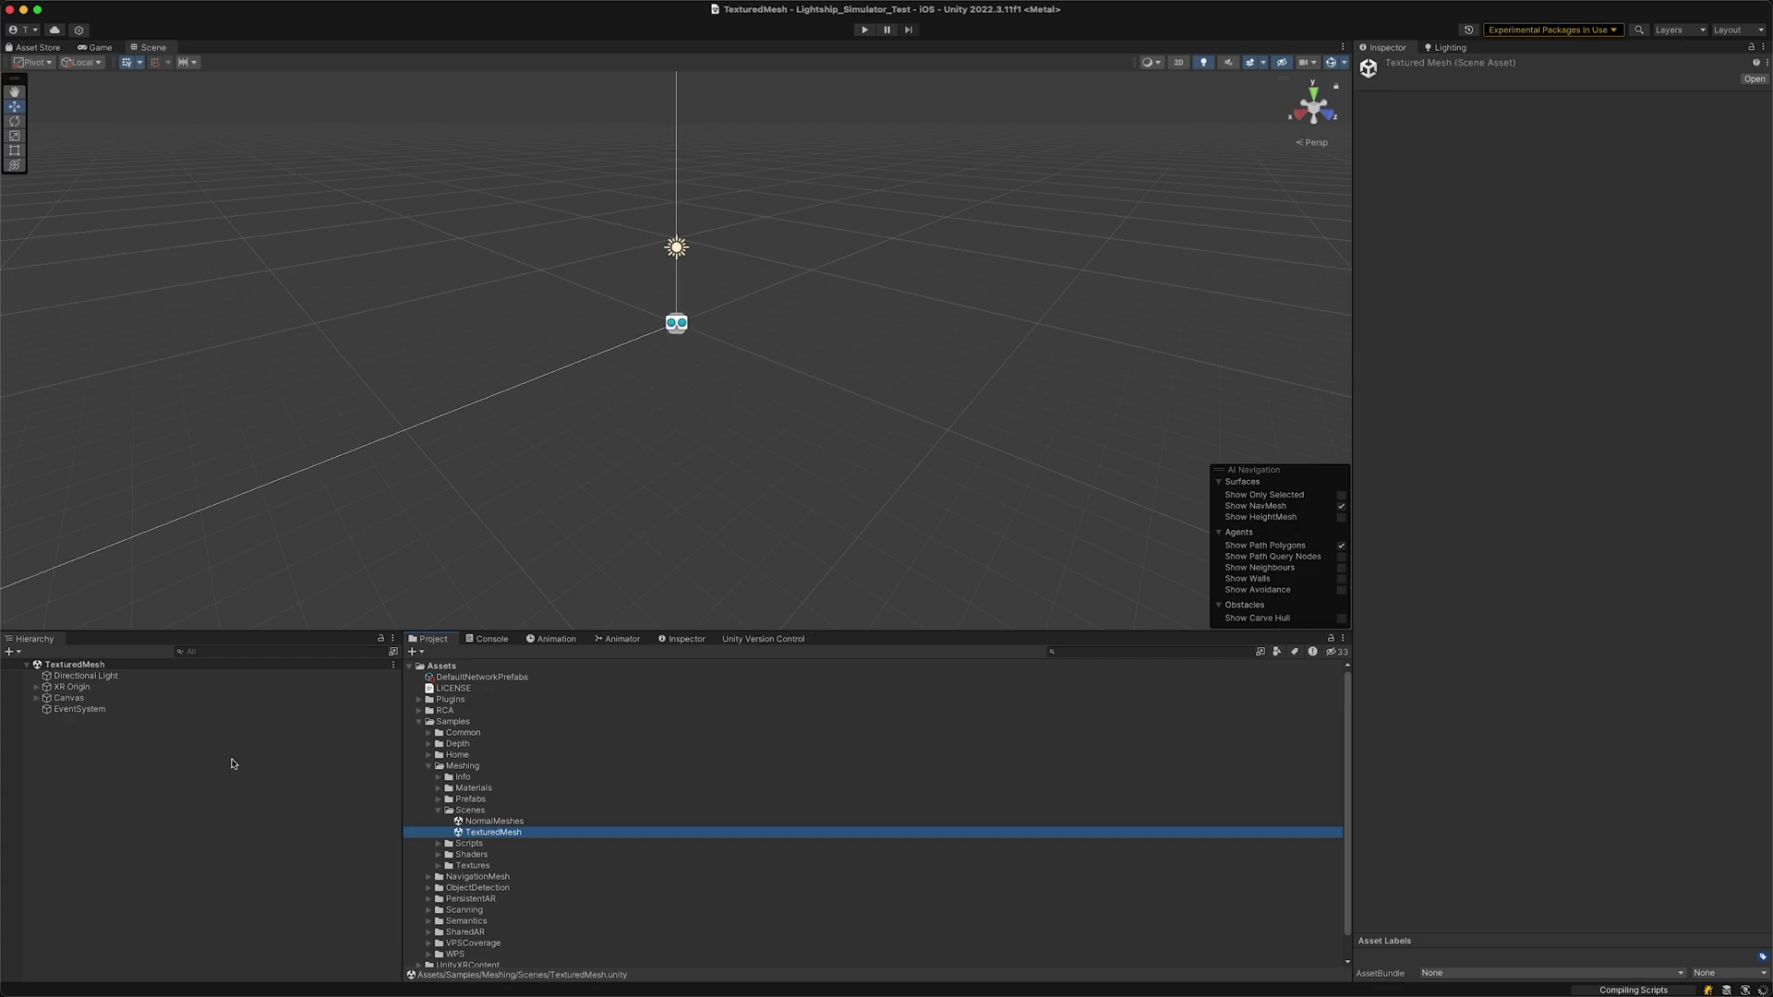
Step: Set the Game view to the iPhone 11 1792x828 Landscape resolution and reduce its scale to about 0.96x
left_click(96, 47)
left_click(222, 61)
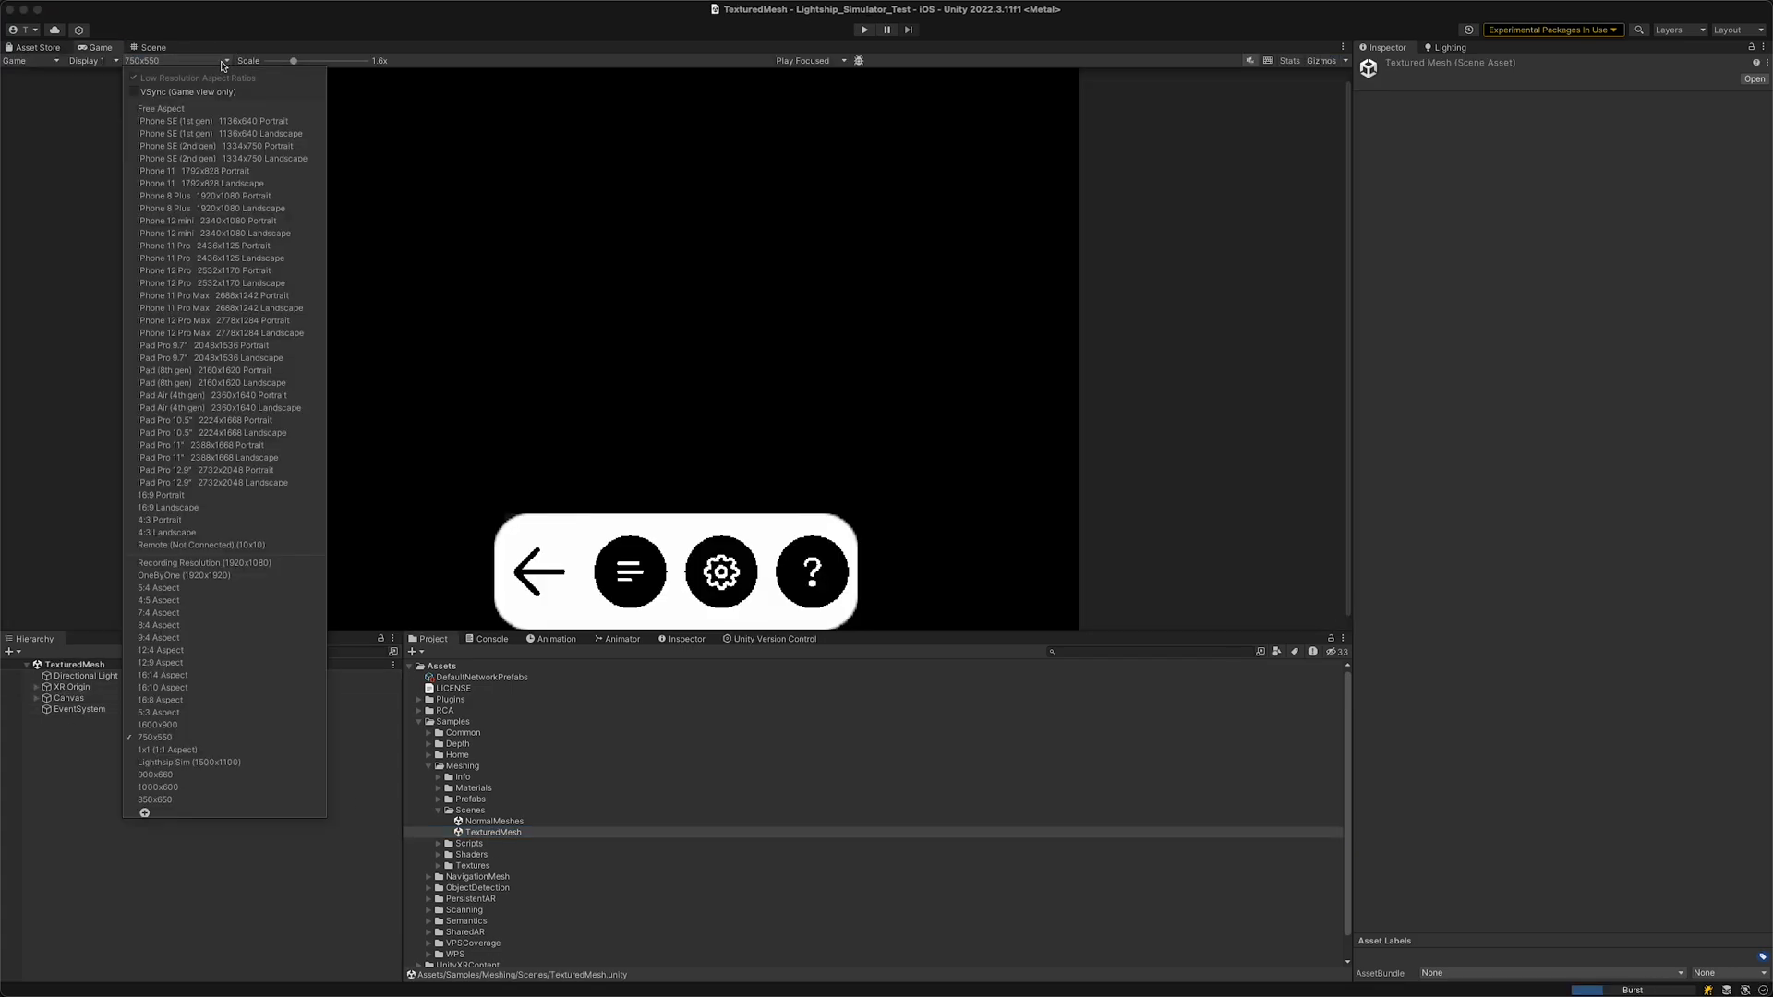
left_click(219, 183)
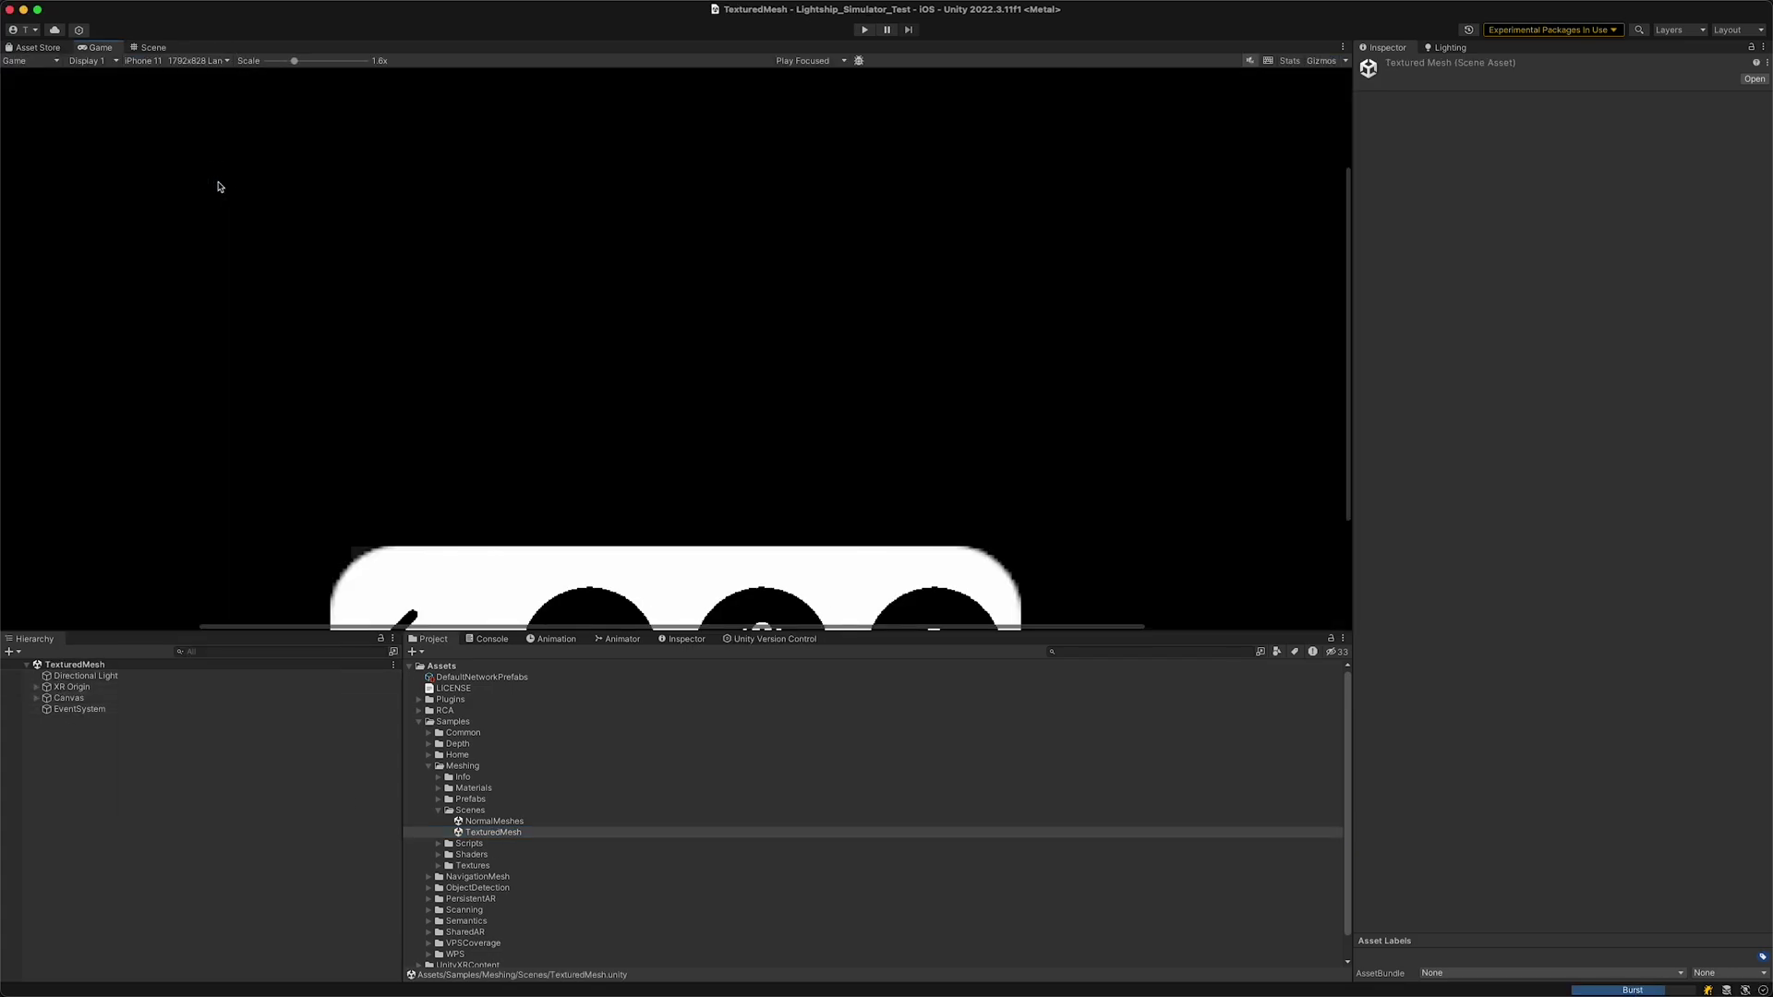
scroll(327, 420, "up", 3)
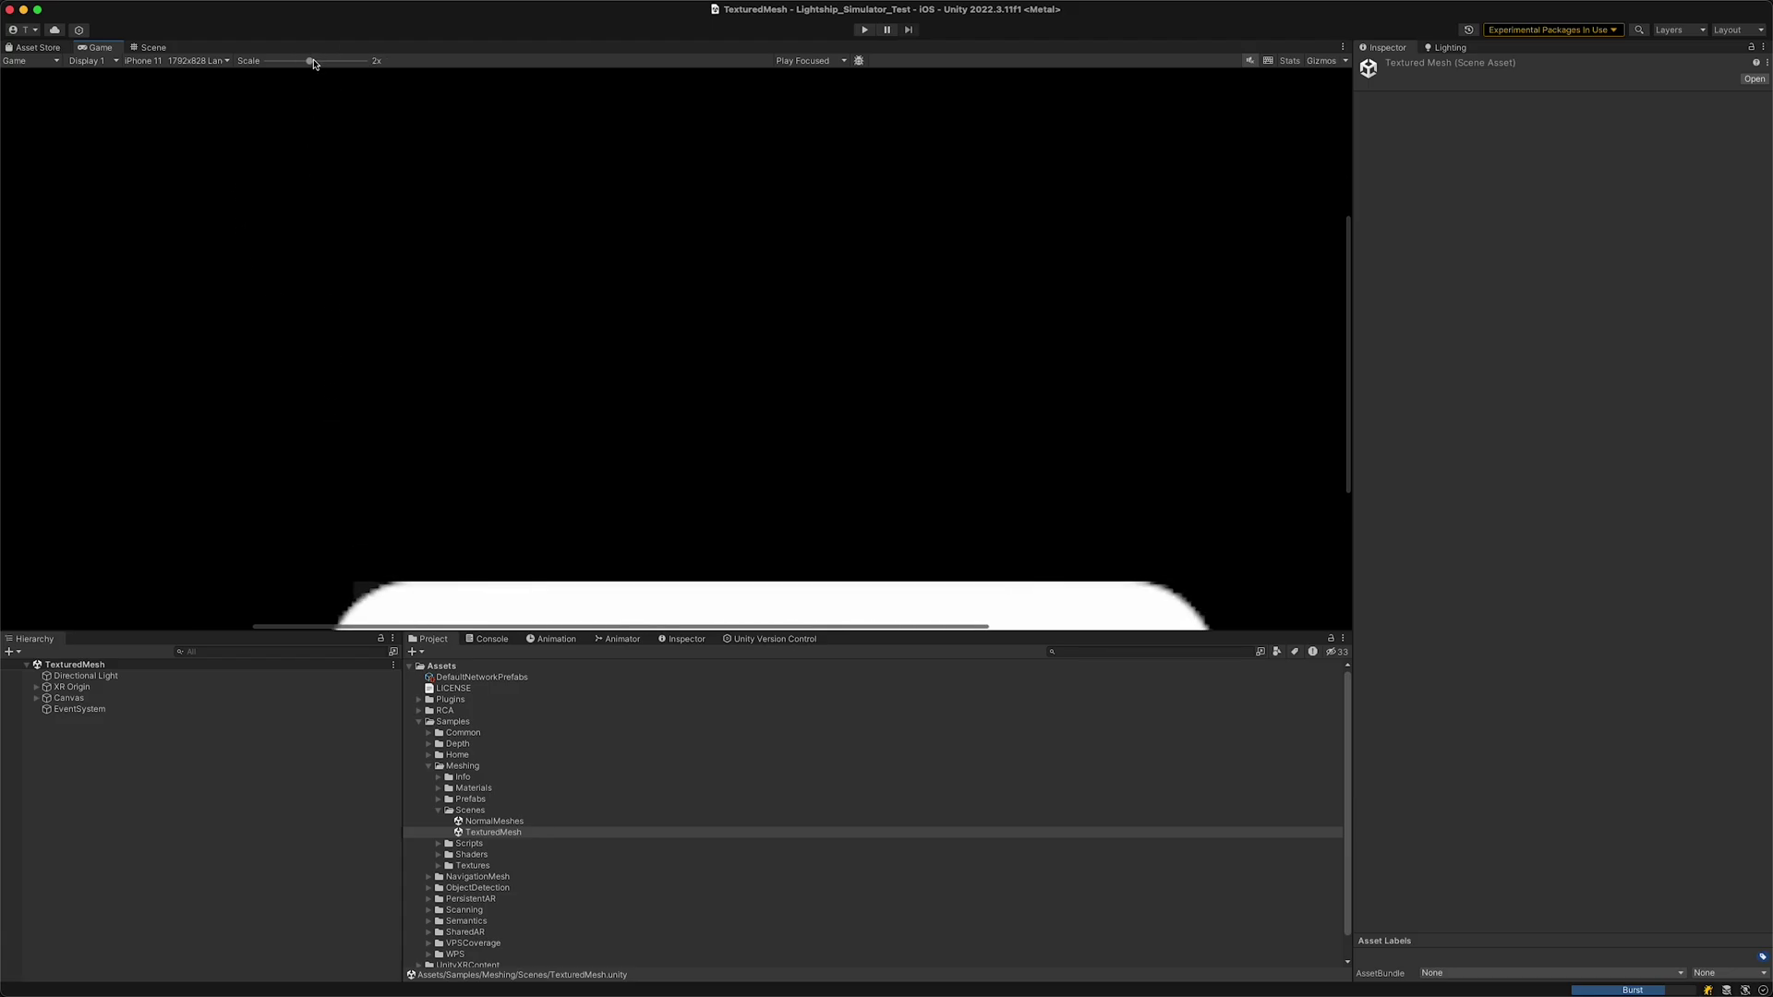
left_click_drag(314, 63, 267, 61)
Step: Run the TexturedMesh scene and move the simulated camera forward through the living room to examine the generated mesh
left_click(866, 30)
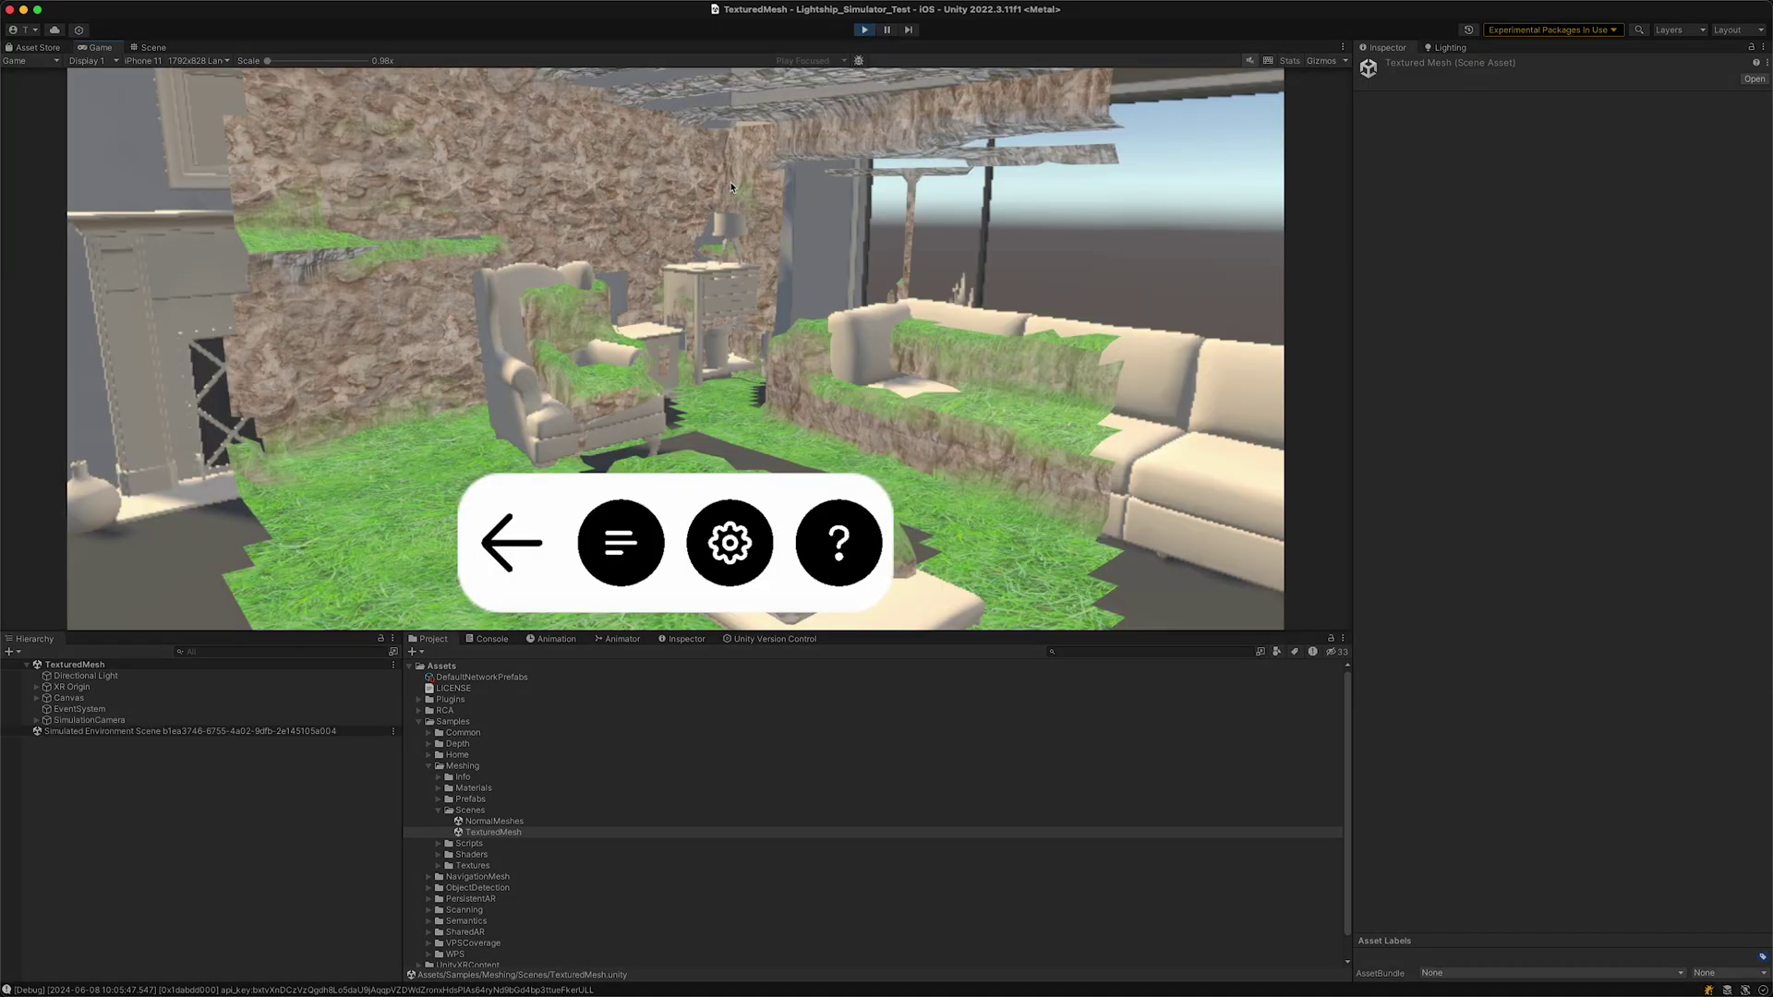
right_click_drag(772, 231, 1235, 313)
key("w")
key("w")
key("w")
key("w")
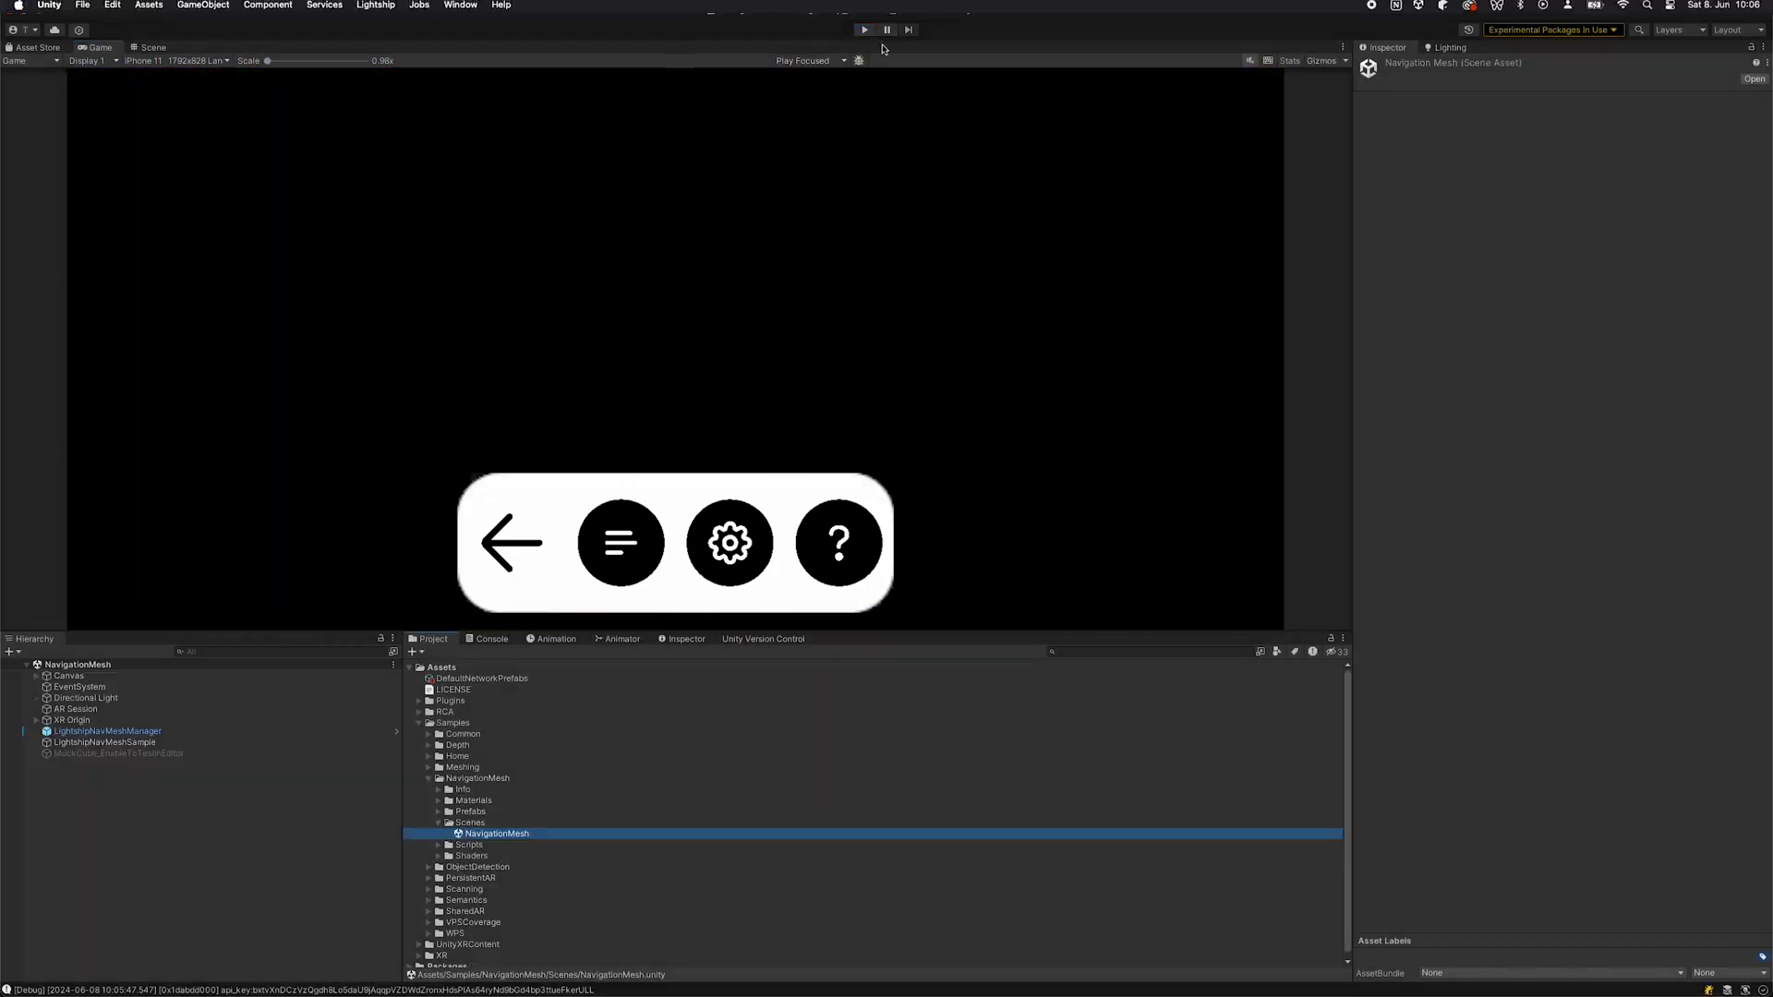
Step: Run the NavigationMesh scene, move the simulated camera around the room and send the agent across the navigation tiles
left_click(865, 31)
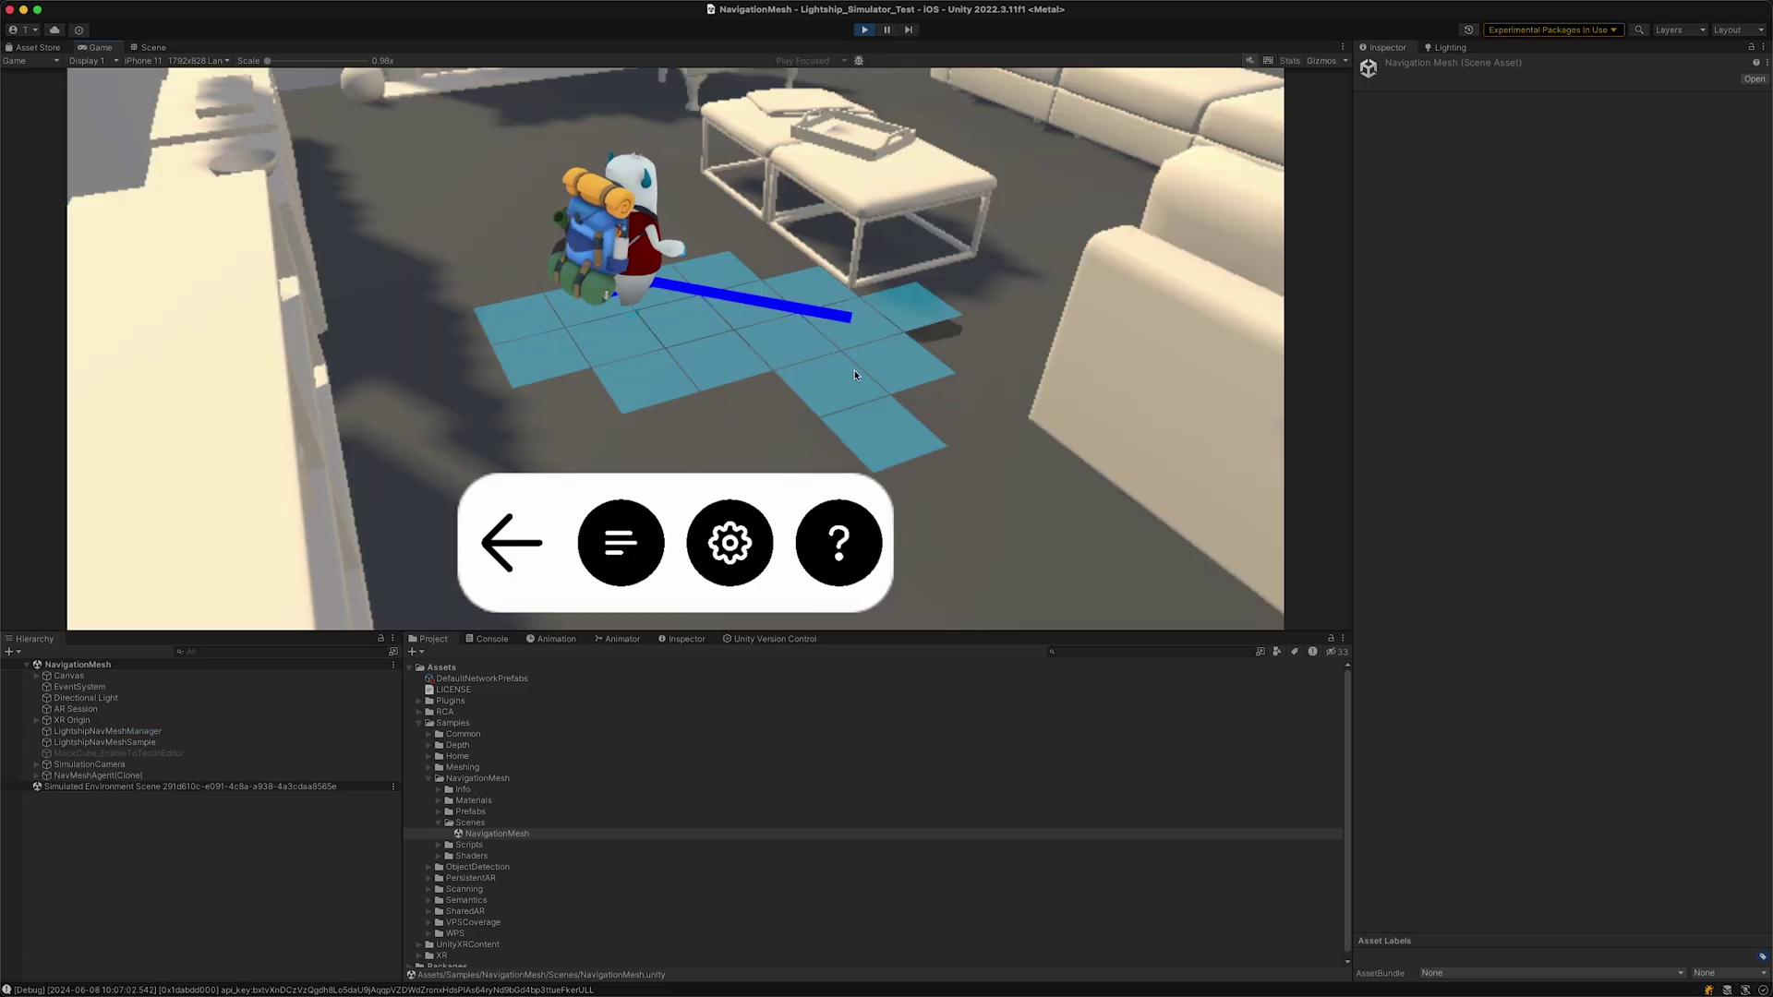
right_click_drag(852, 365, 1335, 342)
key("s")
left_click(1044, 384)
right_click_drag(1045, 385, 971, 421)
key("w")
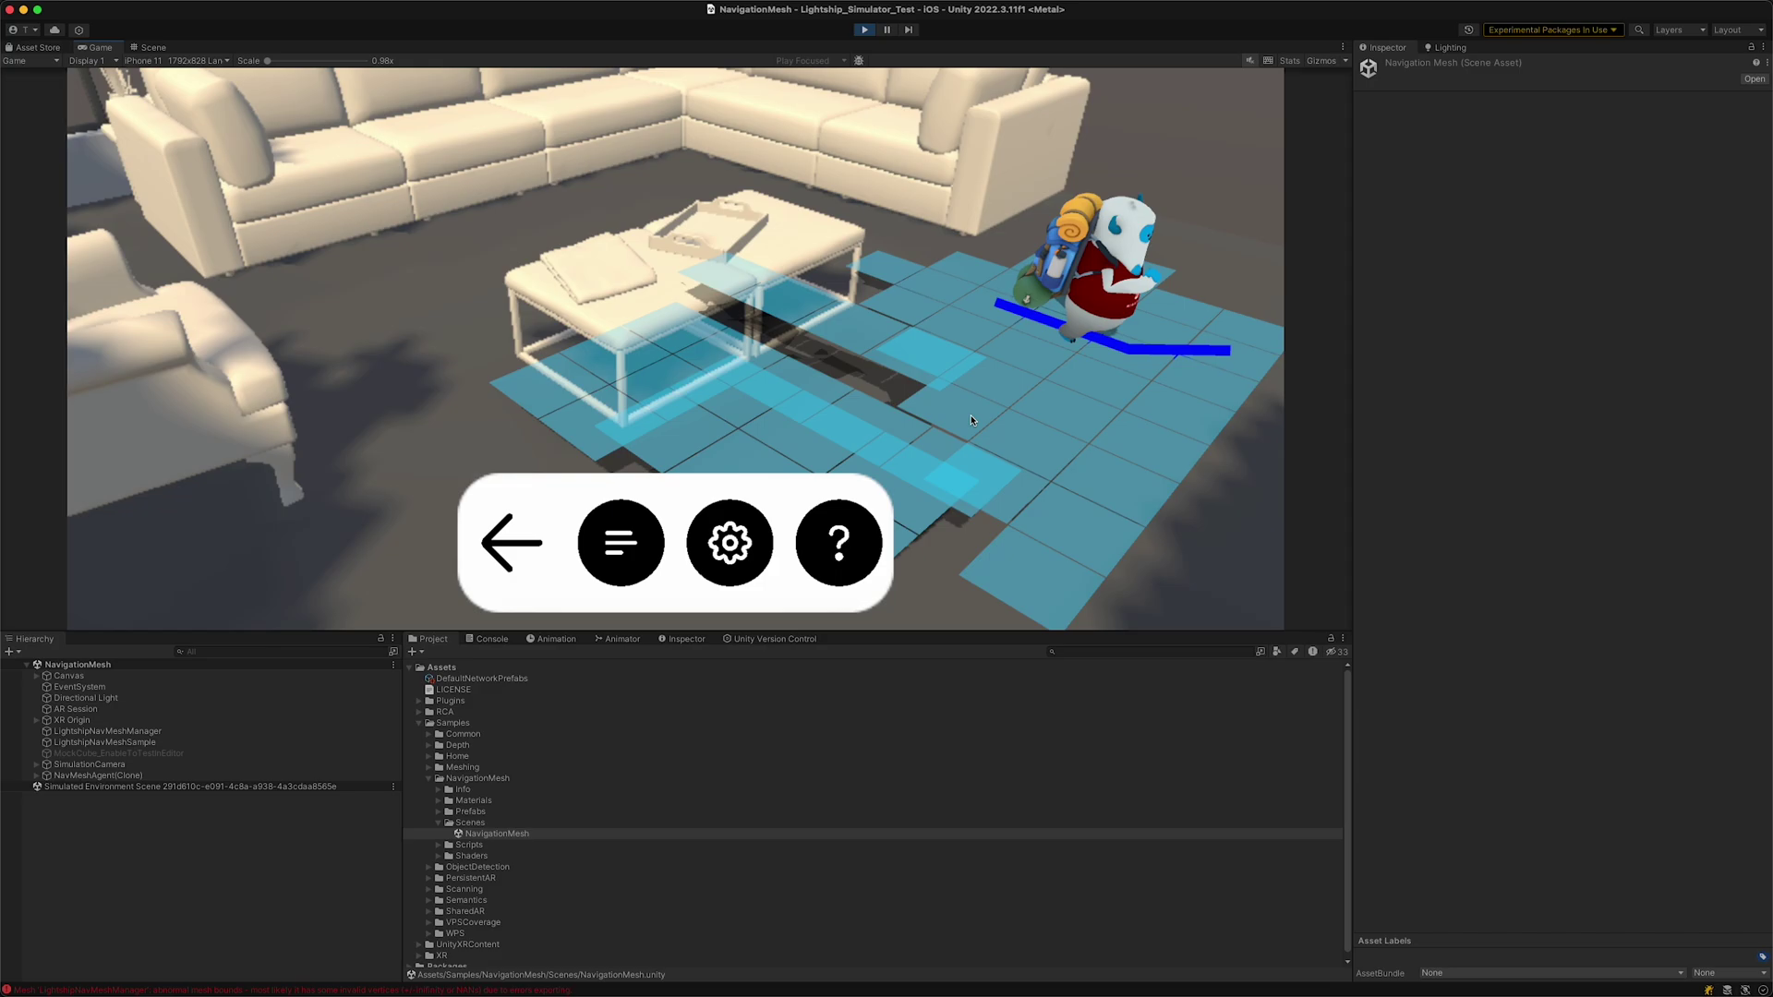
left_click(555, 384)
right_click_drag(717, 416, 764, 463)
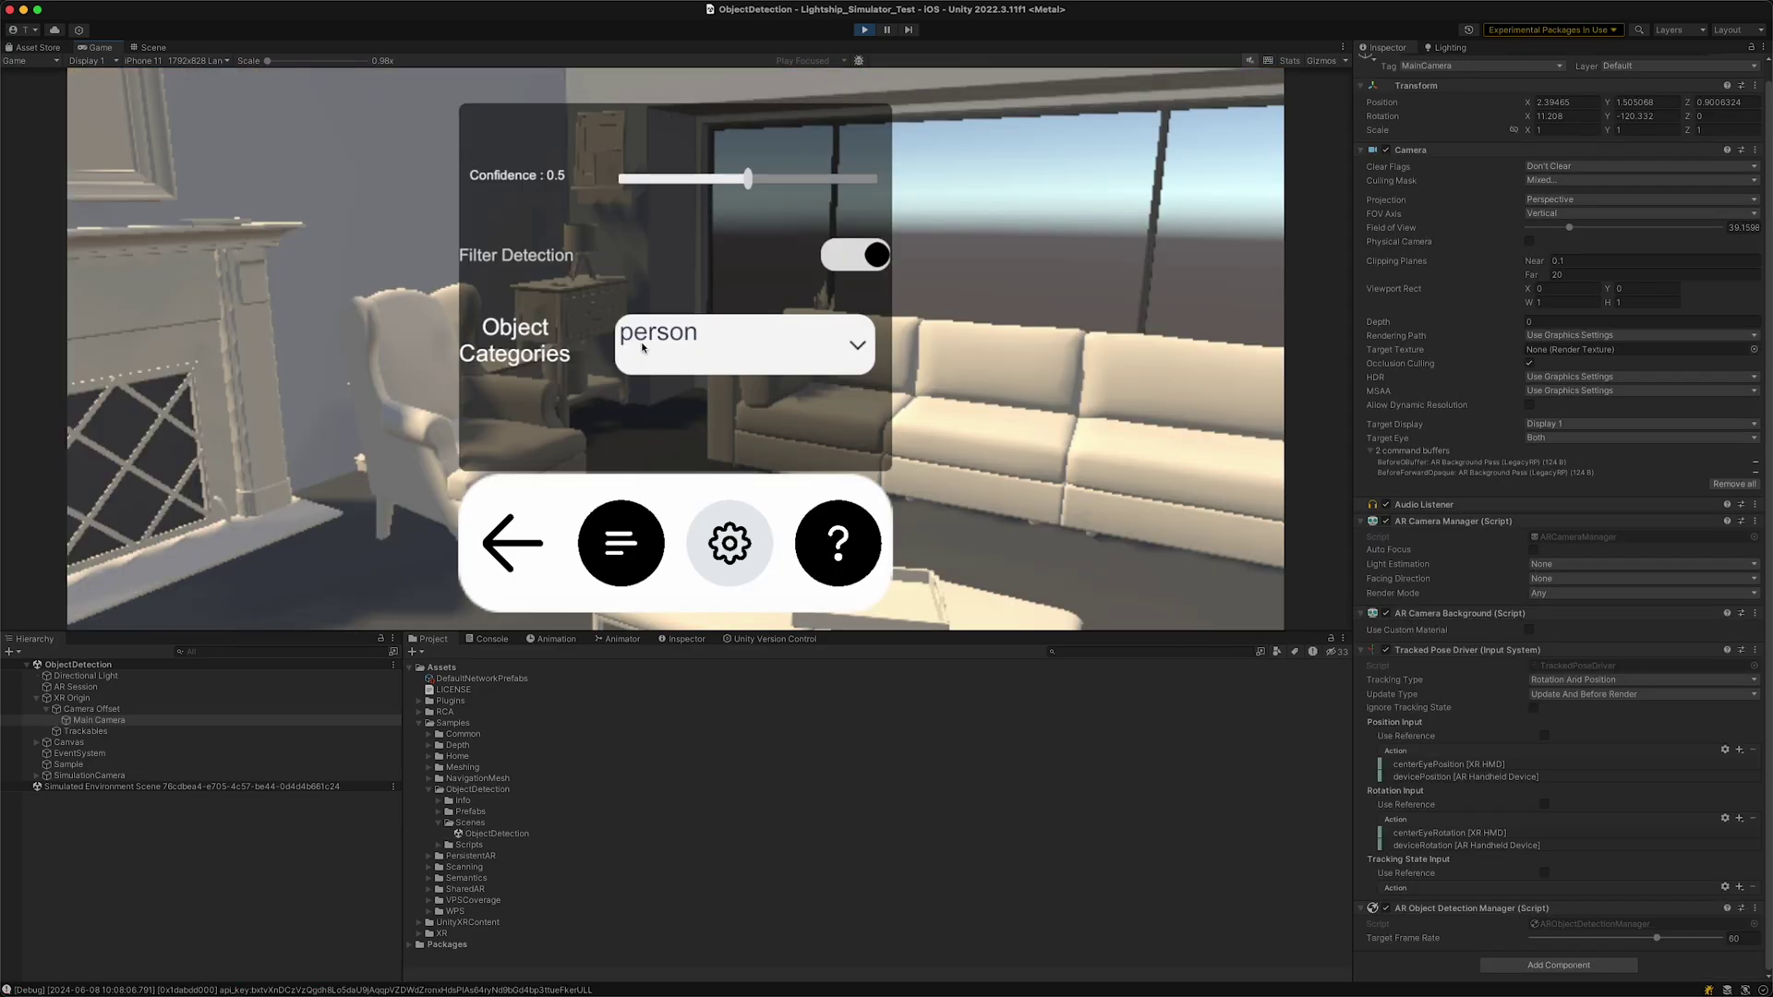
Step: Set the running ObjectDetection sample's object category to chair, close its settings and look around the room
left_click(647, 351)
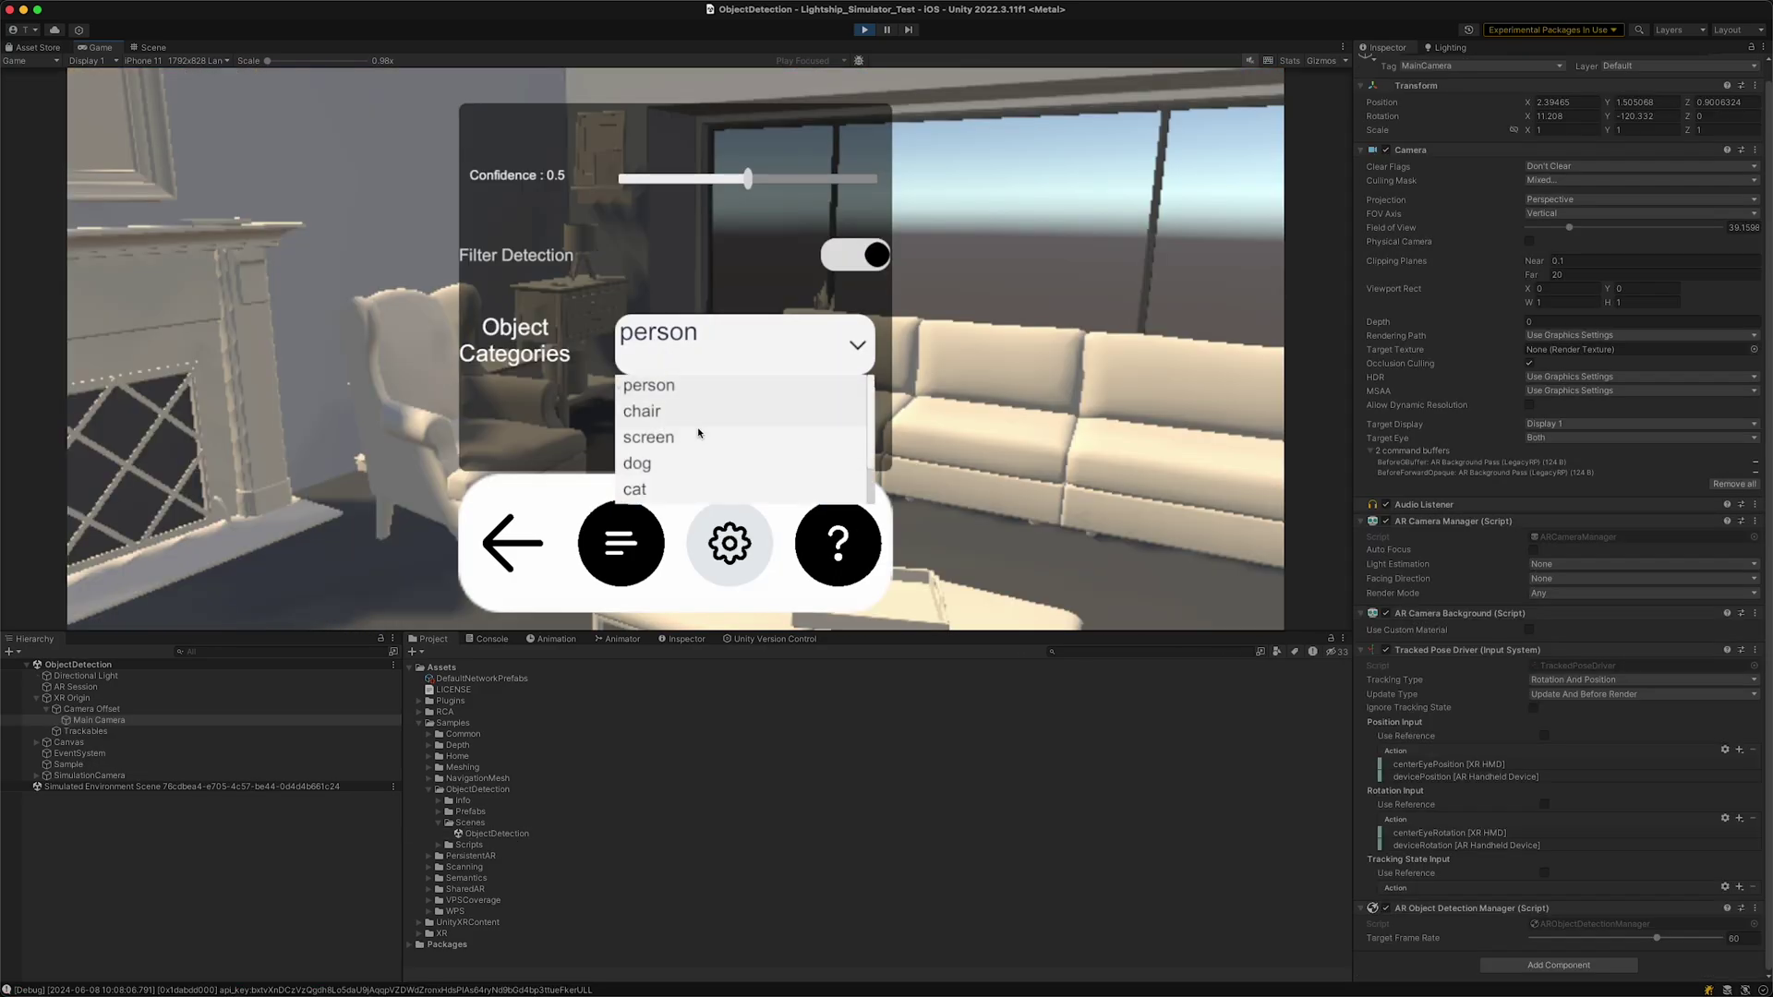
left_click(672, 421)
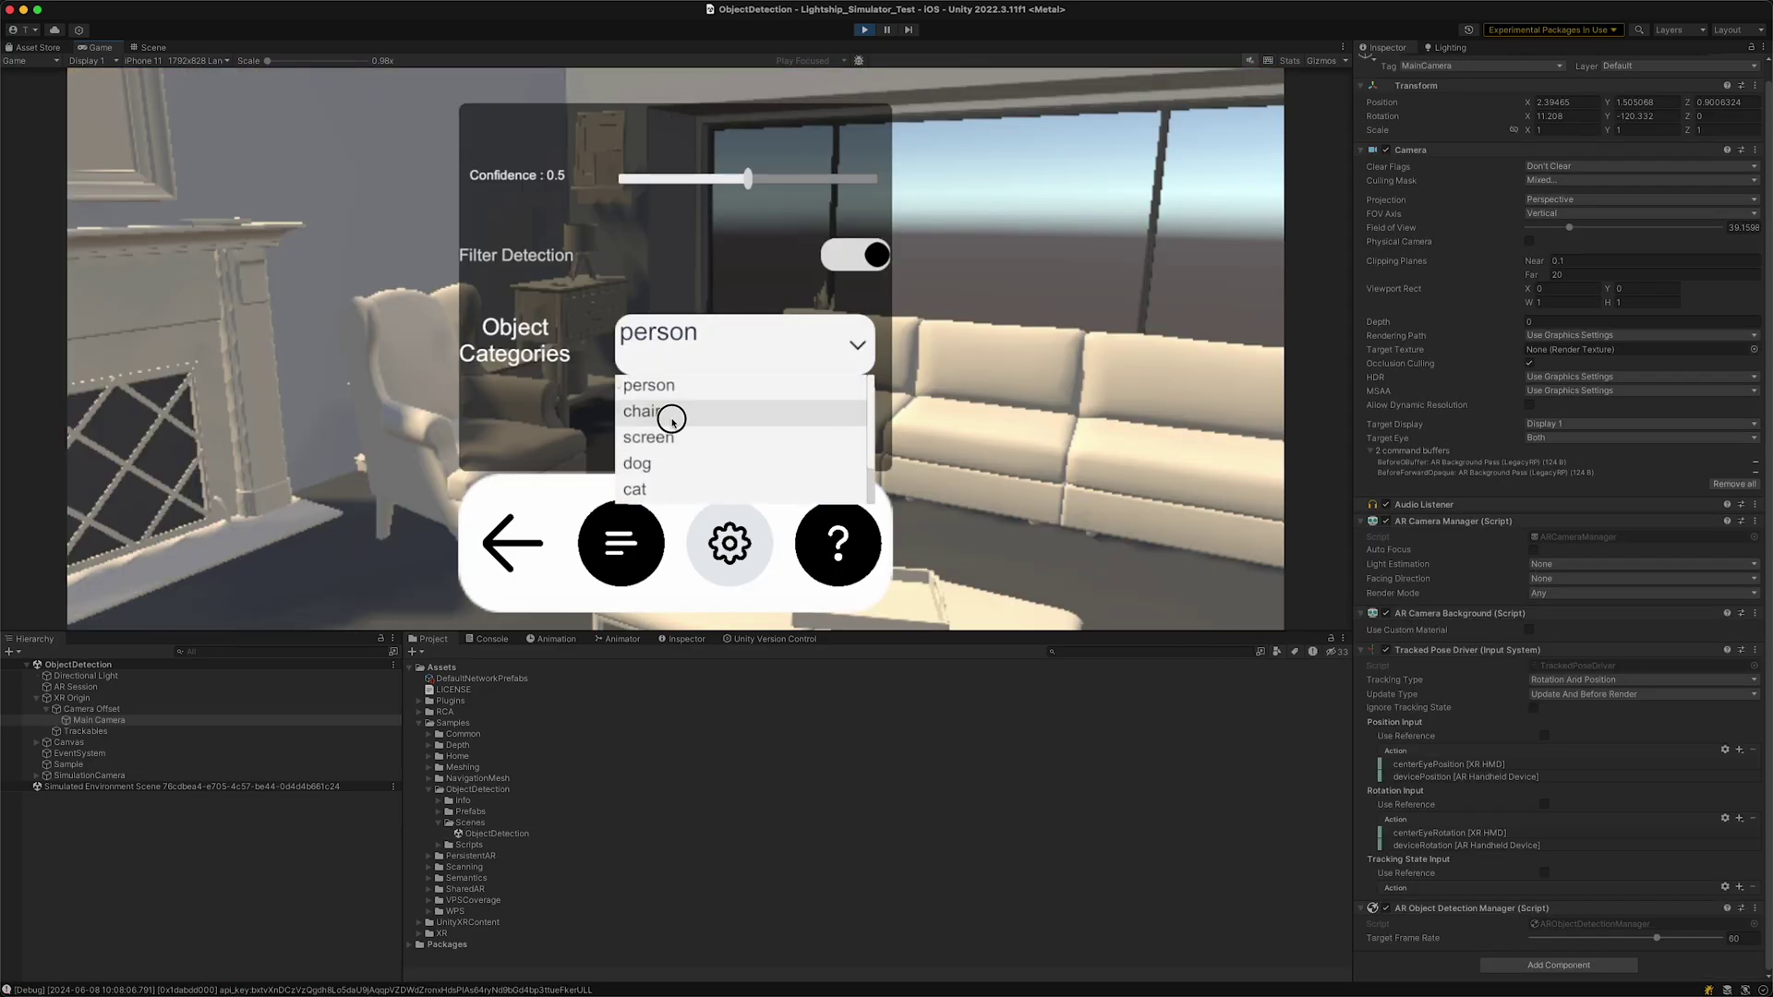
left_click(726, 547)
right_click_drag(838, 352, 618, 356)
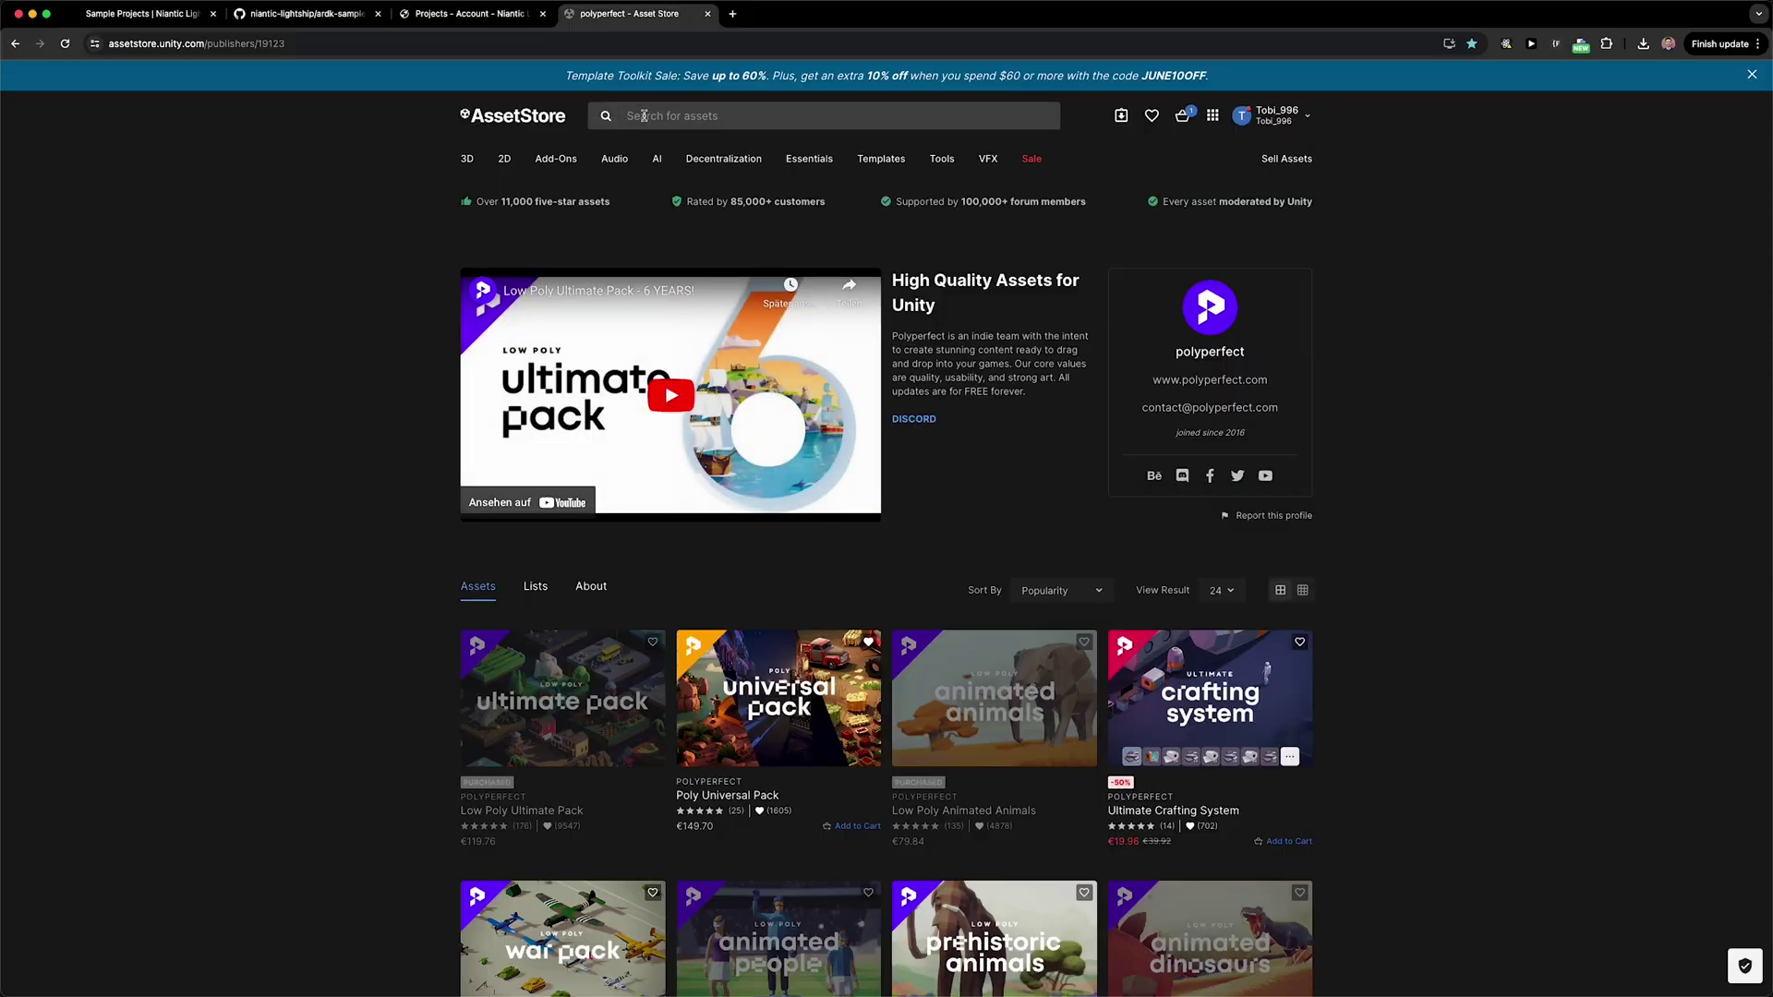
Step: Search the Unity Asset Store in the browser for "apartment" and open the free Apartment Kit asset
left_click(644, 116)
type("apar")
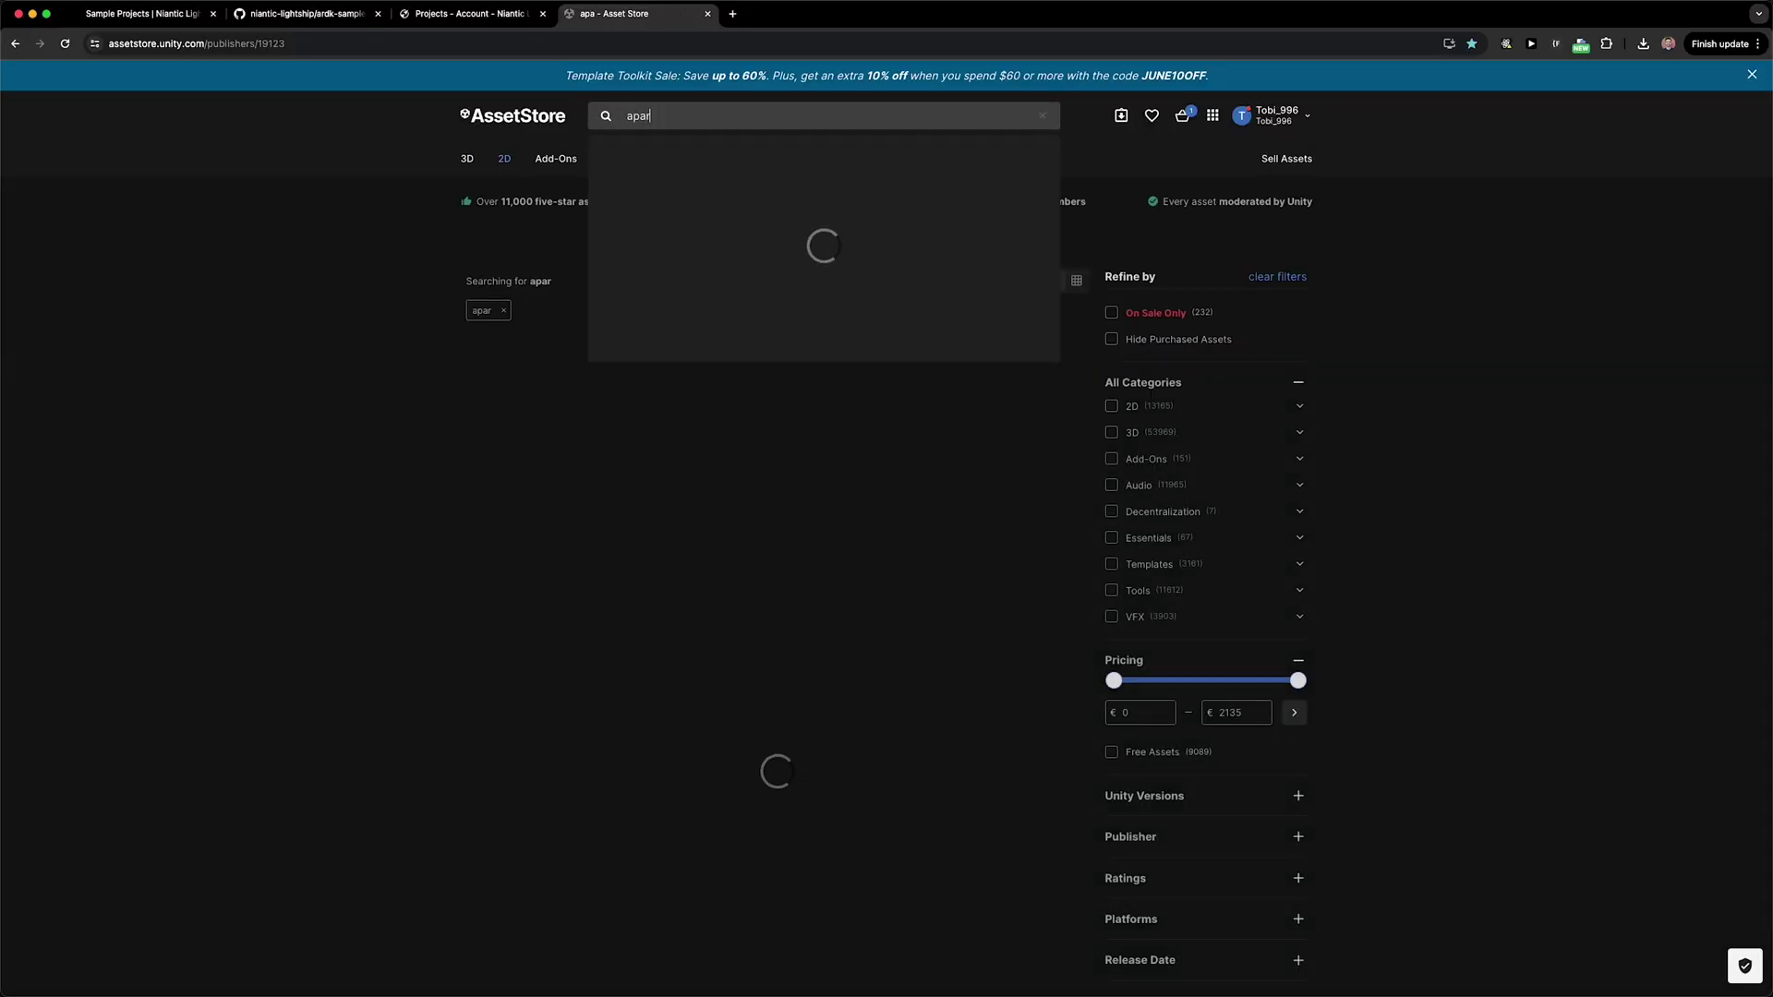
type("tment")
key("Return")
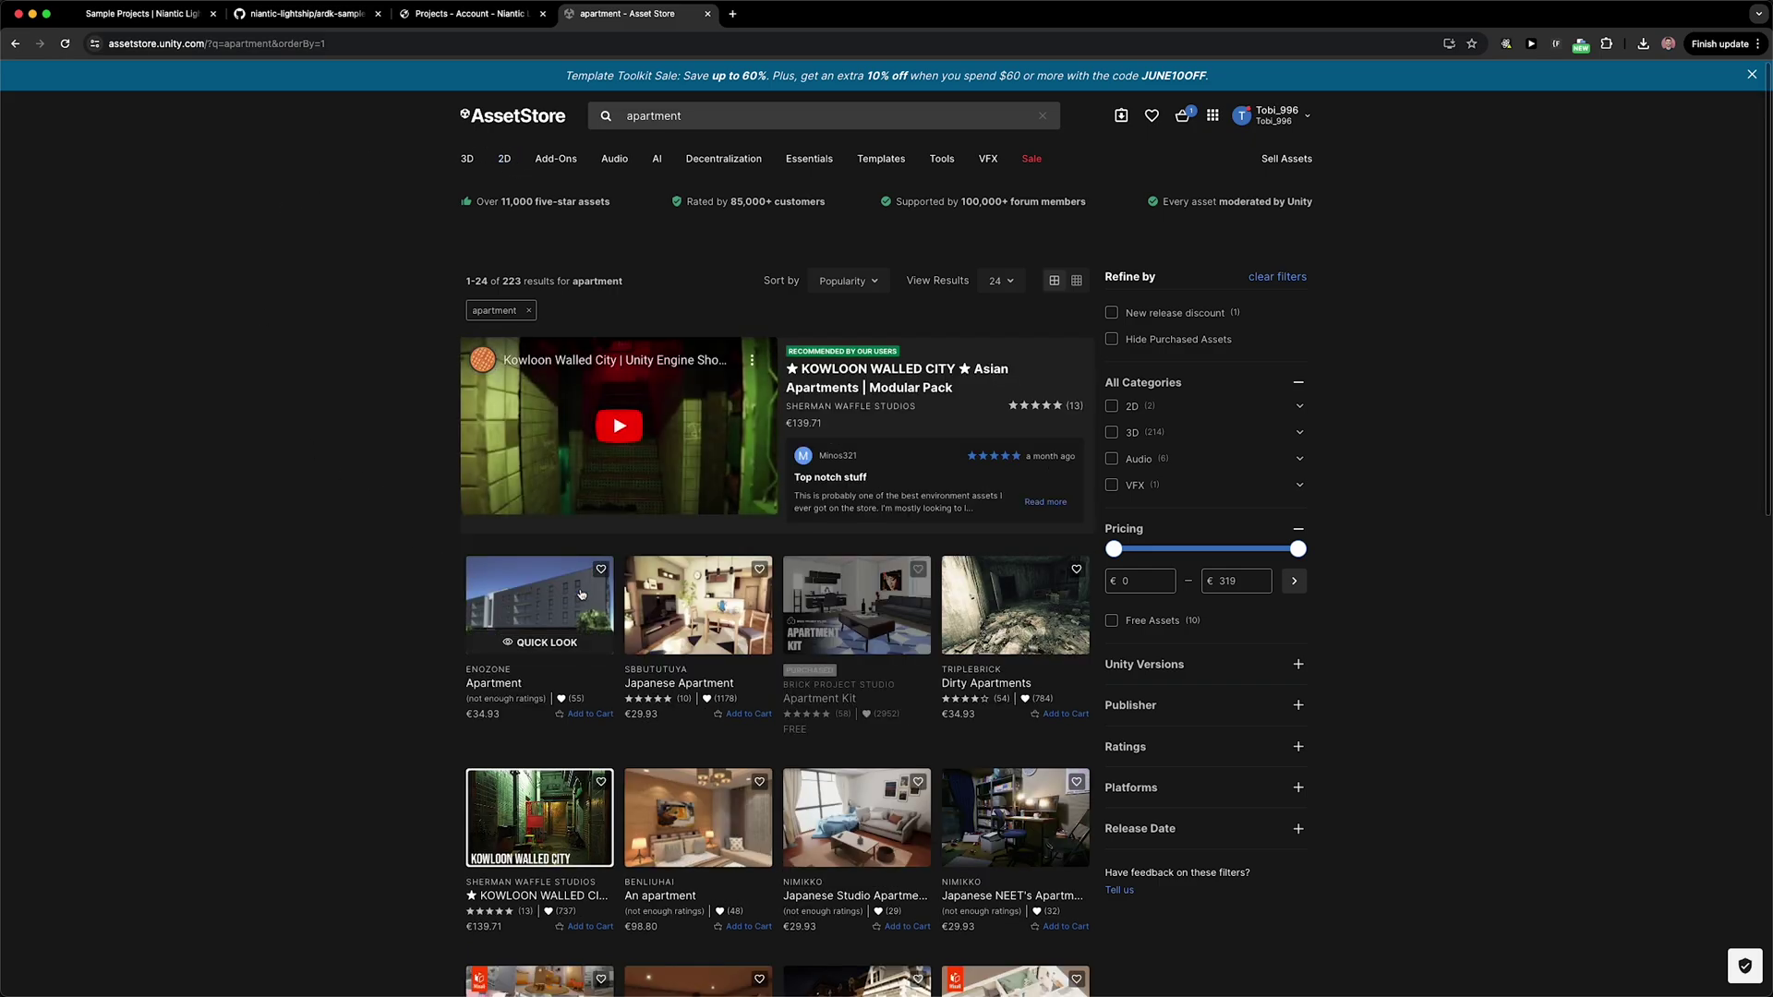
left_click(829, 602)
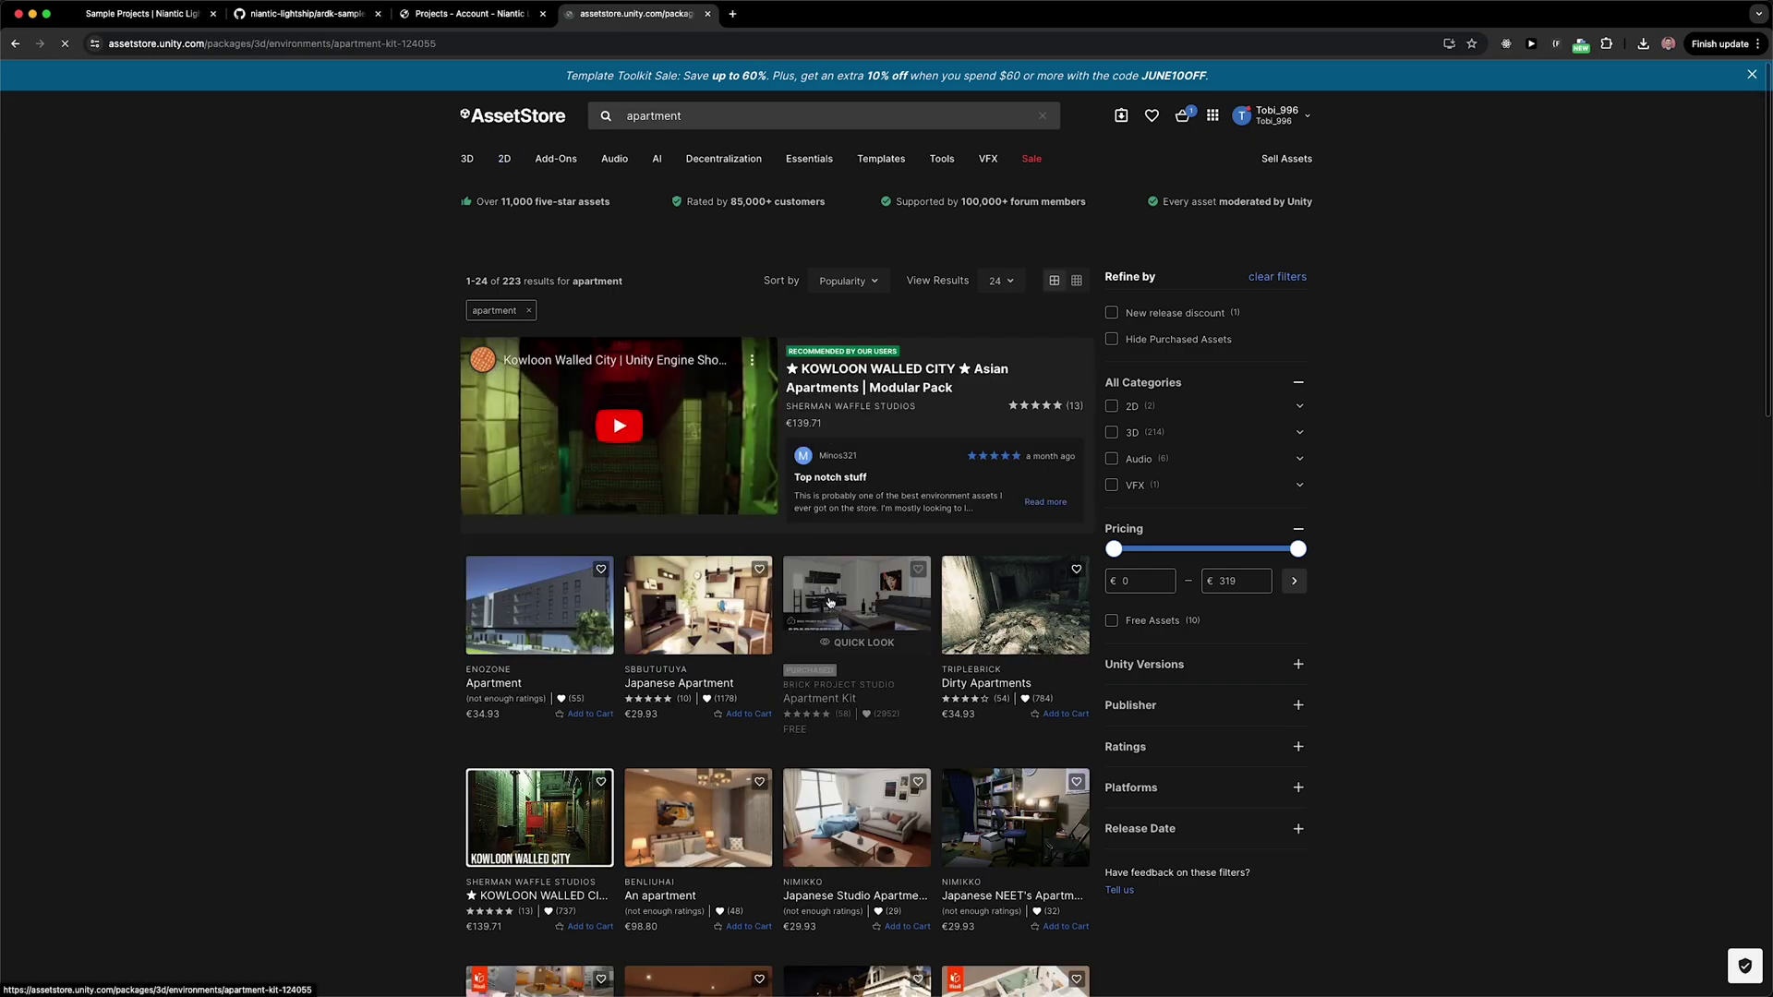
Step: Switch to Unity with the Apartment Kit asset, import the package into the project and open its Scene_01
left_click(577, 734)
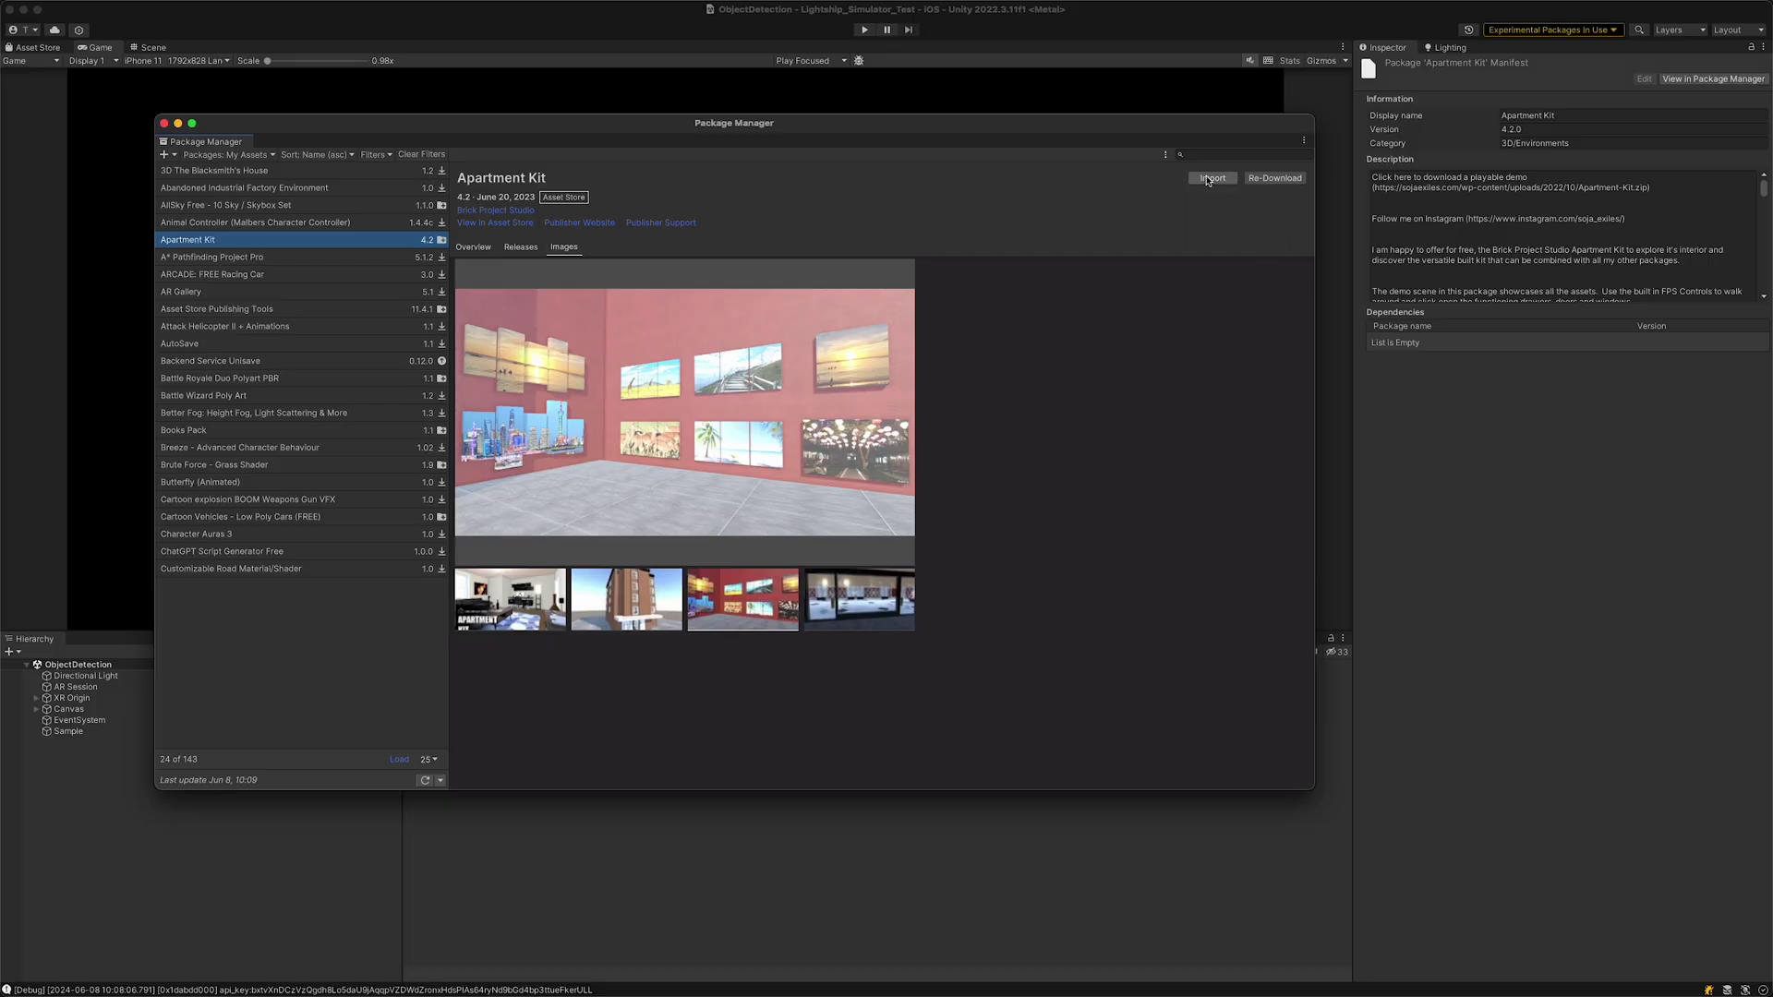
left_click(1209, 181)
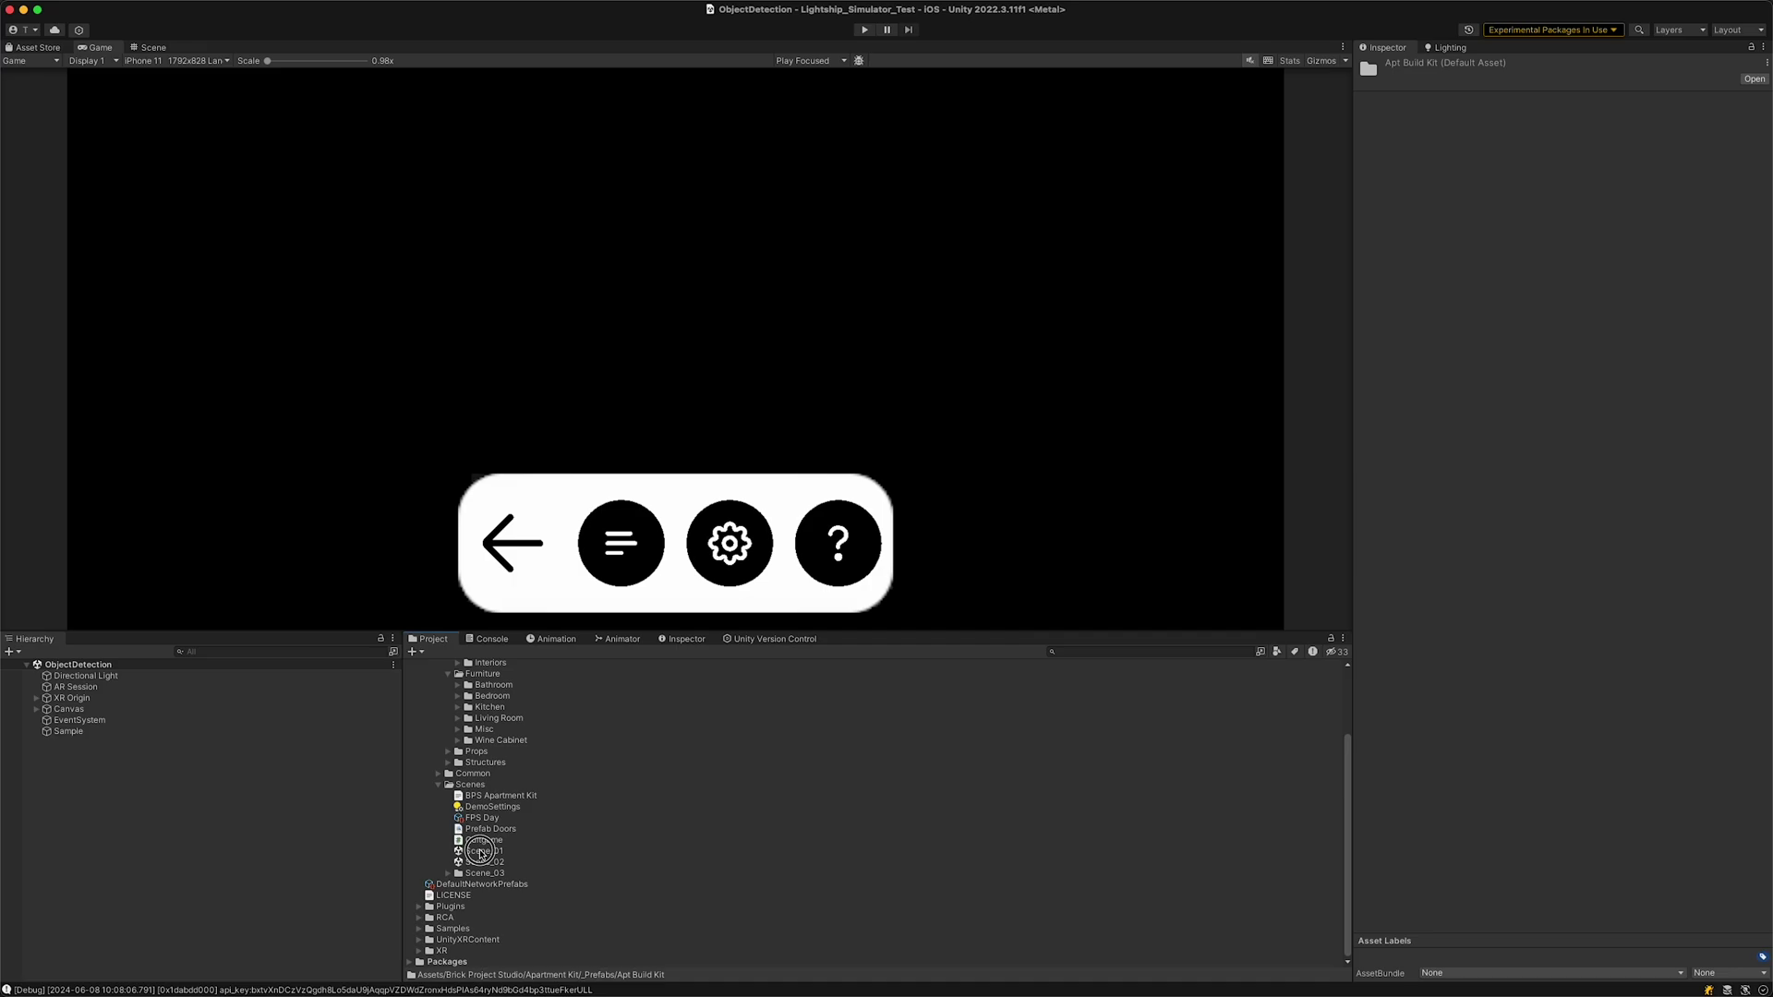
left_click(480, 851)
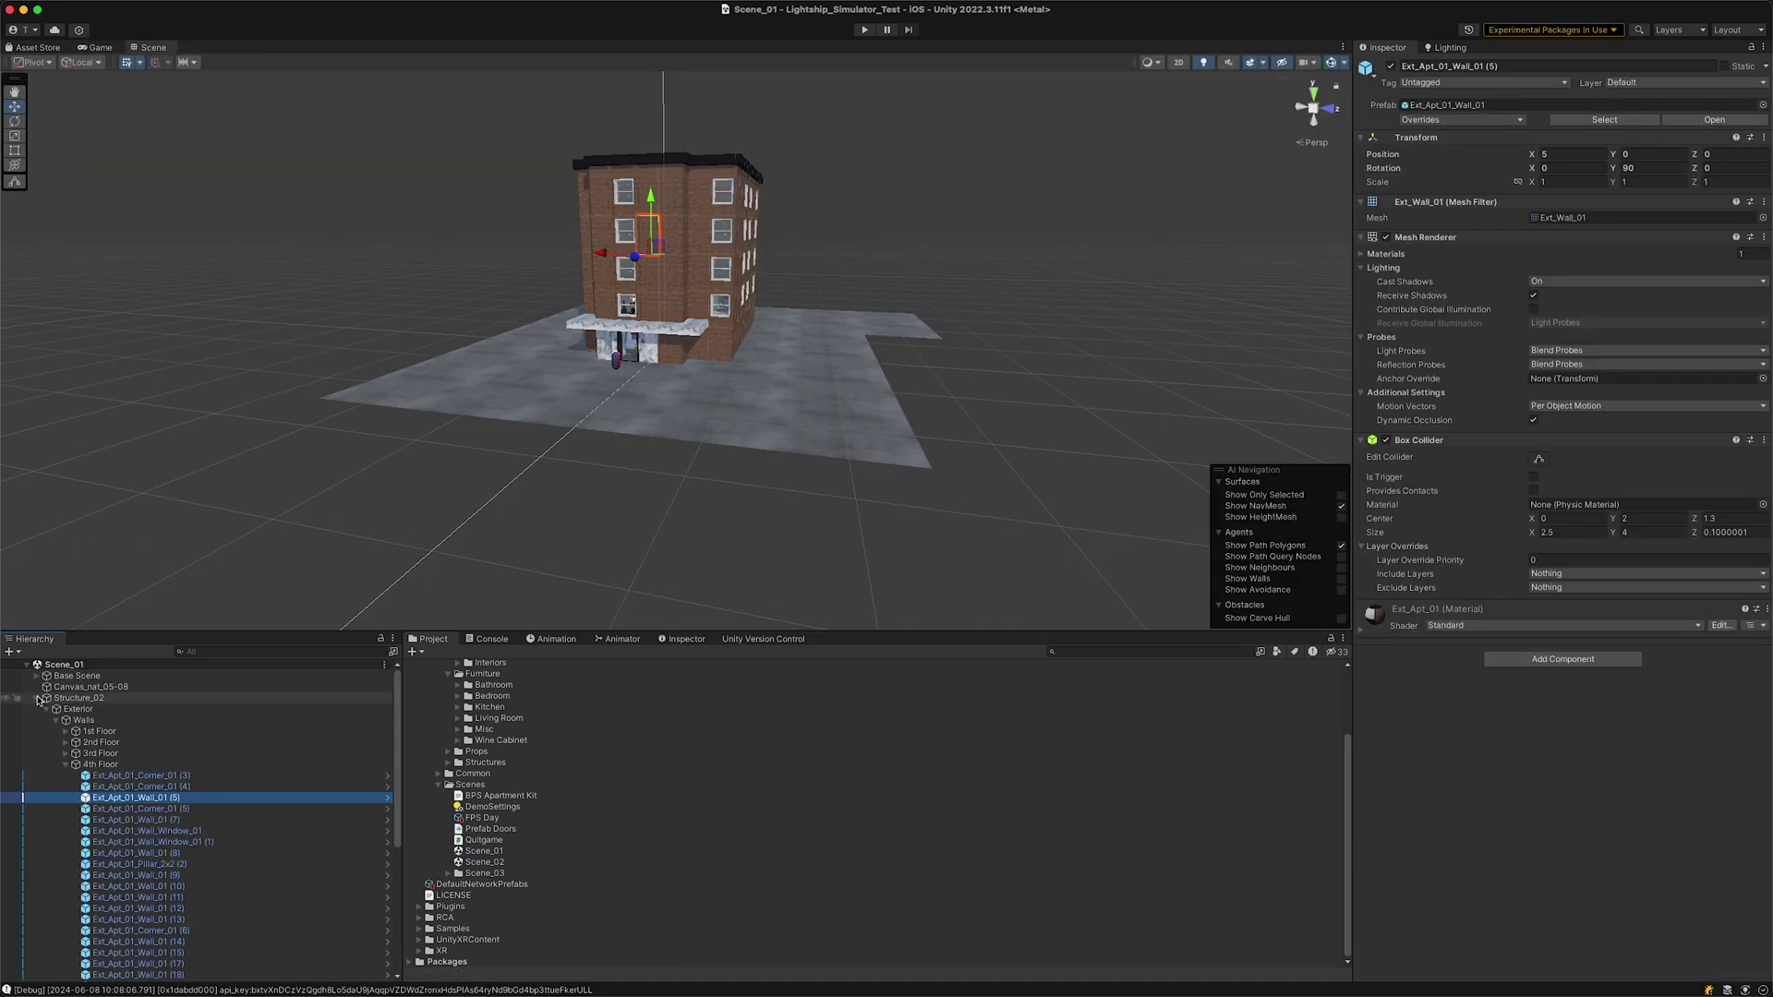
Step: Delete the Canvas_nat_05-08 and Base Scene objects from Scene_01, keeping only Structure_02
left_click(36, 698)
left_click(58, 699)
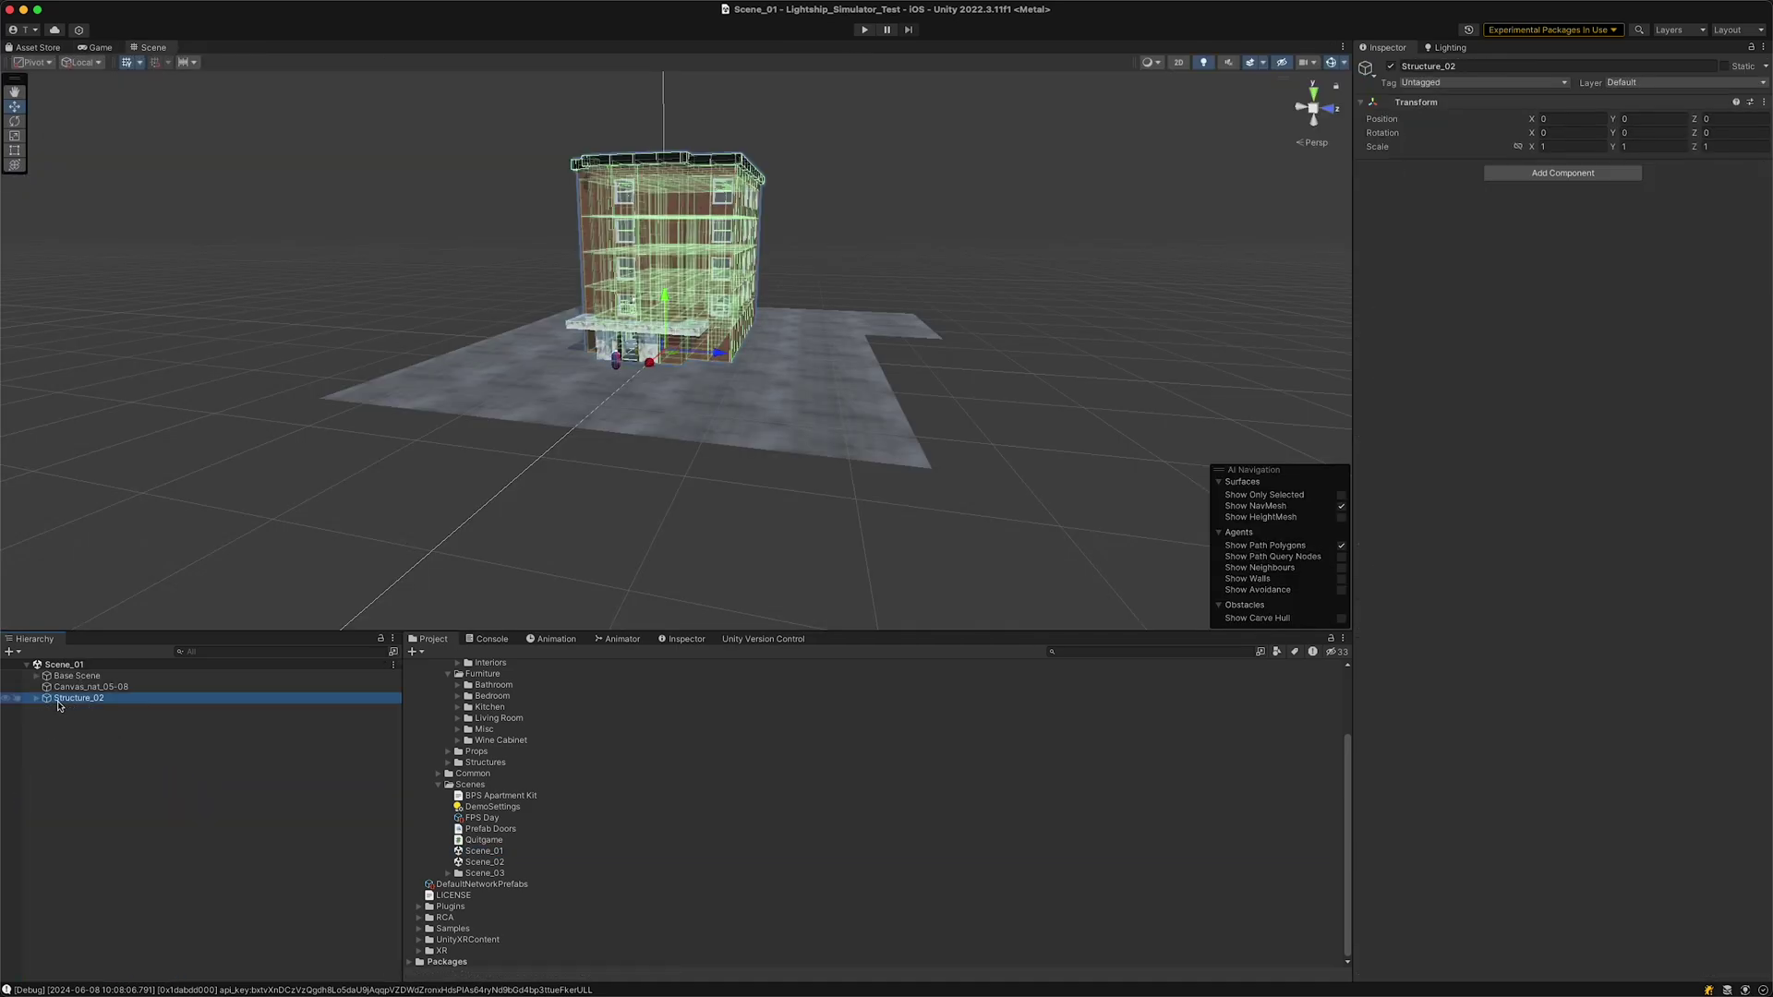
left_click(7, 699)
left_click(6, 699)
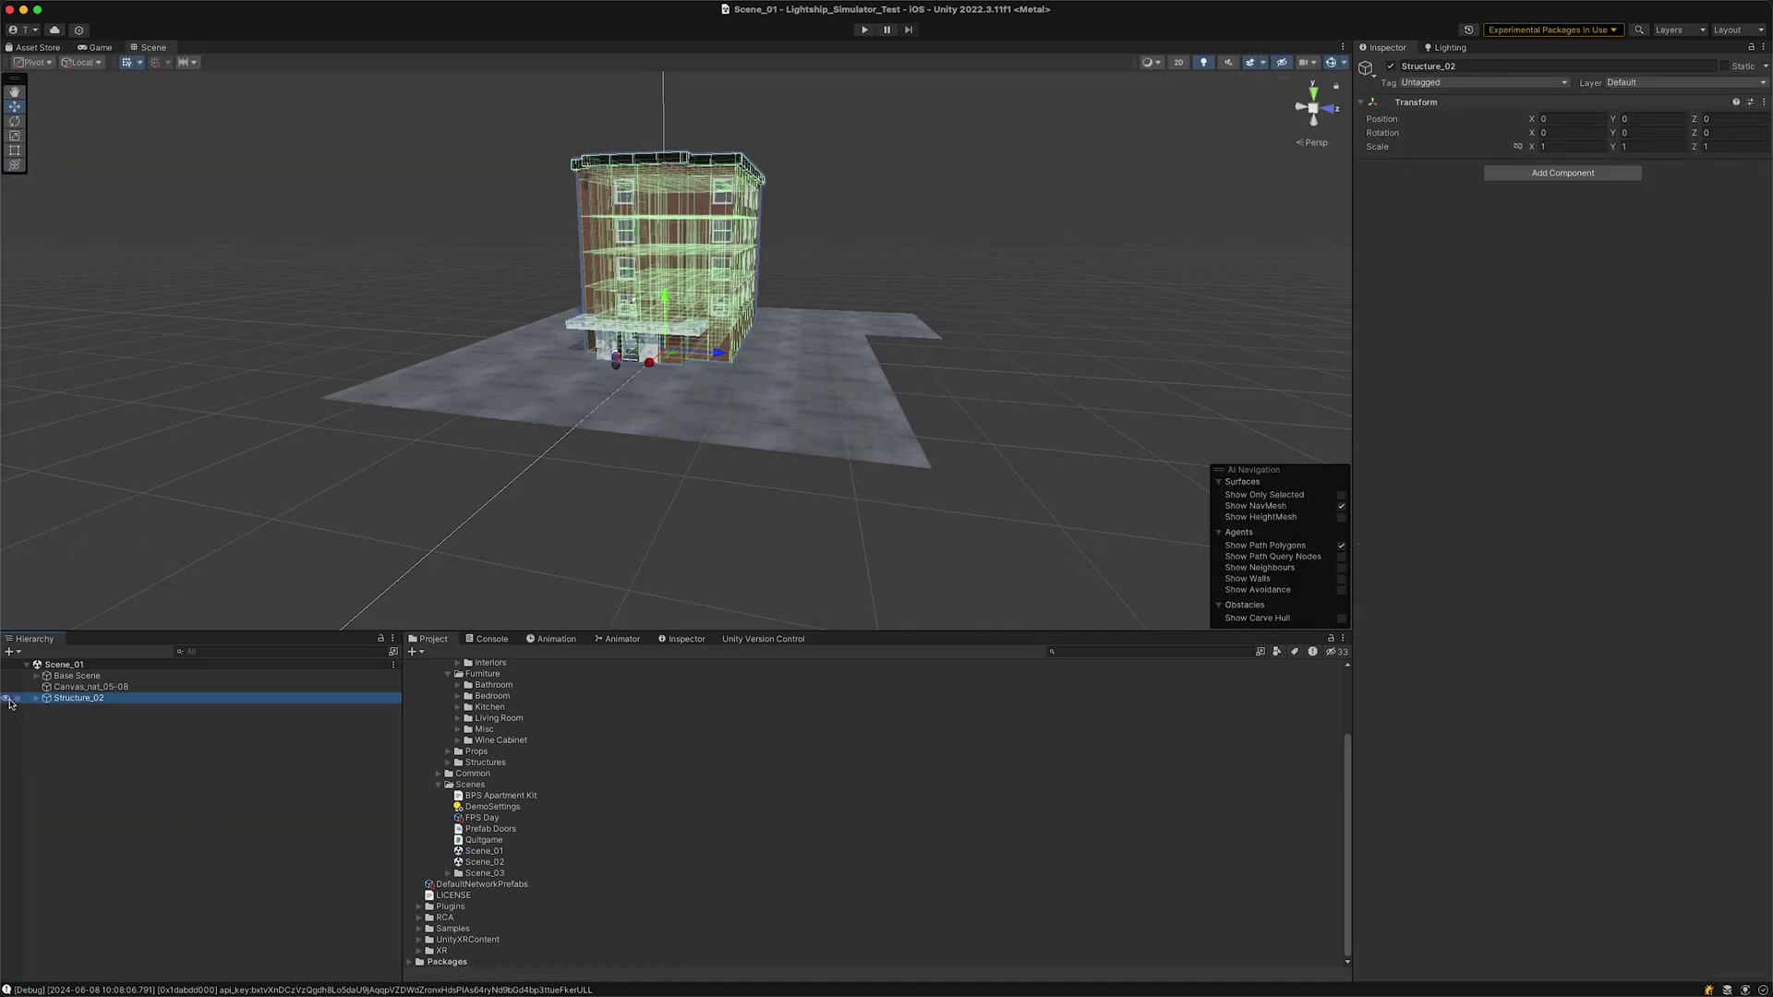
left_click(85, 688)
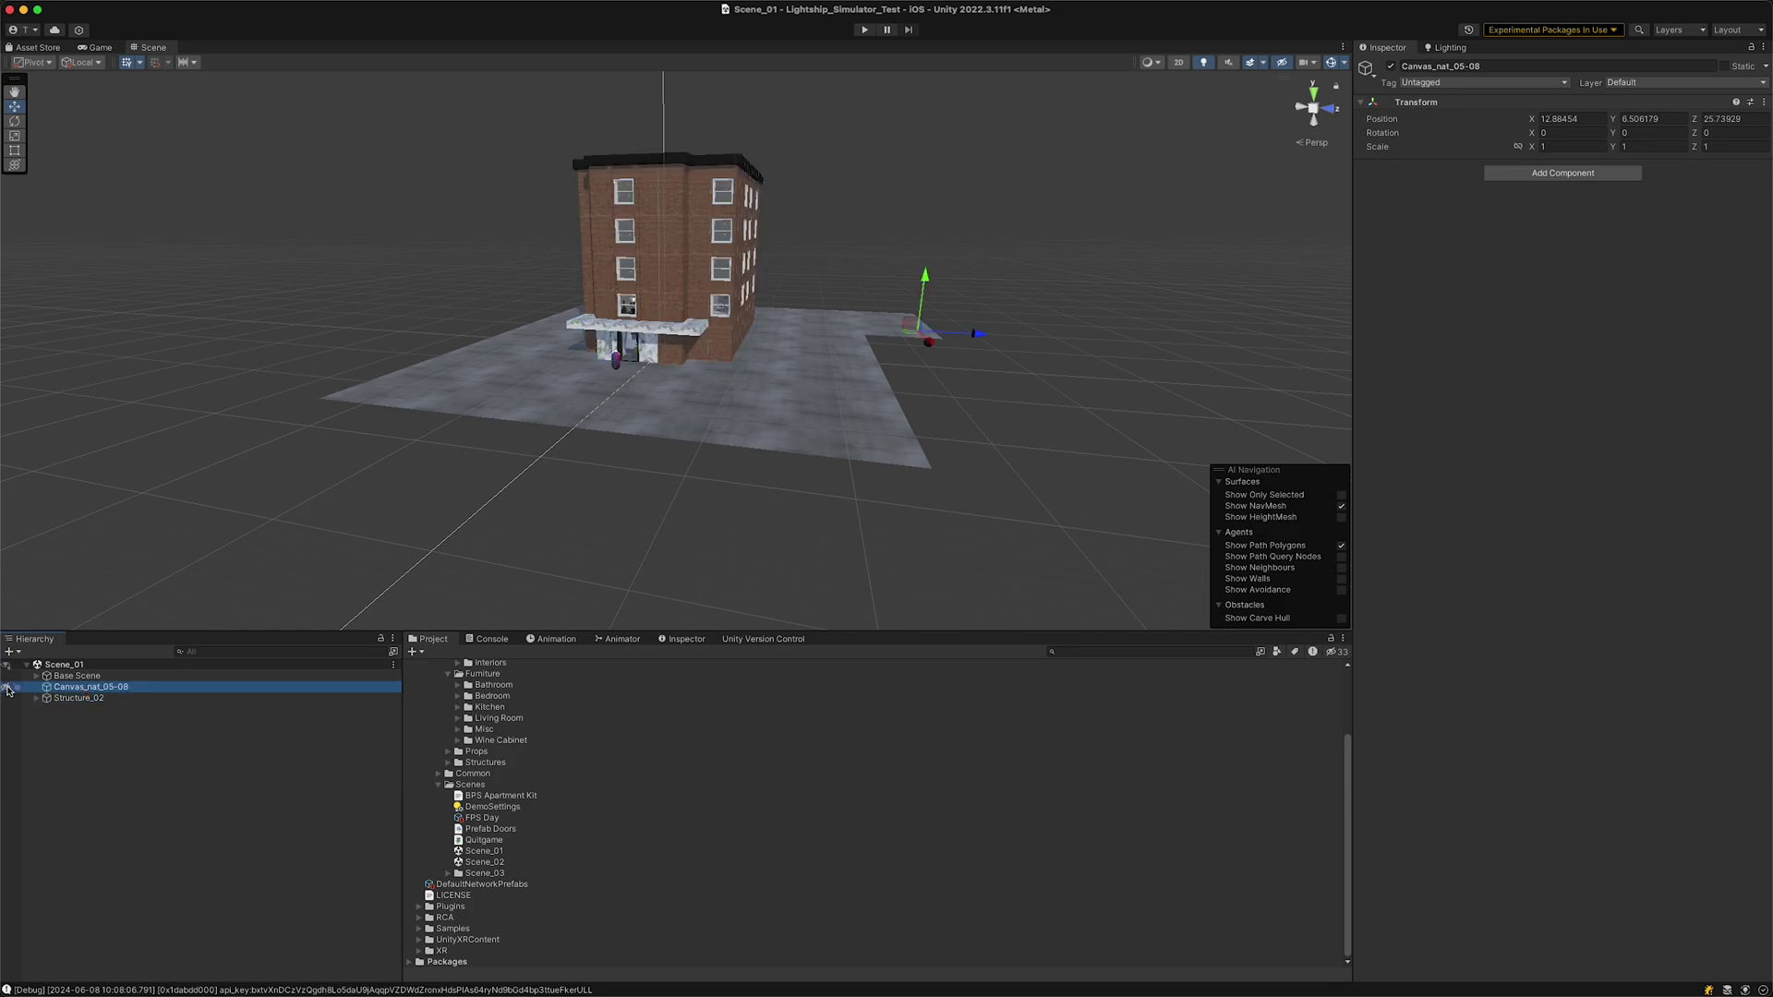
key("super+BackSpace")
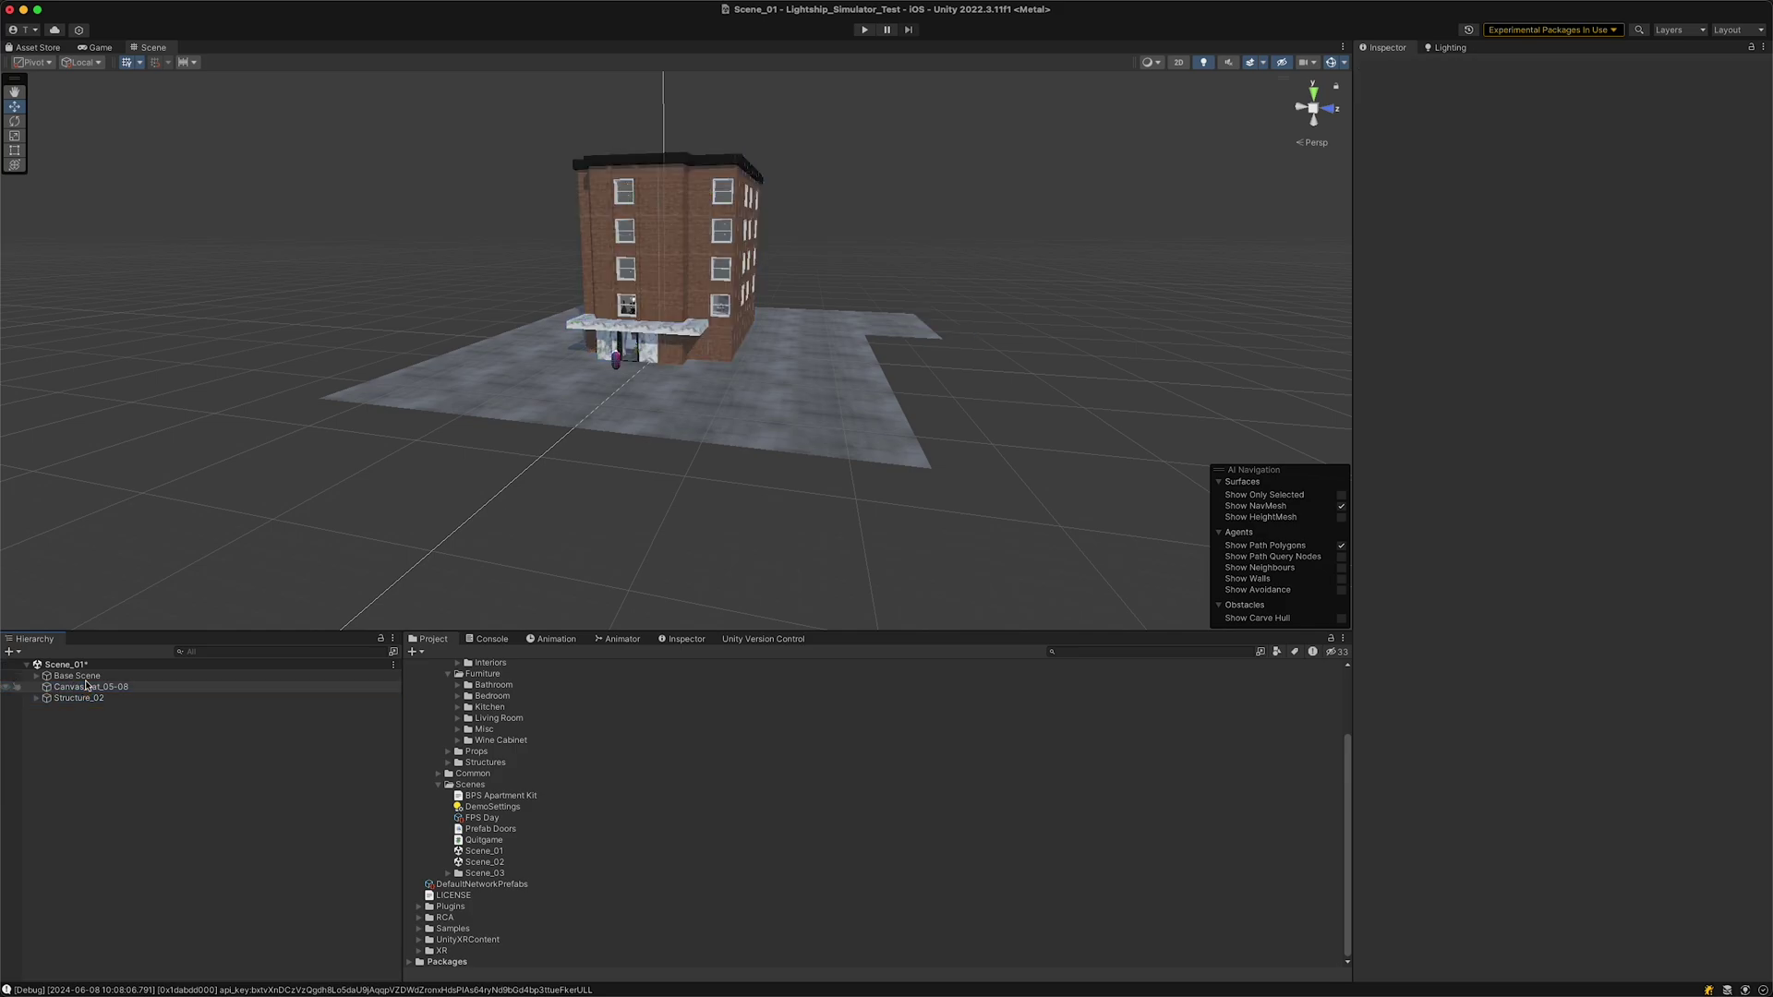
left_click(84, 678)
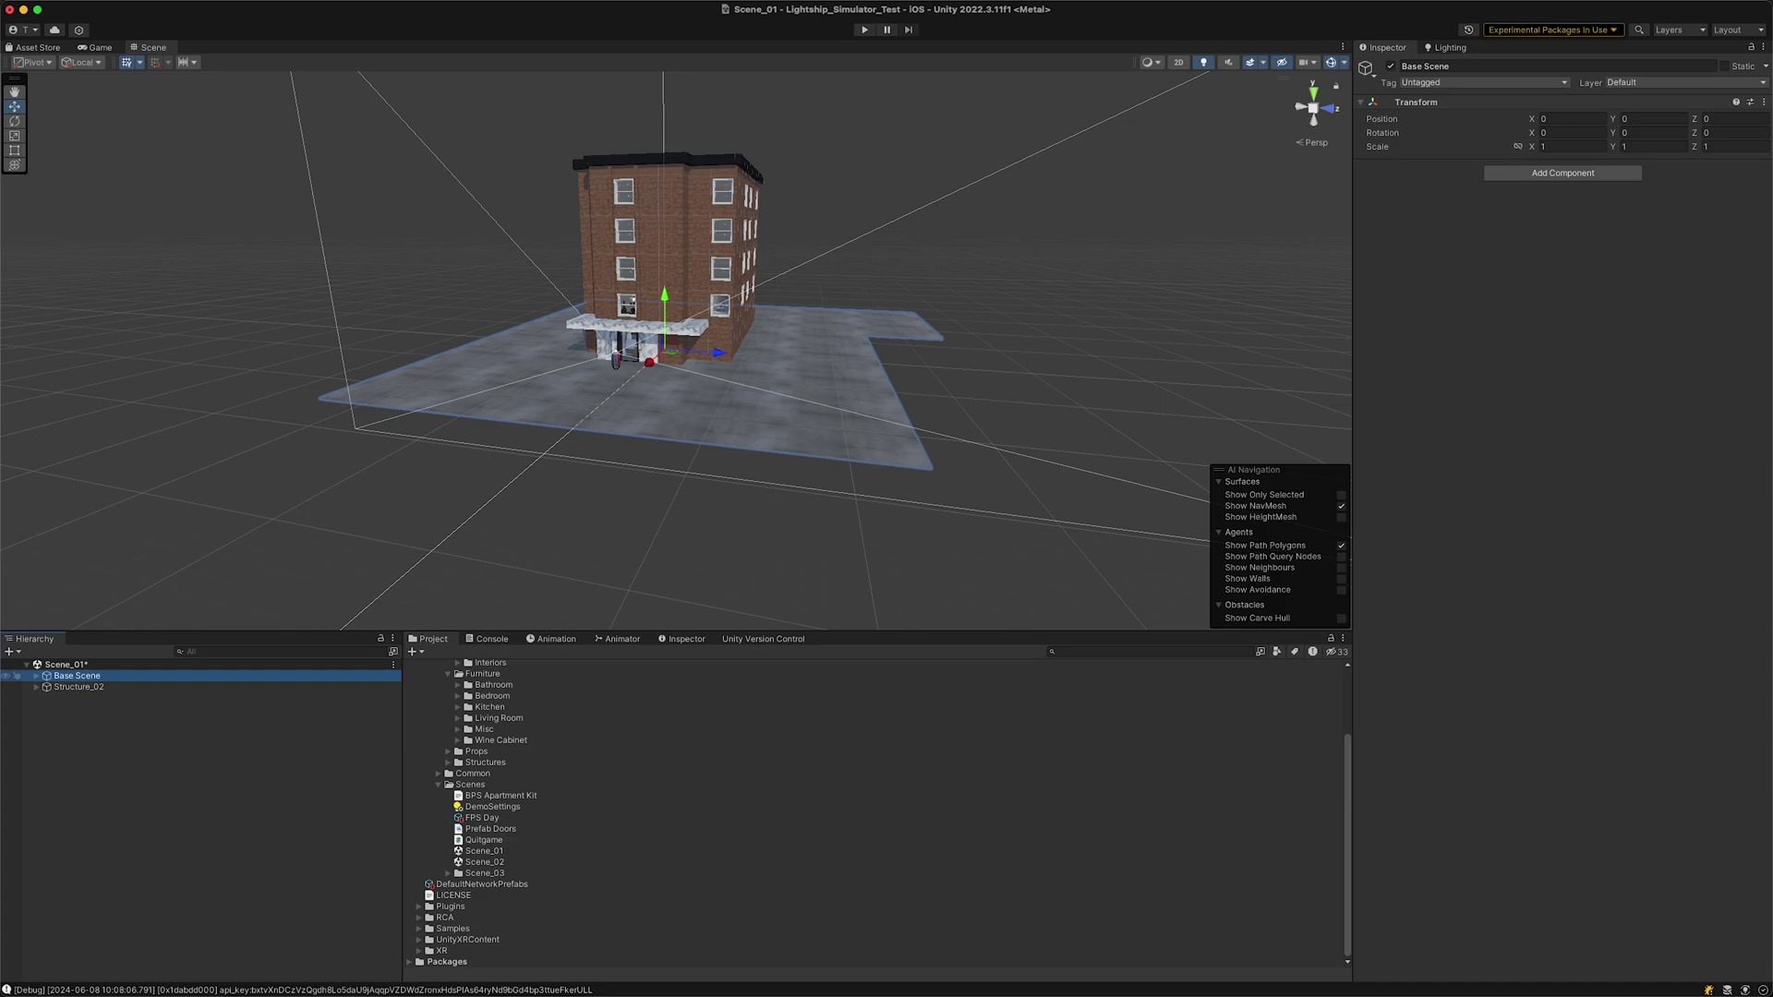
key("super+BackSpace")
Step: Rename the Structure_02 object as ApartmentEnvironment
left_click(80, 677)
key("Return")
type("Apartme")
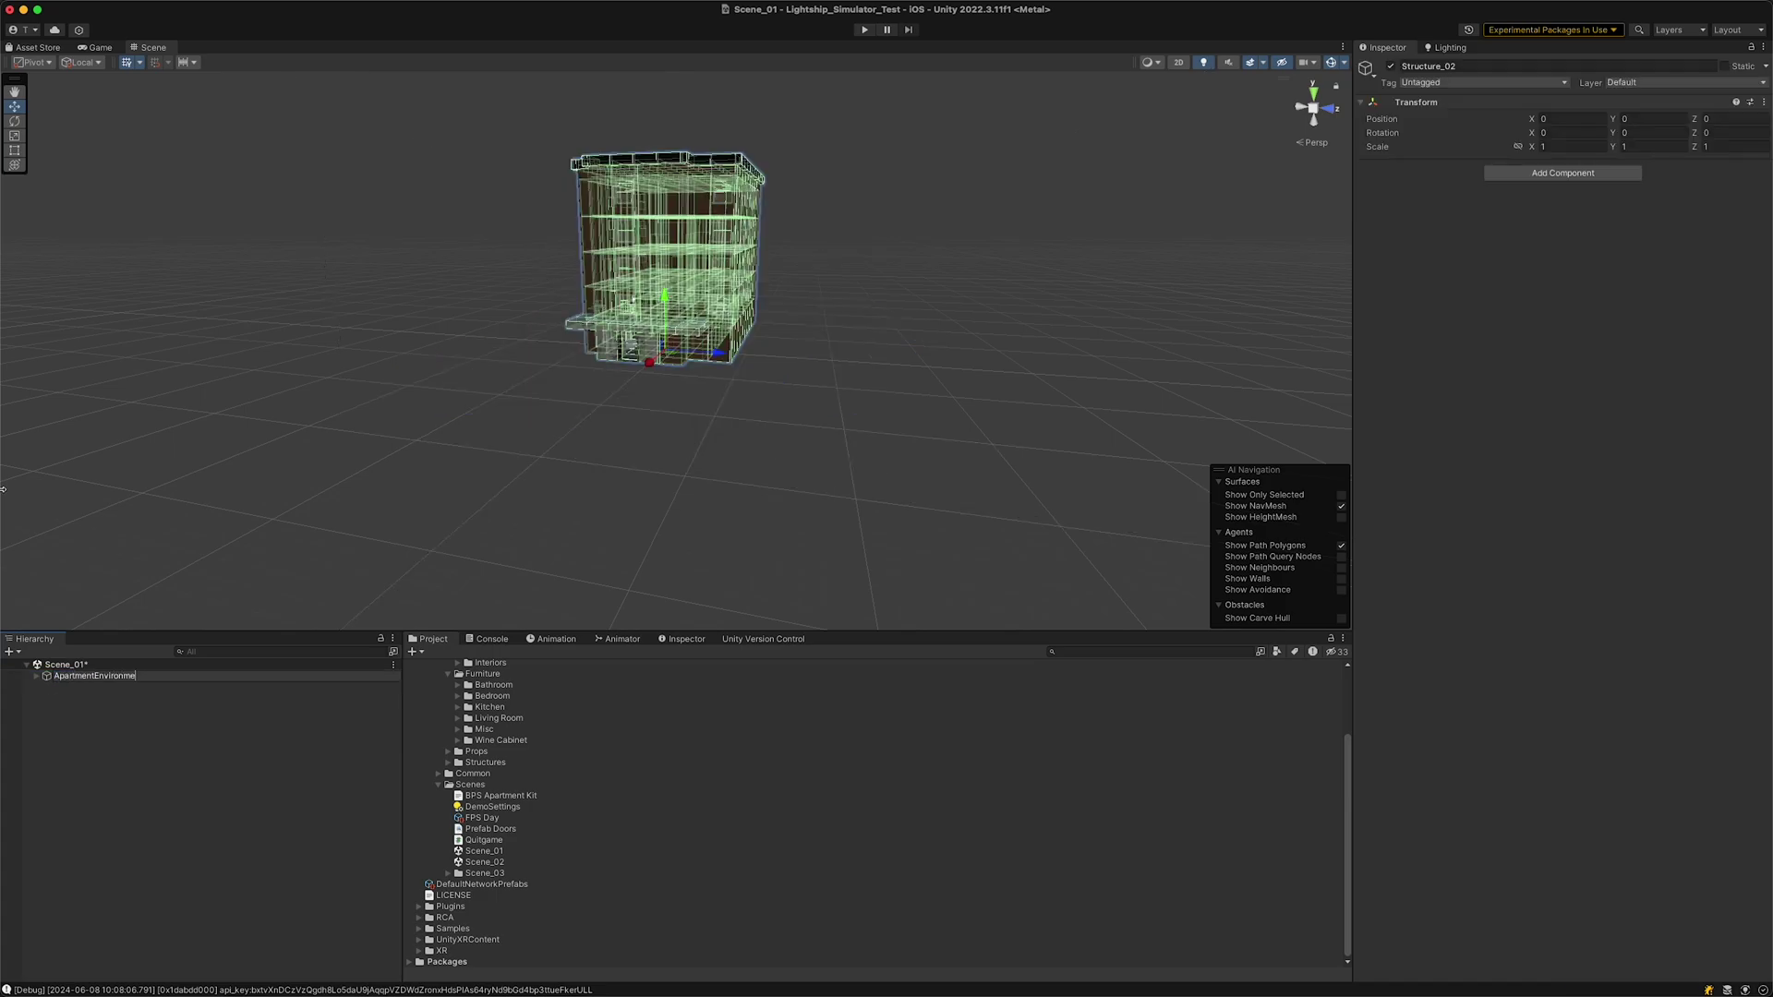
type("nt")
key("Return")
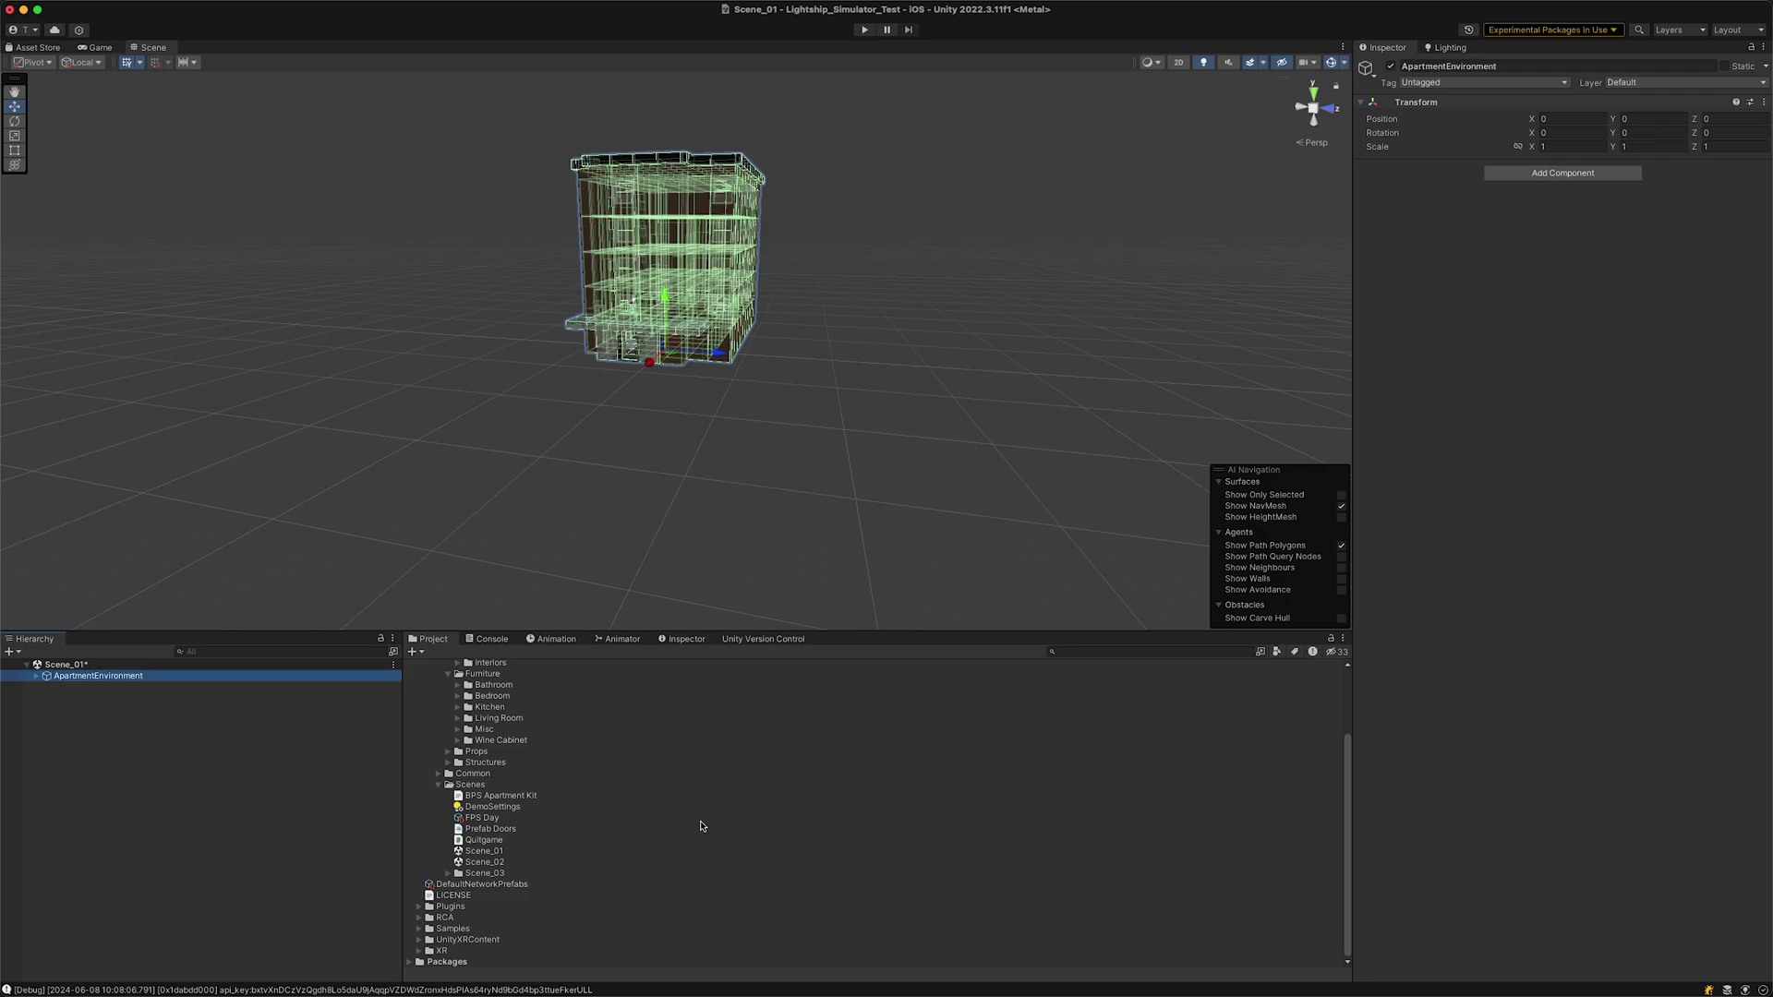
Step: Create a CustomXREnvironments folder in Assets and save the ApartmentEnvironment object there as a prefab
right_click(434, 667)
mouse_move(554, 533)
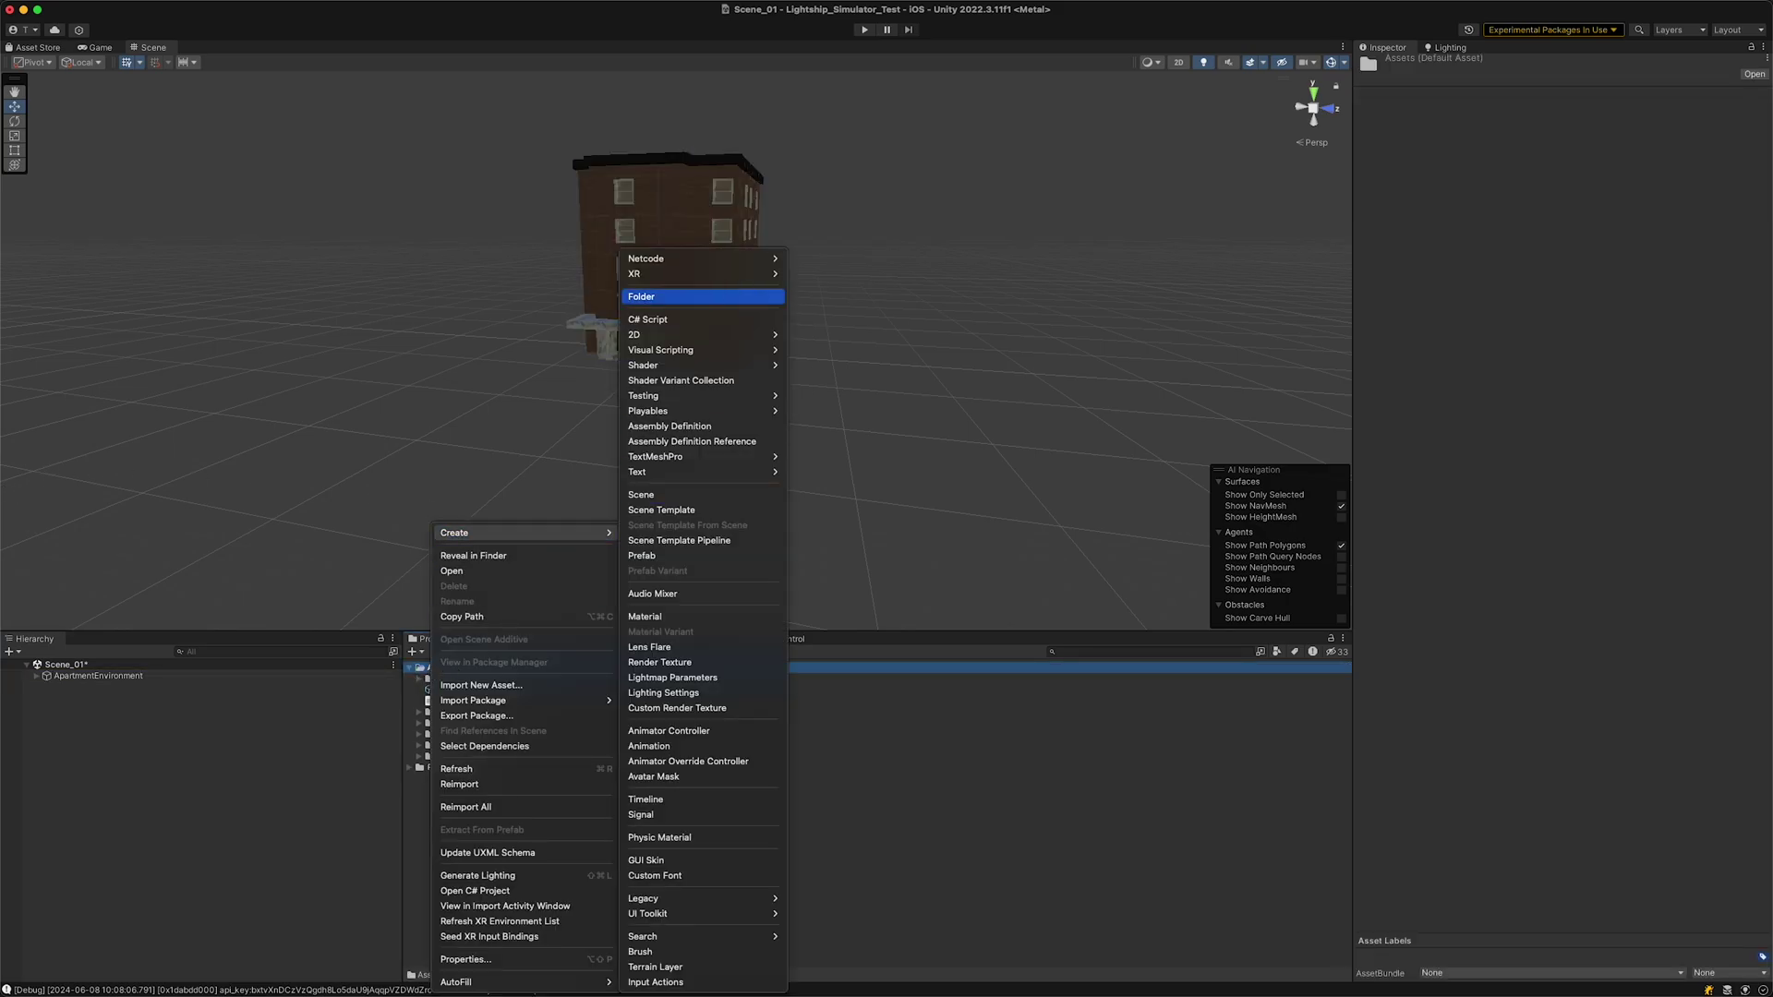
left_click(665, 296)
type("CustomXREnvironments")
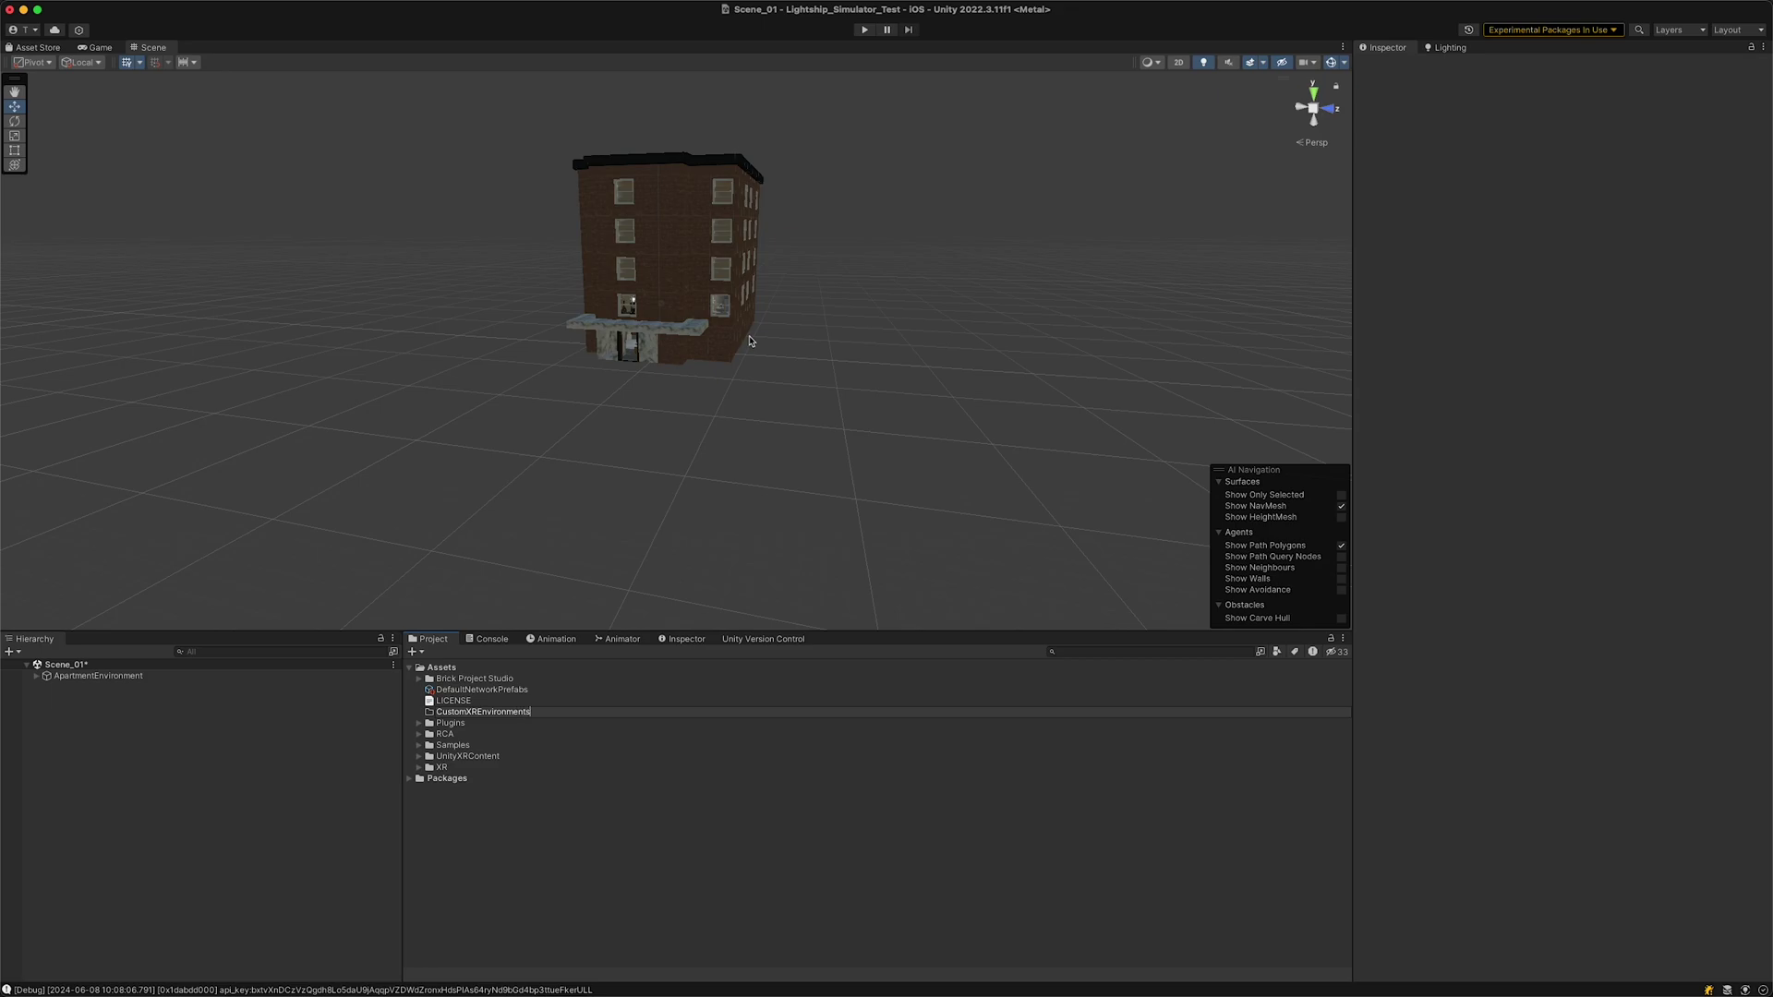
key("Return")
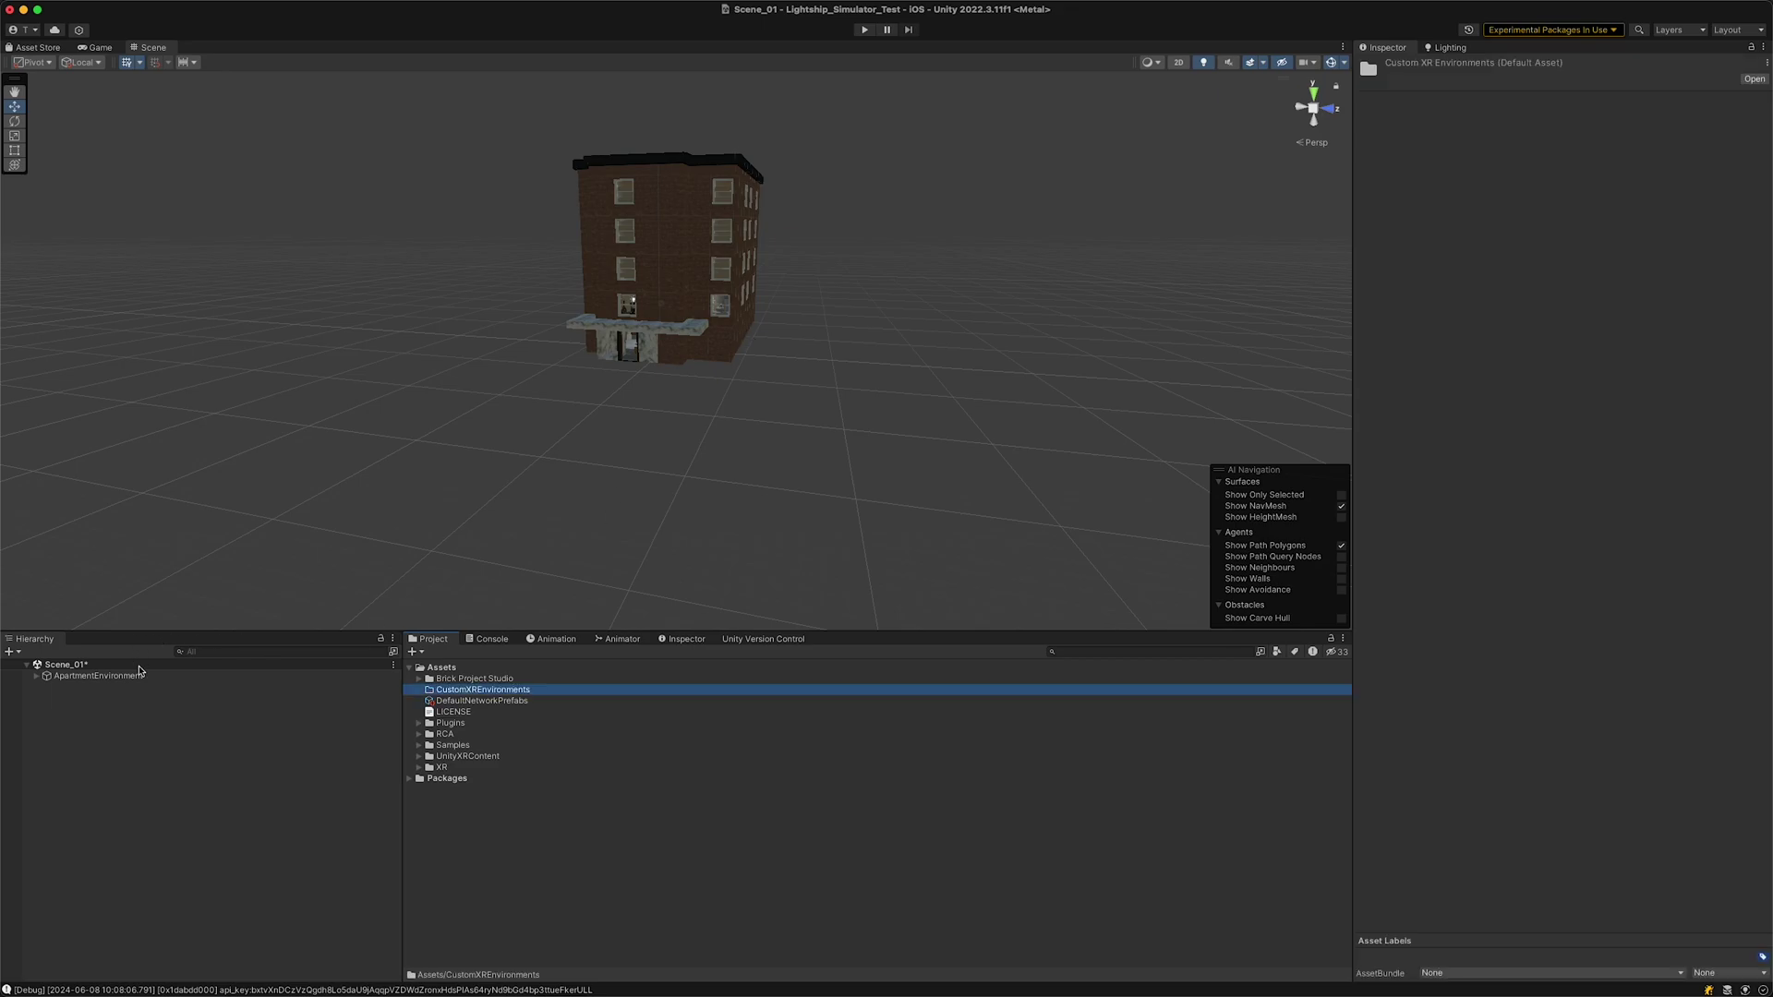
left_click_drag(138, 672, 479, 697)
Step: Open AR Foundation's XR Environment window
left_click(462, 7)
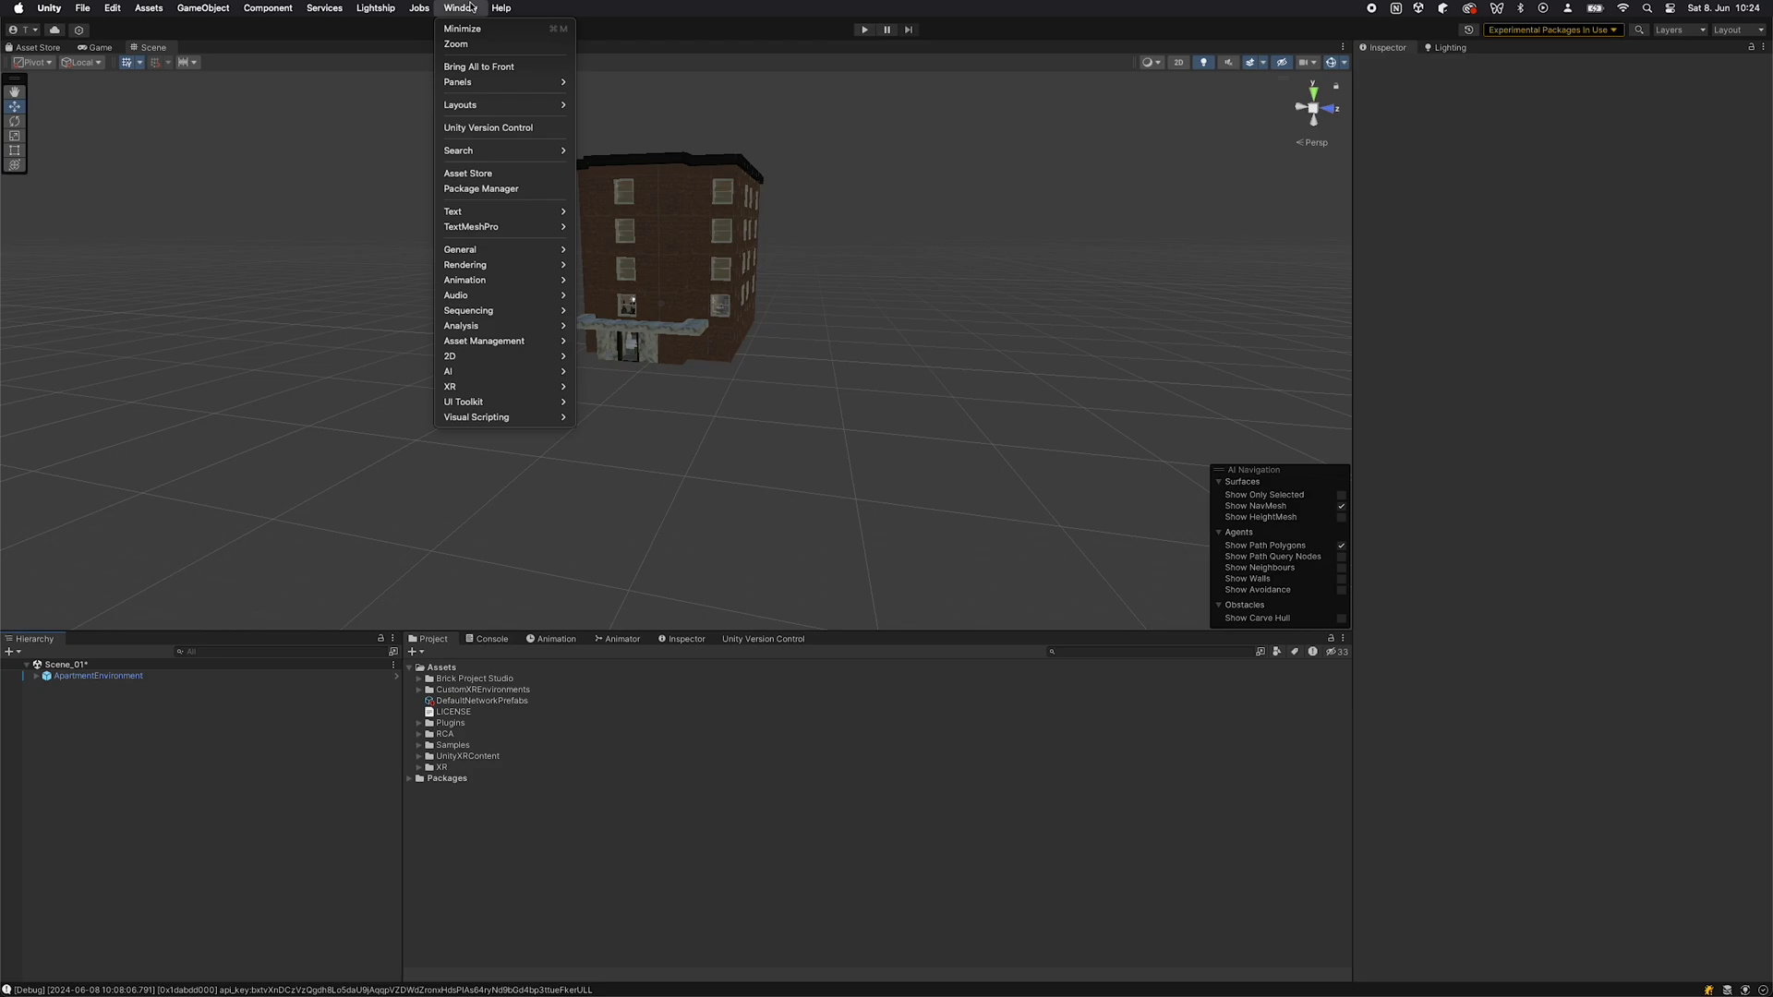
mouse_move(521, 388)
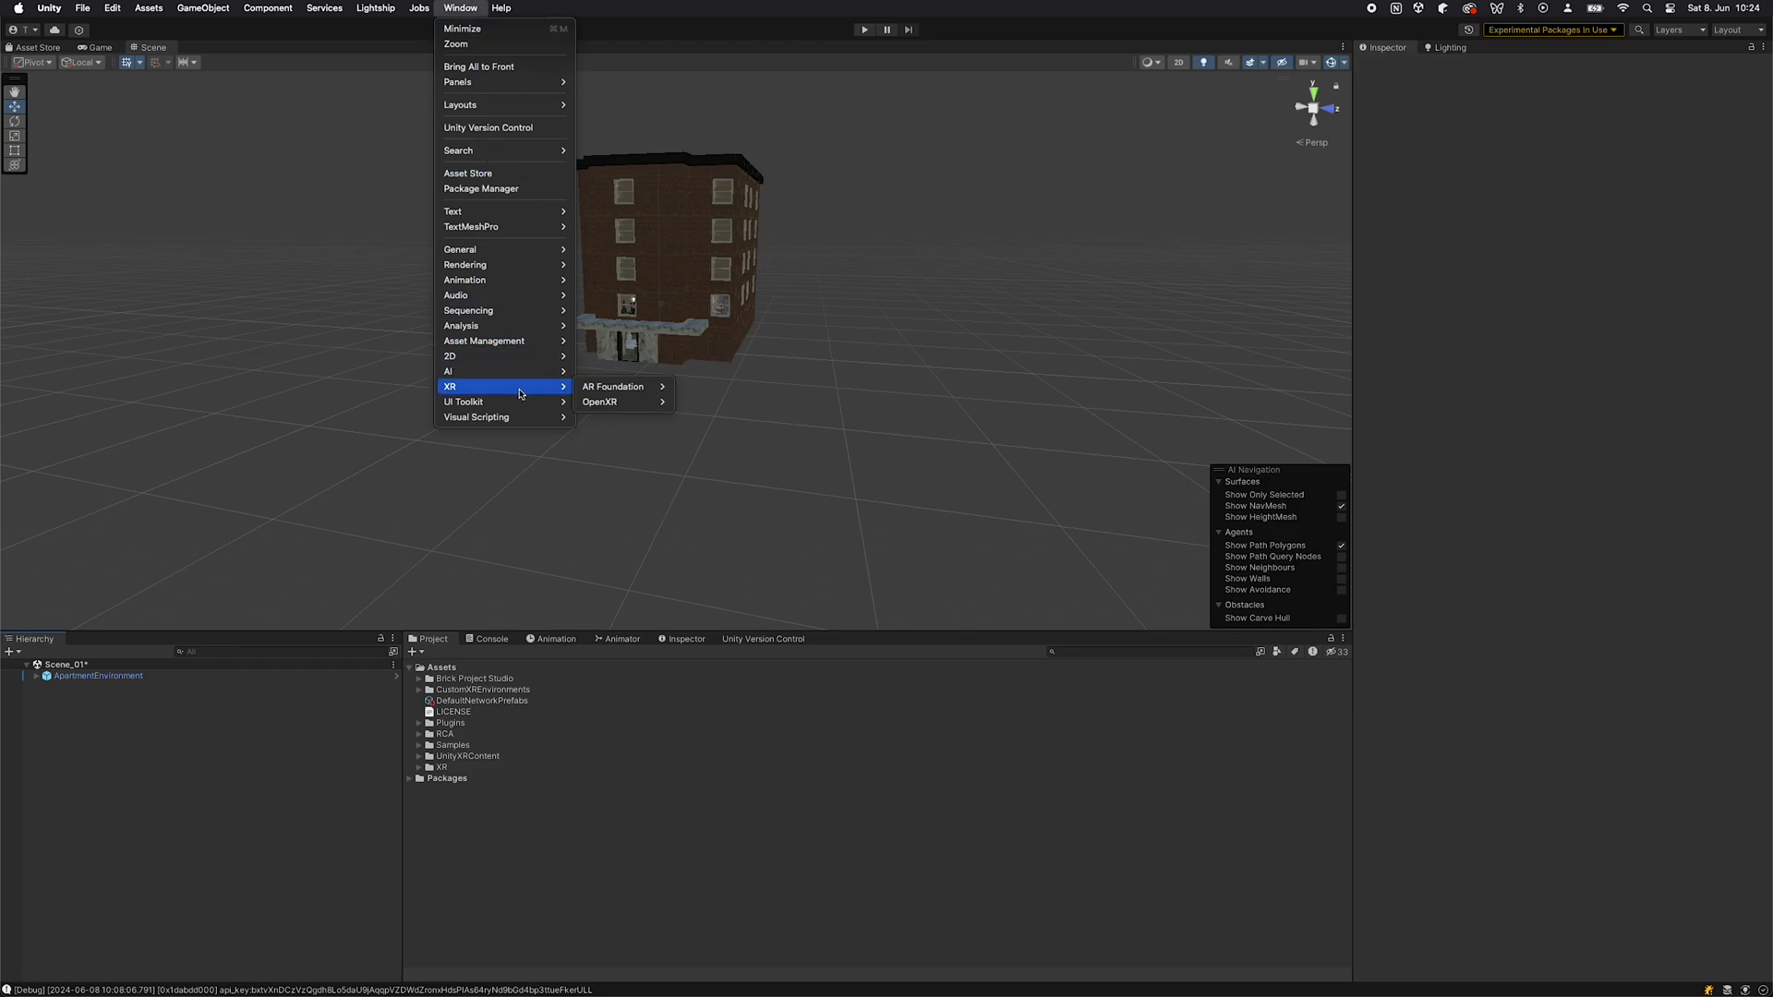
mouse_move(607, 395)
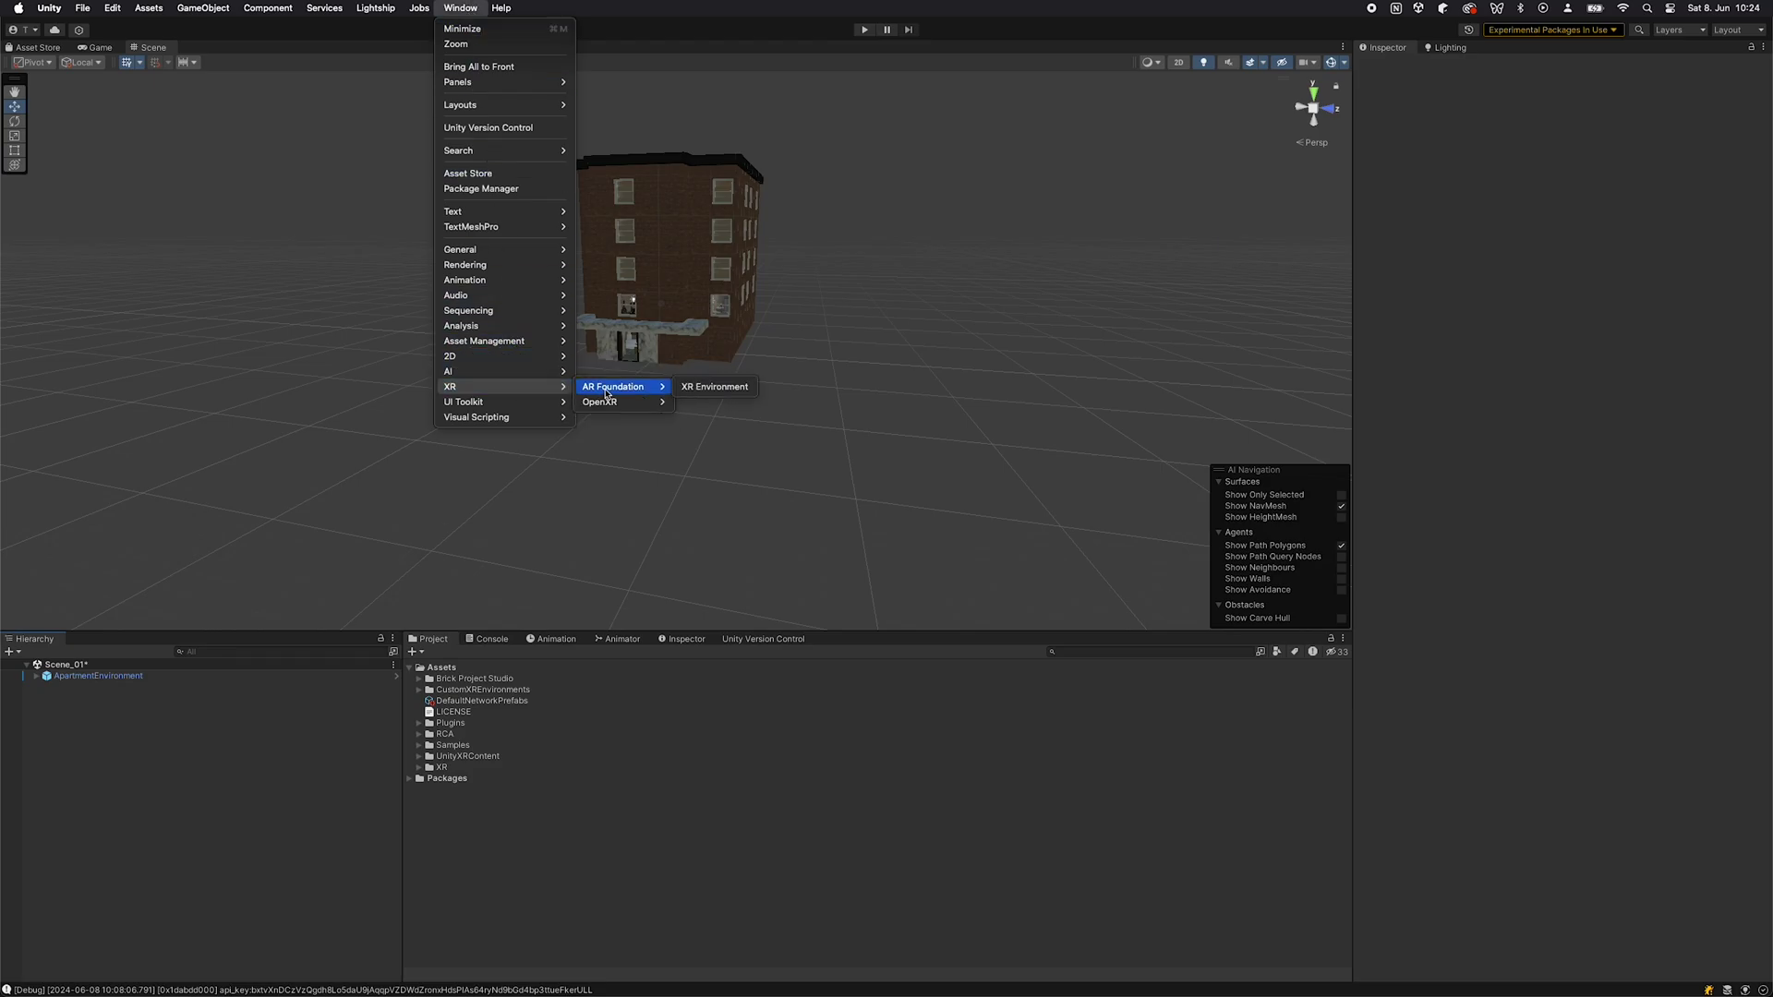
left_click(713, 386)
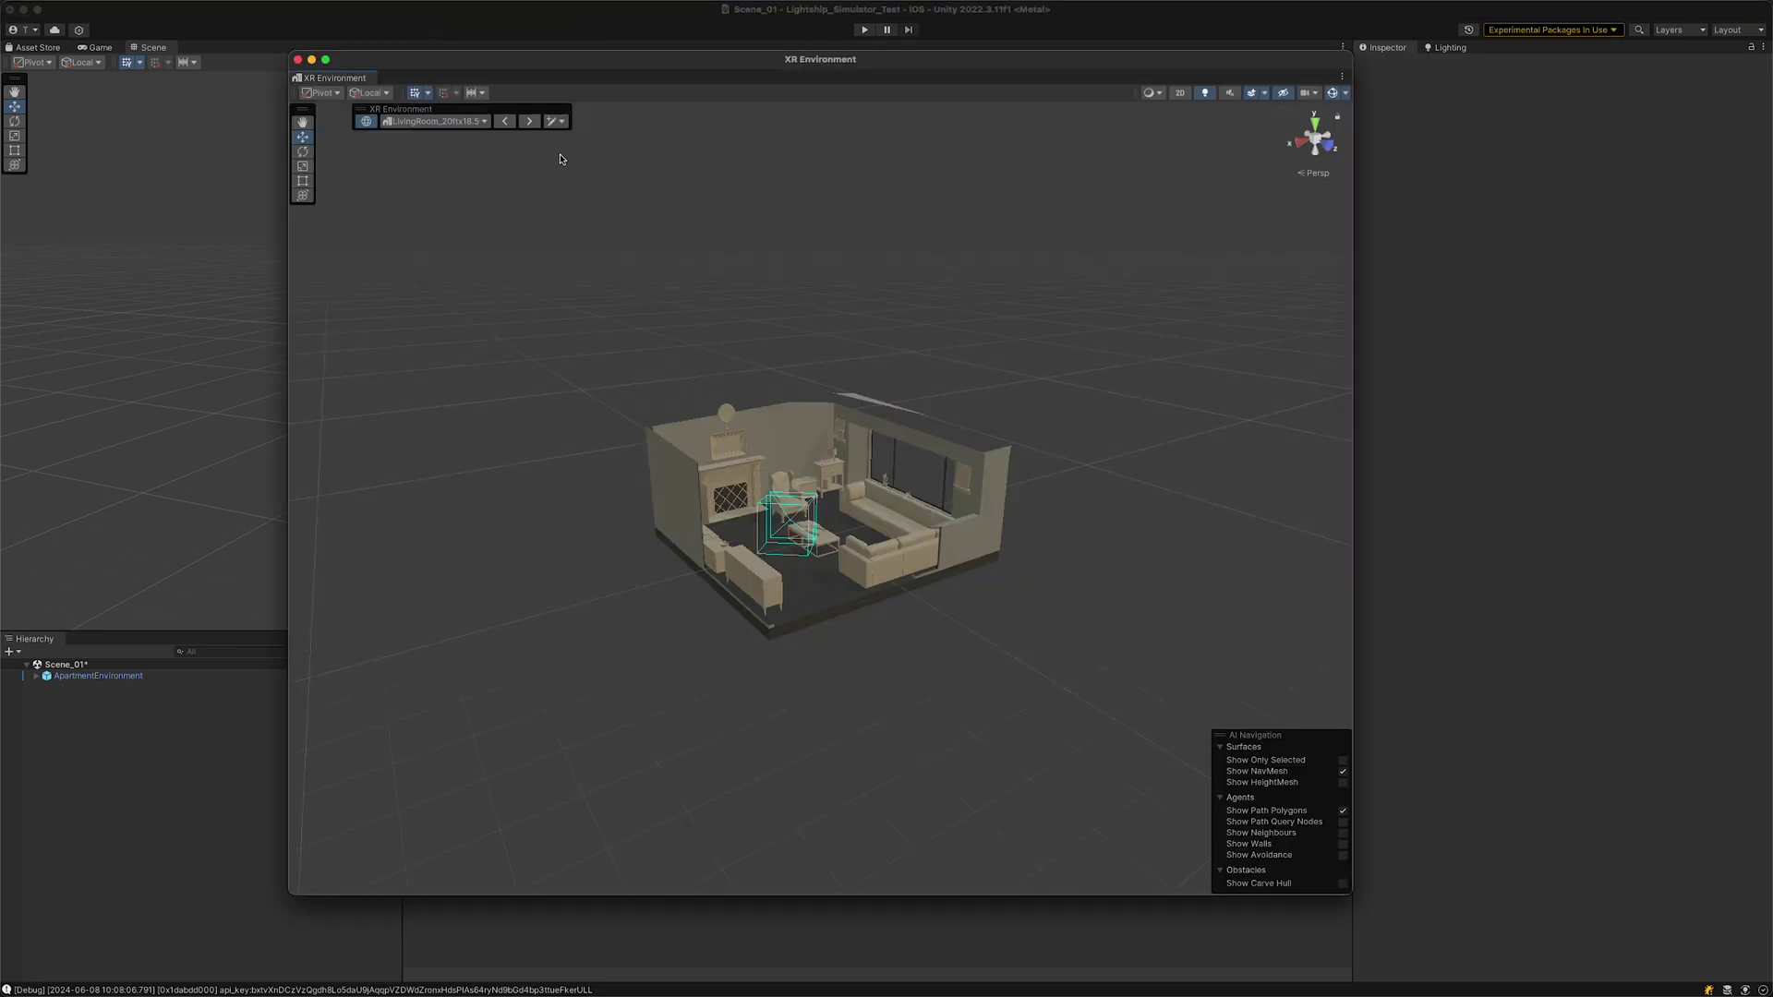
Step: Create a new XR environment and save it as "Apartment Simulation Environment" in the CustomXREnvironments folder
left_click(565, 125)
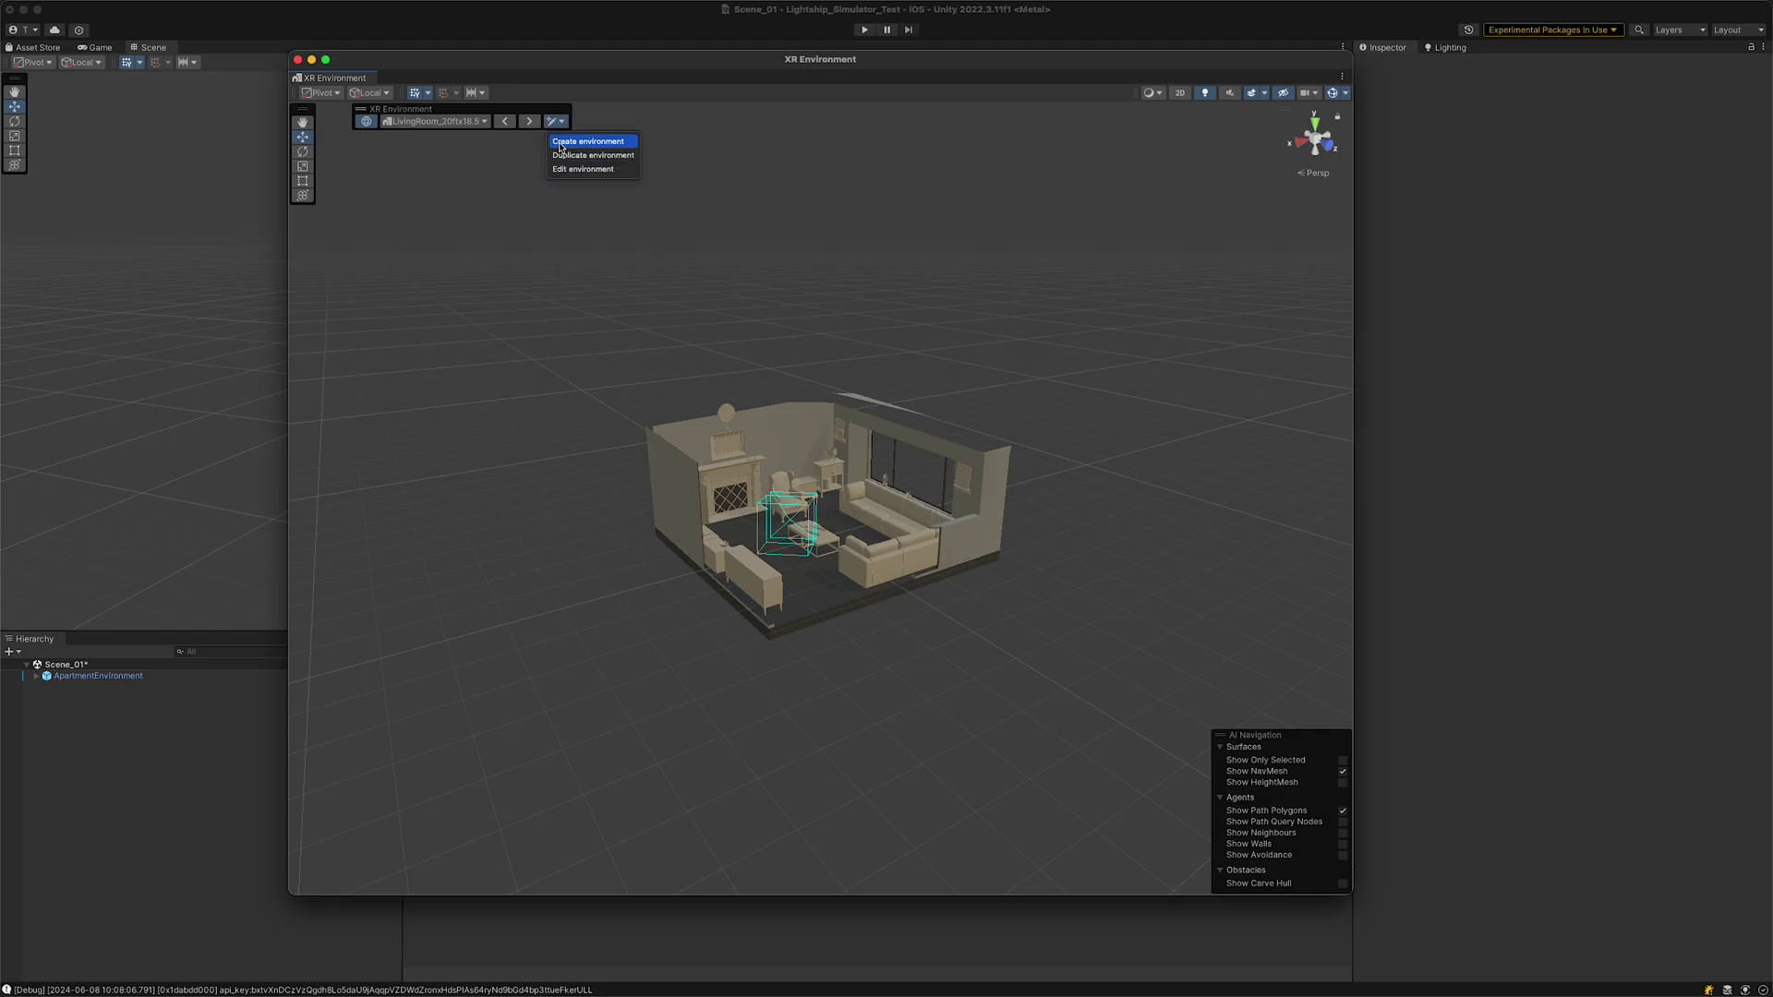
left_click(559, 147)
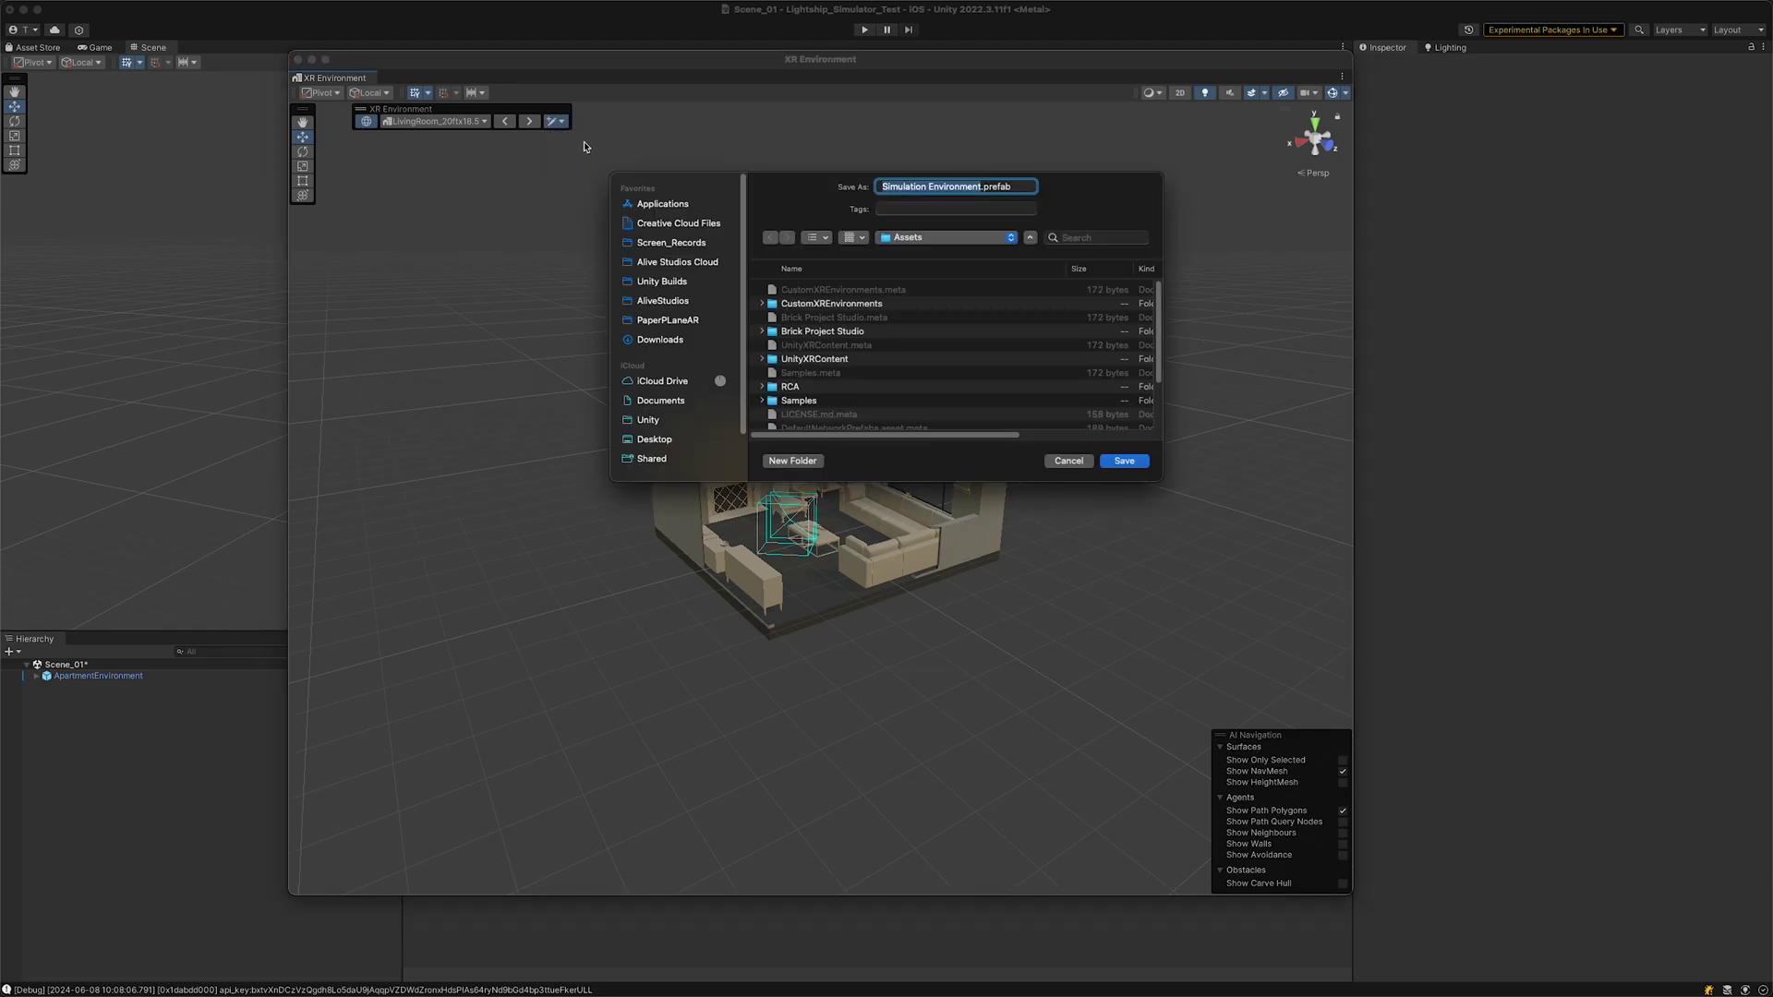
left_click(825, 319)
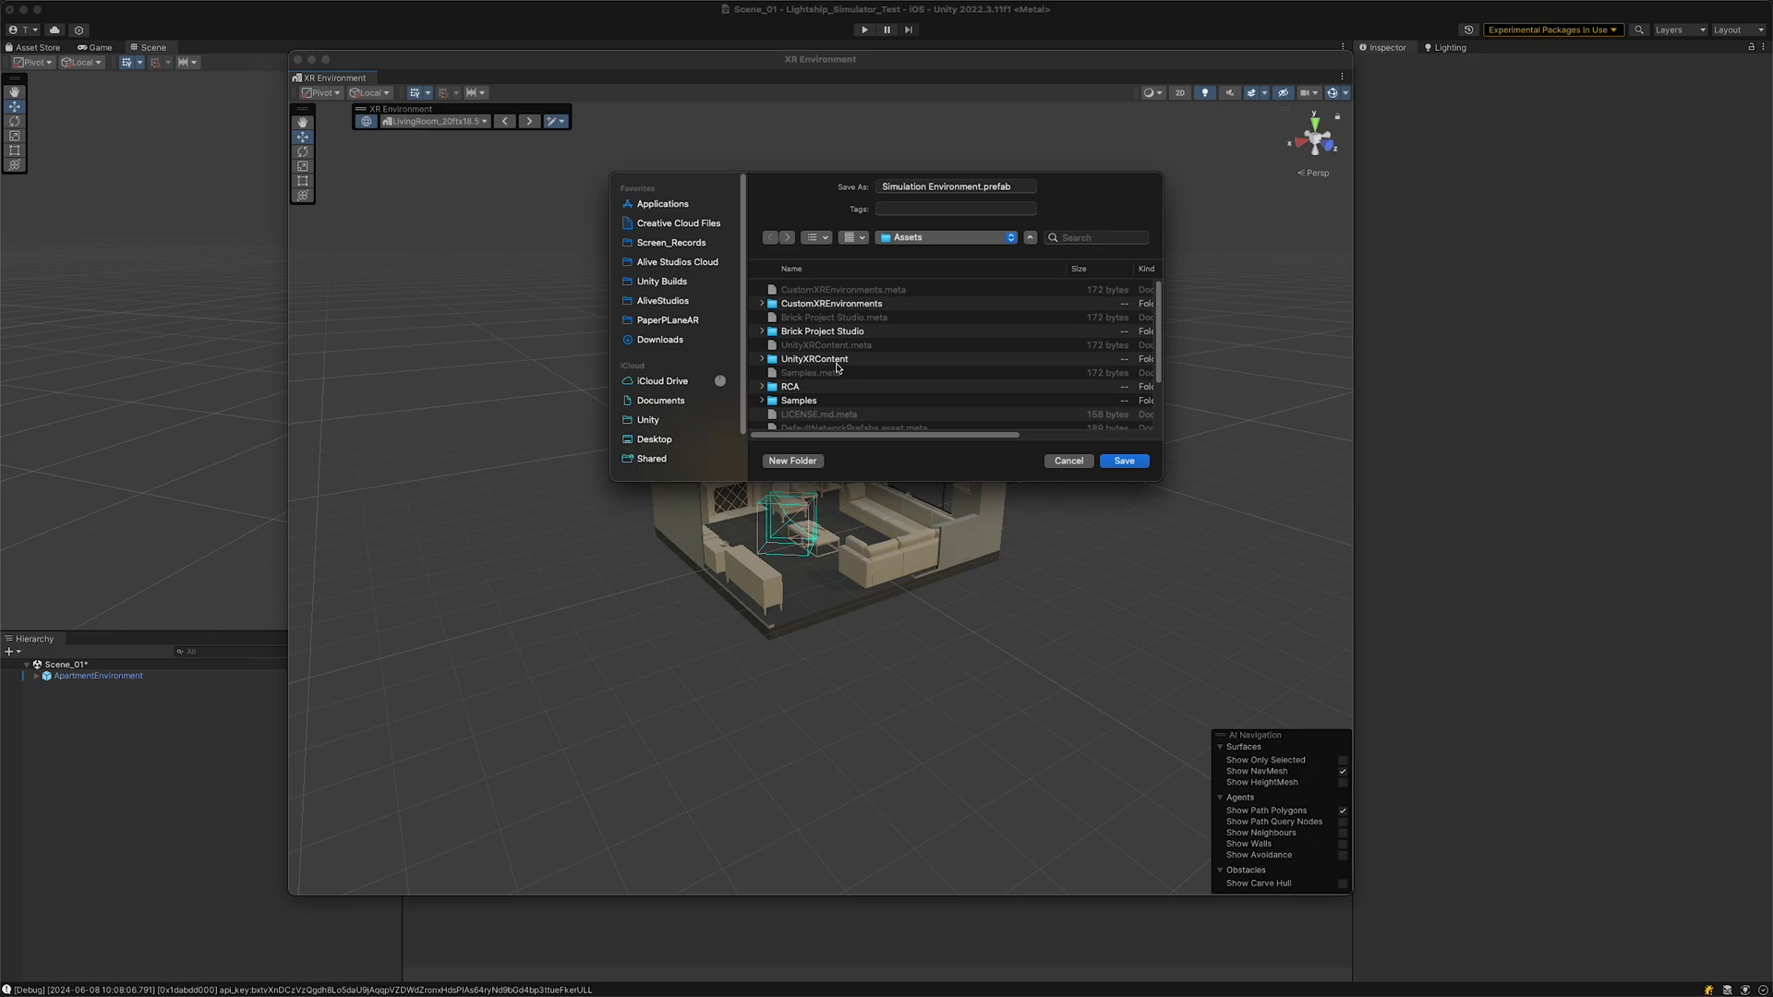
double_click(824, 305)
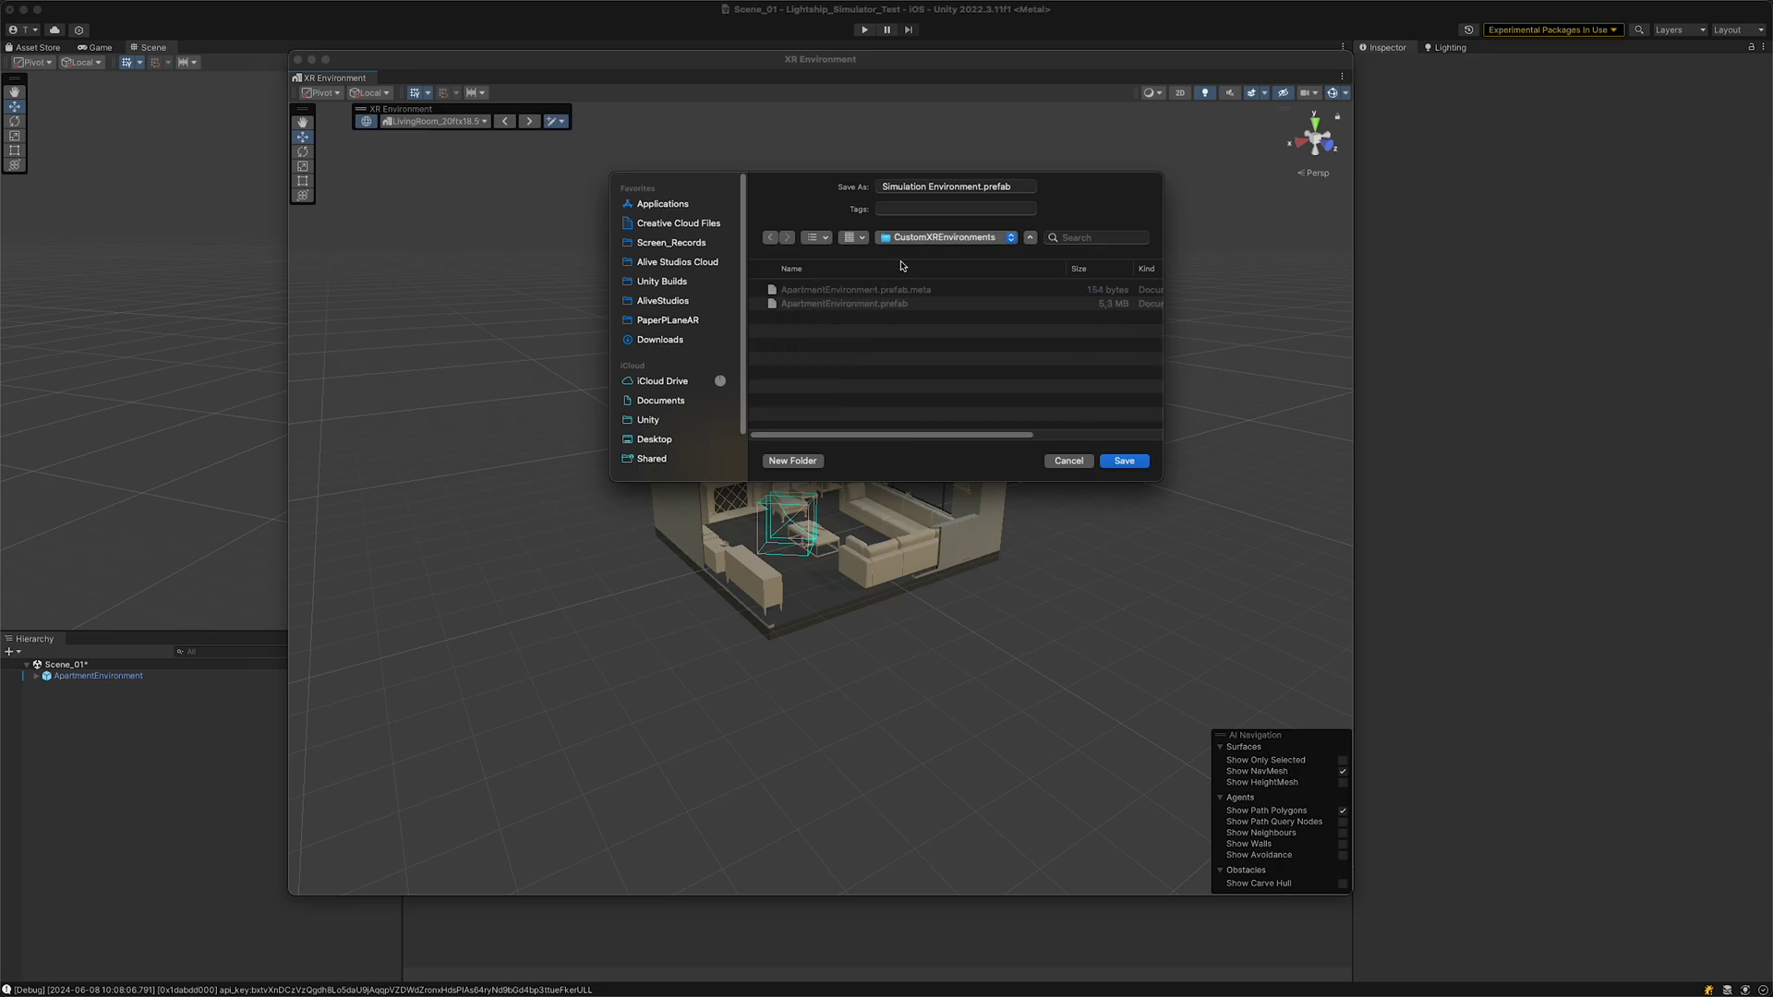
left_click(888, 186)
type("Apartme")
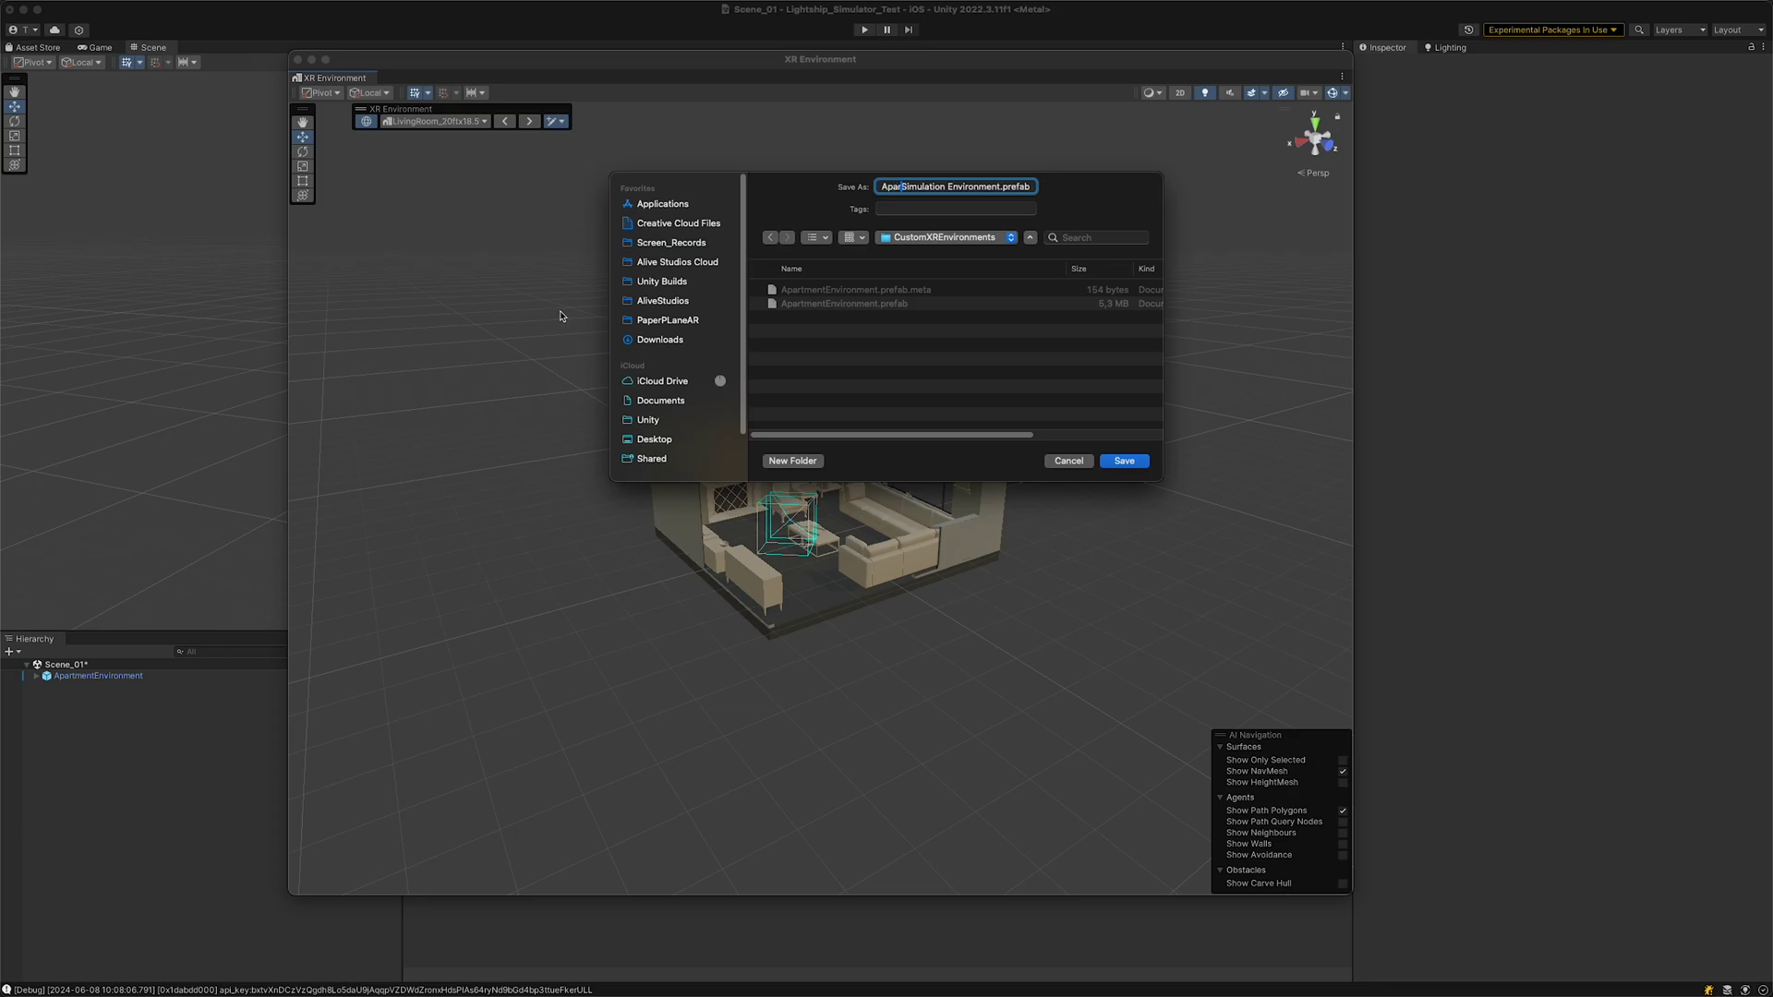
type("nt")
key("Return")
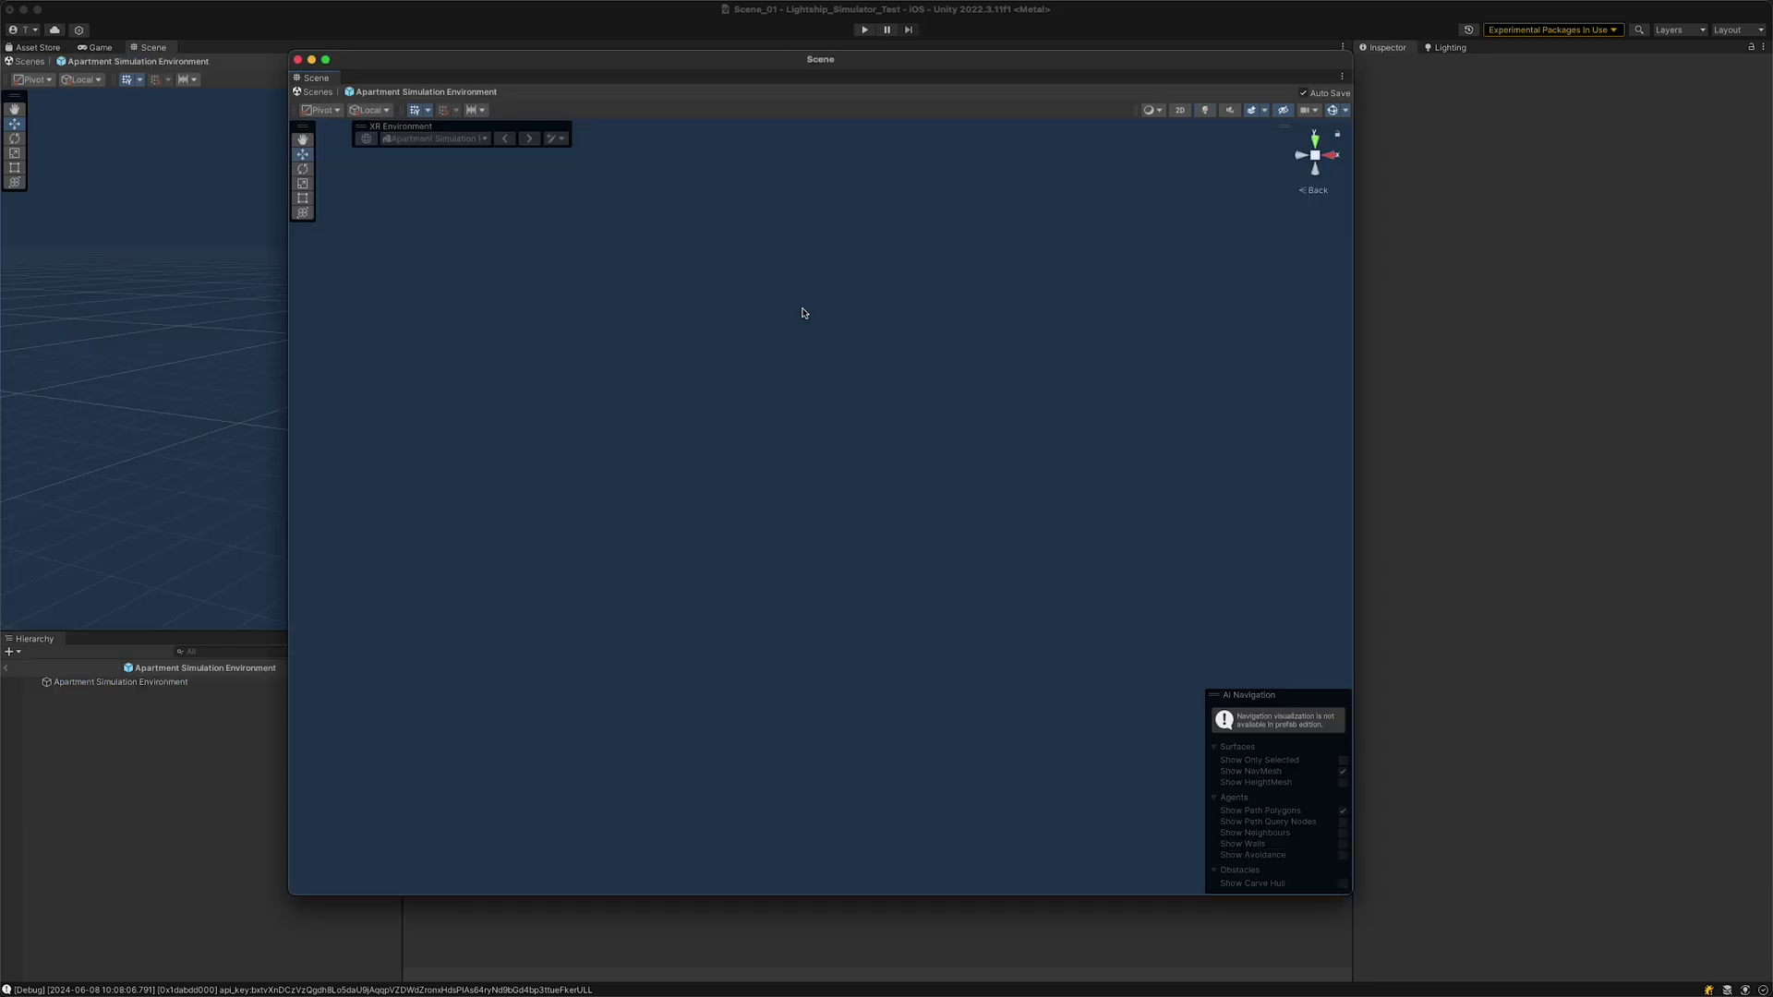
Step: Add the ApartmentEnvironment prefab inside Apartment Simulation Environment and inspect the whole building in the floating scene window
left_click_drag(288, 54, 1498, 285)
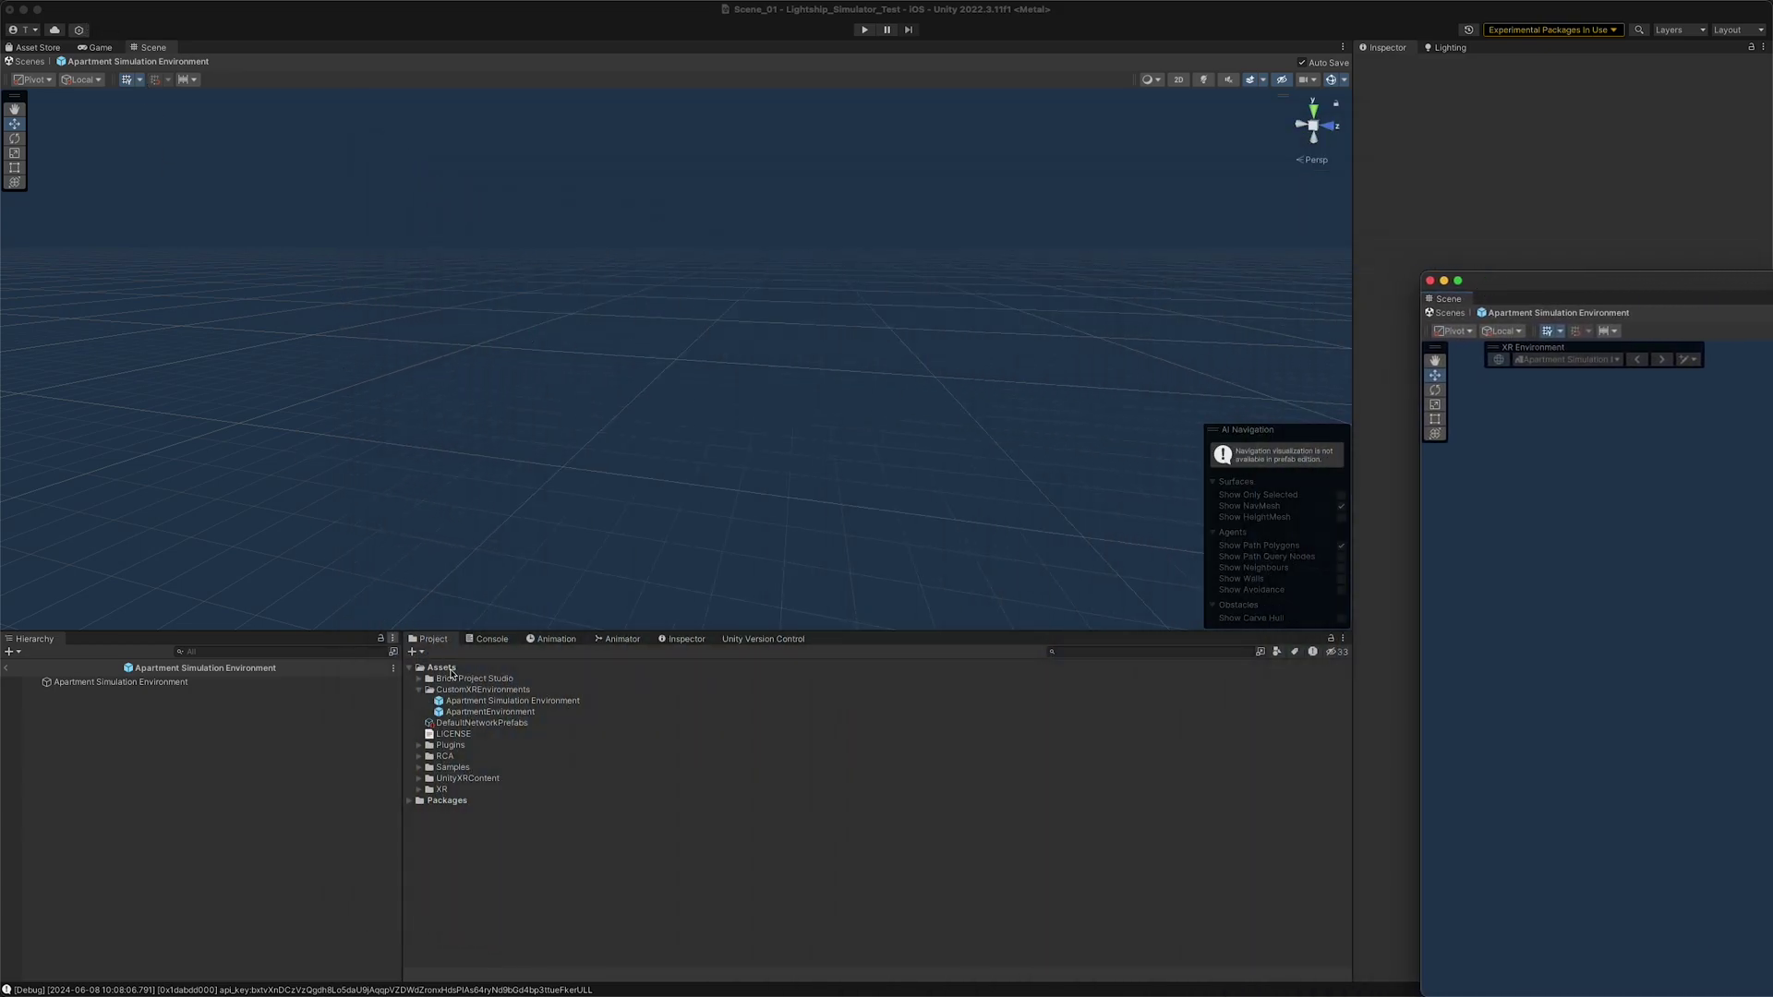
left_click_drag(466, 716, 319, 752)
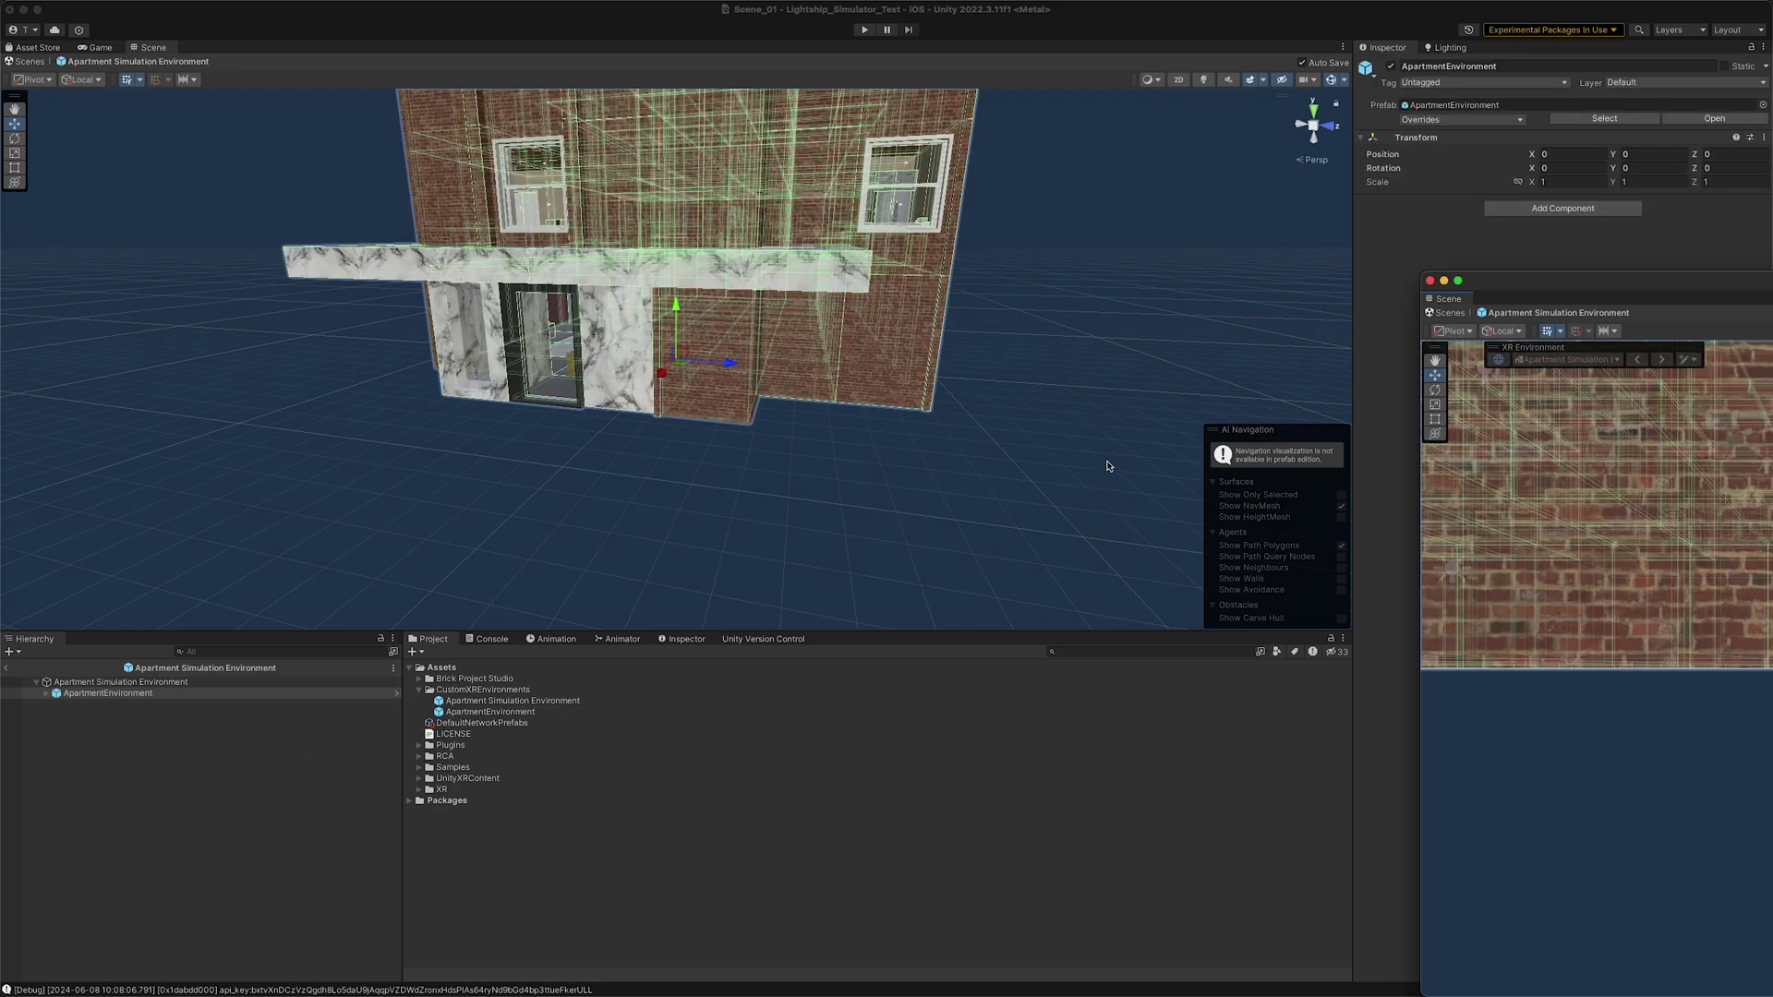
left_click_drag(1563, 275, 422, 77)
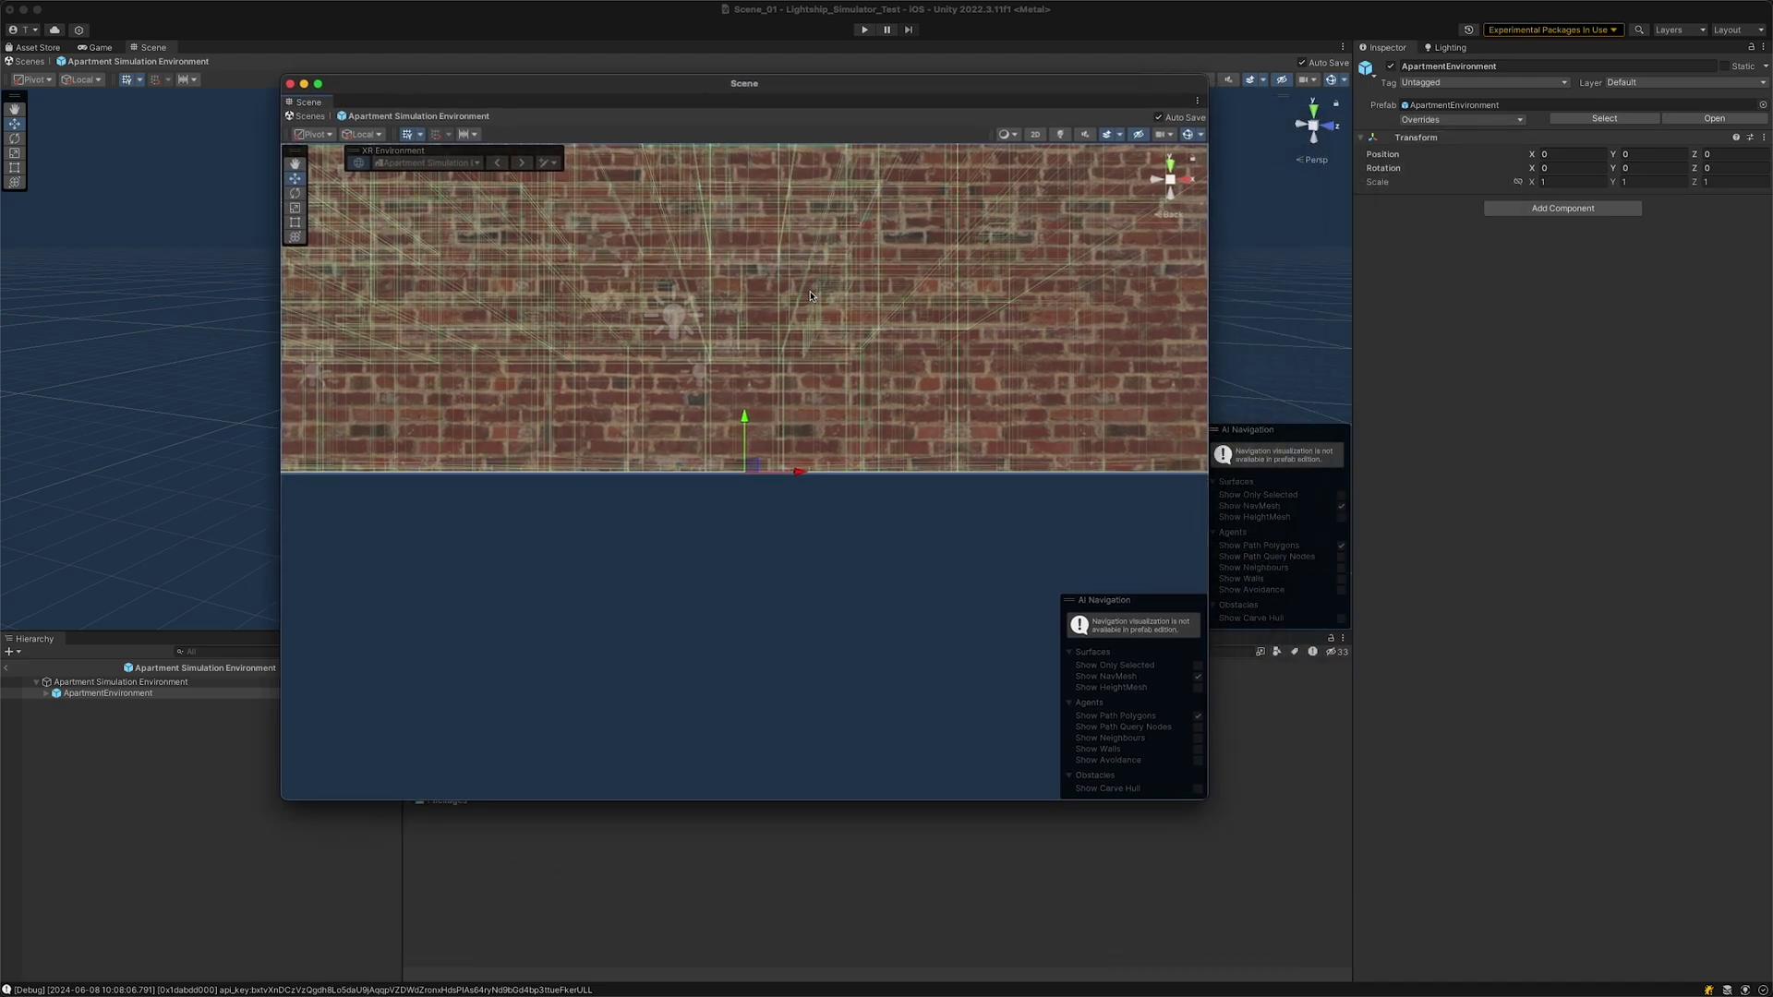
middle_click_drag(800, 316, 822, 408)
scroll(822, 410, "down", 10)
right_click_drag(821, 414, 813, 456)
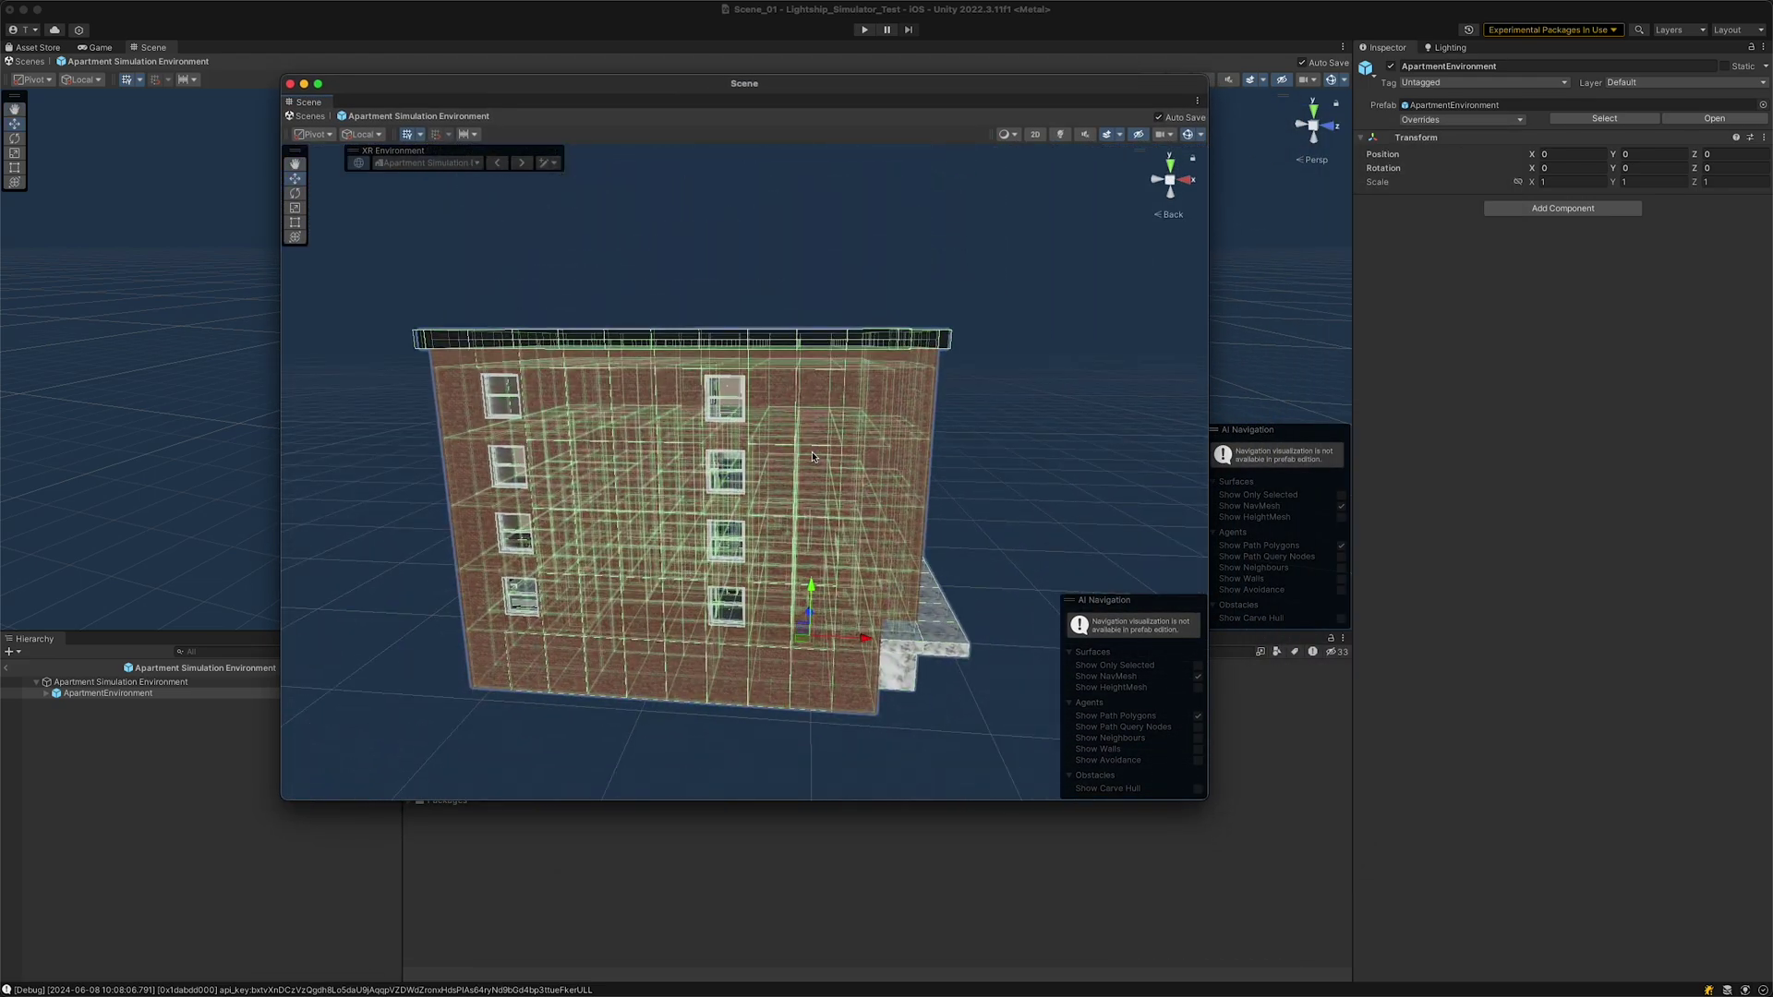
left_click(195, 728)
Step: Create an empty child object under Apartment Simulation Environment and align it with a view of the apartment's living room
left_click(168, 683)
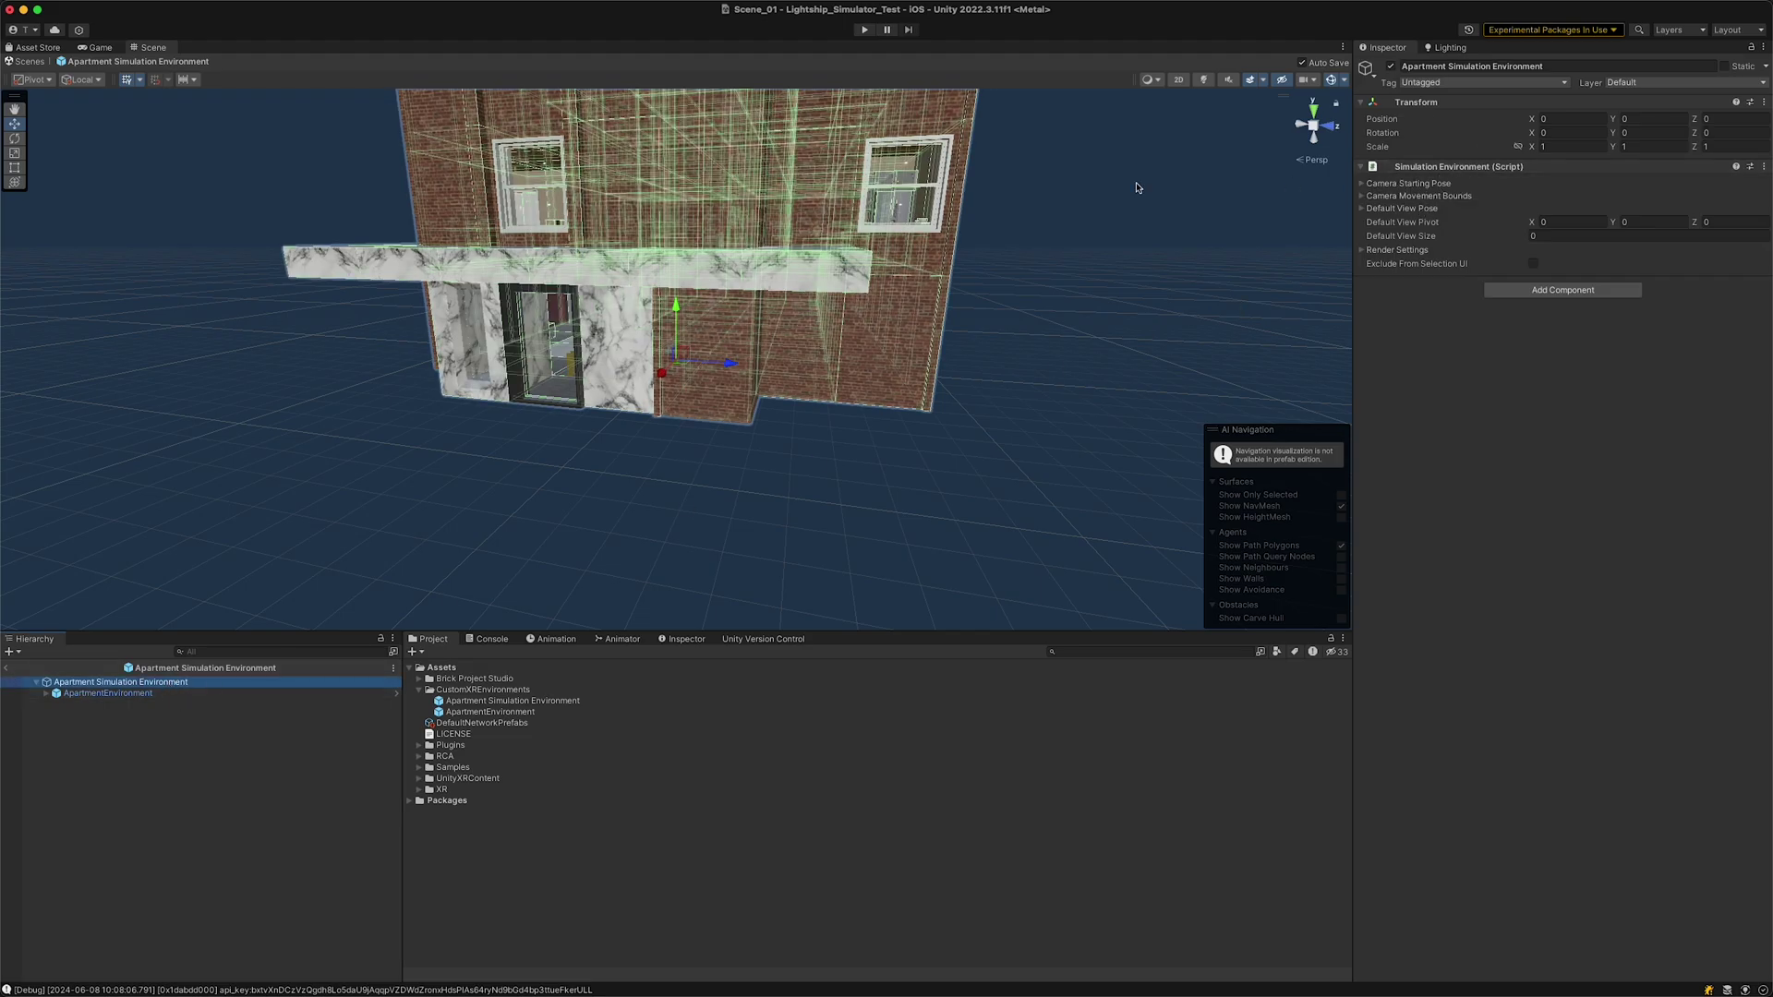
right_click_drag(681, 249, 335, 610)
key("w")
key("e")
right_click(212, 681)
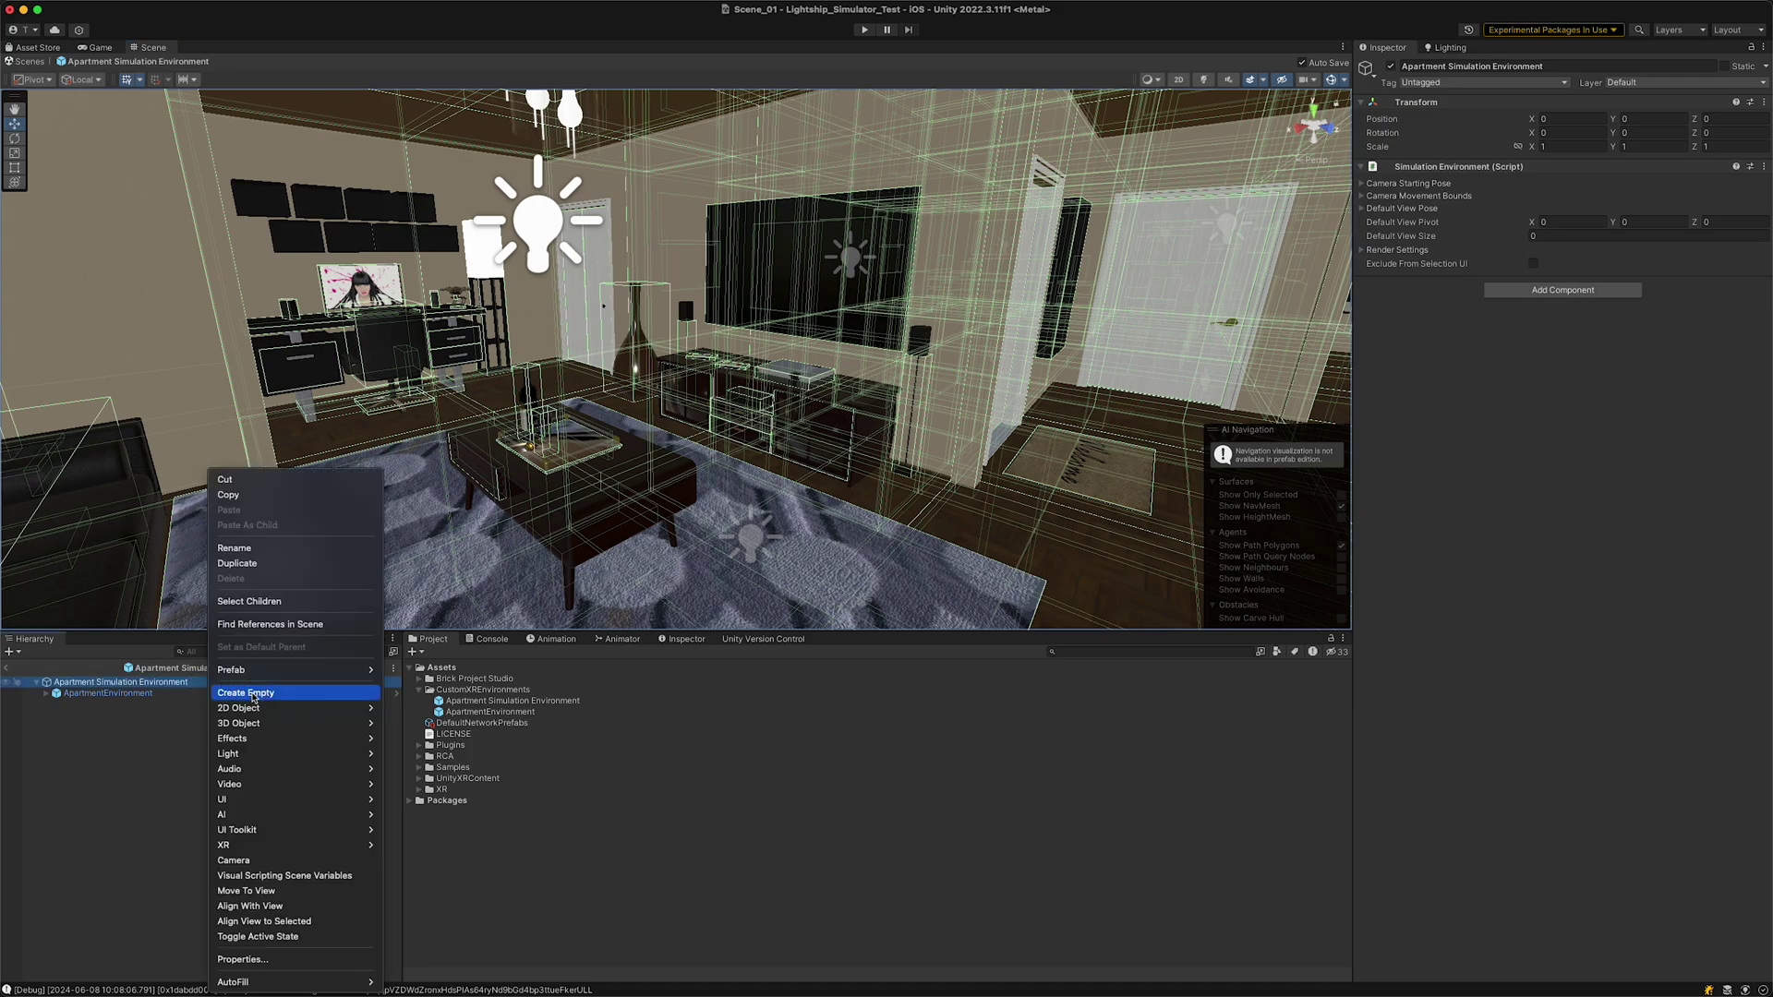
left_click(253, 695)
left_click(99, 707)
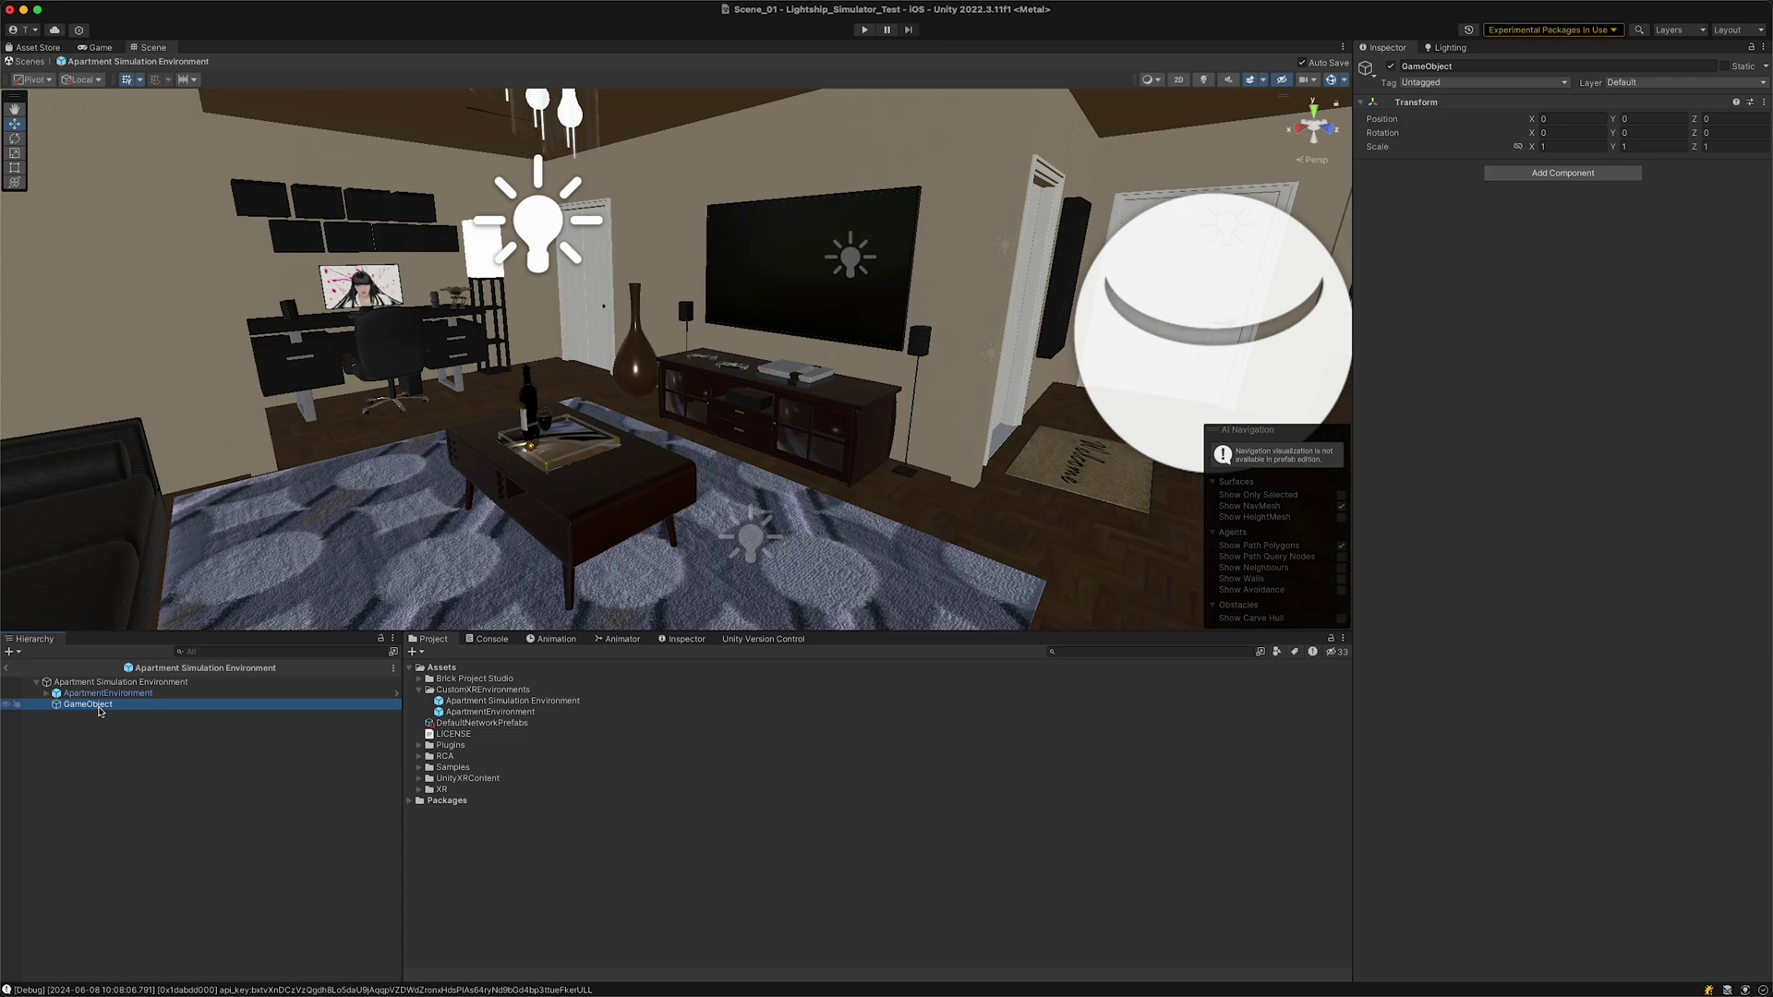
key("super+shift+f")
Step: Copy the empty GameObject's position into the Camera Starting Pose position of Apartment Simulation Environment
right_click(1385, 118)
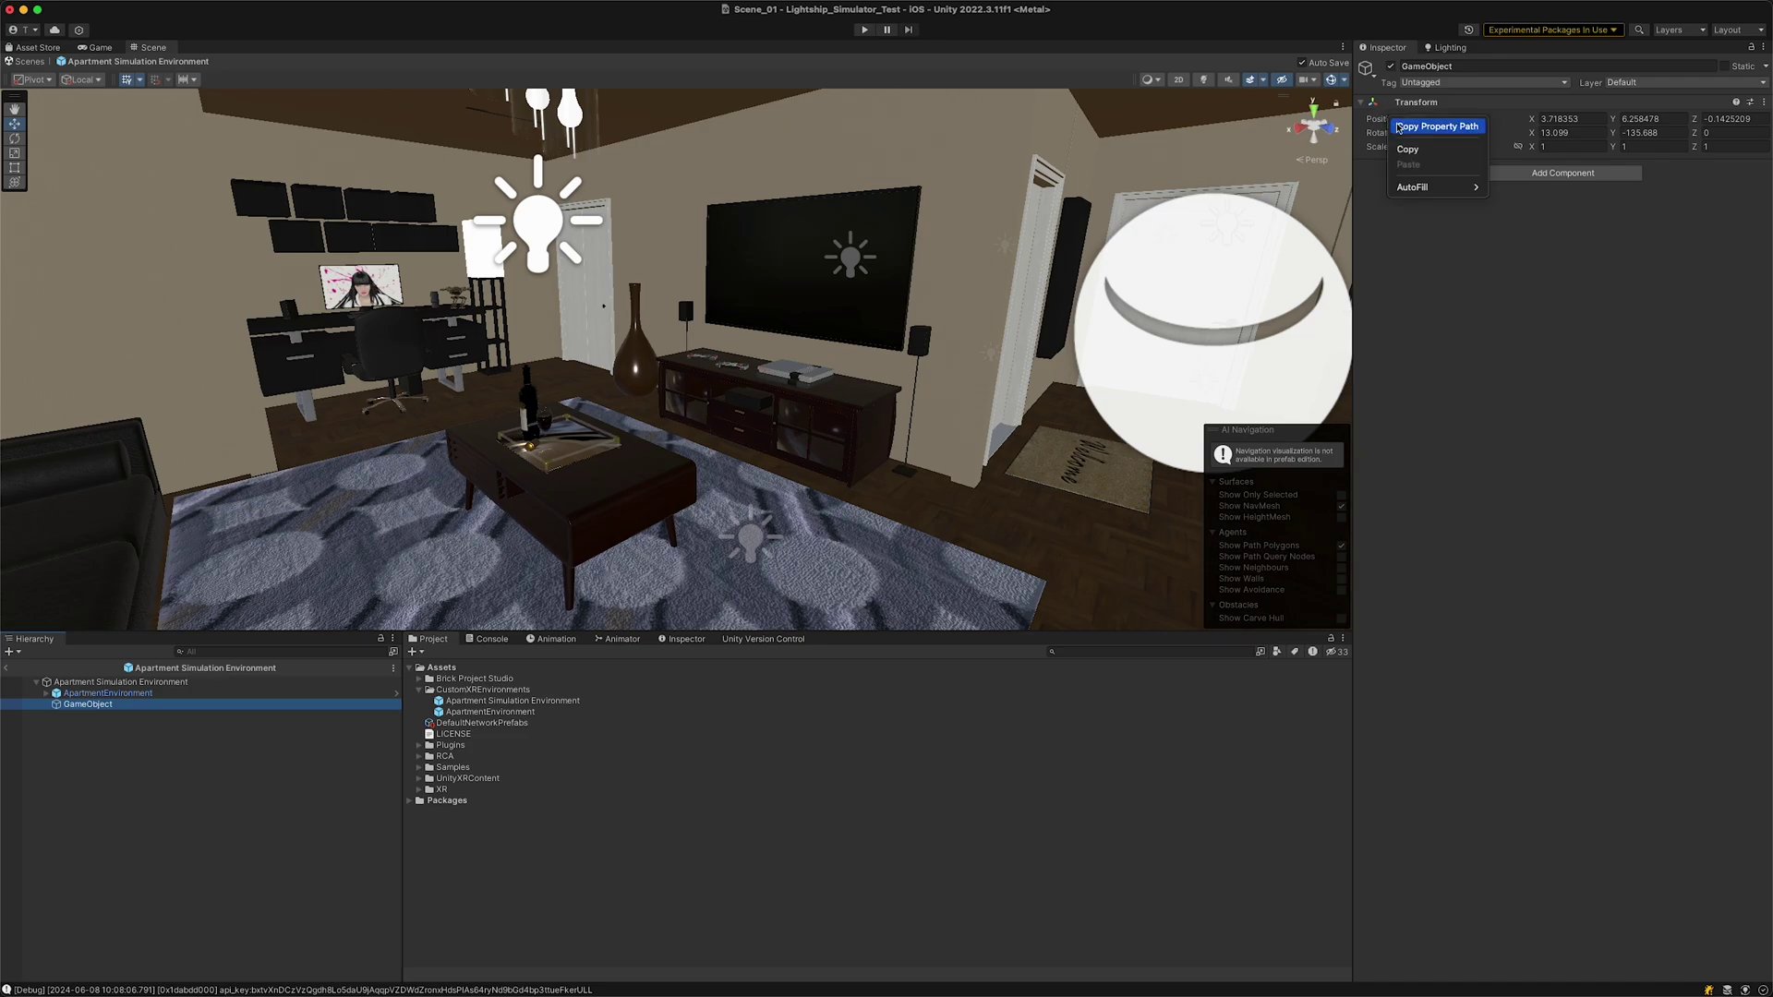
left_click(1405, 148)
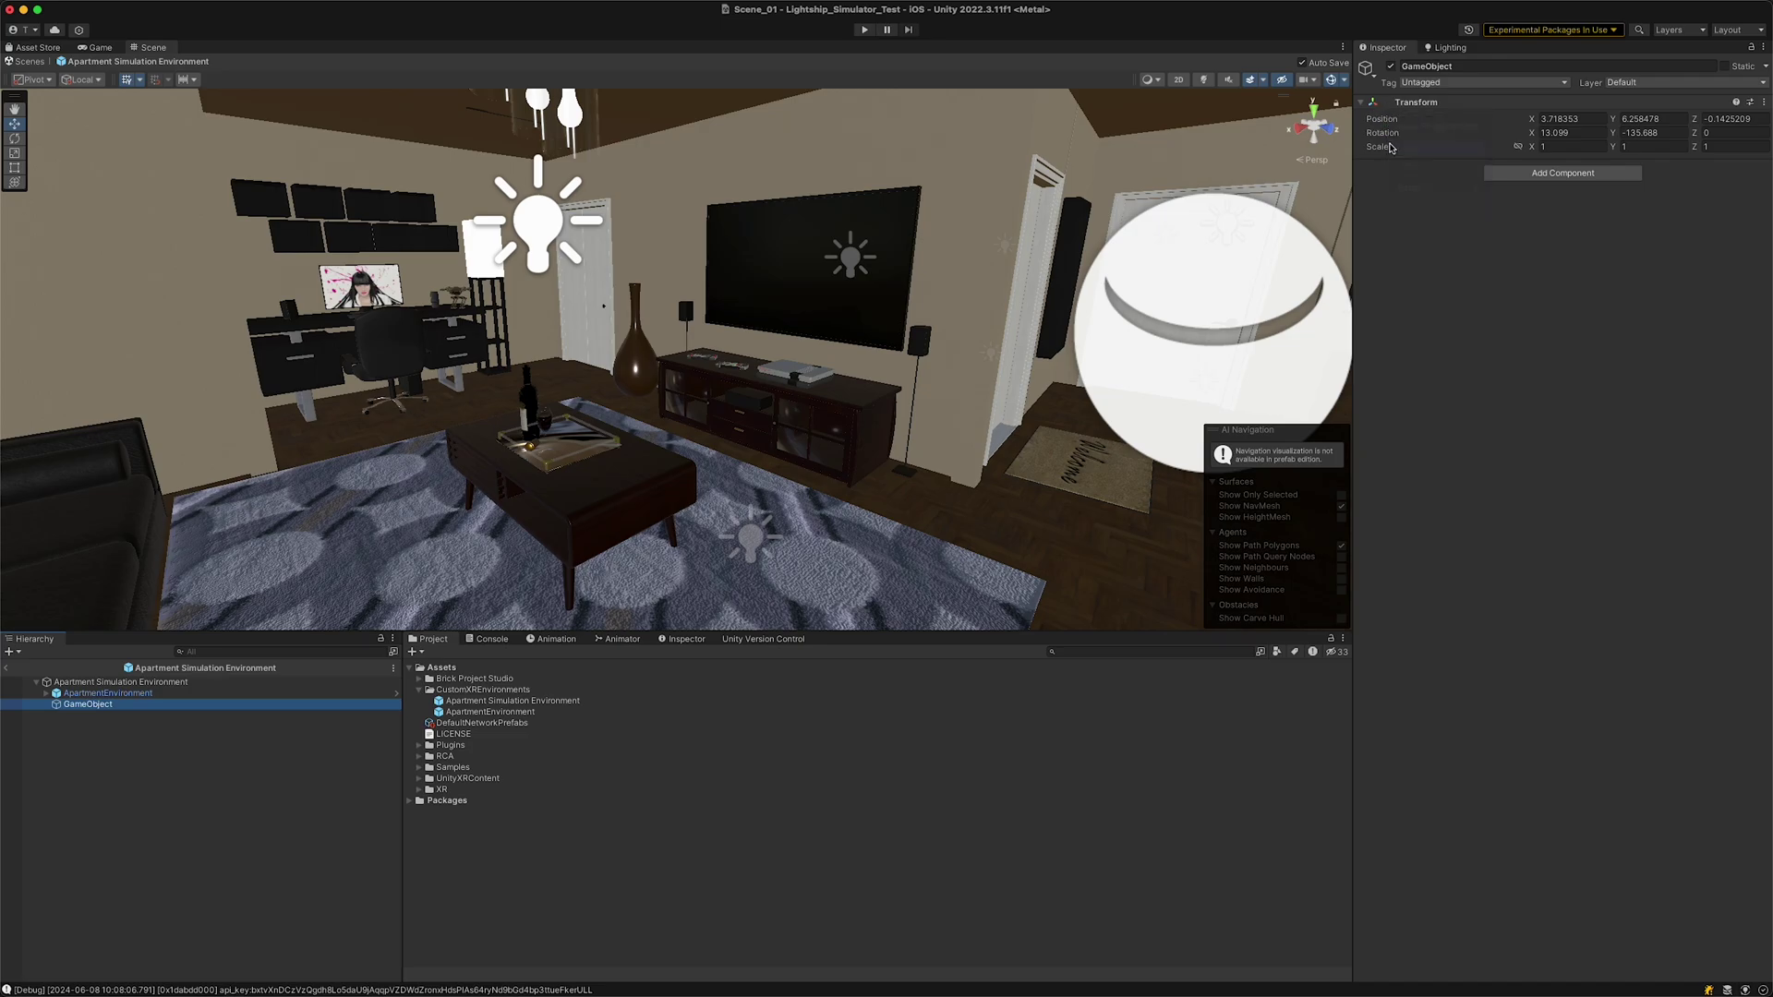
left_click(147, 681)
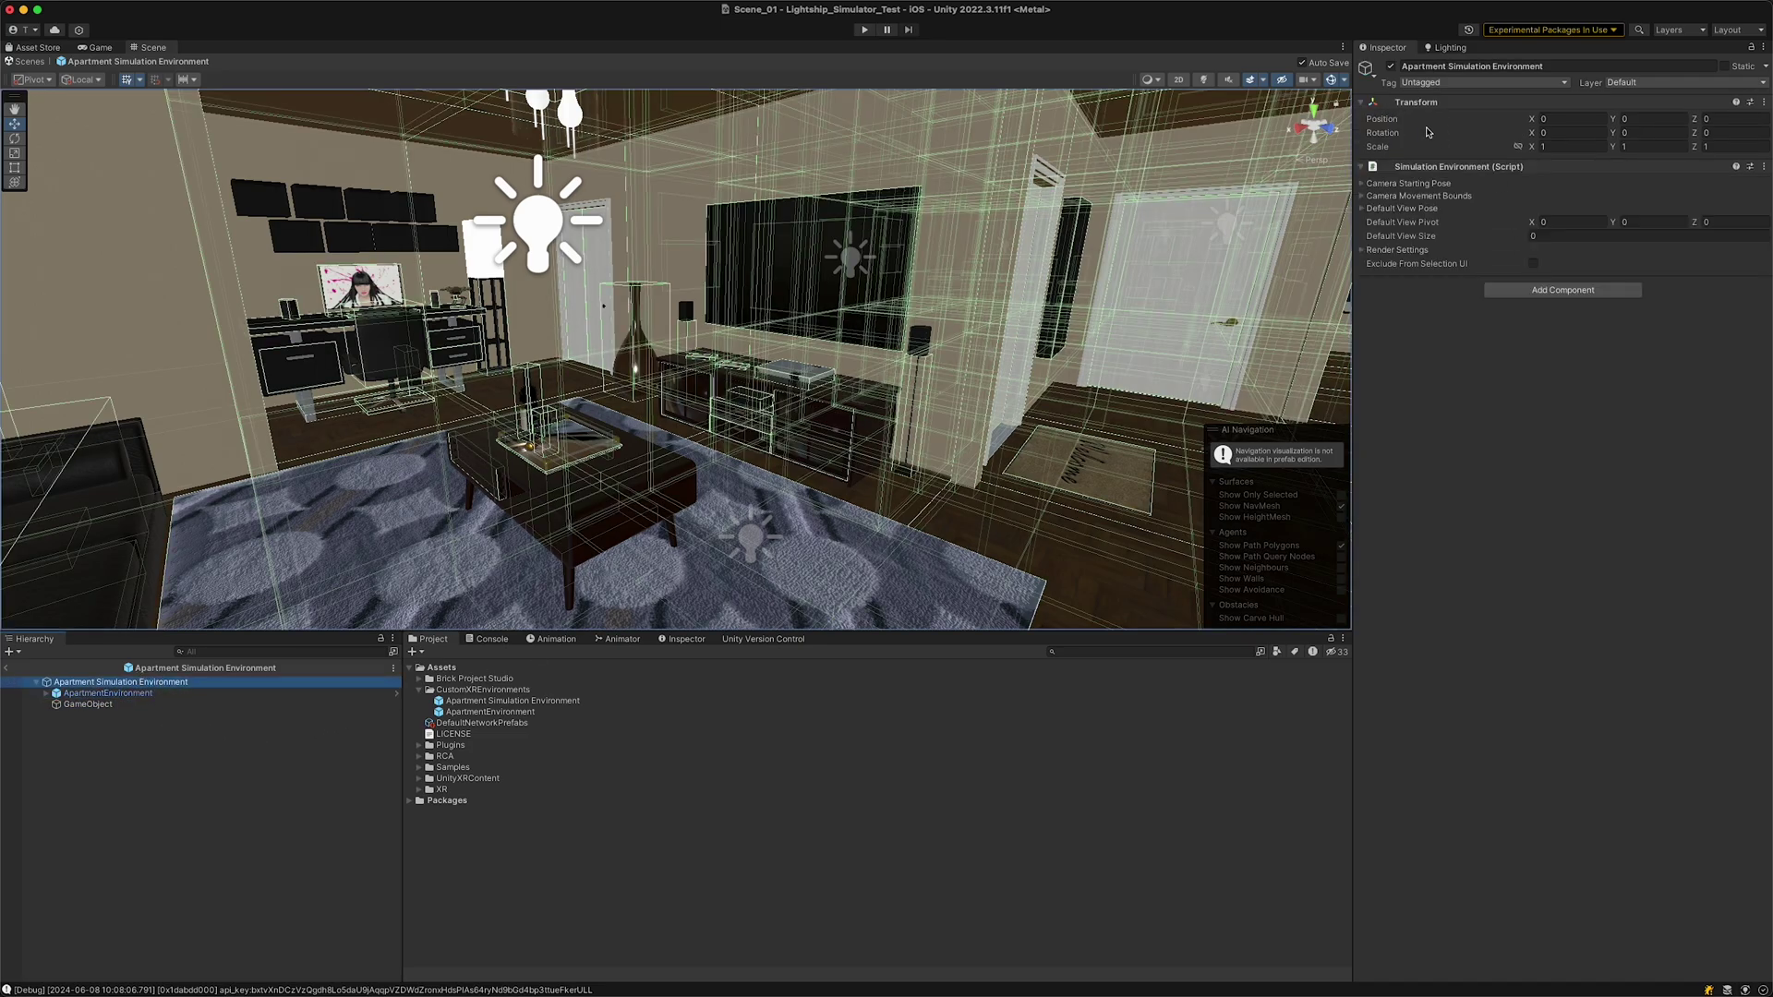
left_click(1362, 183)
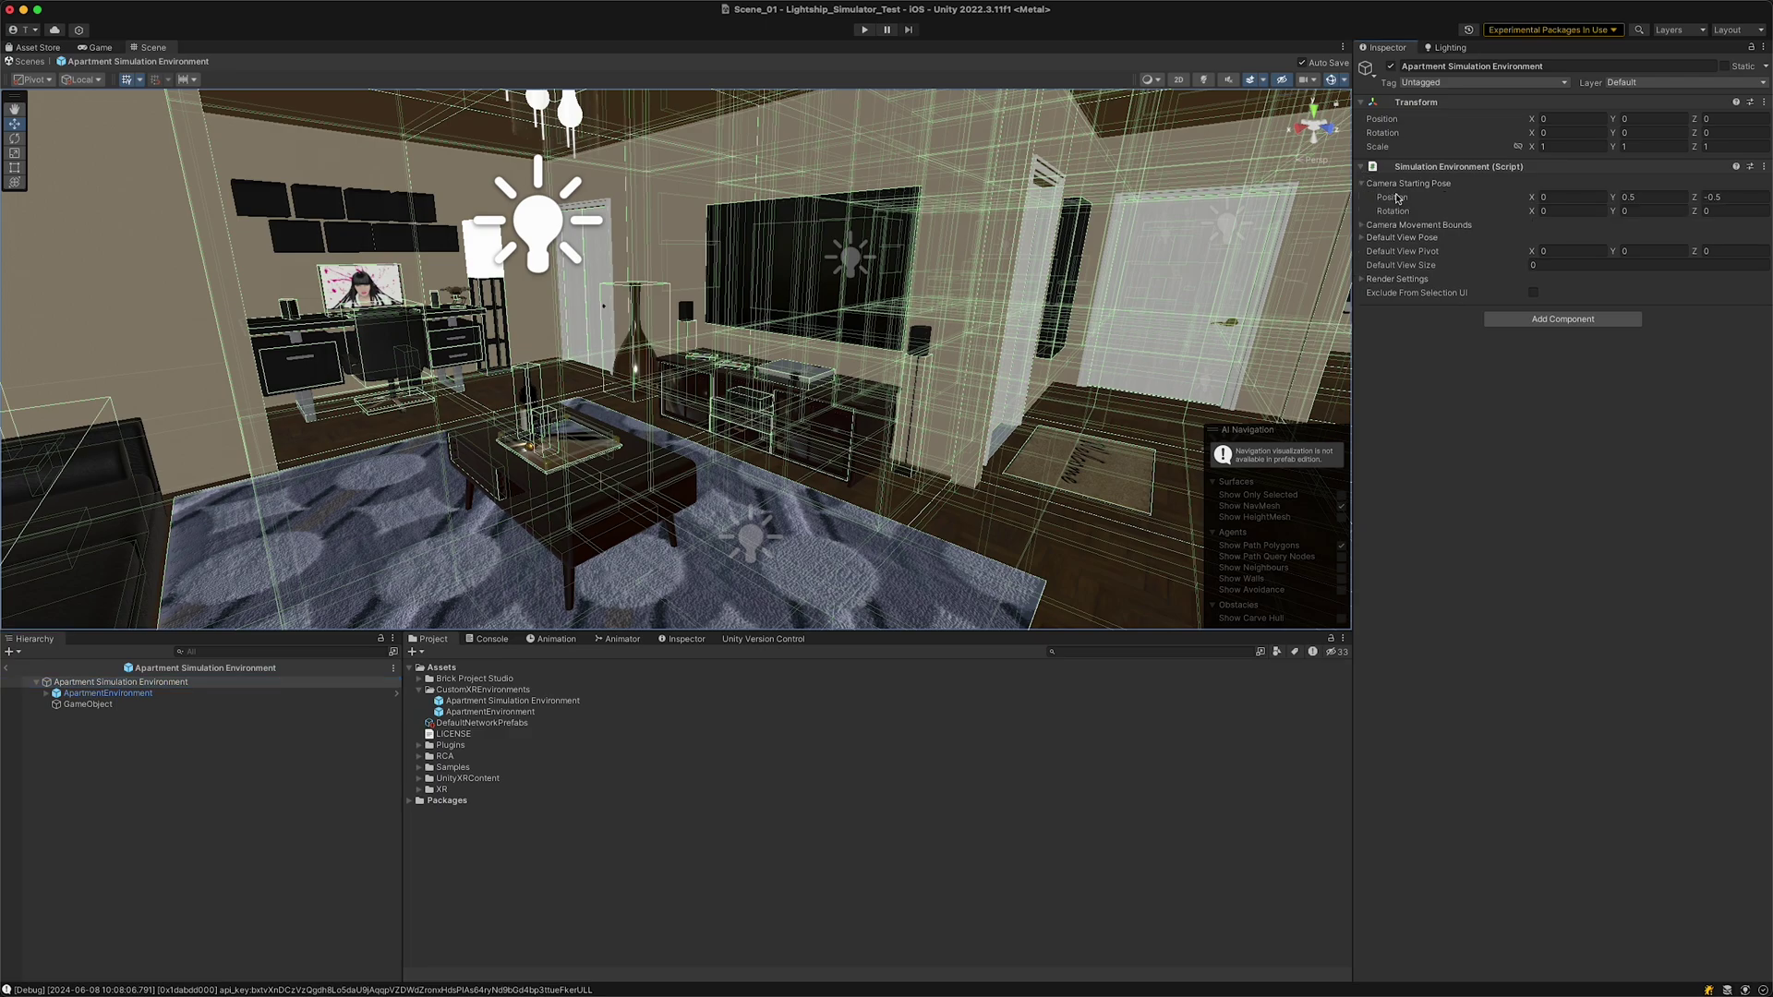
right_click(1401, 199)
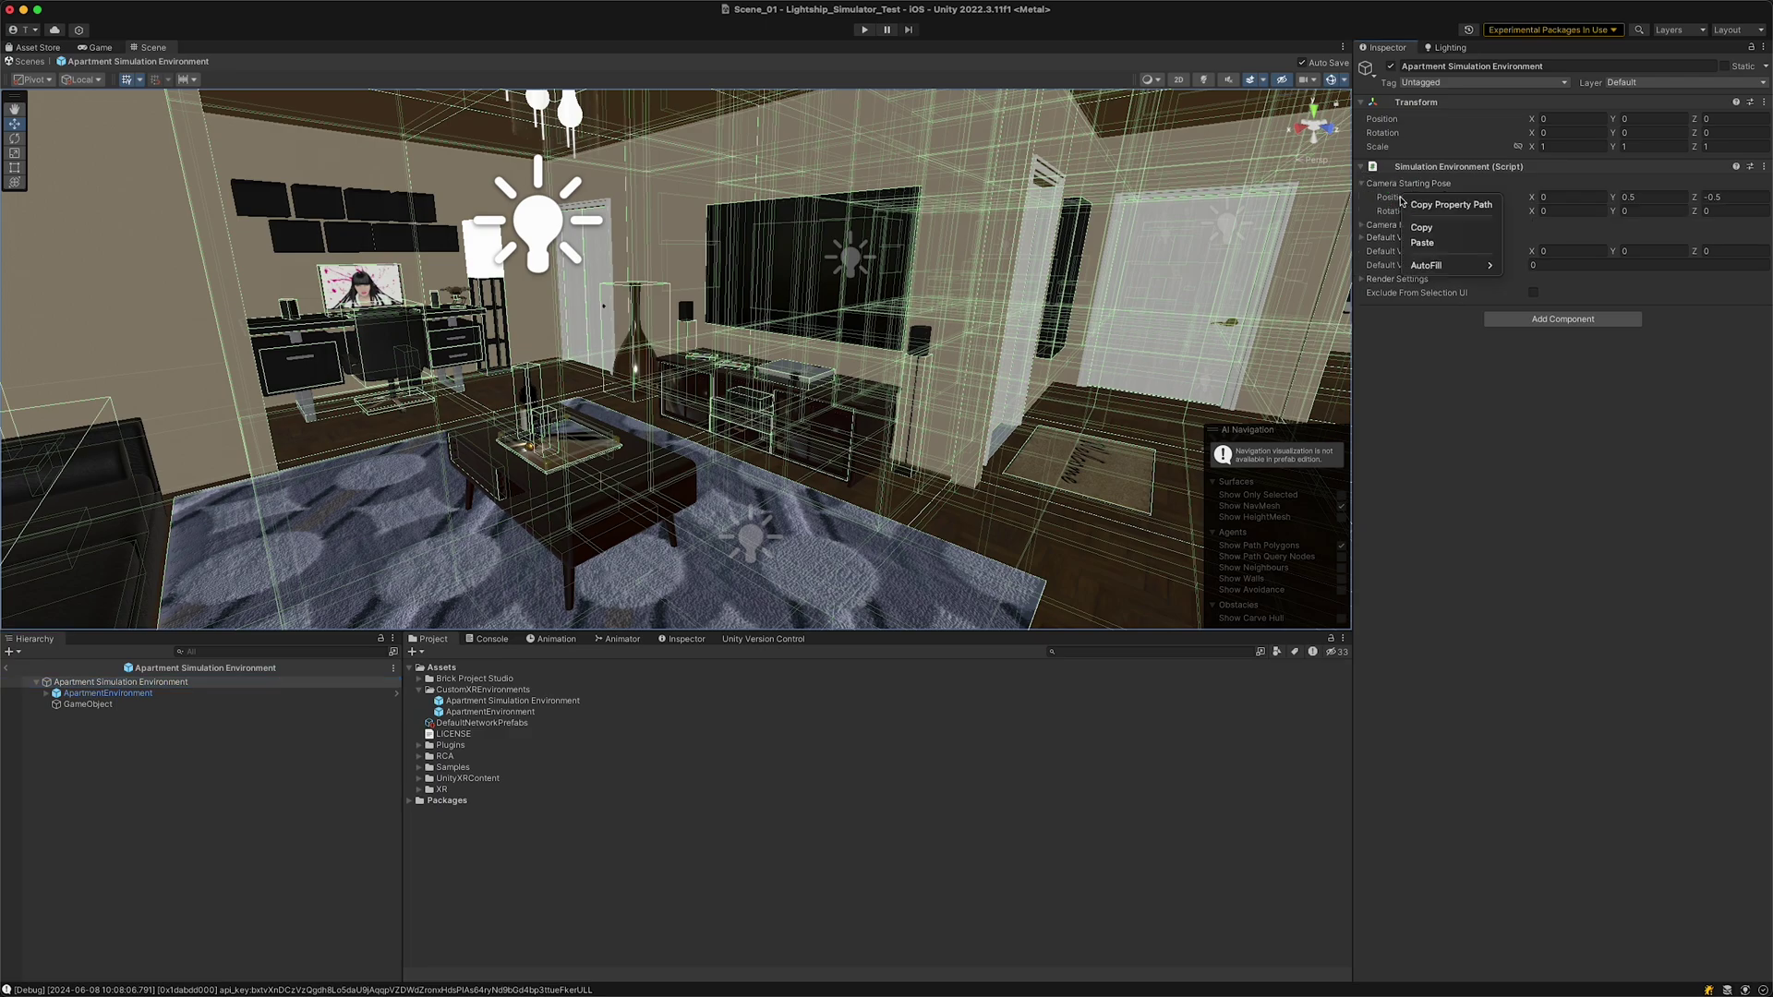
left_click(1437, 242)
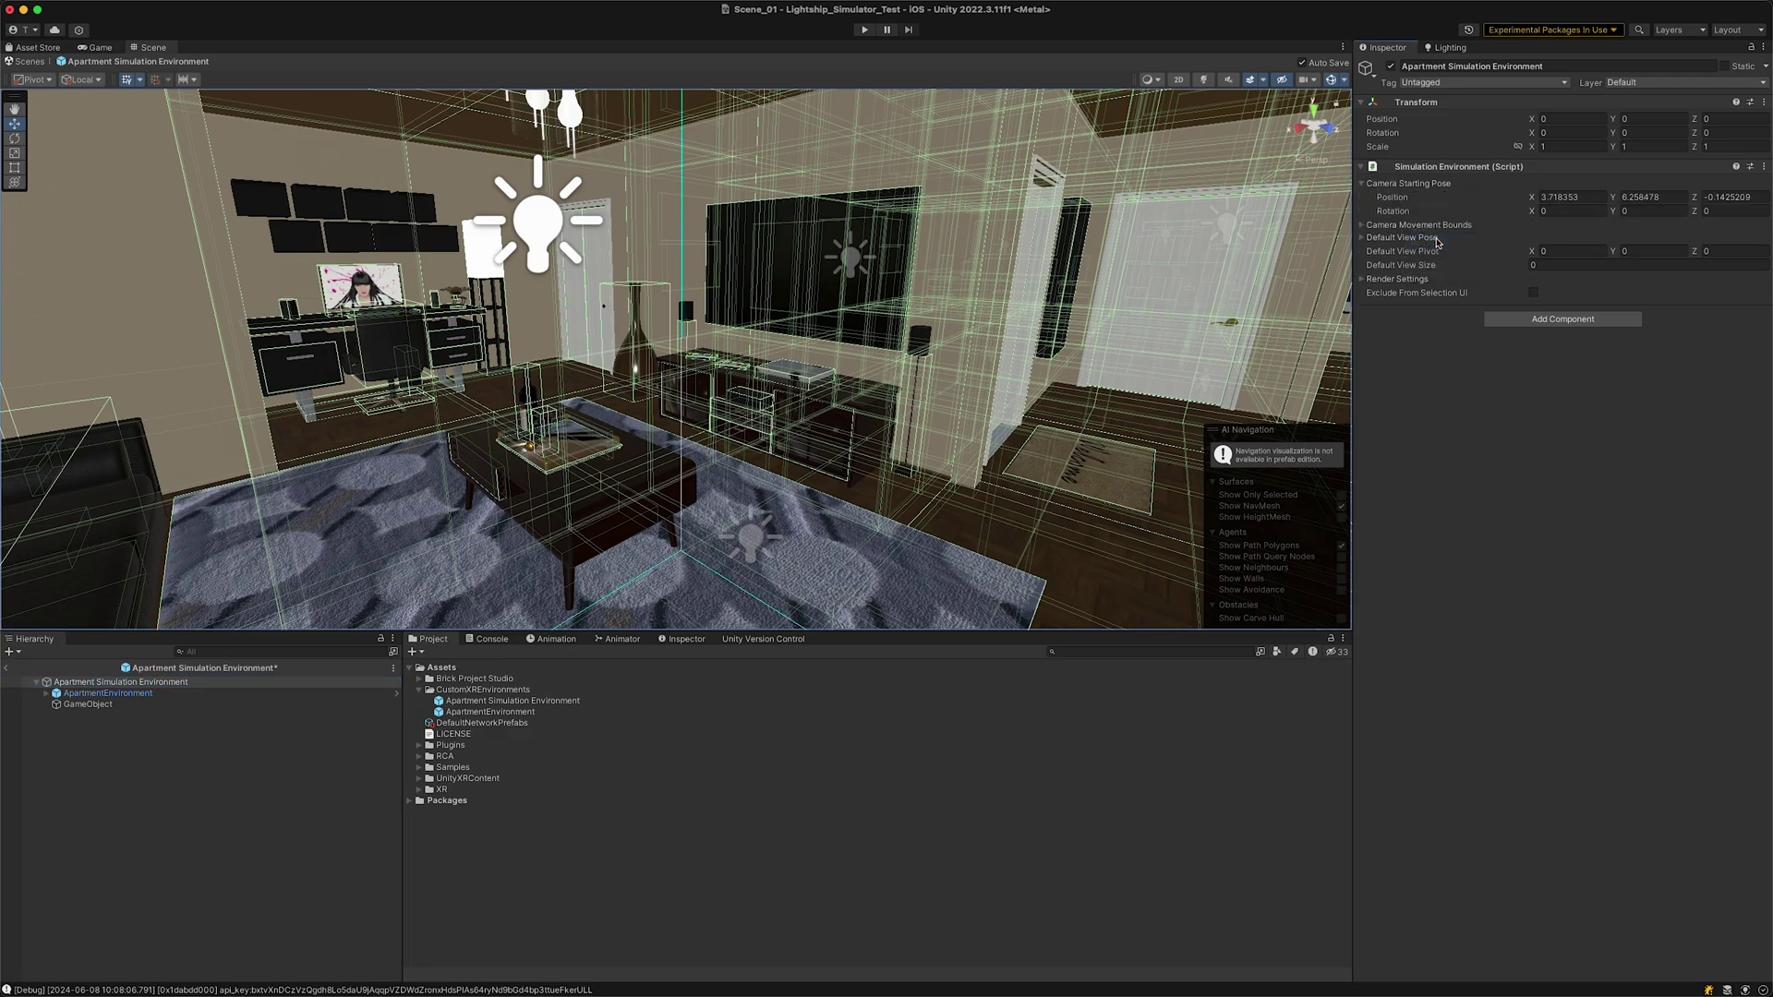
Step: Copy the empty GameObject's rotation as a quaternion into the Camera Starting Pose rotation of Apartment Simulation Environment
left_click(88, 705)
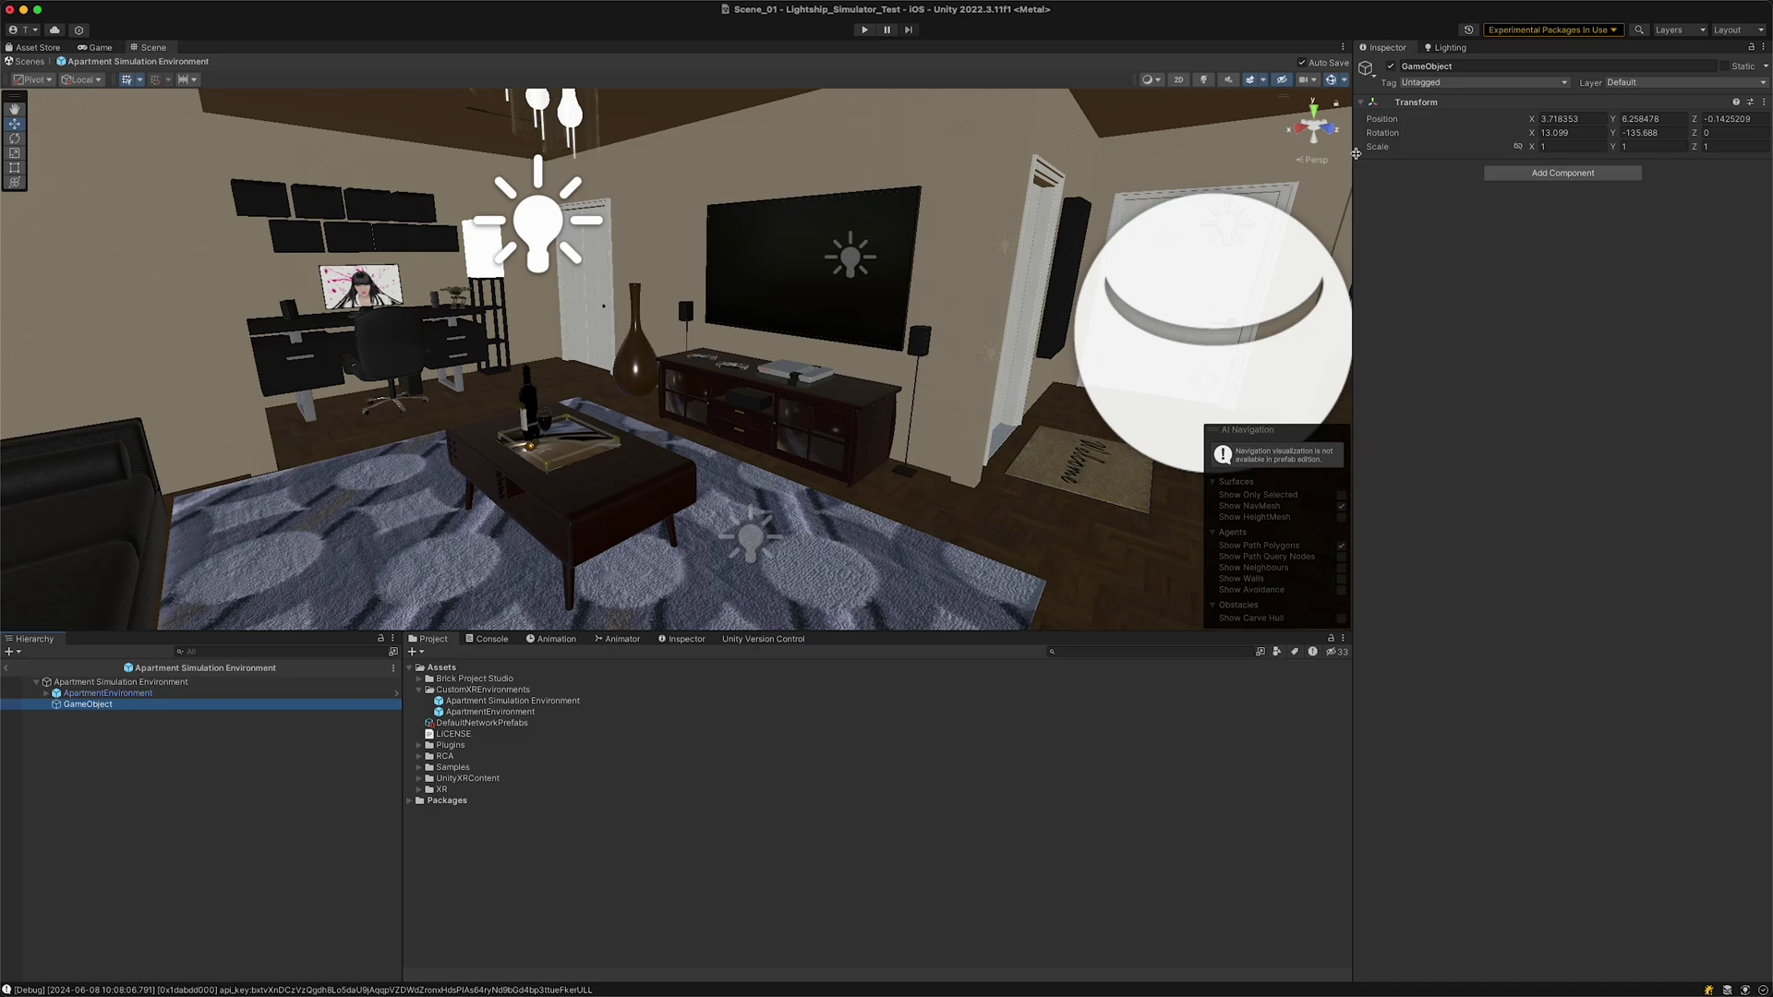
right_click(1386, 137)
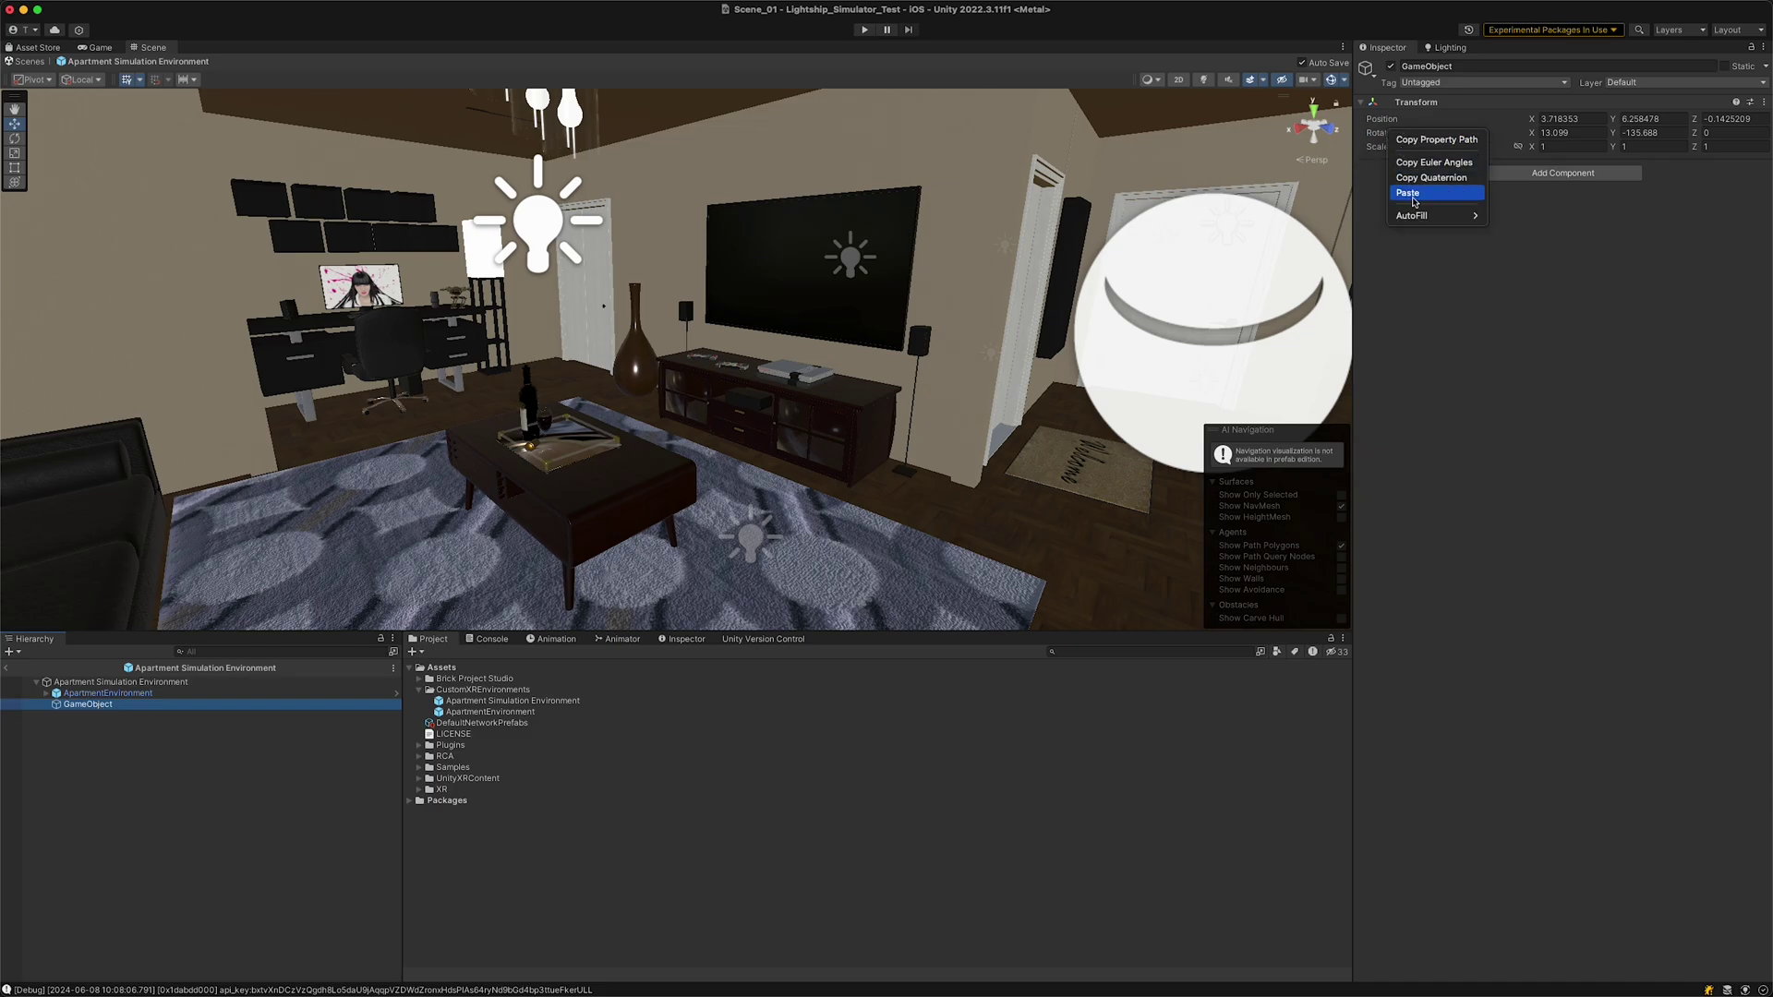
left_click(1461, 178)
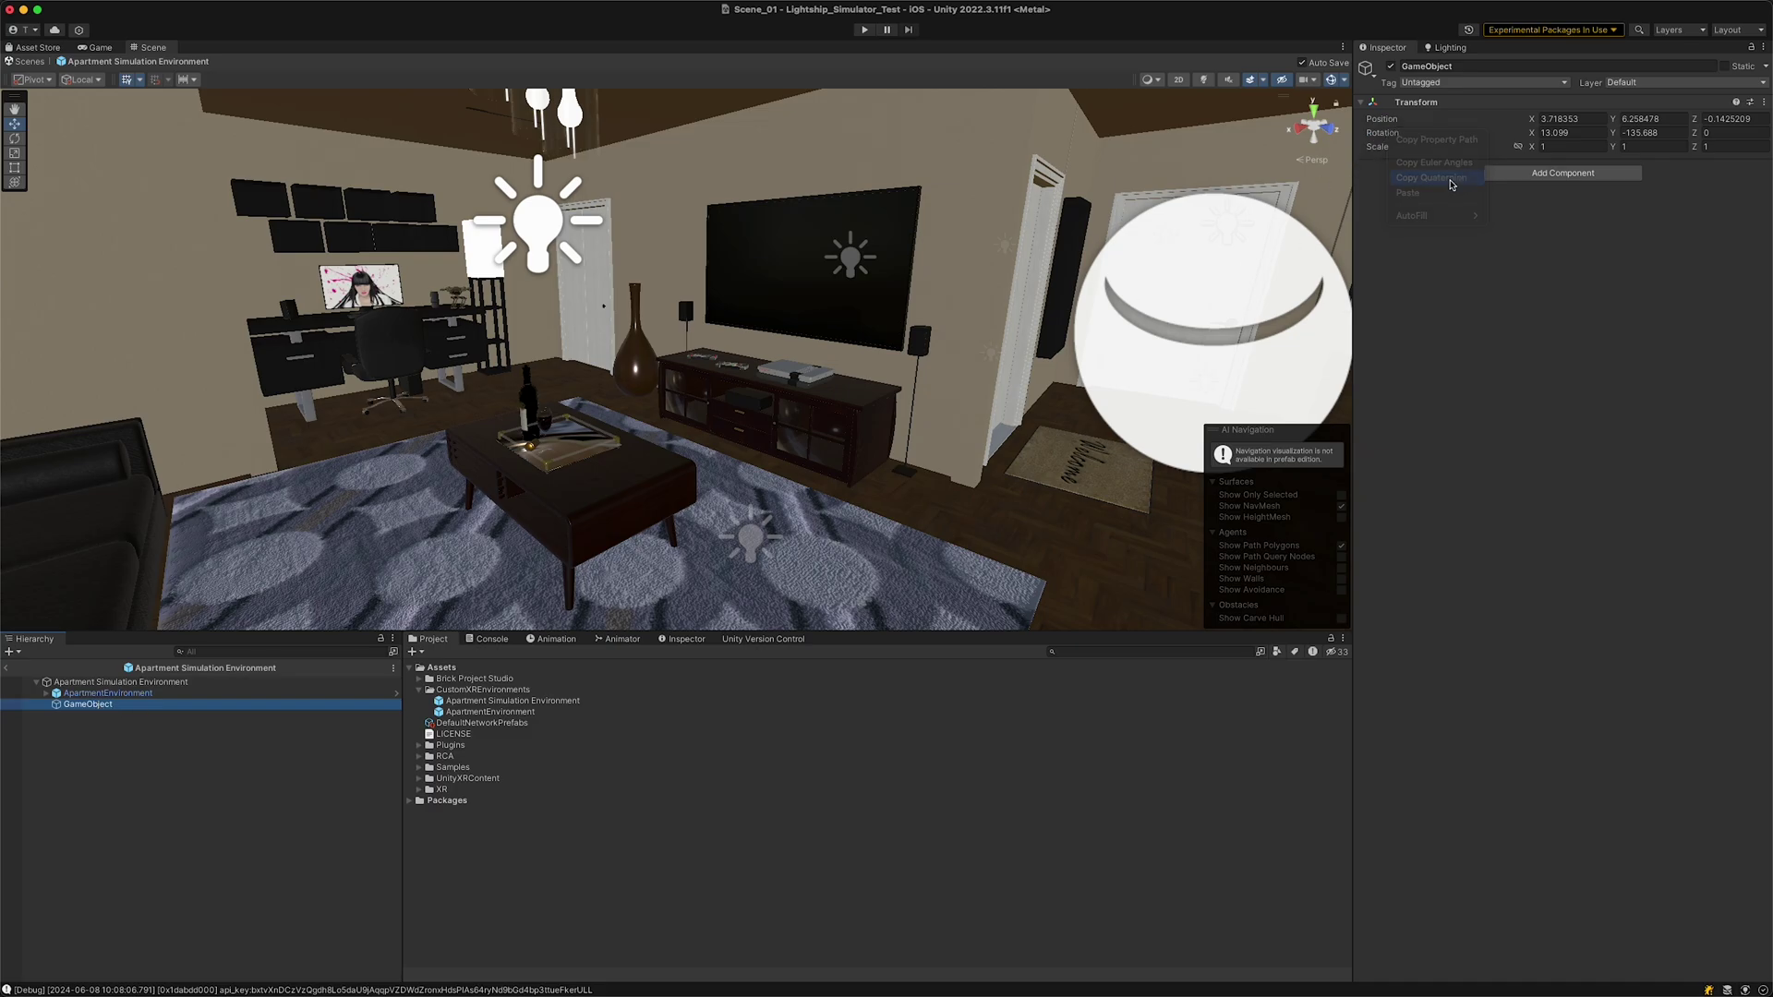
left_click(156, 682)
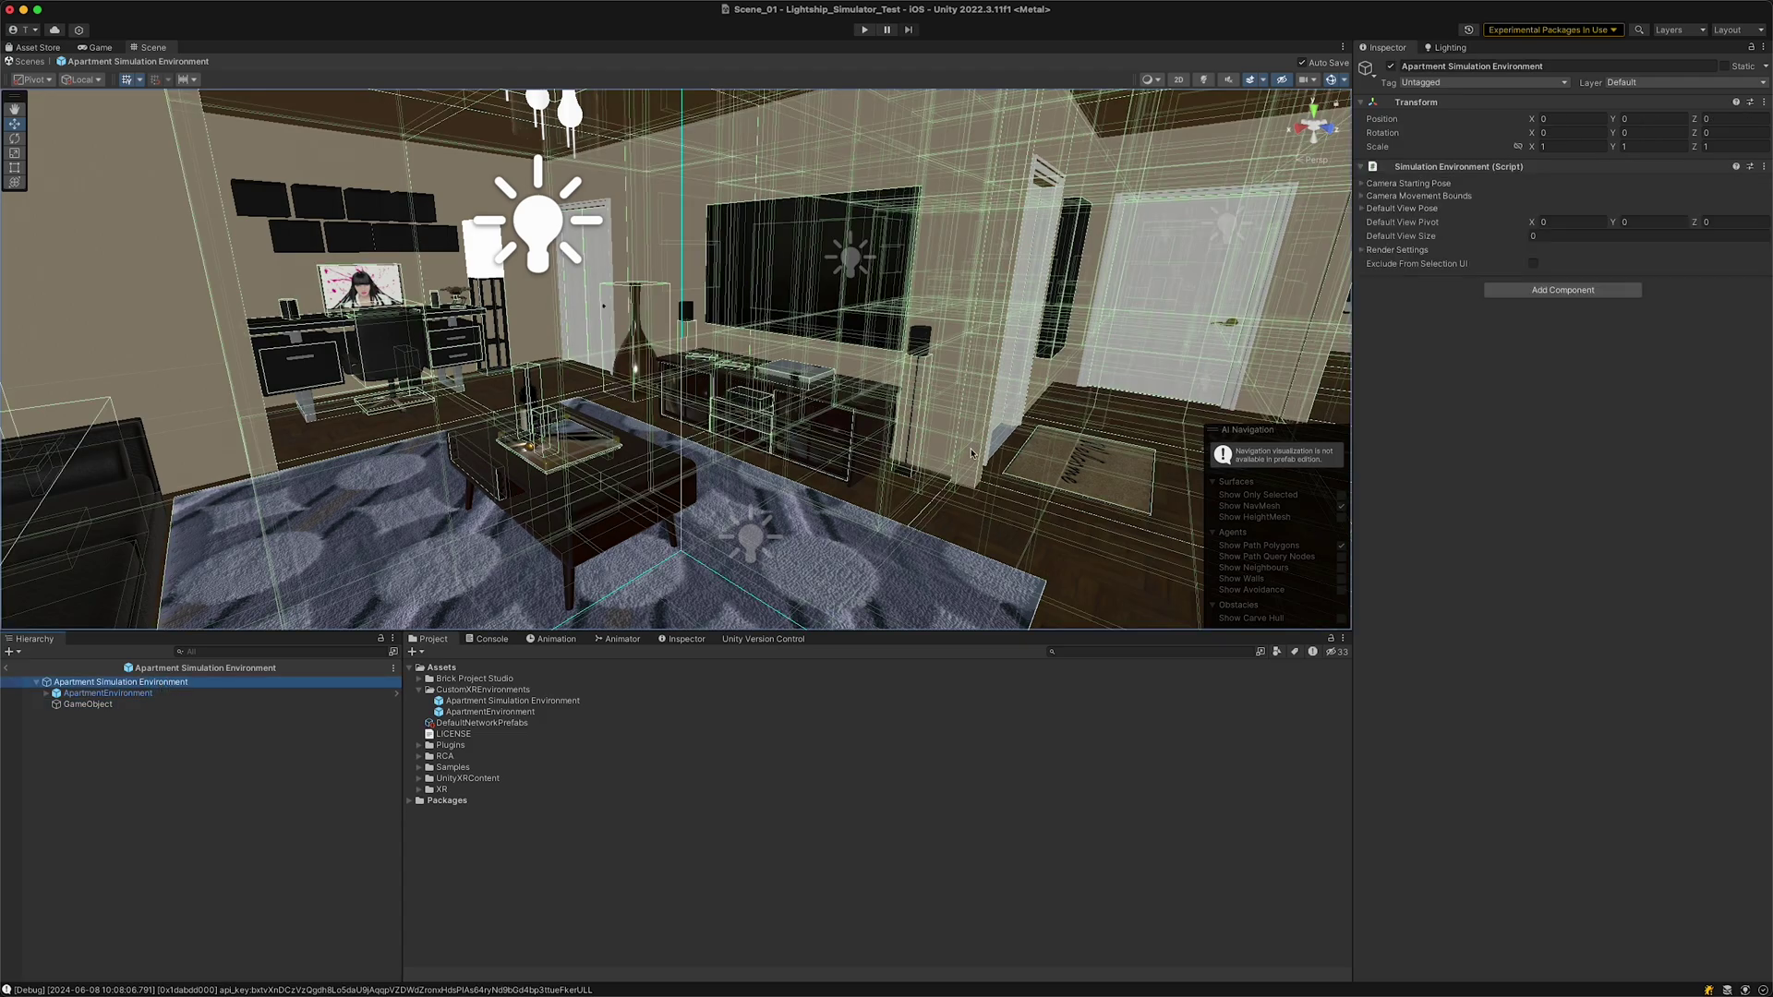
left_click(1362, 184)
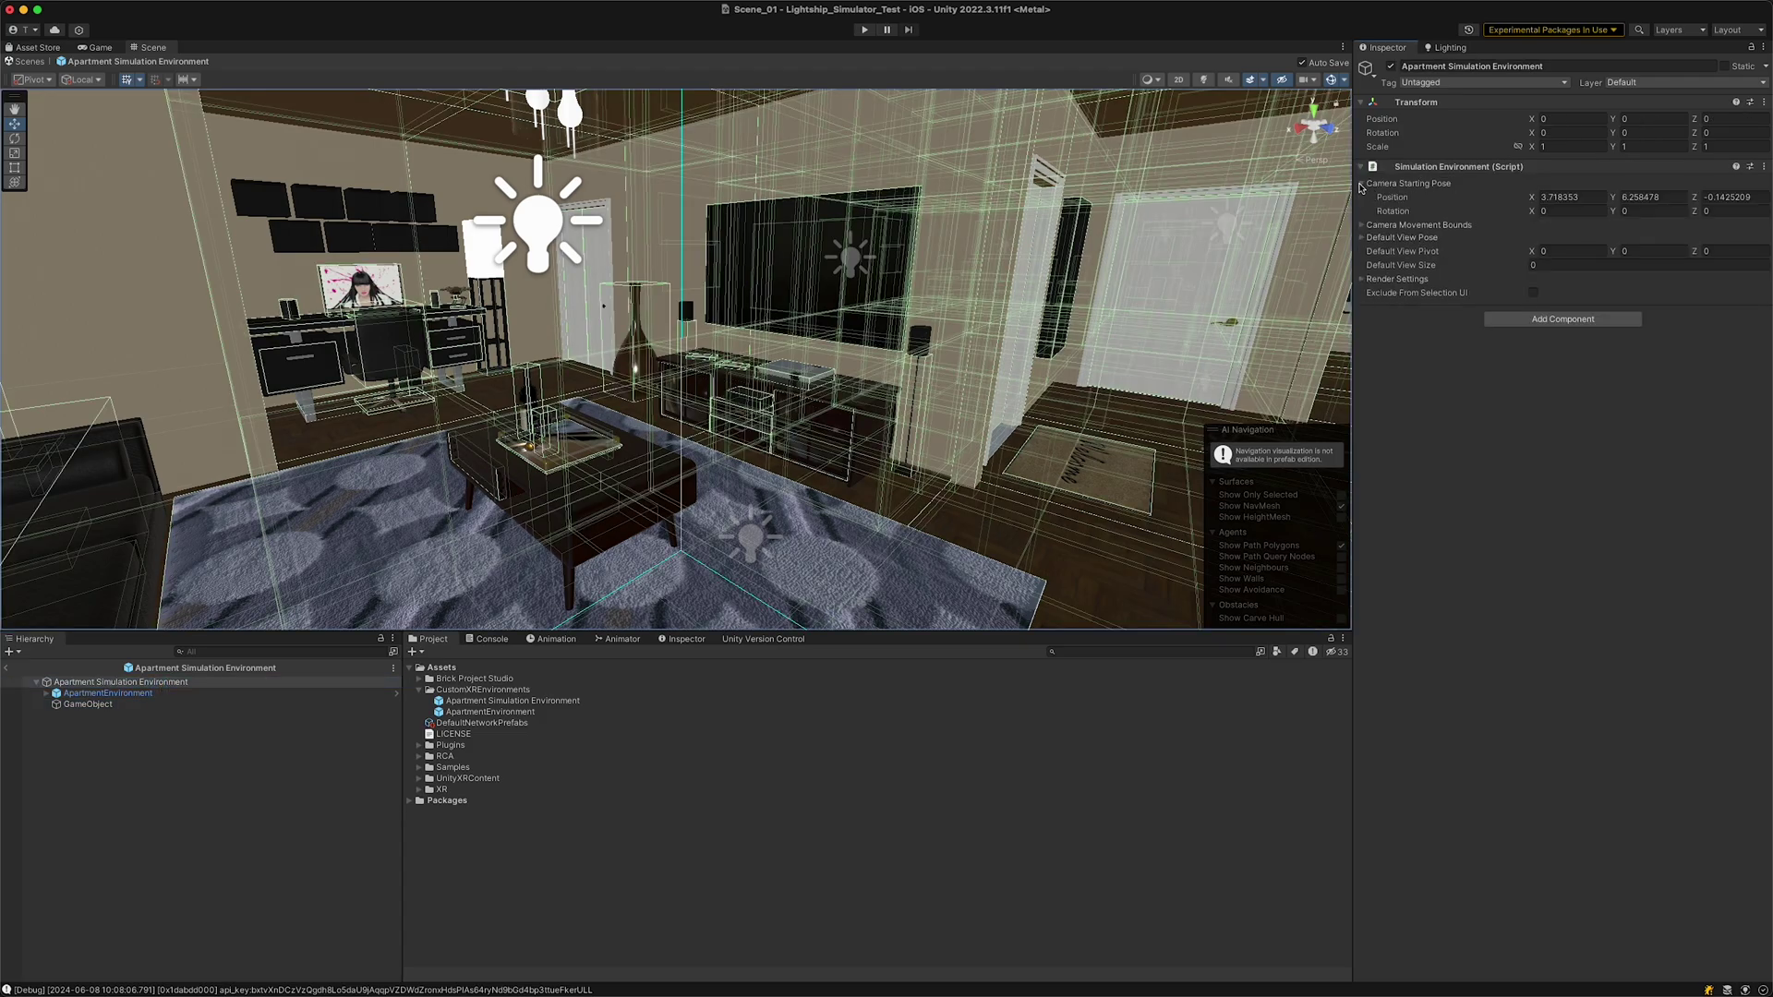
right_click(1401, 216)
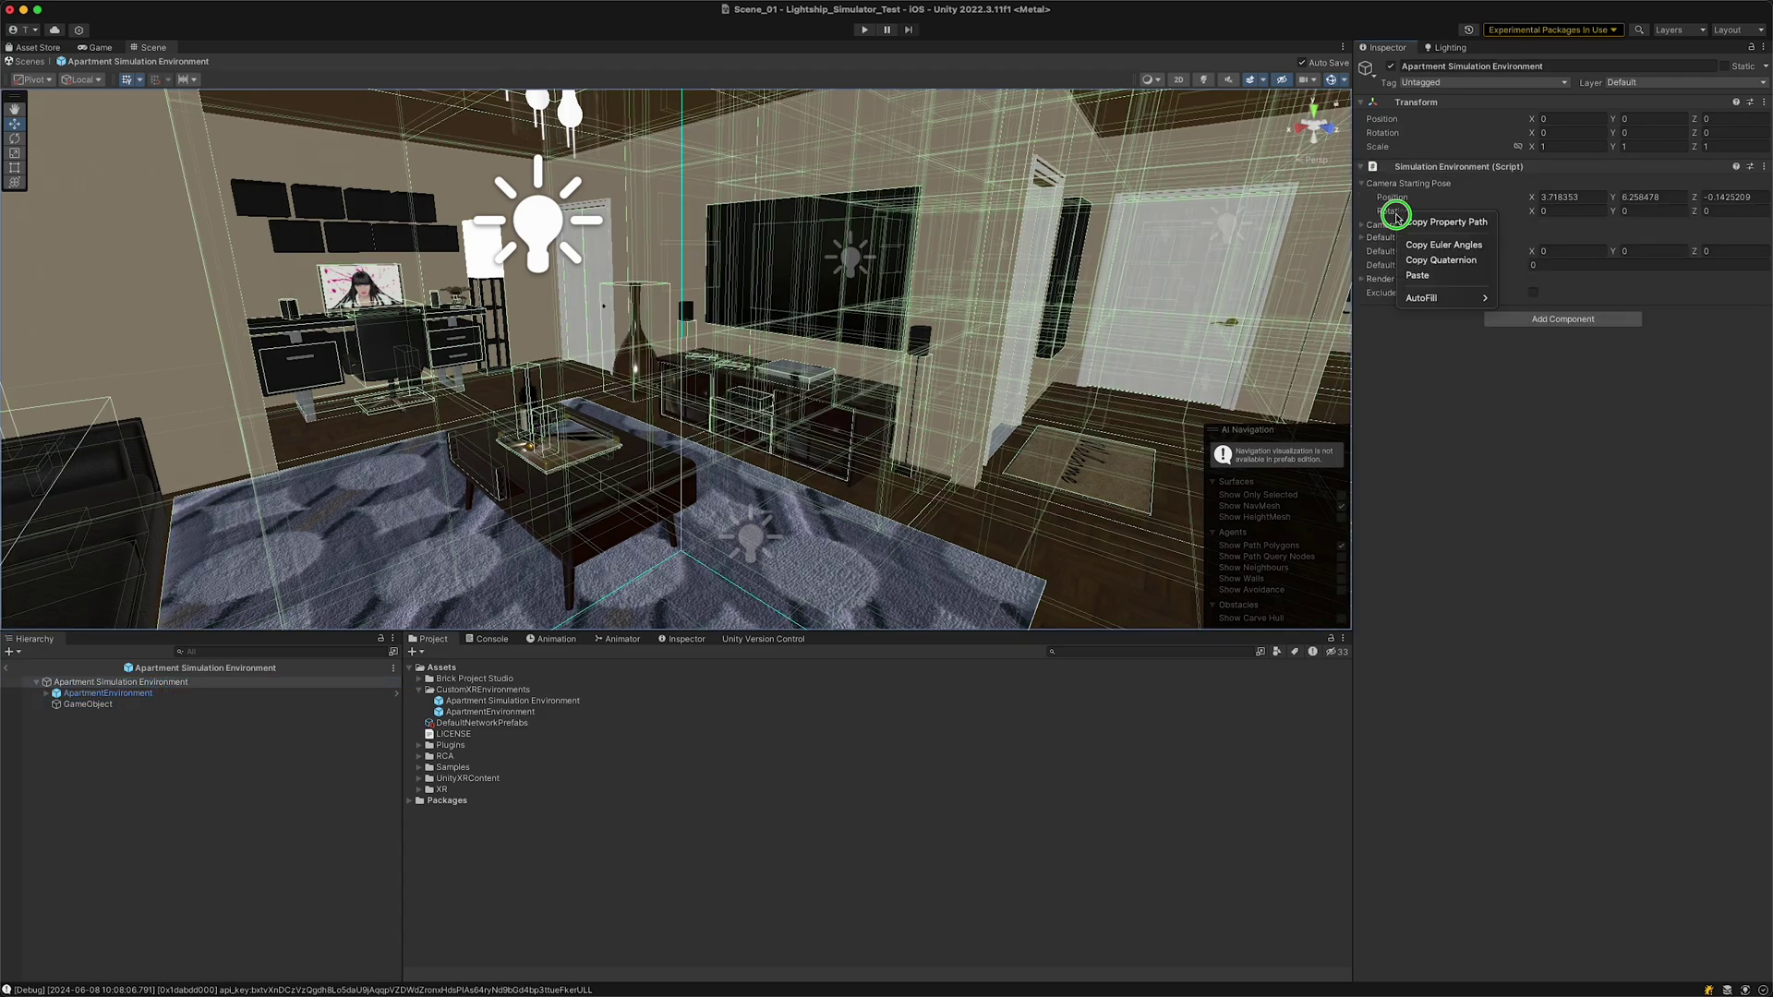
left_click(1418, 275)
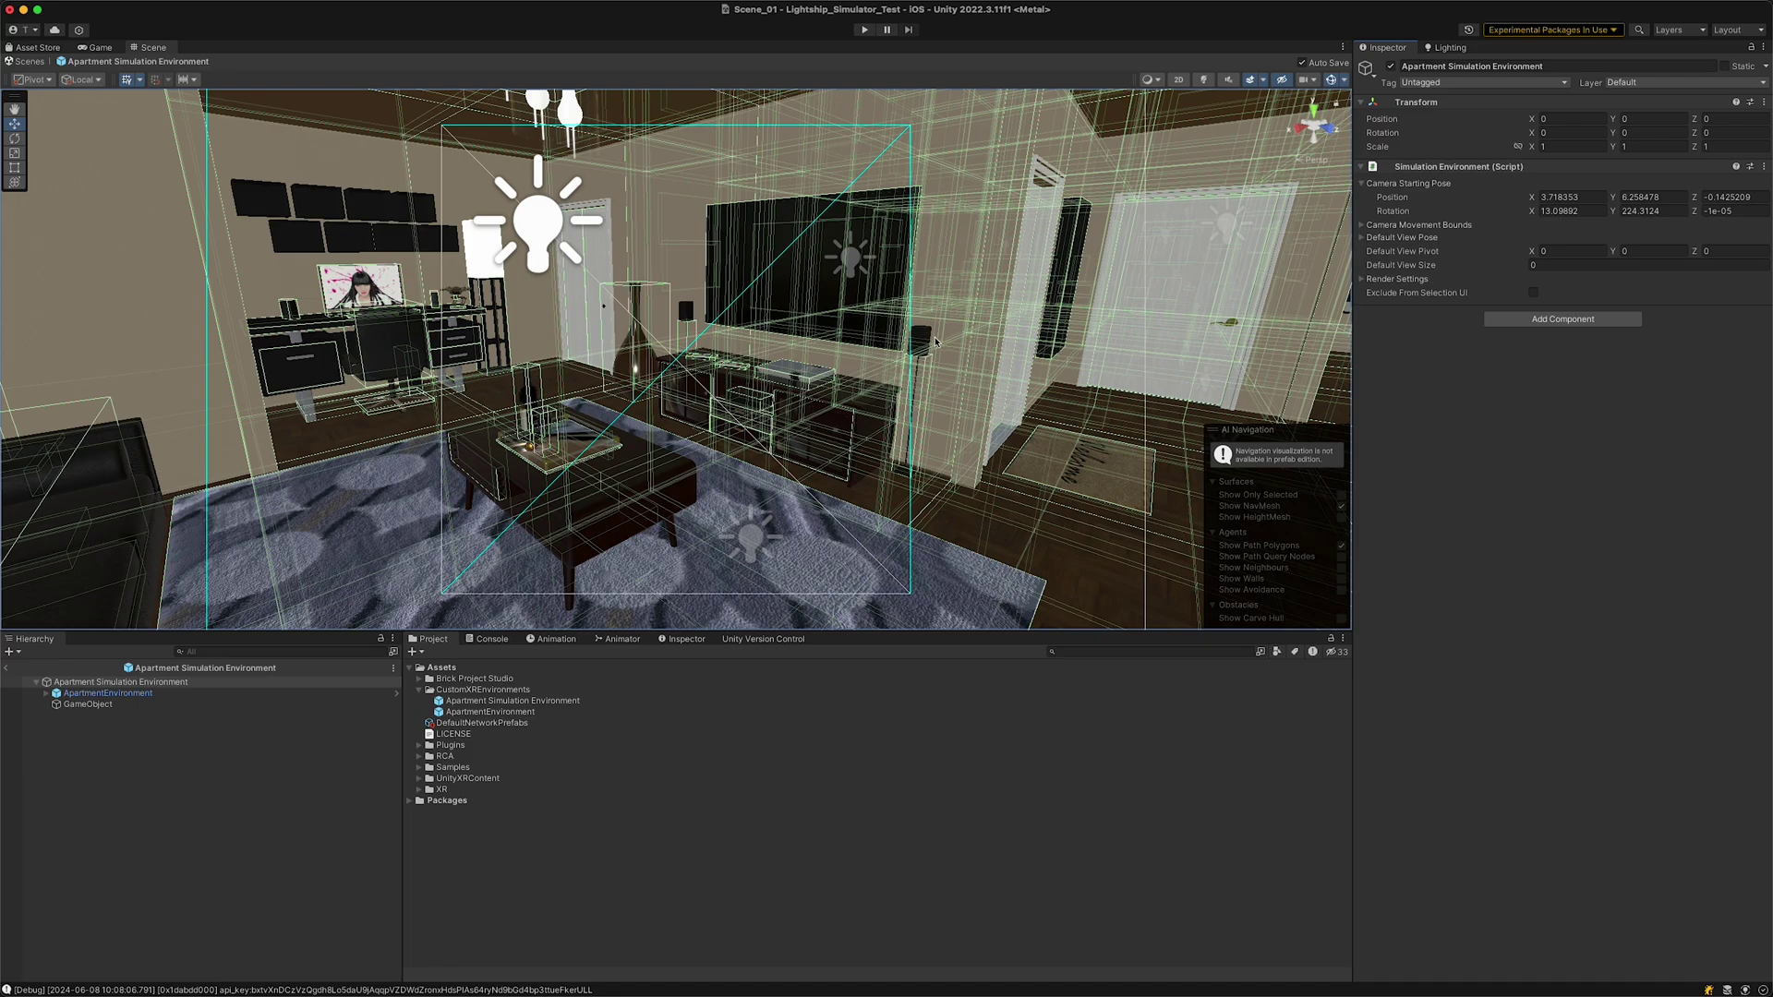
Step: Check the camera pose marker in the living room and delete the helper GameObject
right_click_drag(894, 356, 1004, 318)
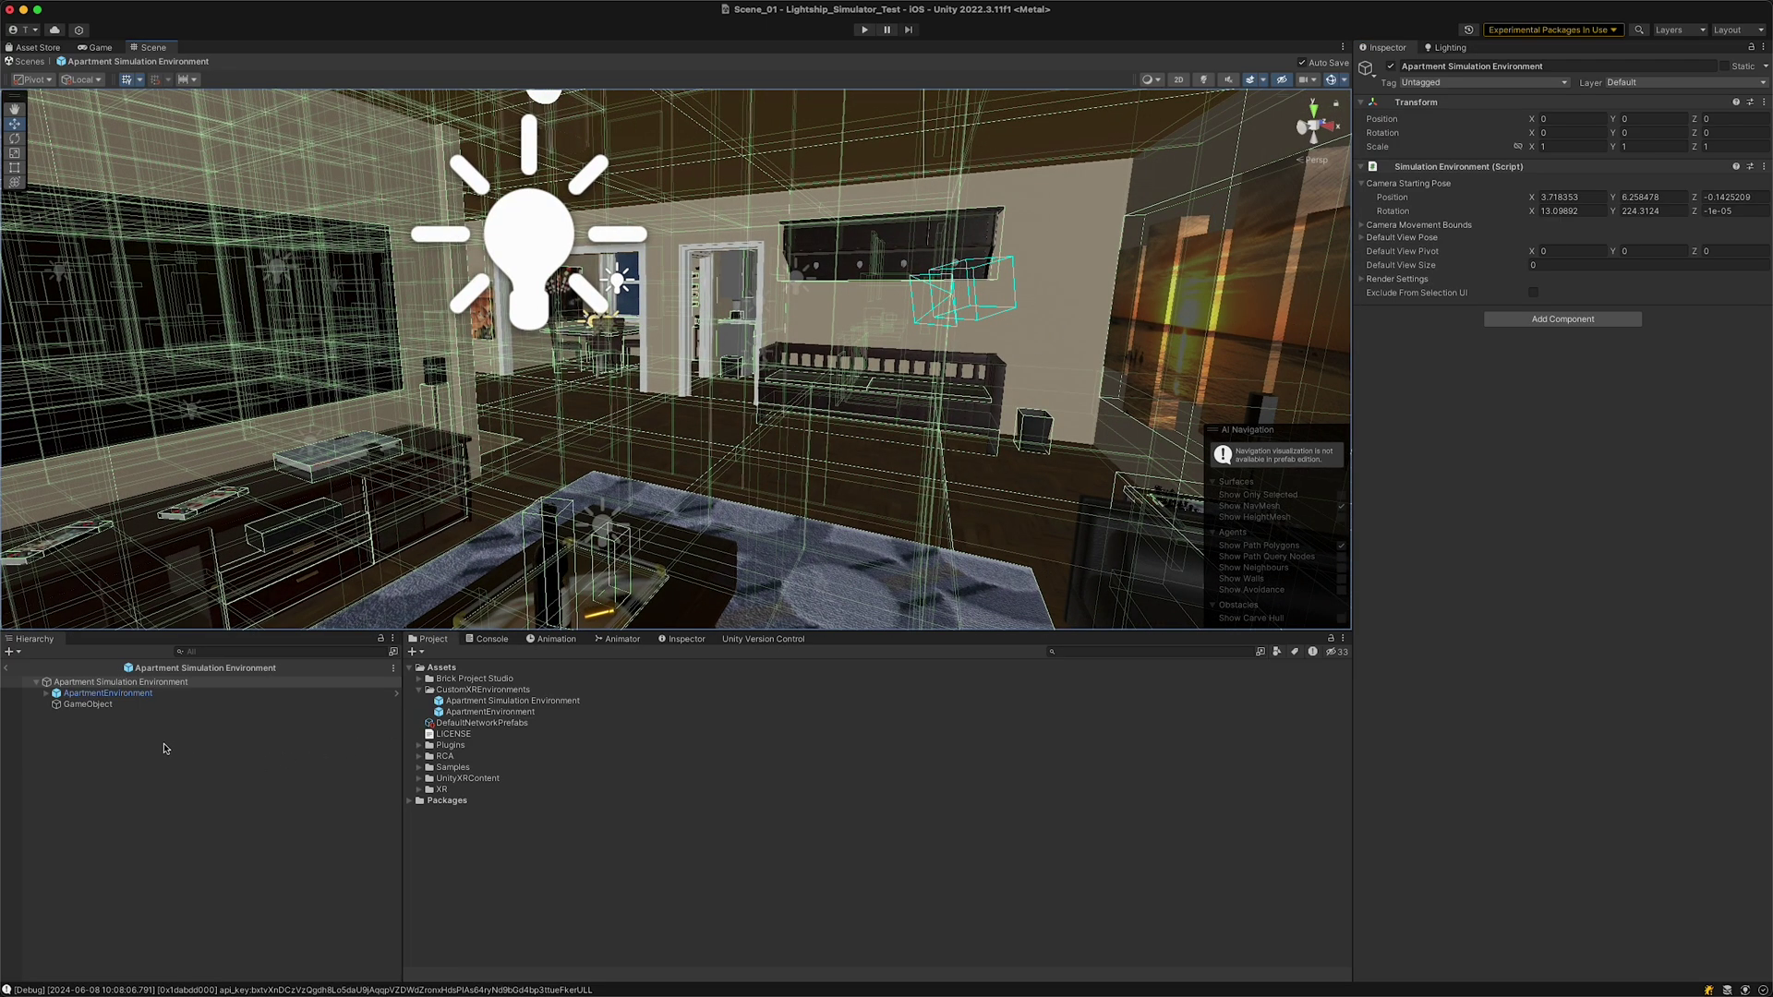
left_click(74, 719)
left_click(88, 706)
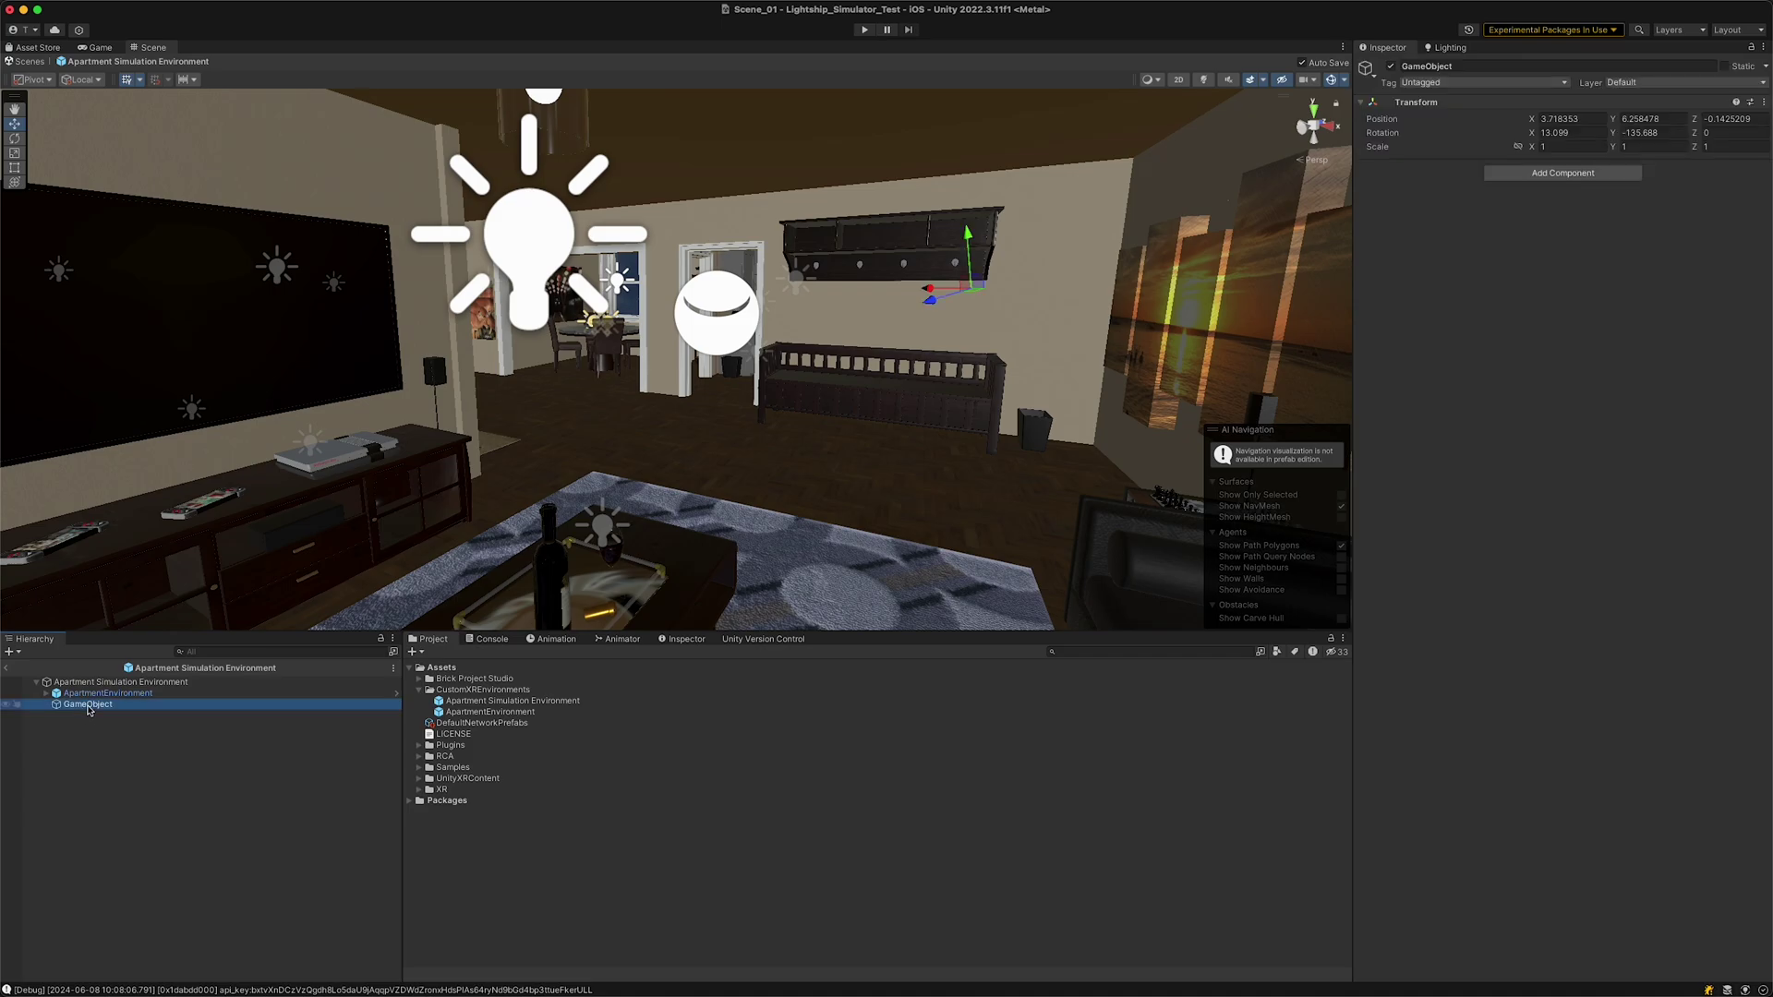
key("Delete")
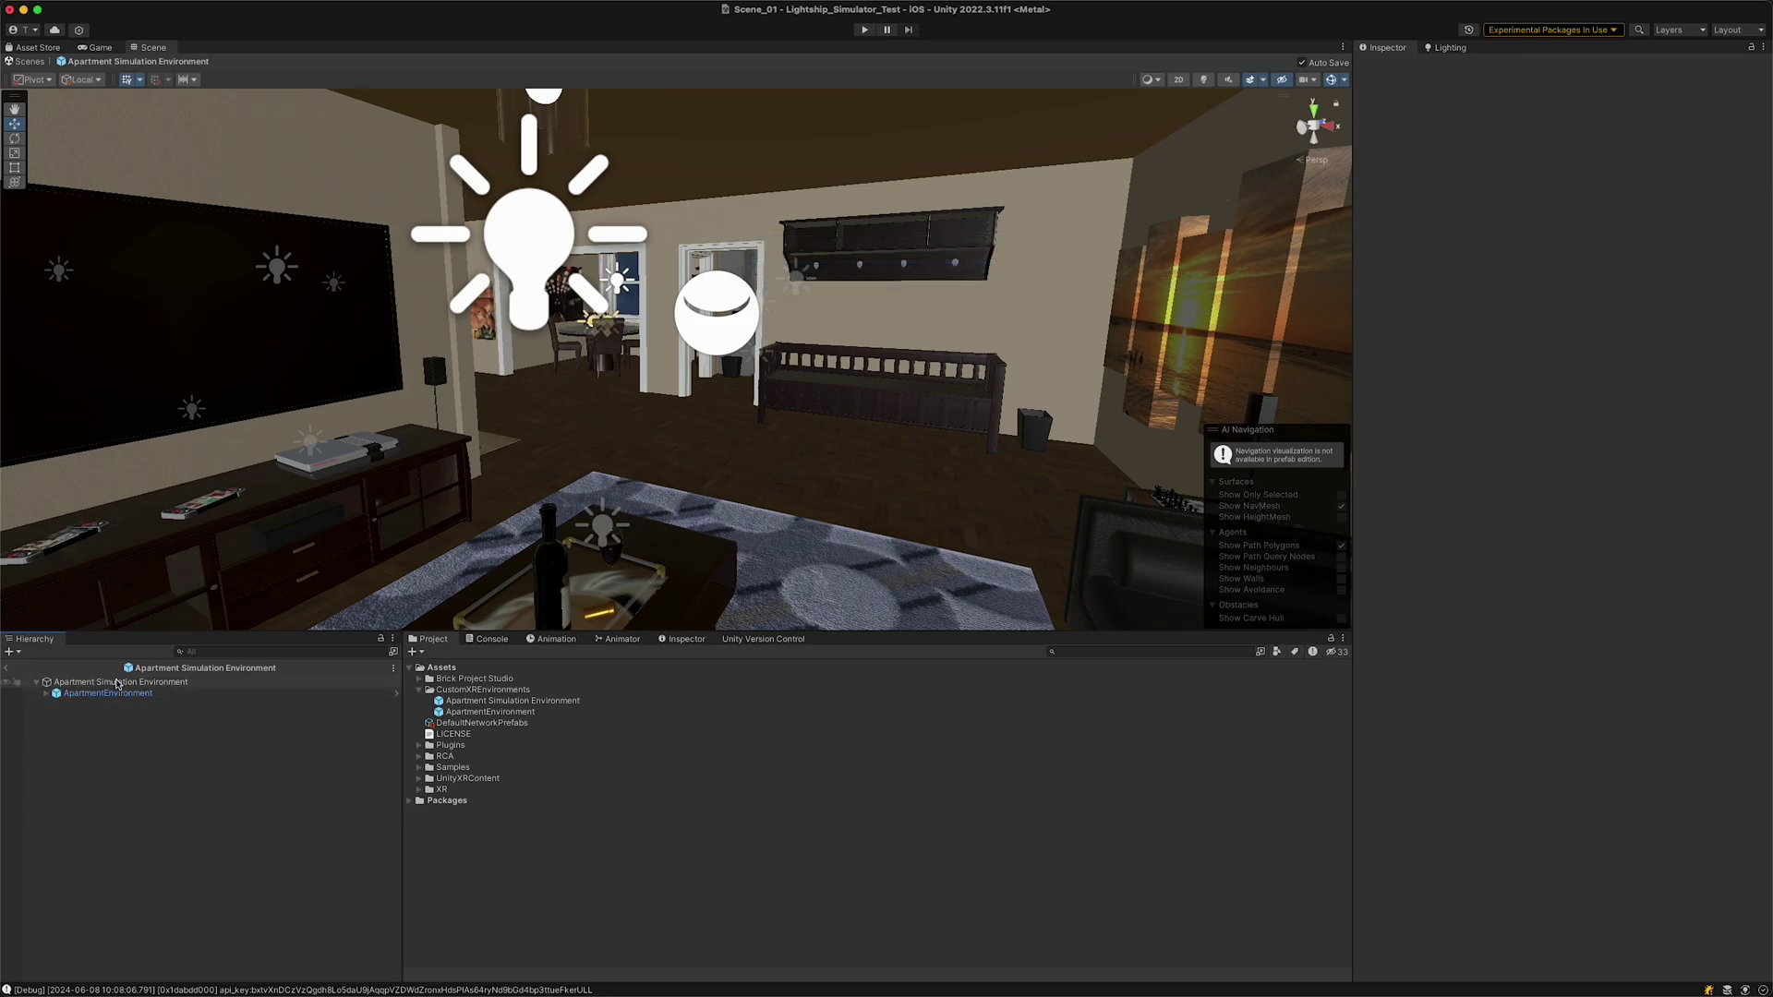
Step: Set the Camera Movement Bounds extents of Apartment Simulation Environment to X 15.76 and Z 10.7 around the building
left_click(113, 683)
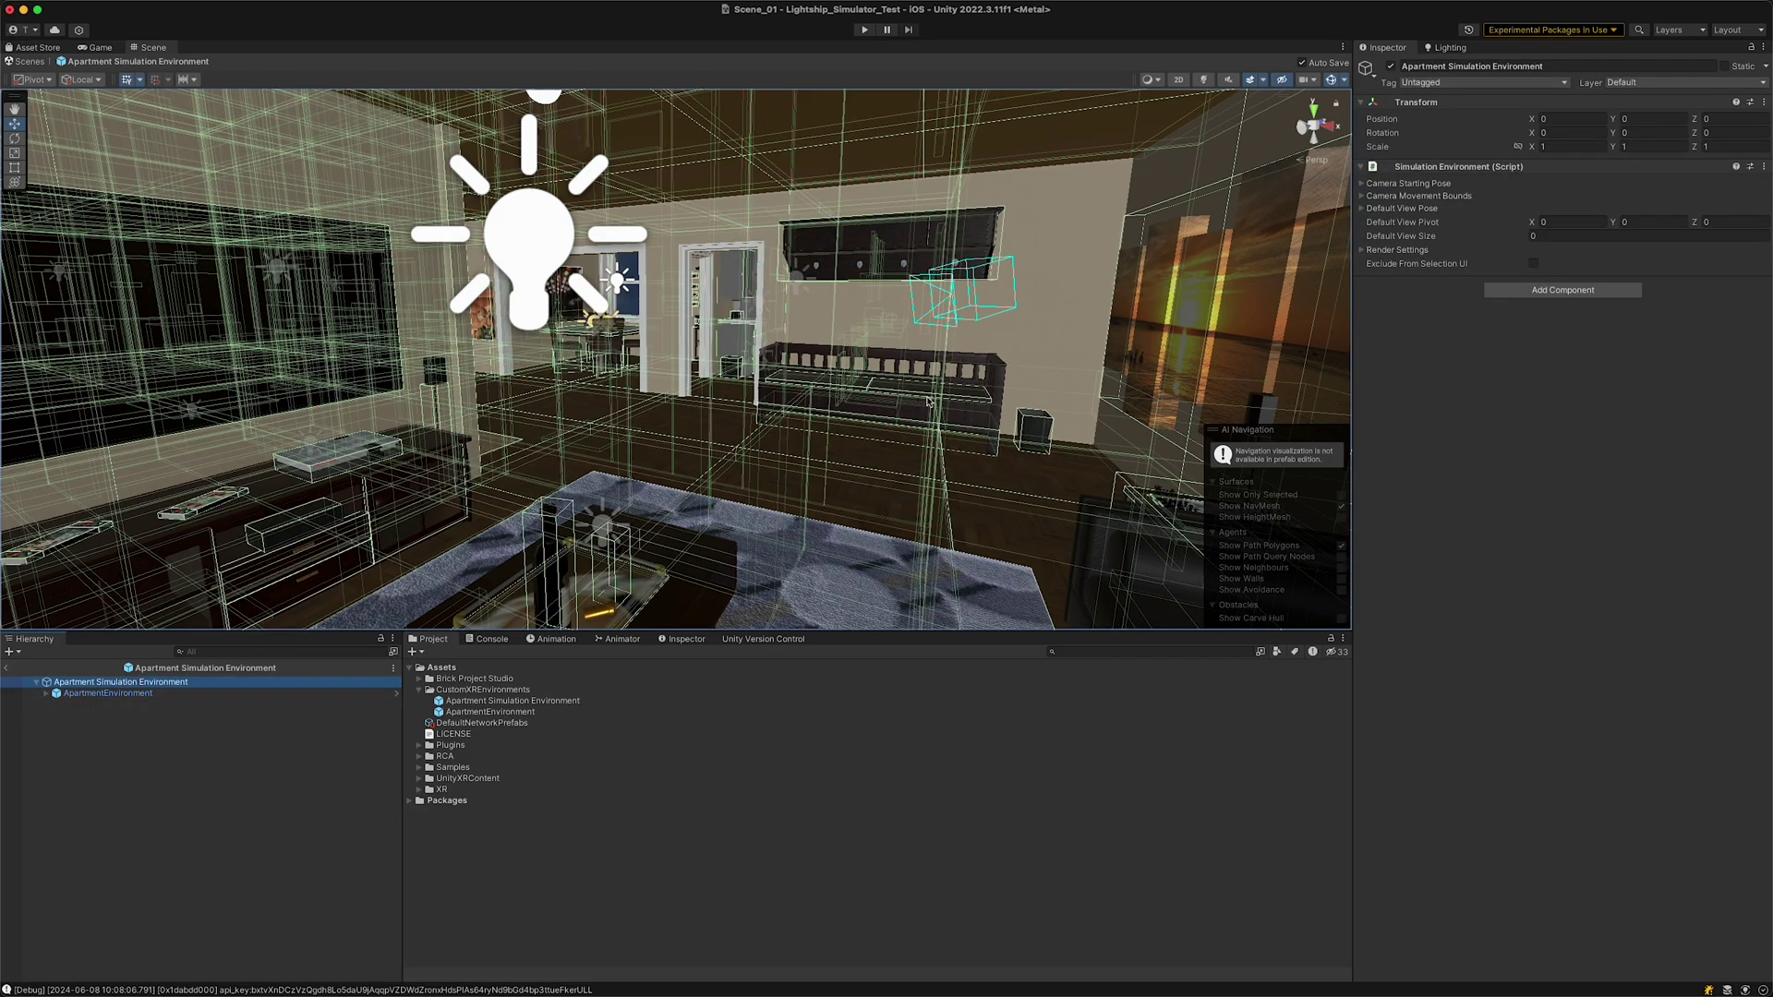
key("s")
right_click_drag(901, 415, 878, 416)
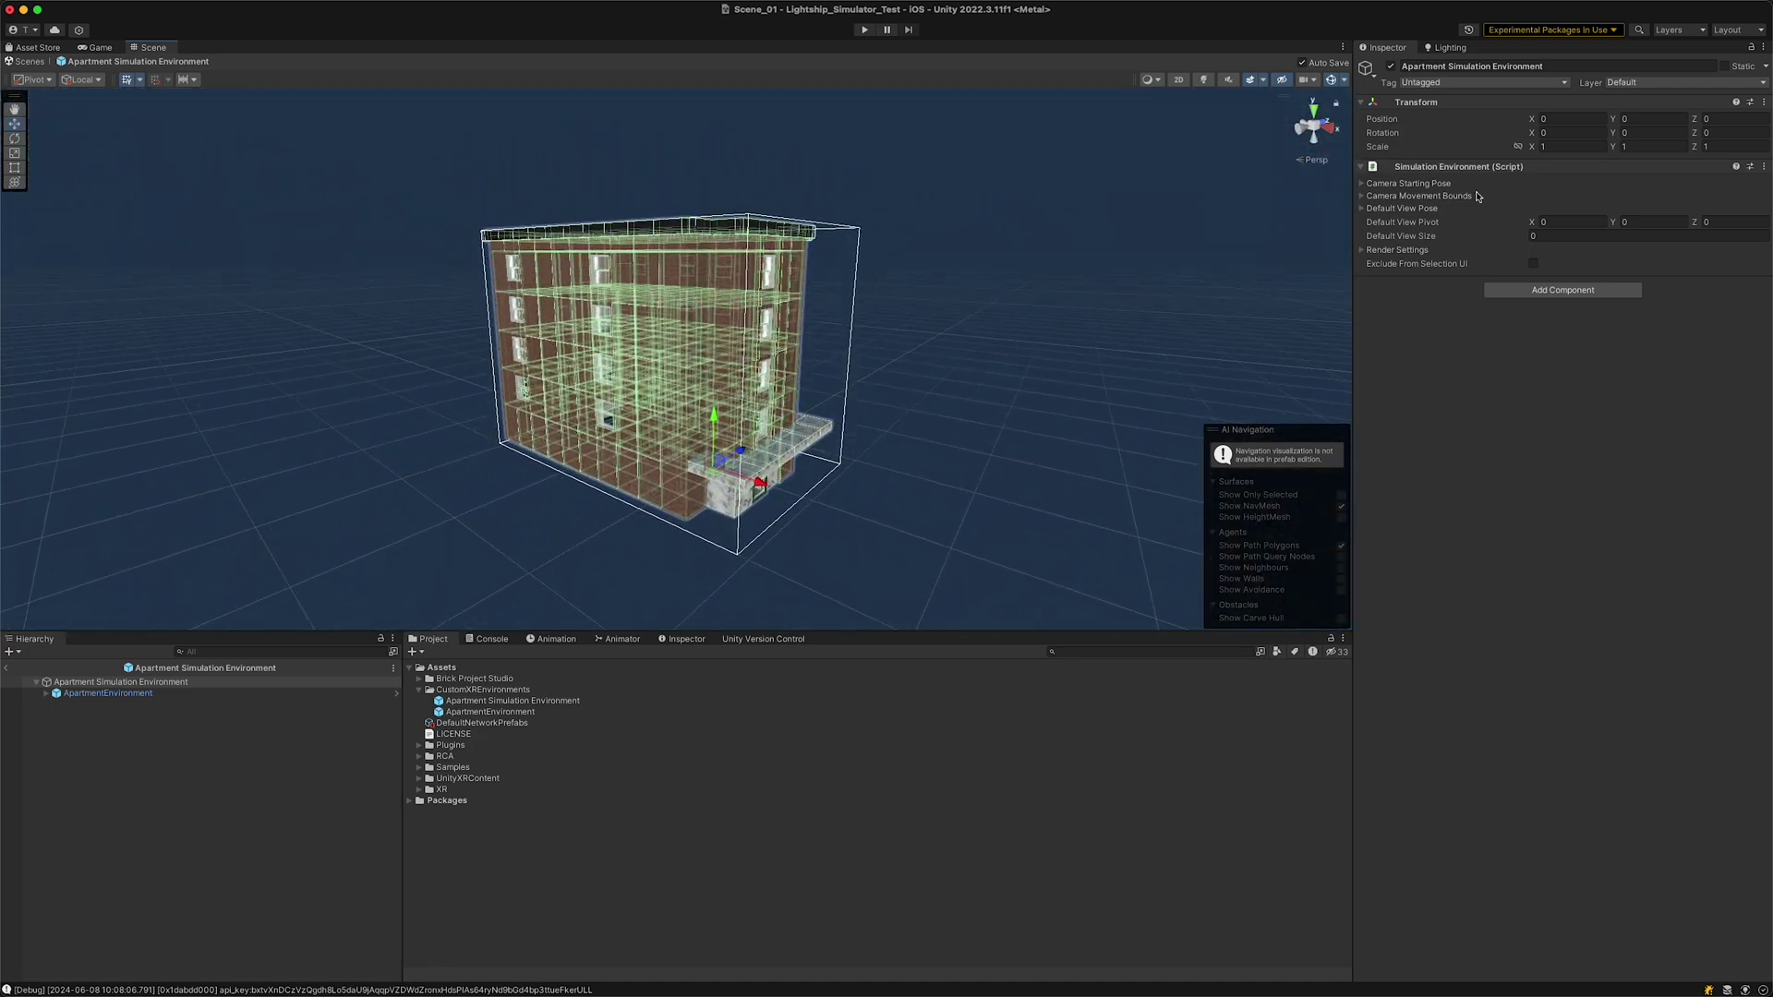
left_click(1363, 197)
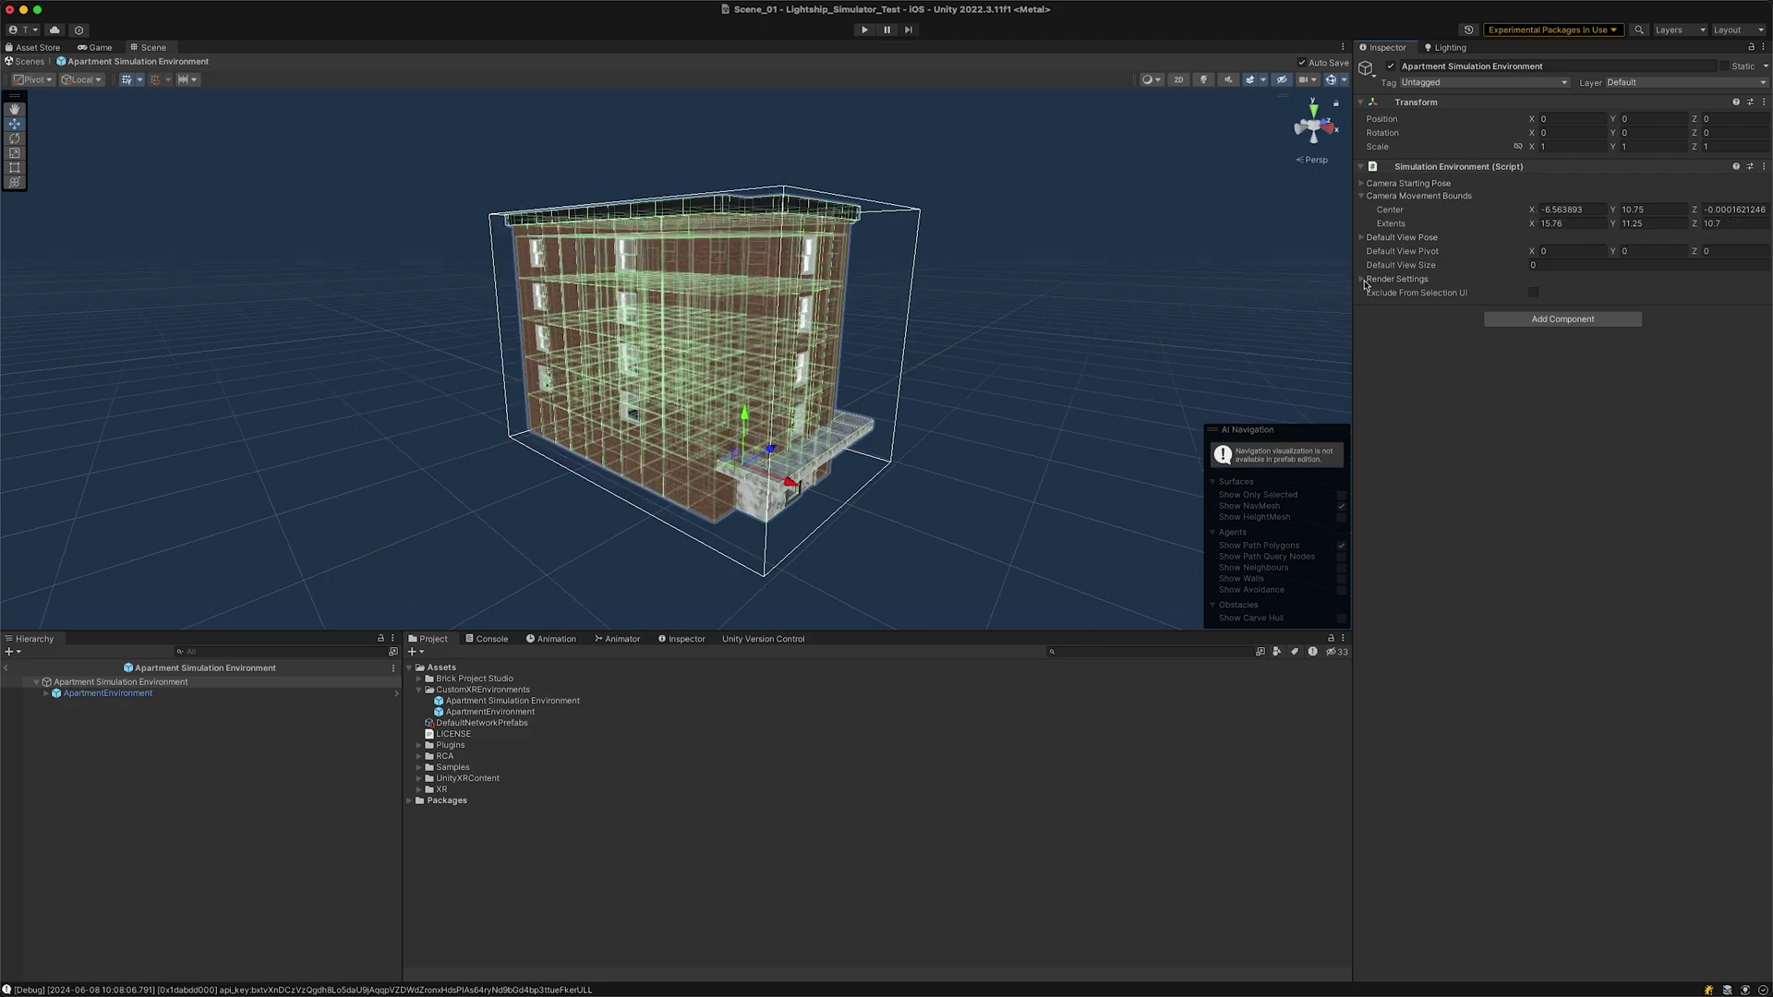
Step: Assign the Default-Skybox material as the skybox in the simulation environment's render settings
left_click(1365, 282)
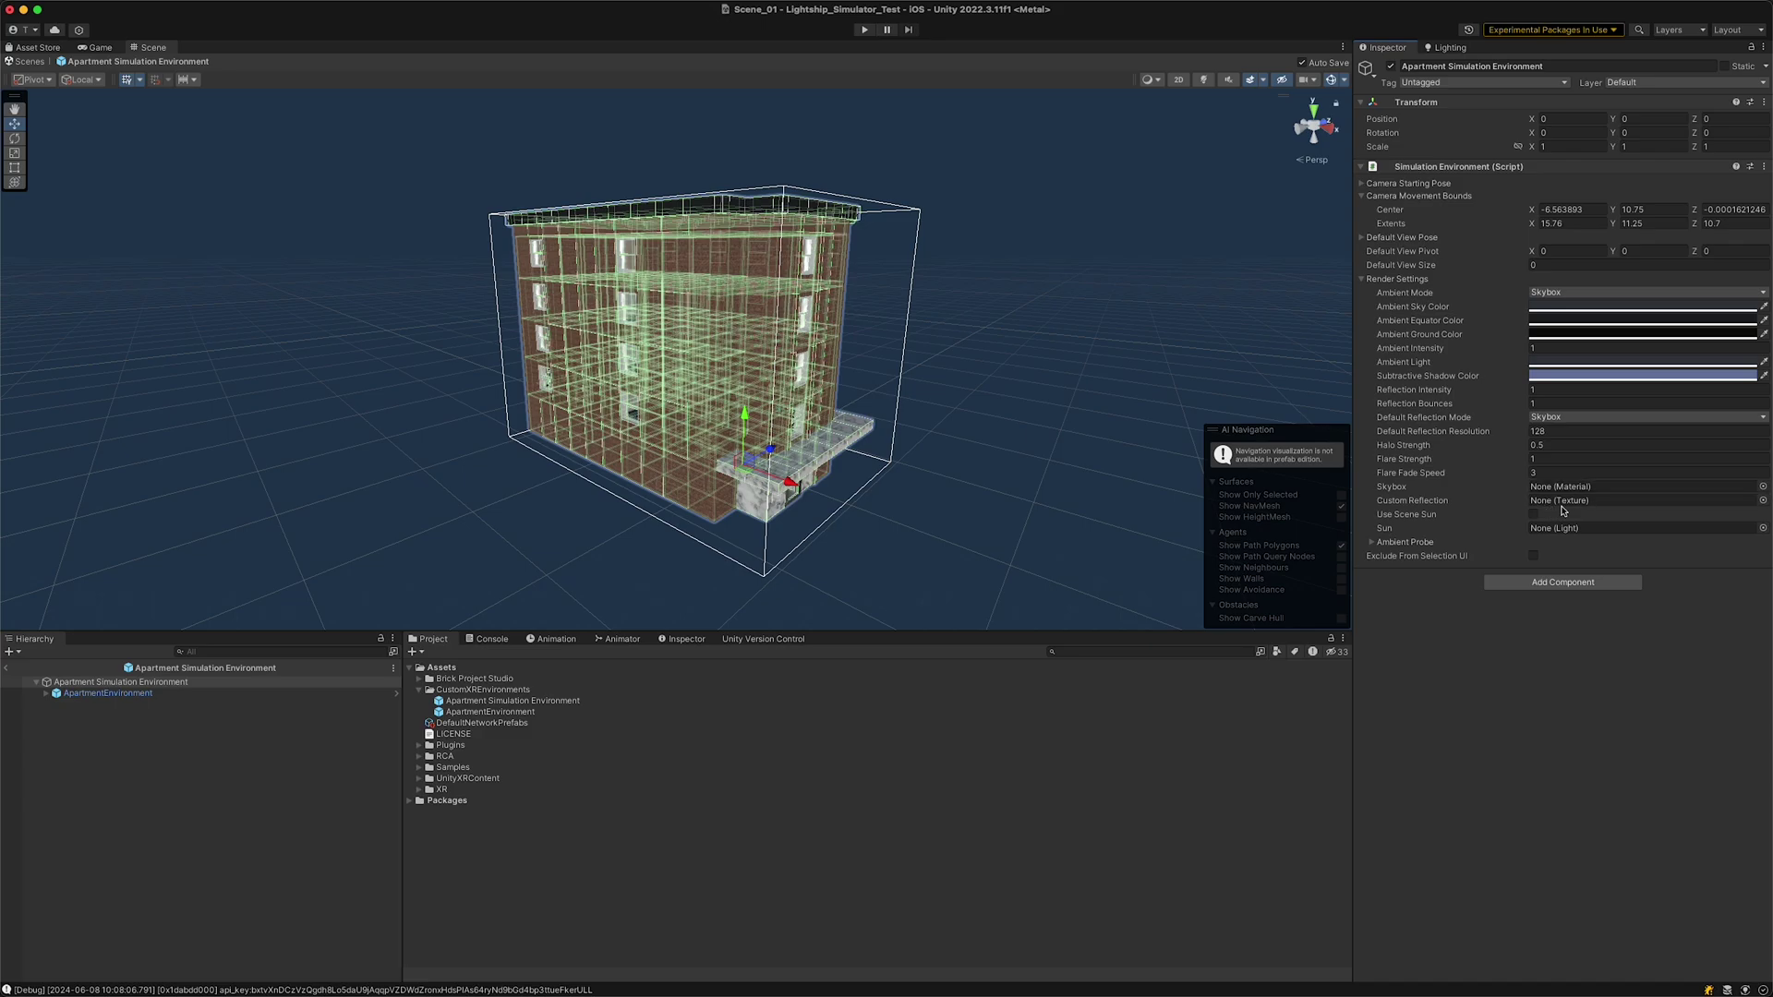
left_click(1763, 488)
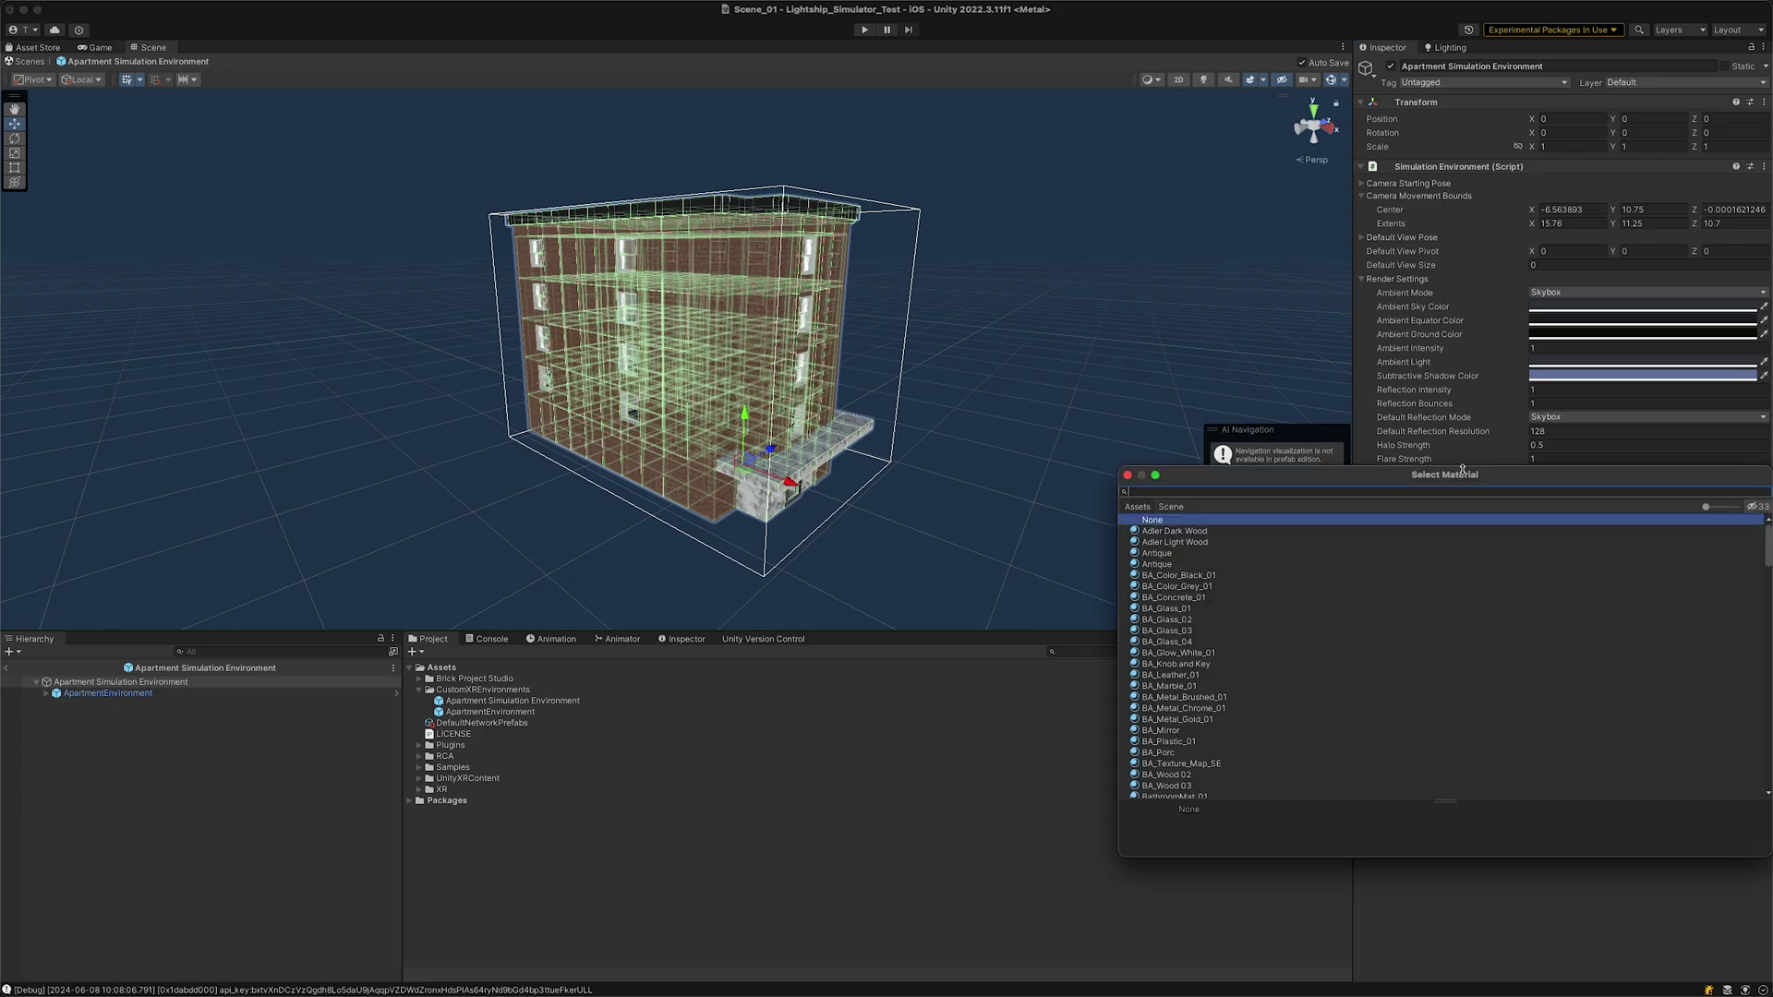
type("sky")
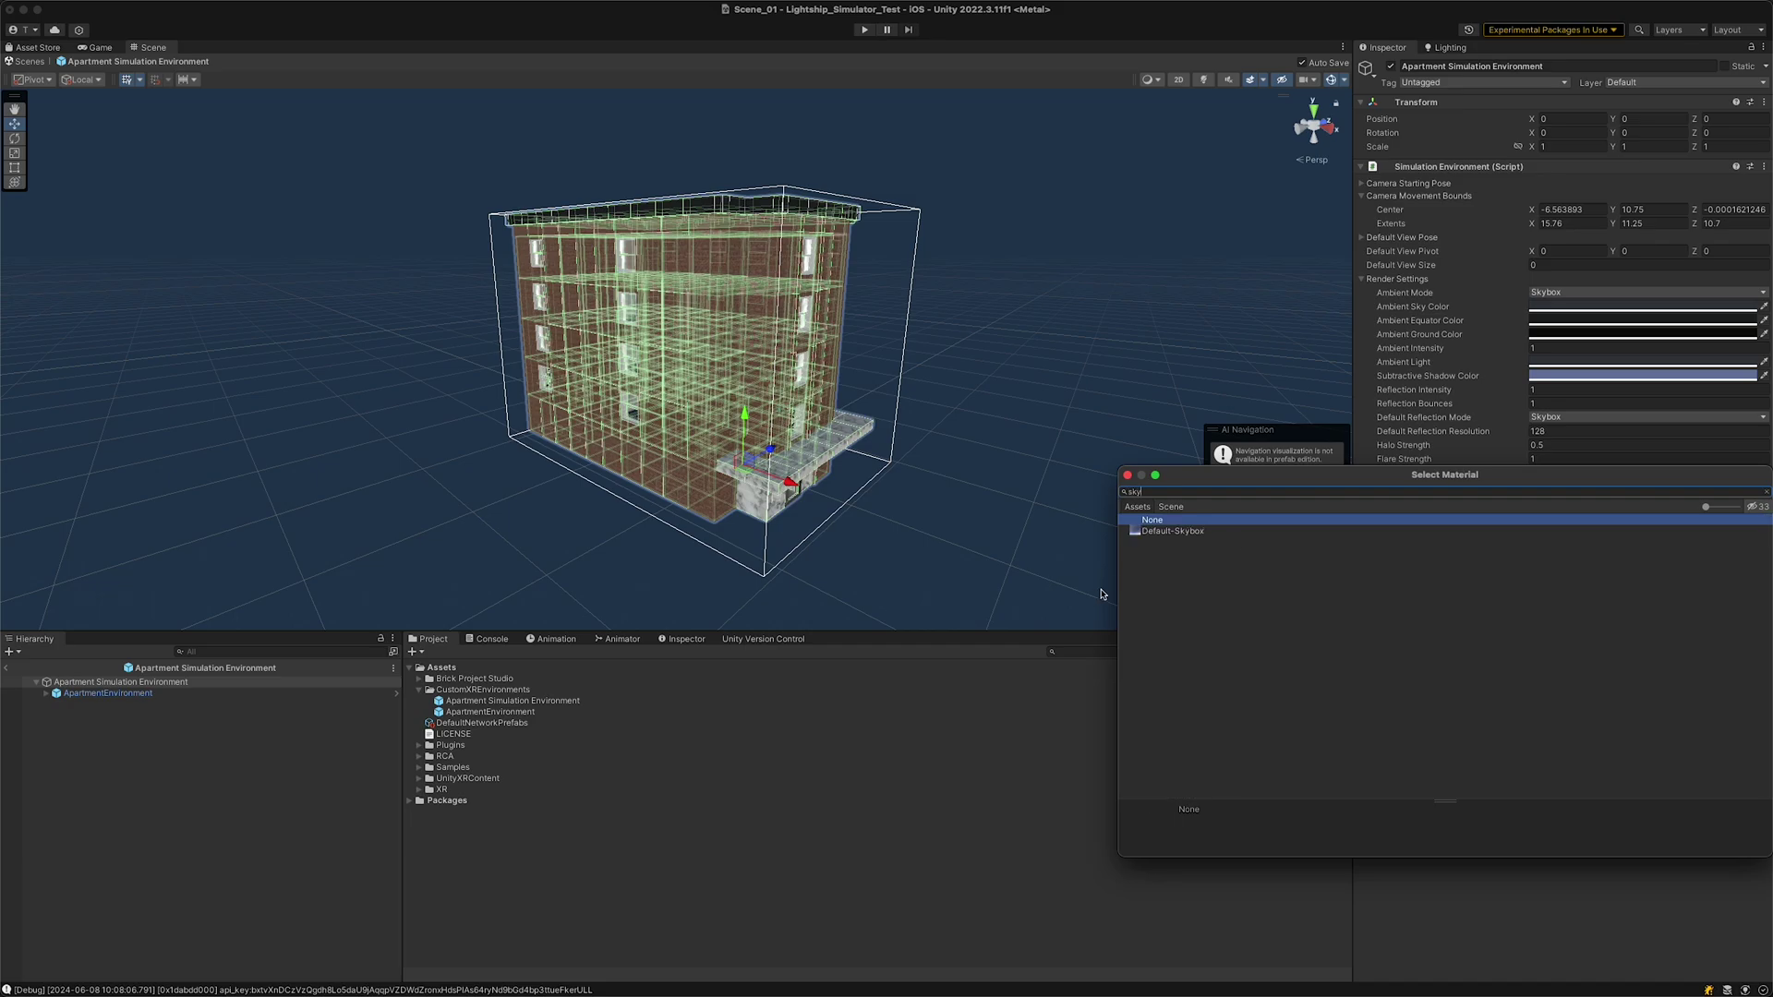
double_click(1139, 534)
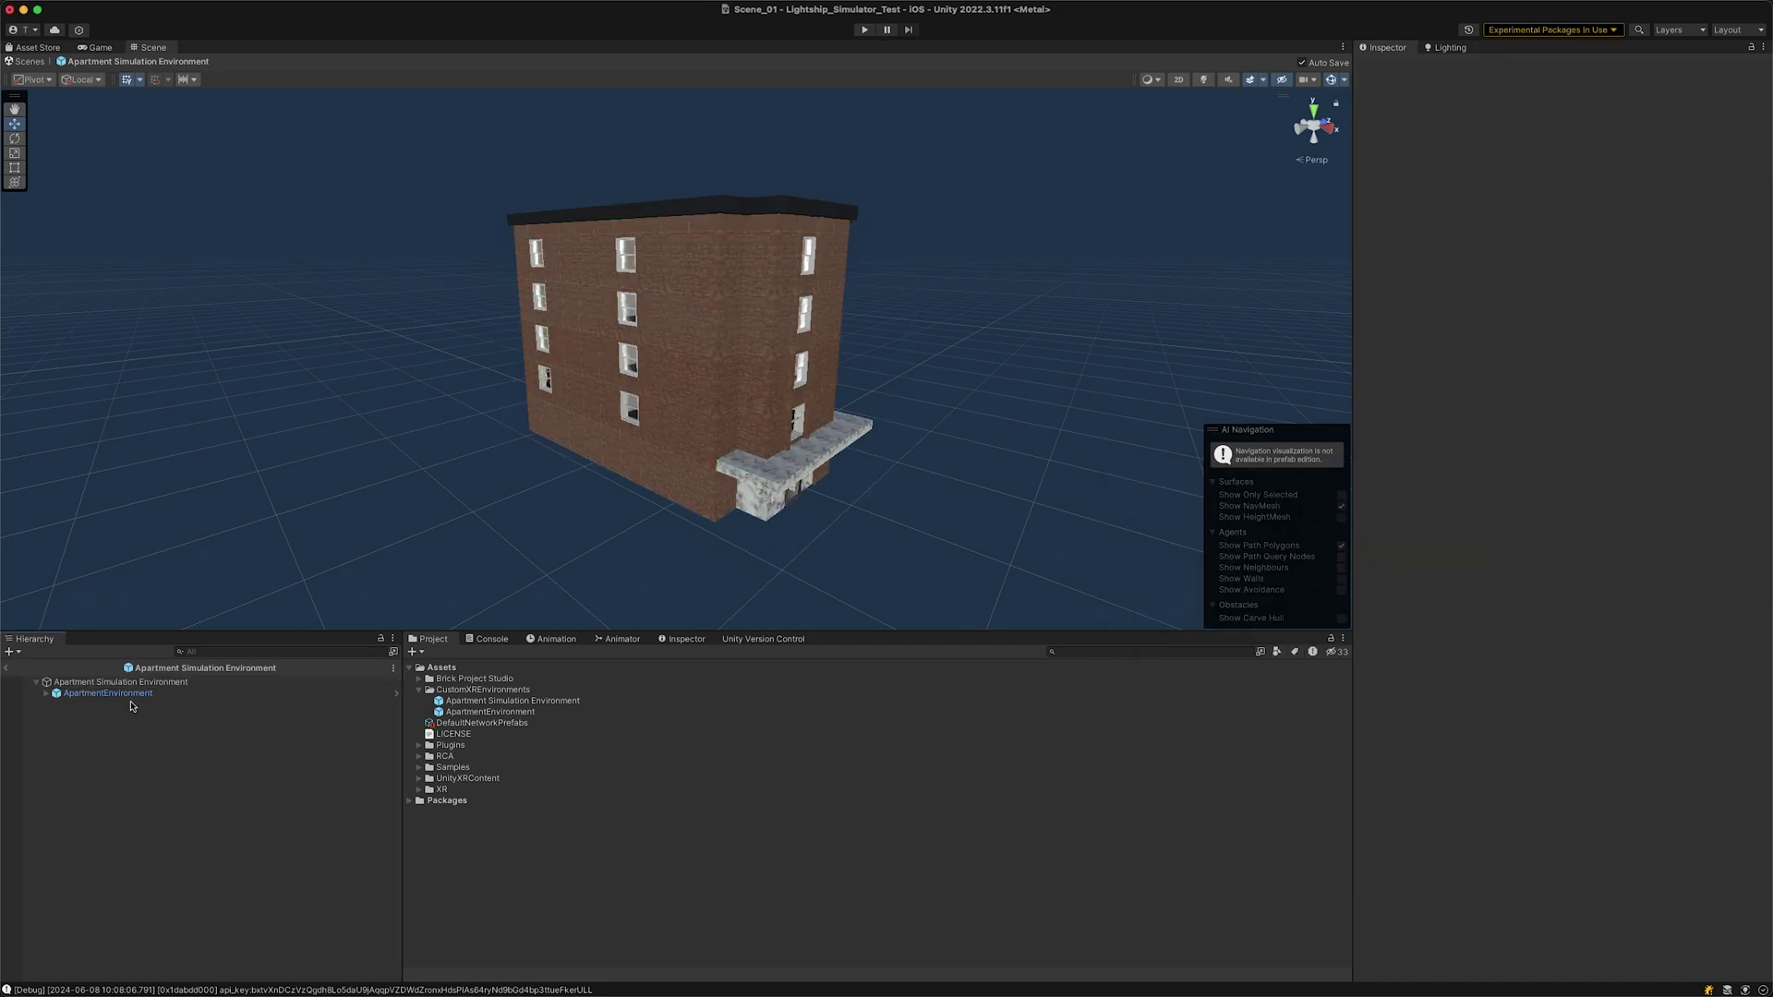
Step: Add a directional light under Apartment Simulation Environment and move it above the building to about X 12.84, Y 23.4, Z -24.71
left_click(149, 685)
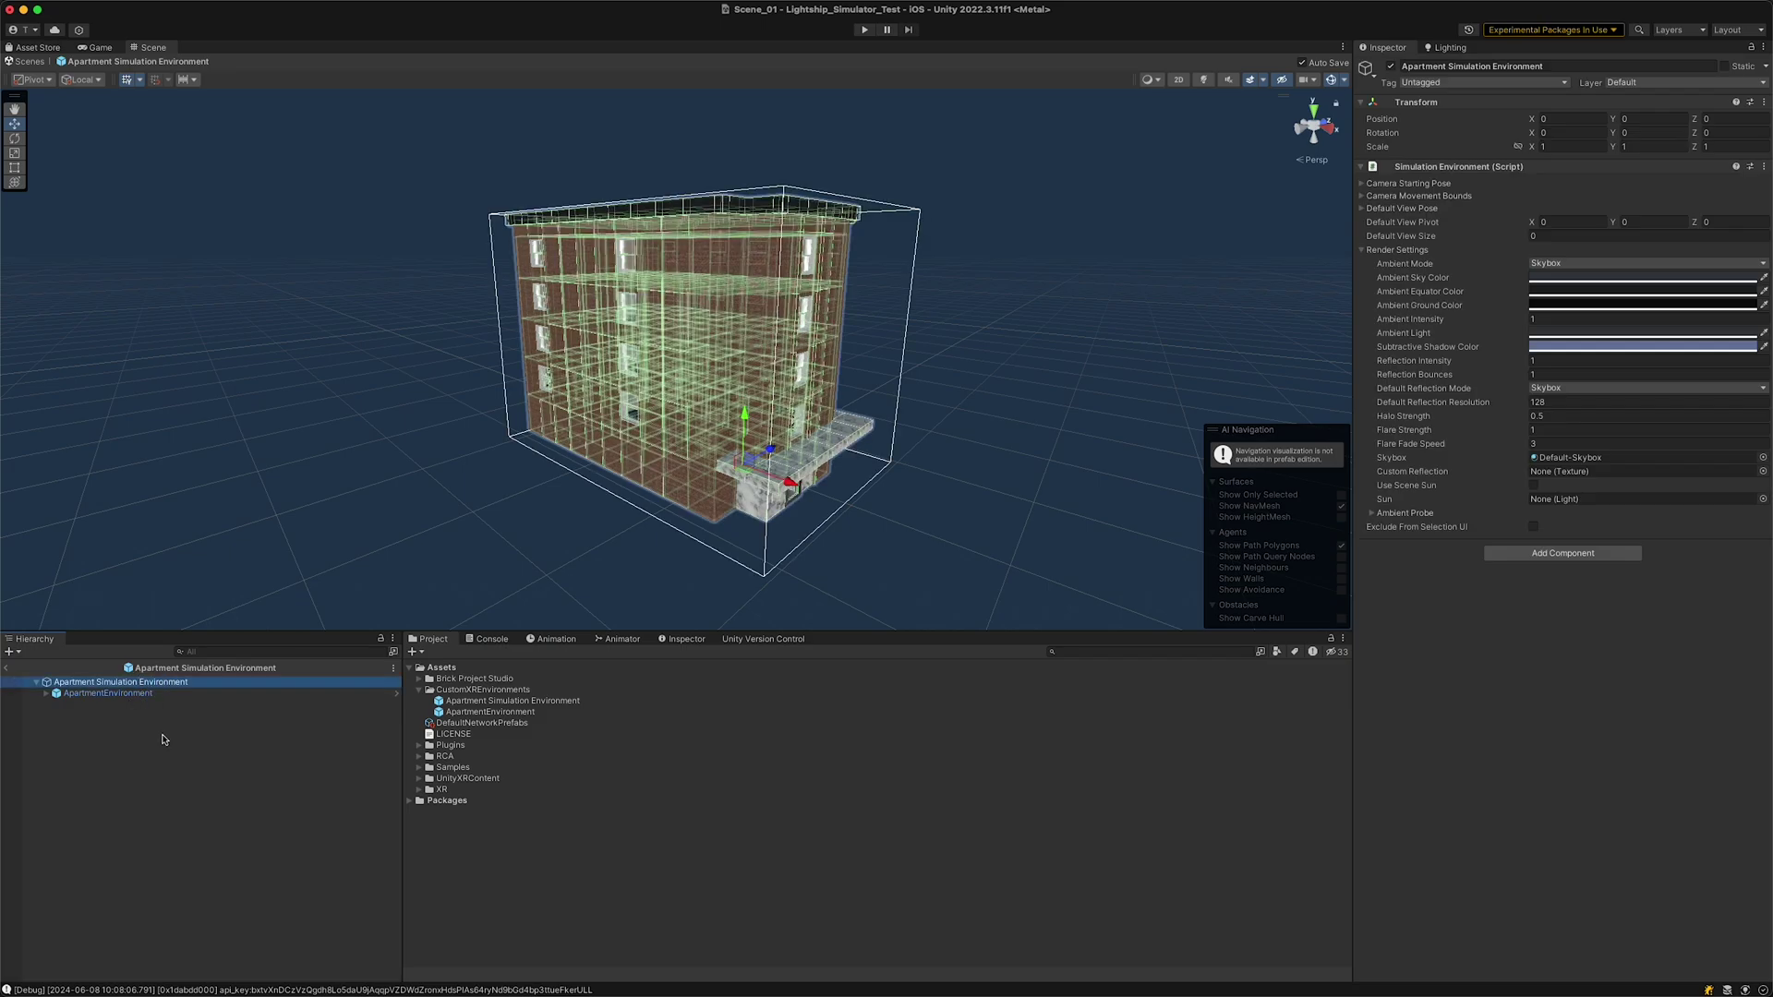
left_click(162, 737)
right_click(161, 736)
mouse_move(229, 834)
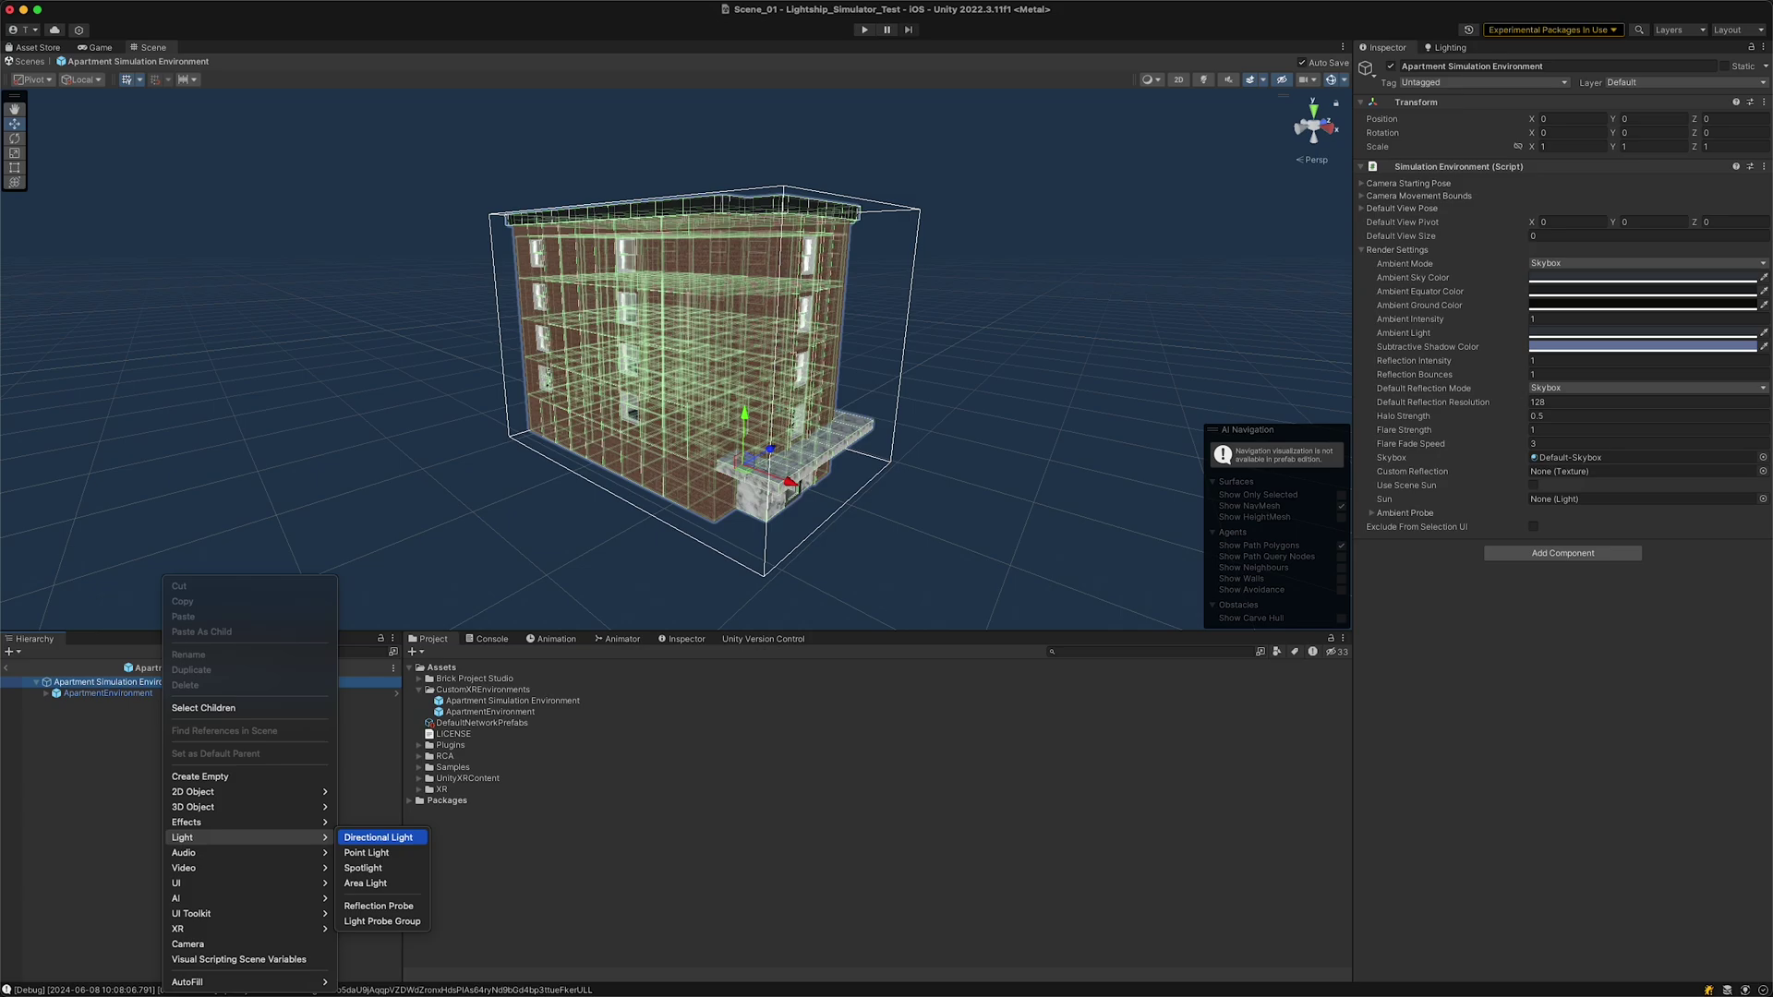
left_click(379, 837)
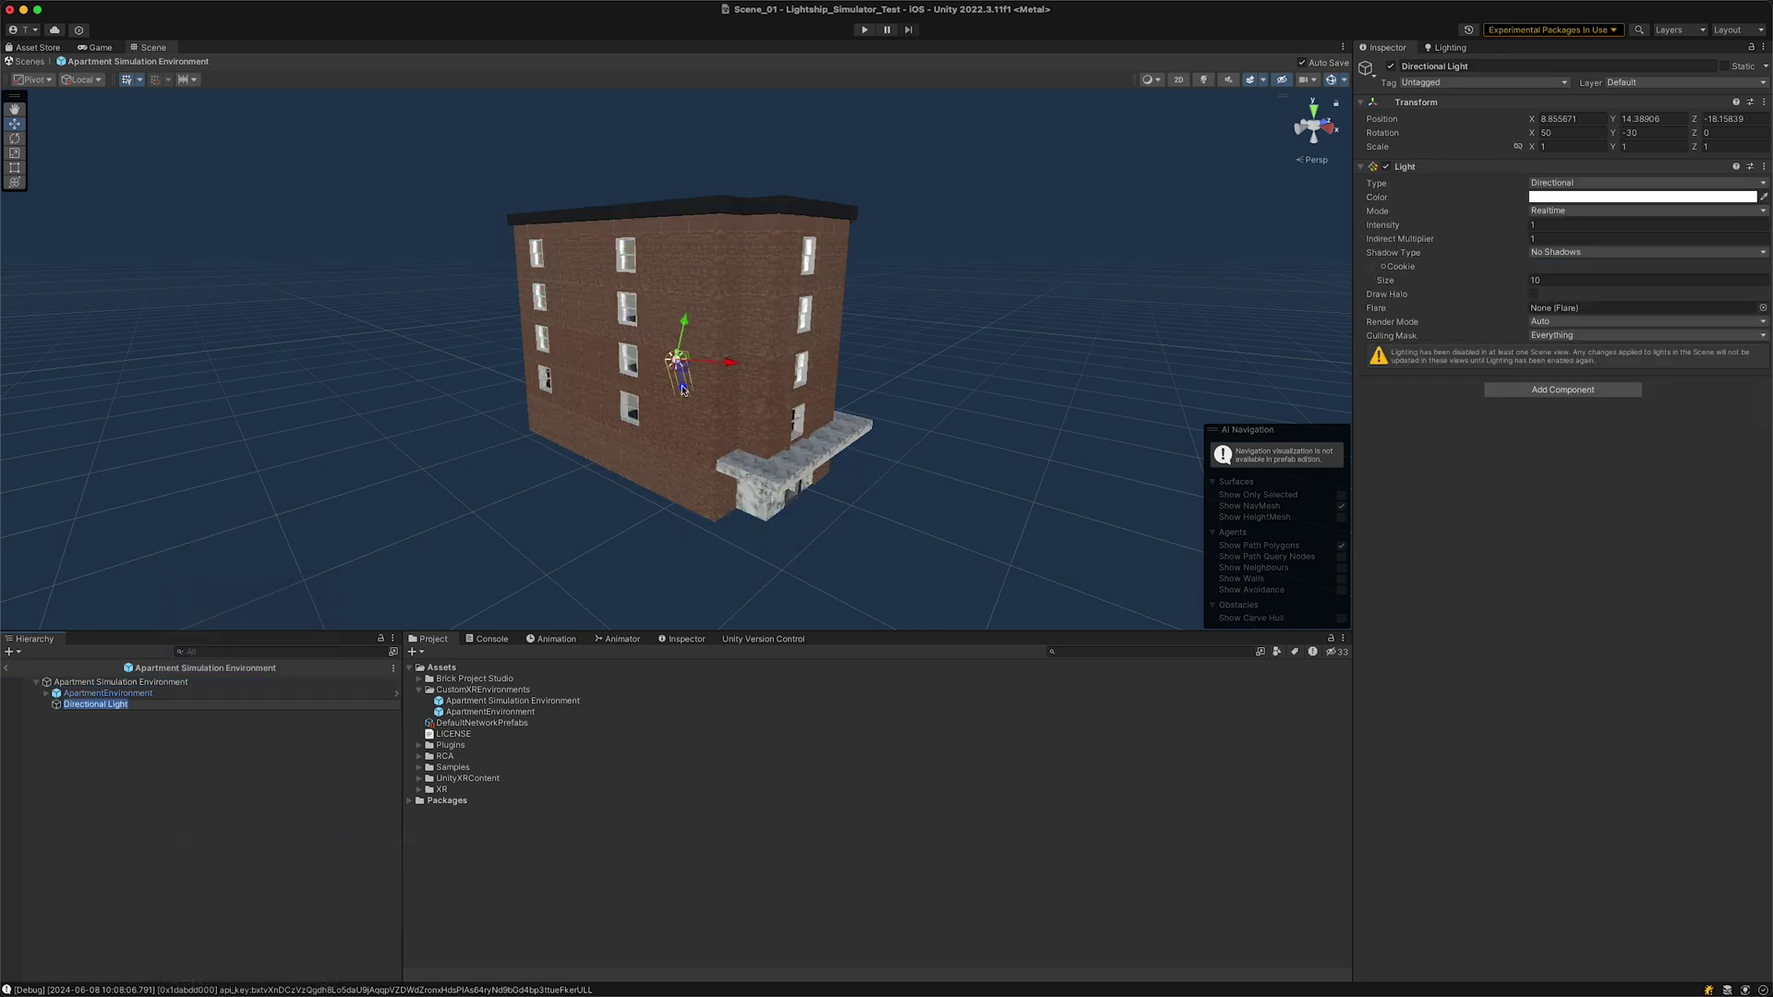
left_click_drag(682, 388, 612, 99)
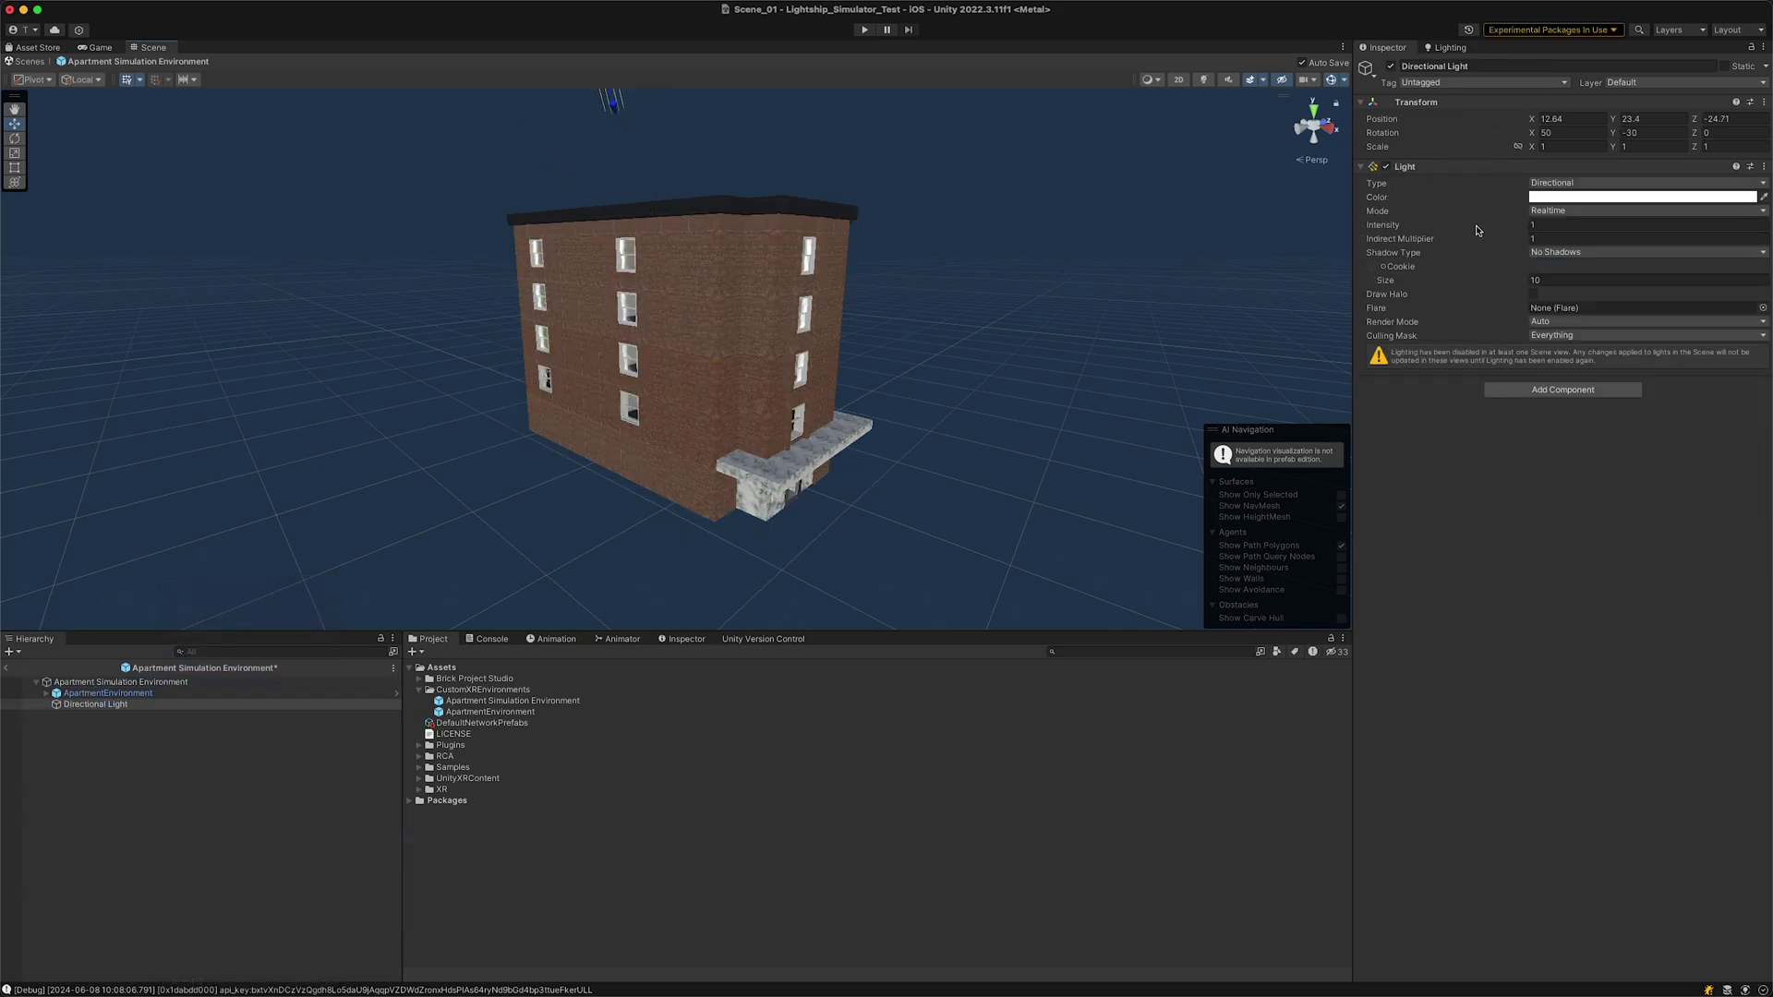
Step: Set the directional light's intensity to 1 and assign it as the Sun in the simulation environment's render settings
left_click_drag(1383, 229, 1395, 231)
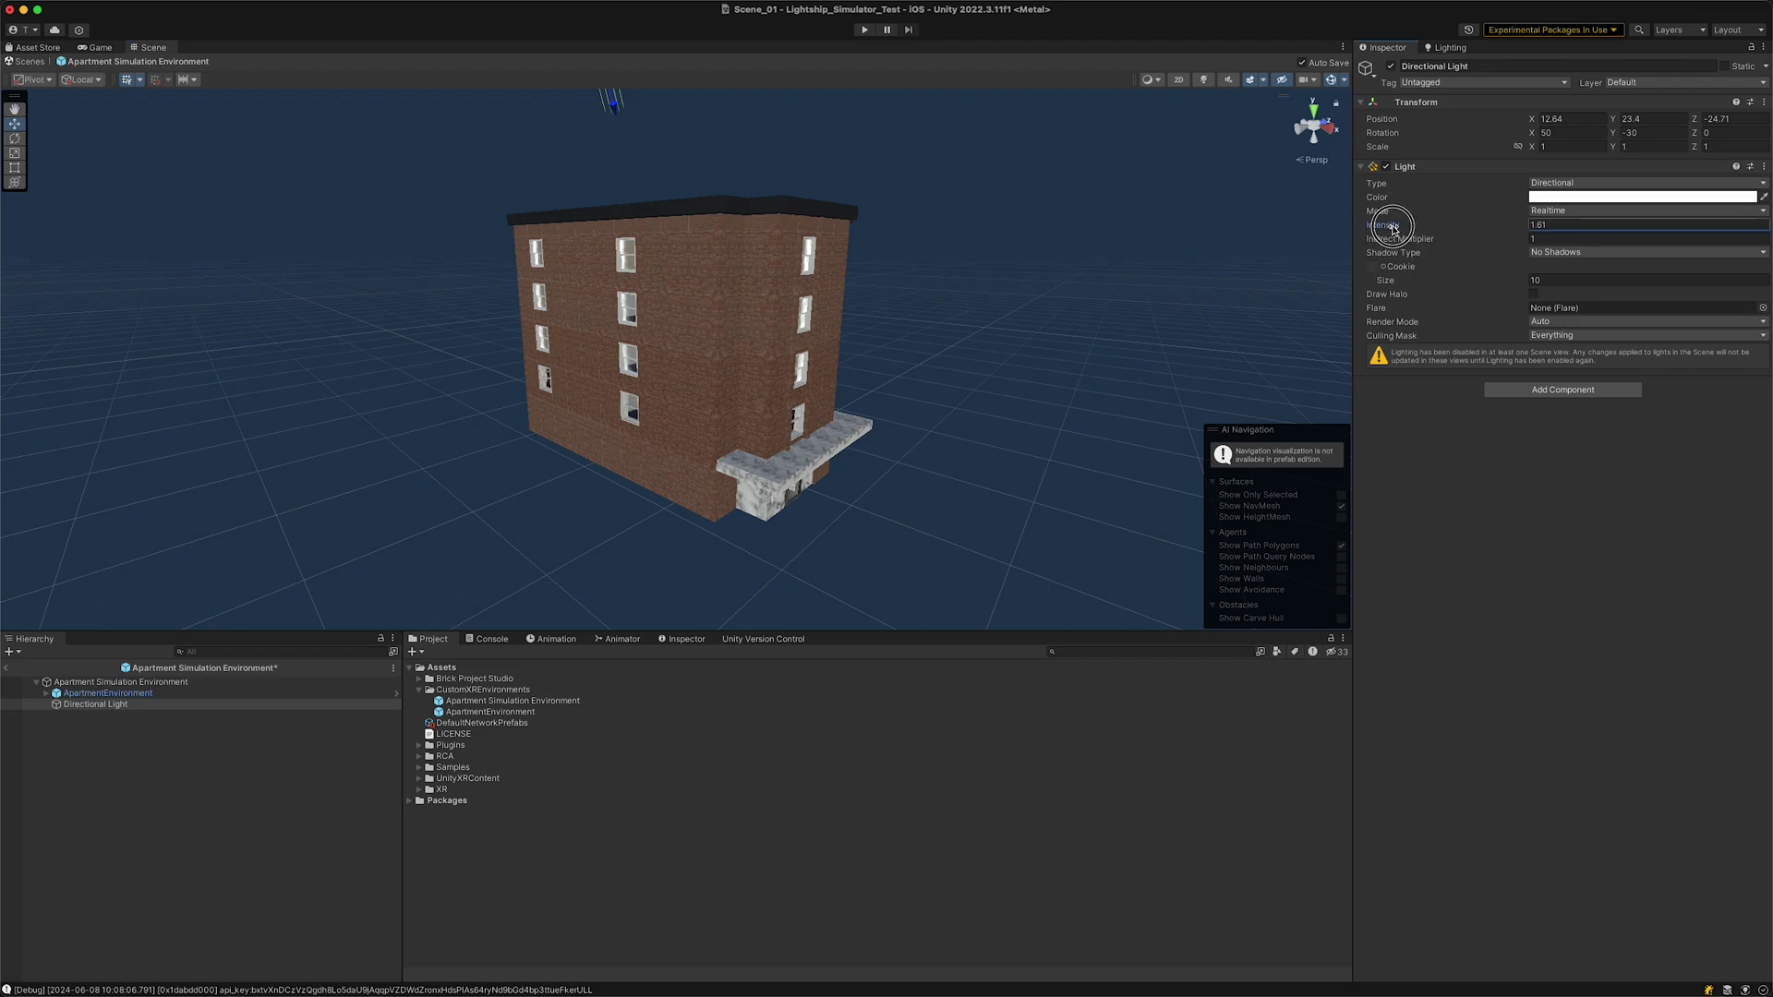
type("1")
left_click(201, 684)
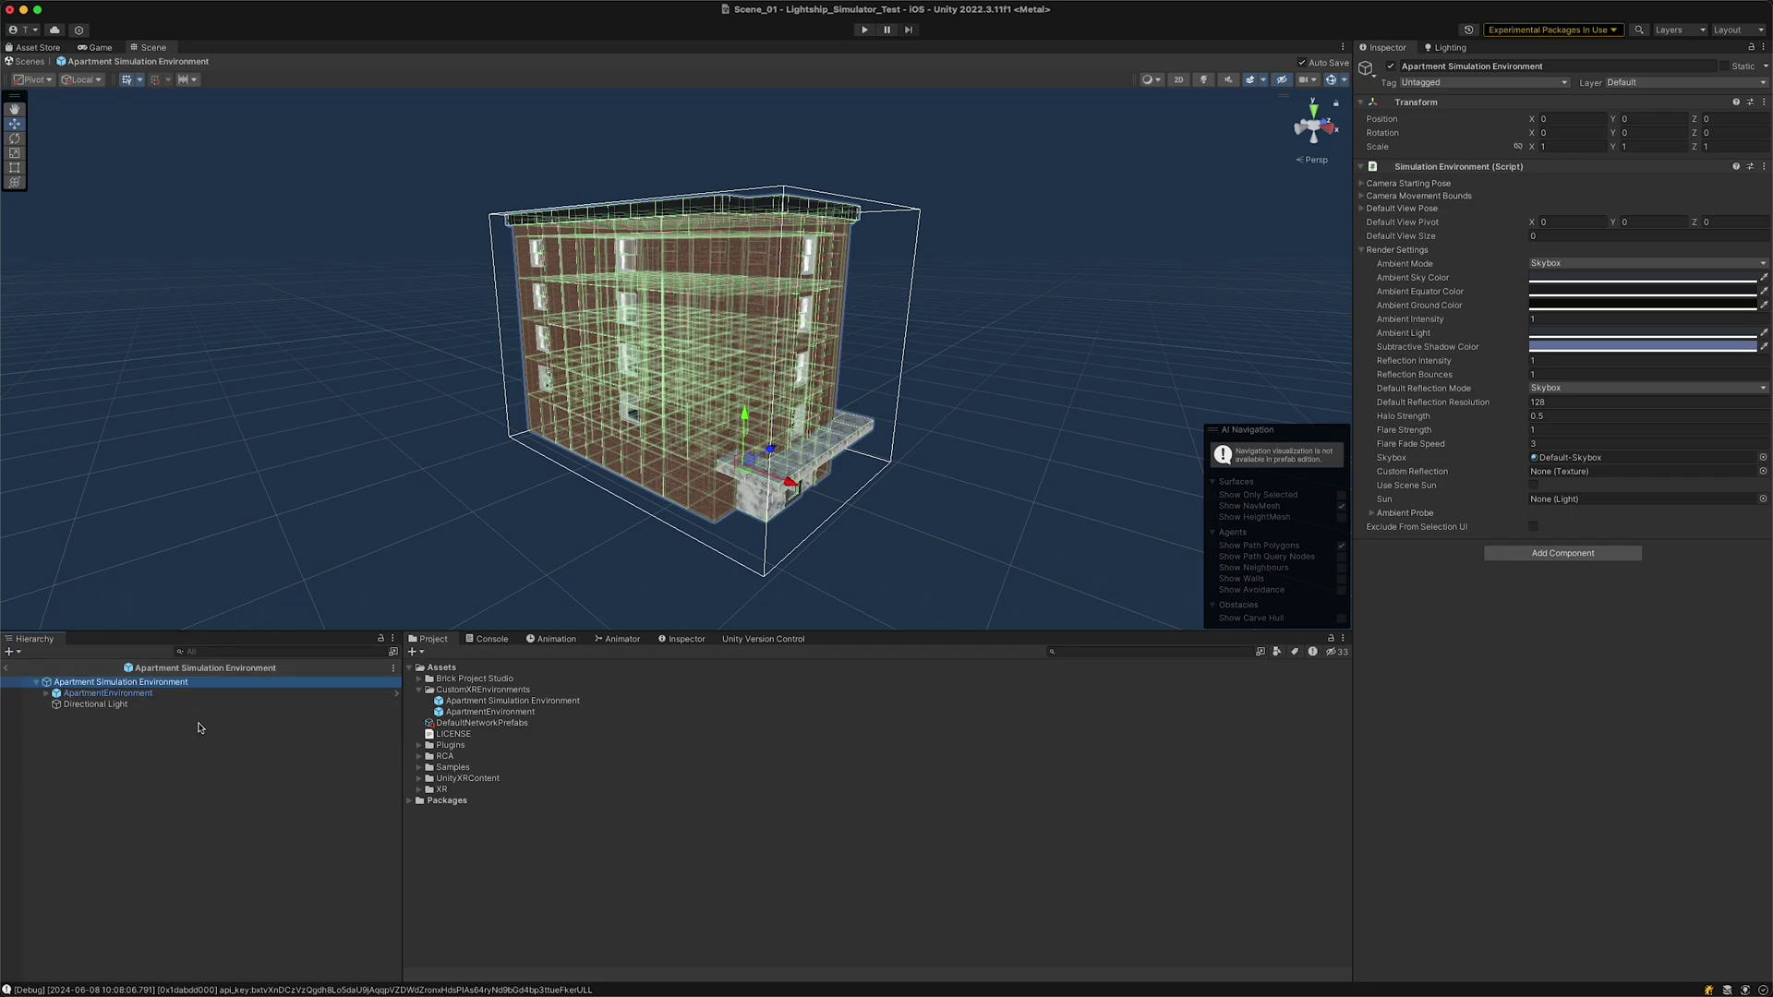
left_click_drag(161, 705, 1552, 497)
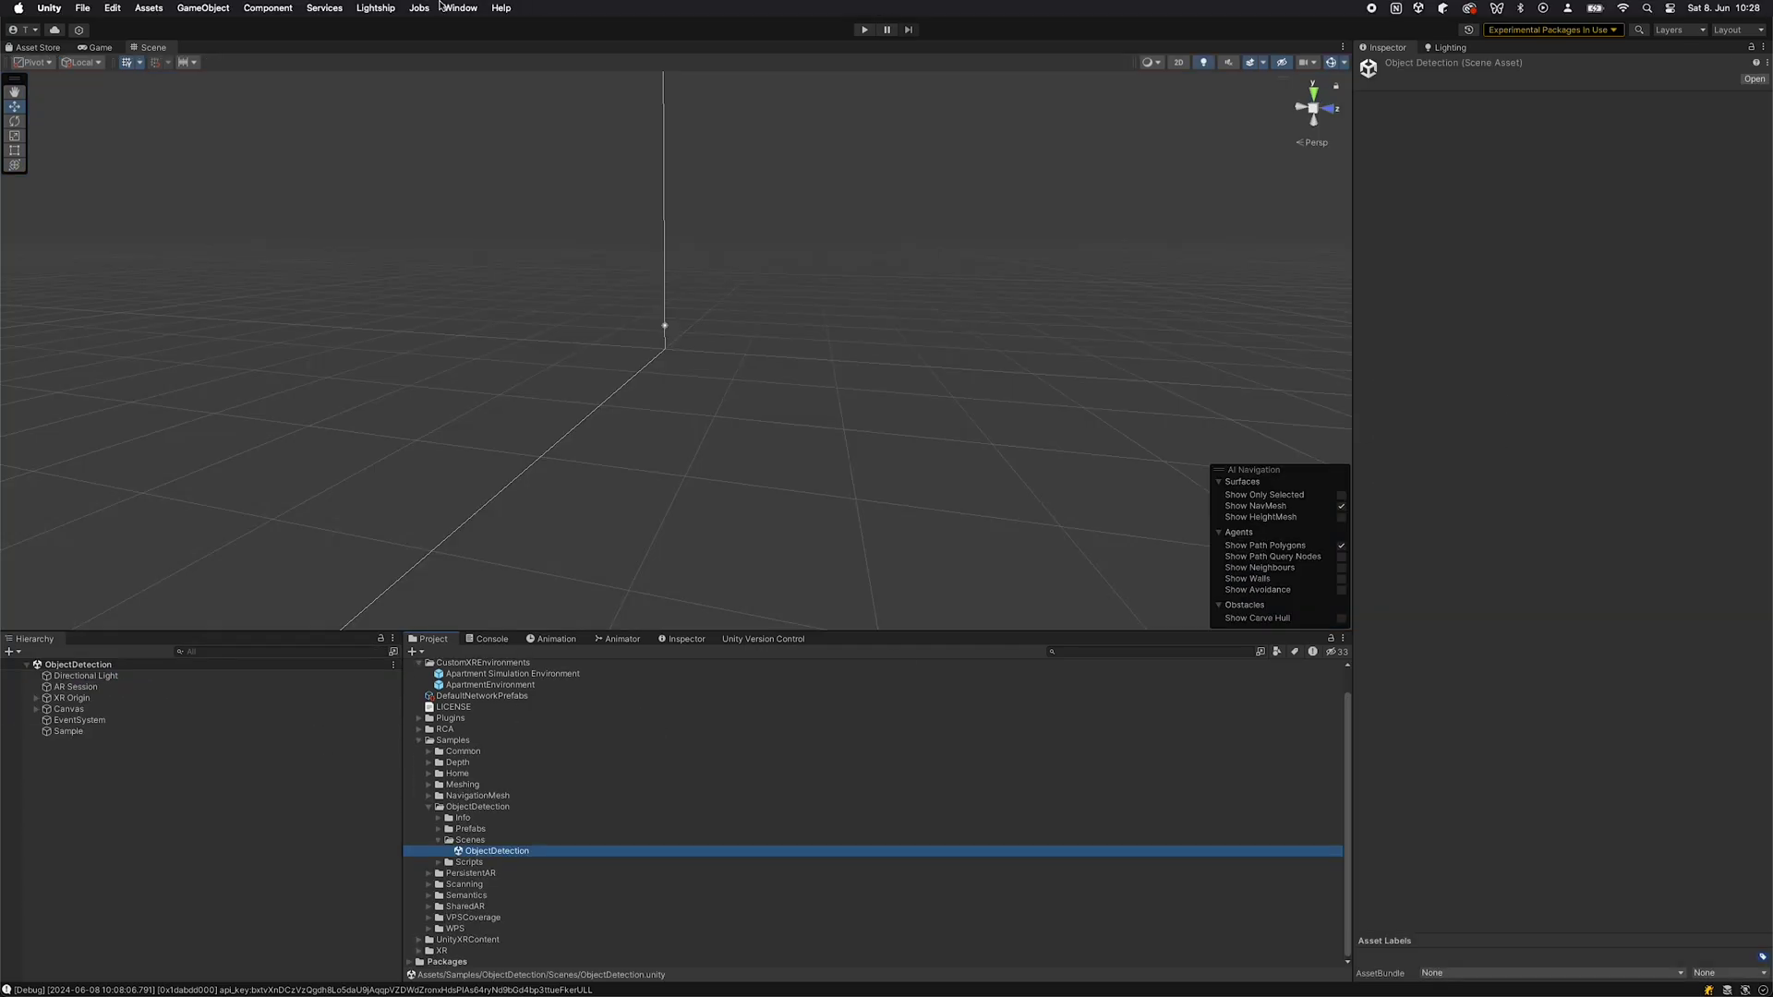
Step: Open AR Foundation's XR Environment window and inspect the exterior of the apartment building in Apartment Simulation Environment
left_click(460, 7)
mouse_move(532, 386)
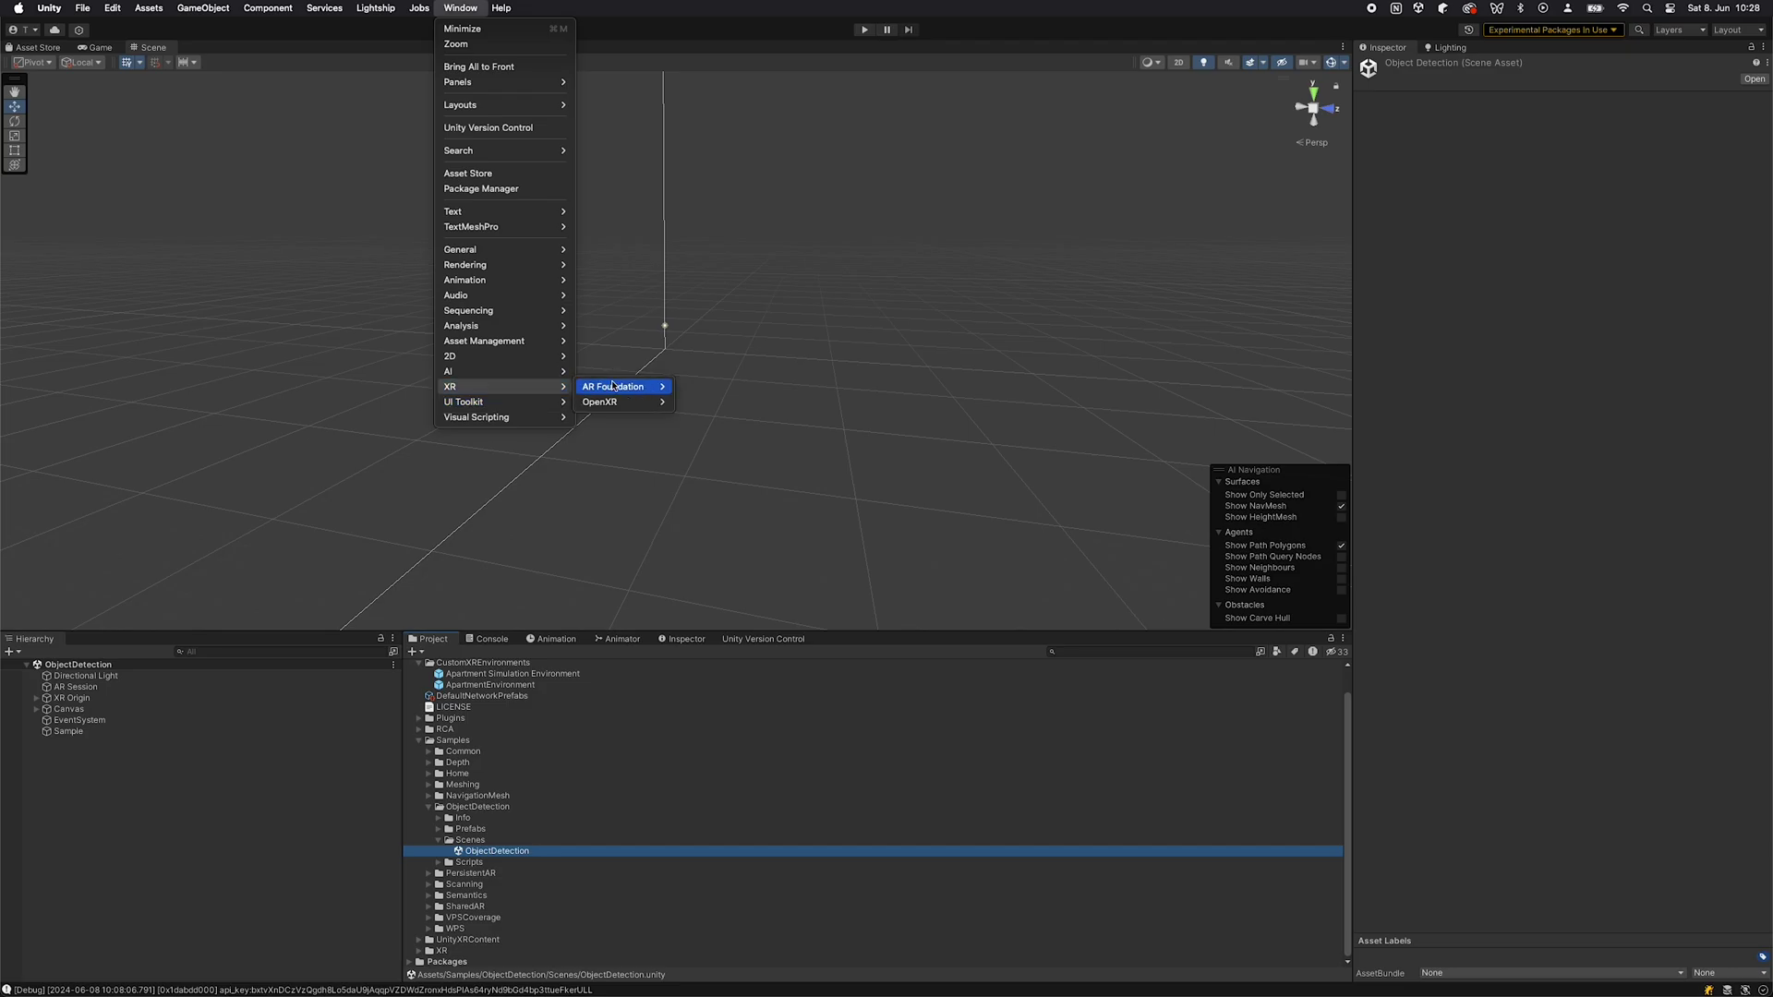
mouse_move(635, 402)
left_click(711, 387)
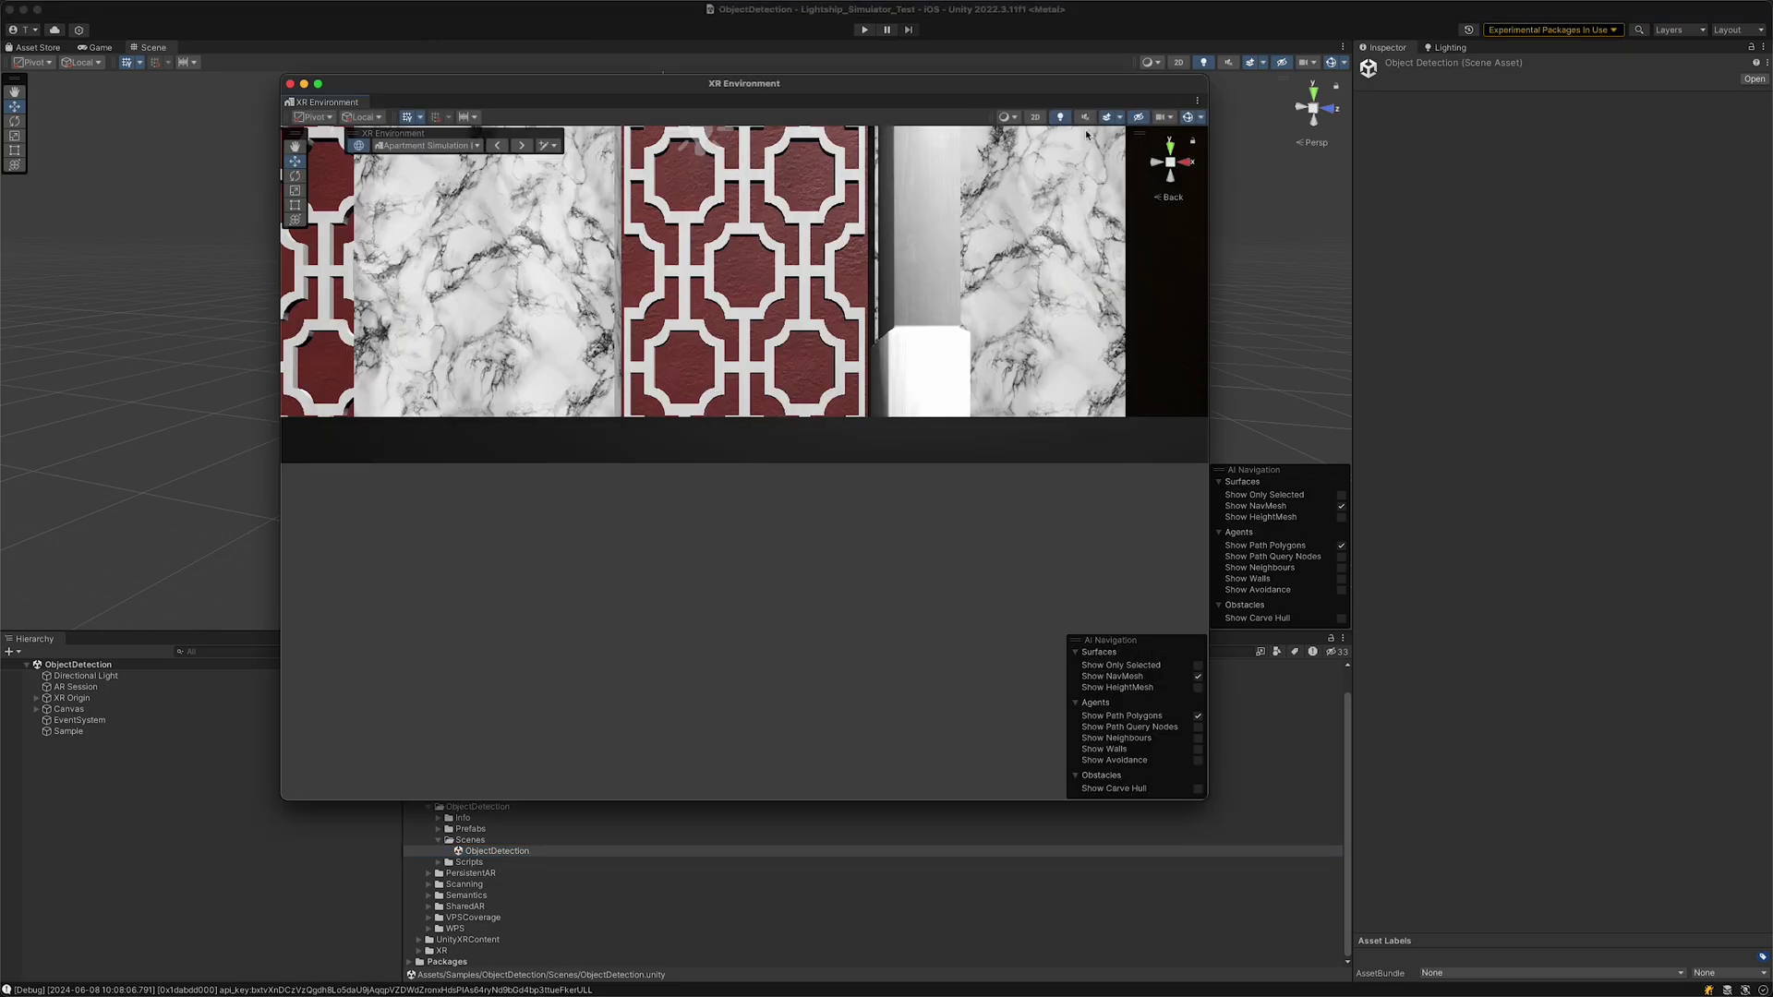
scroll(984, 355, "down", 5)
scroll(984, 356, "up", 5)
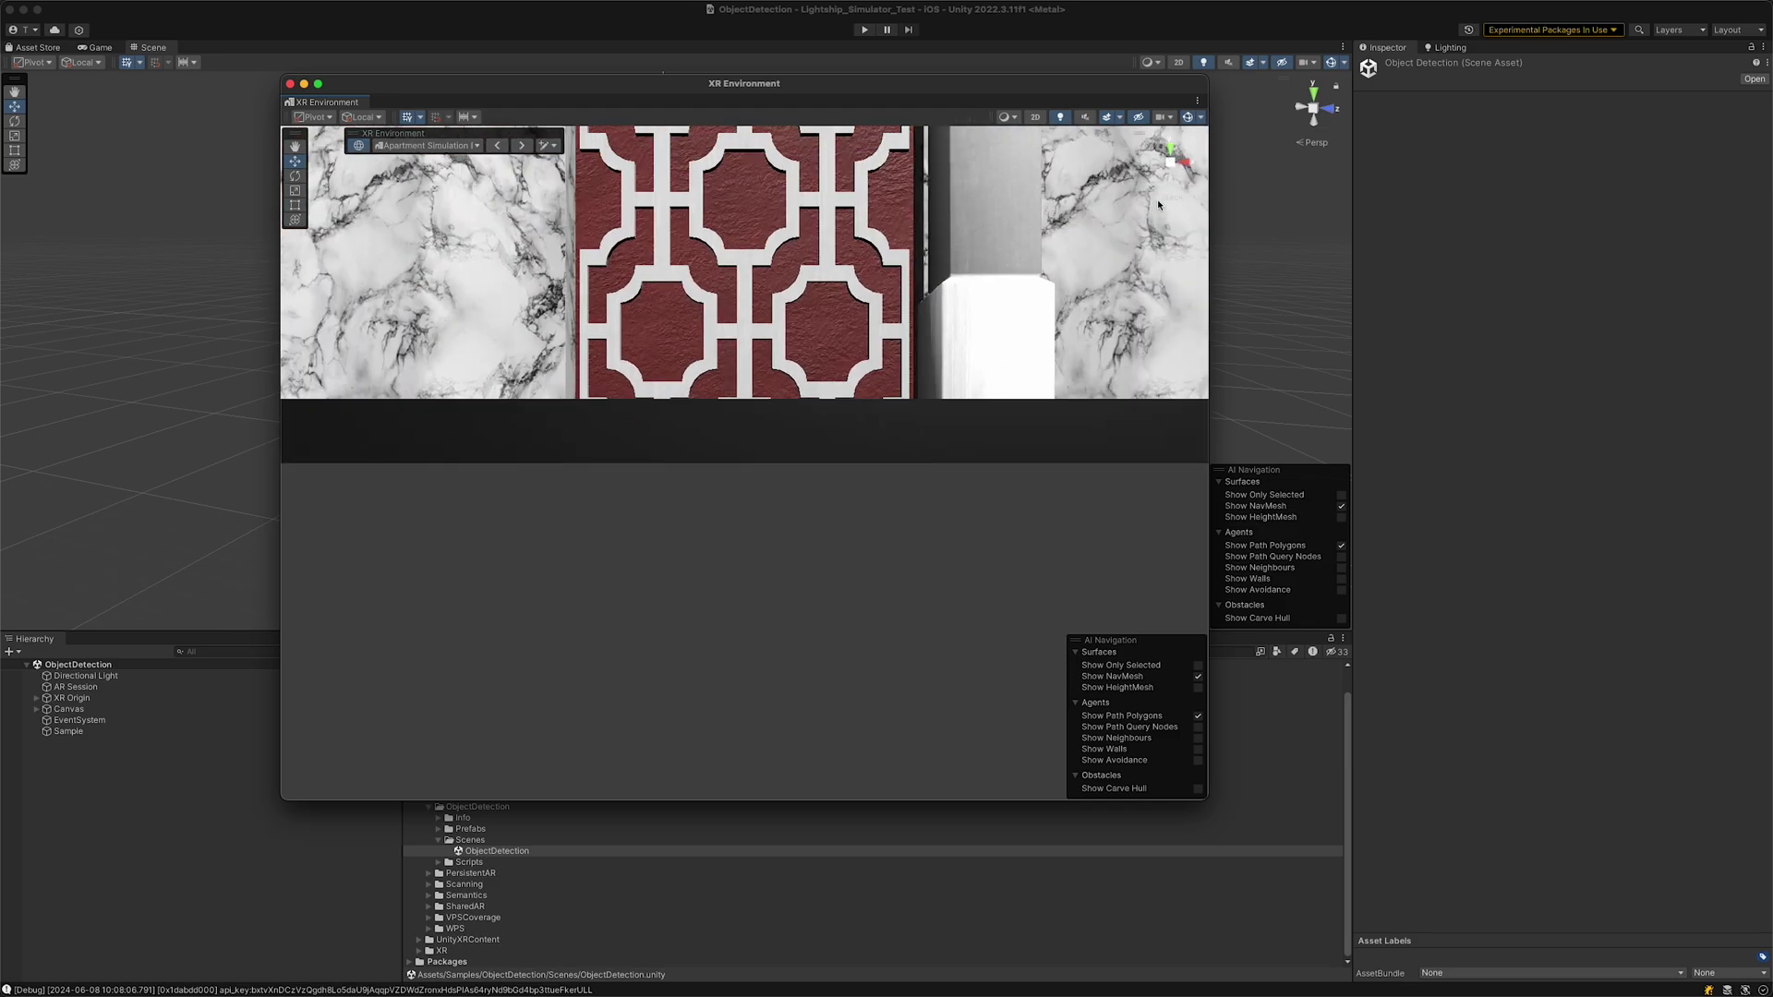
scroll(983, 355, "down", 3)
right_click_drag(981, 359, 843, 390)
key("s")
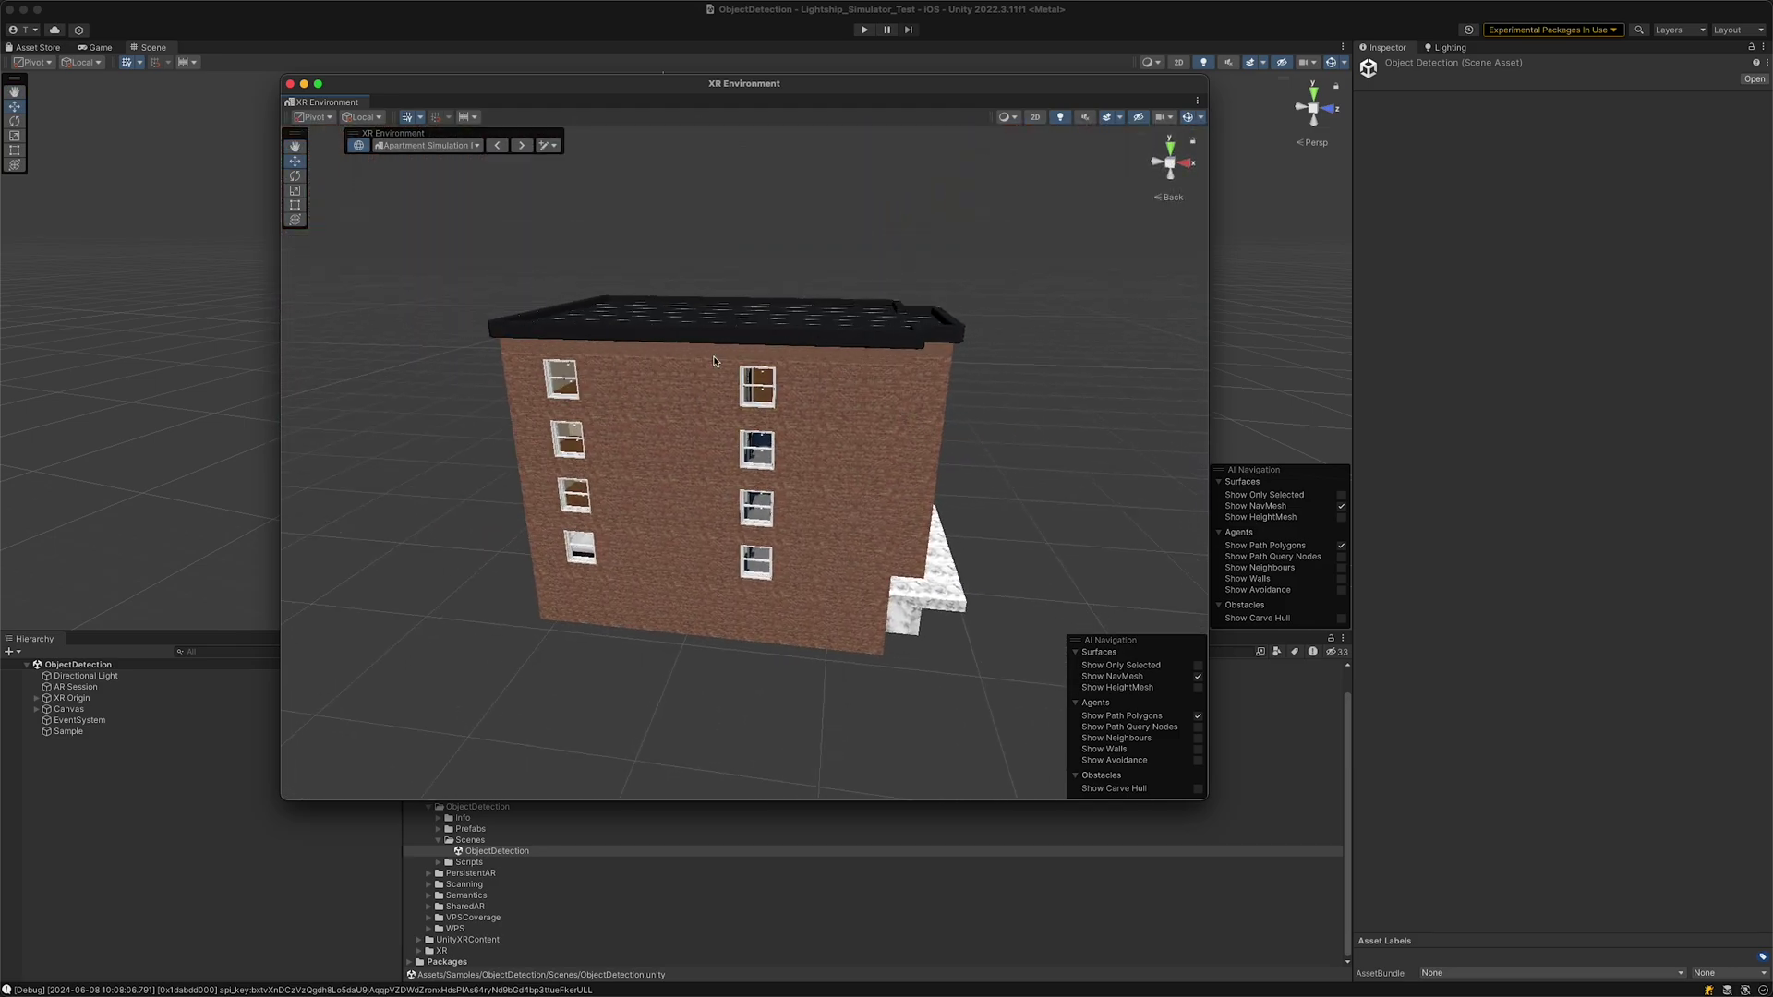
right_click_drag(714, 361, 670, 355)
left_click(781, 16)
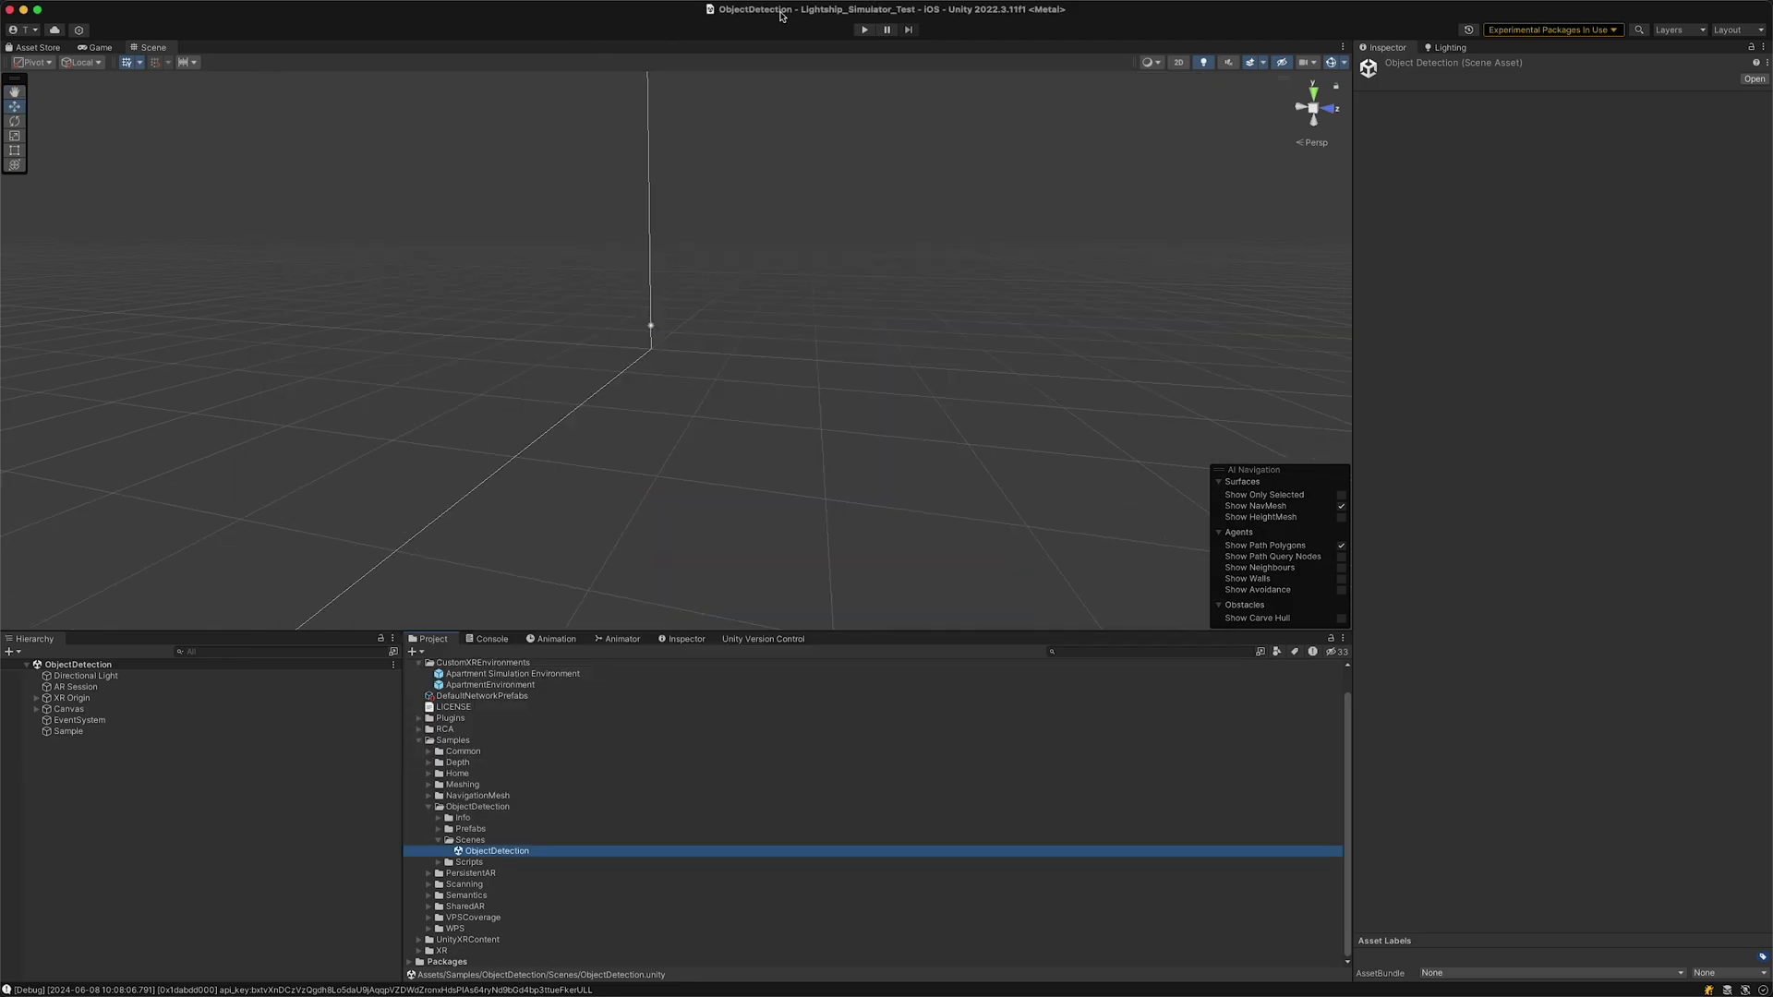
Step: Play the ObjectDetection scene in the Game view and steer the simulated camera through the living room toward the desk
left_click(97, 47)
left_click(865, 30)
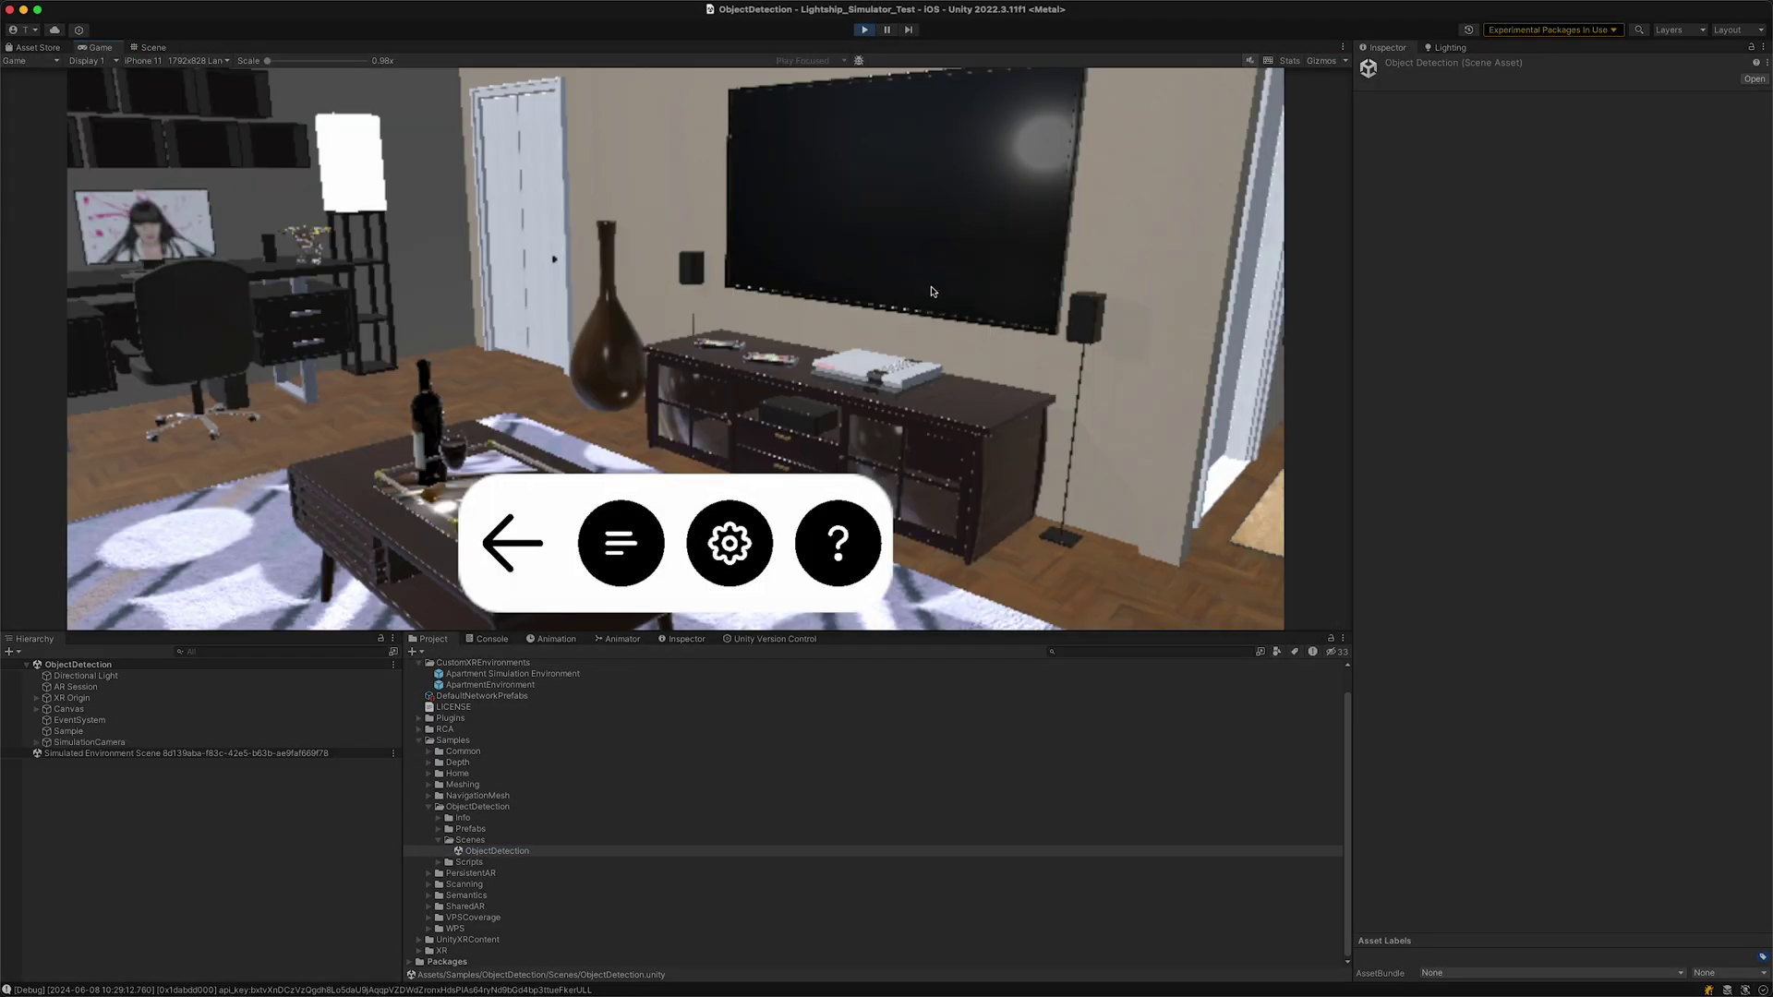
right_click_drag(1000, 373, 804, 368)
key("d")
key("w")
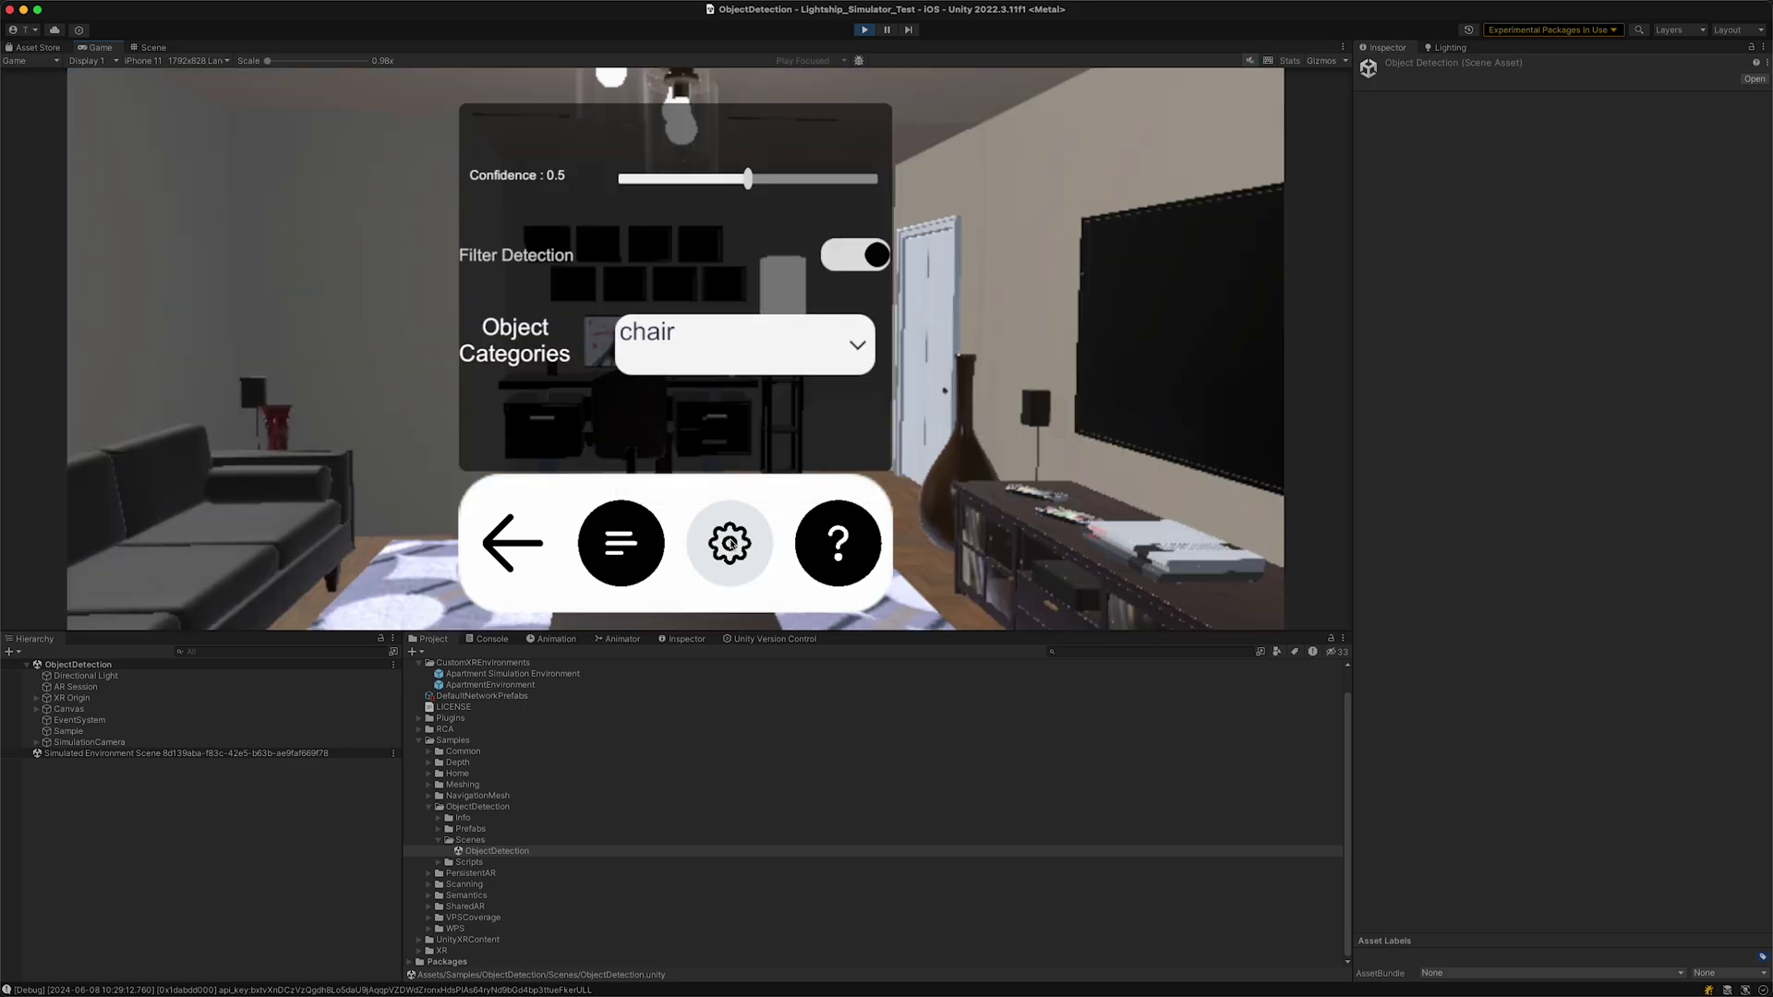
Step: Open the sample's confidence setting and move the camera around the living room to test object detection
left_click(730, 543)
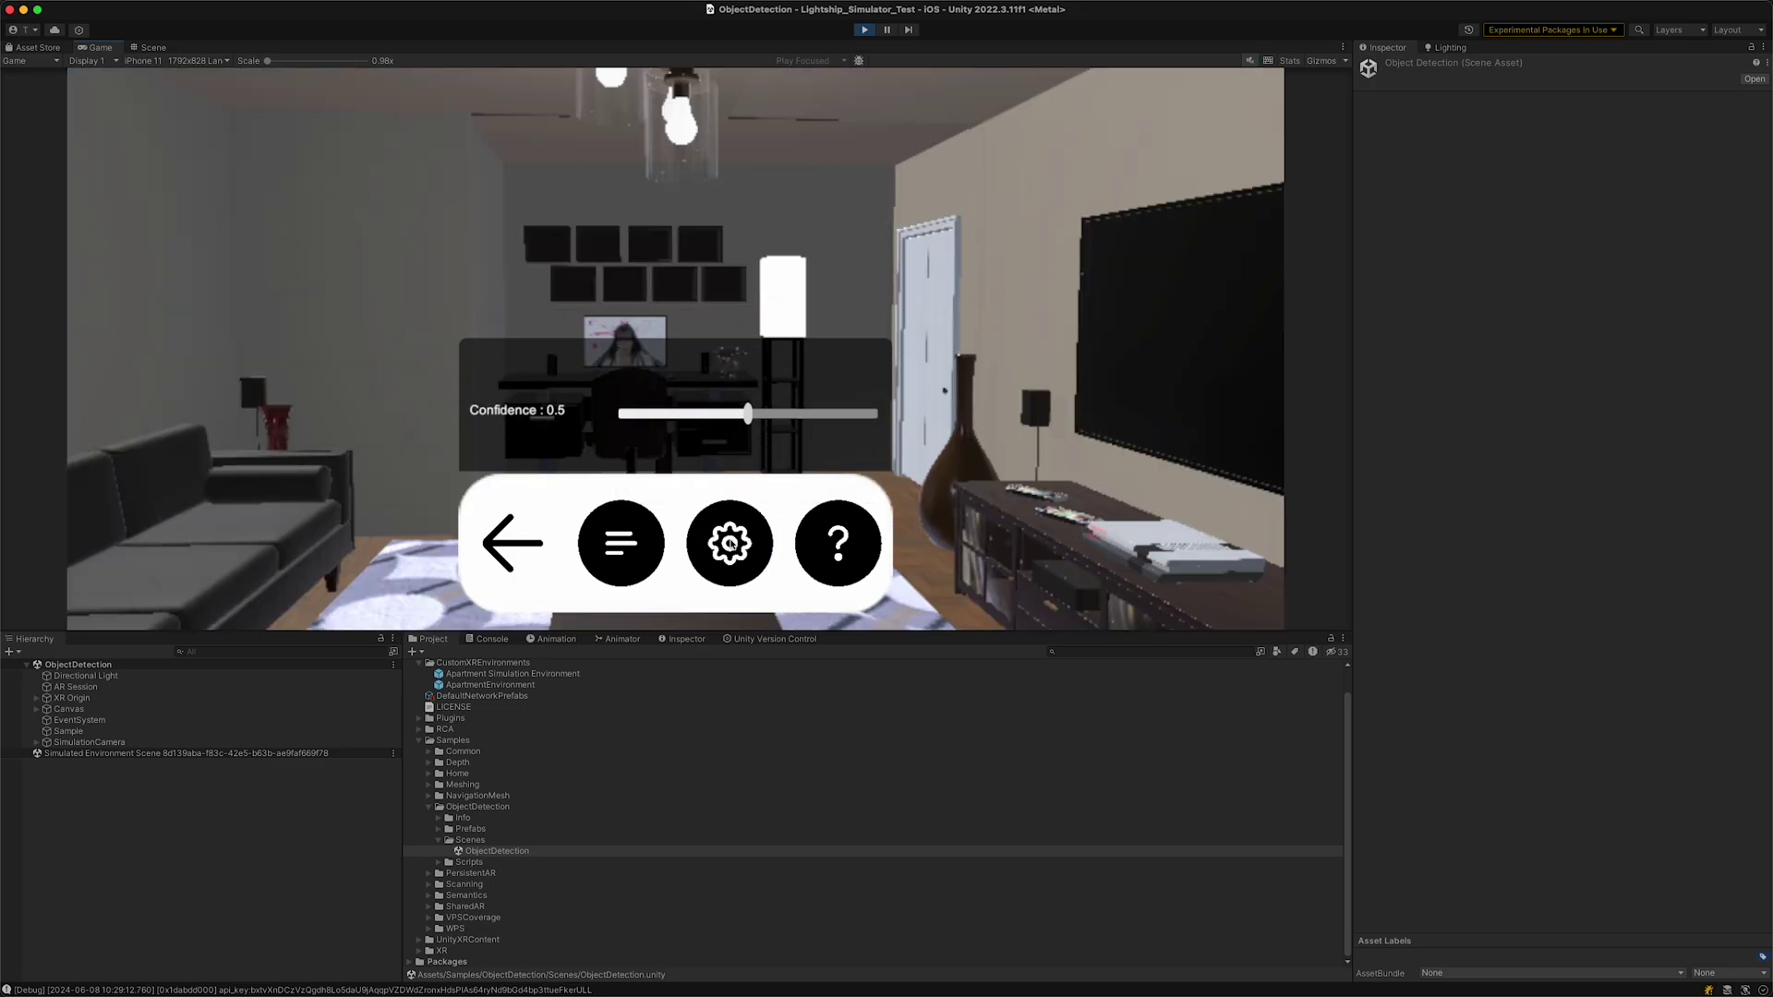
right_click_drag(785, 362, 716, 376)
key("w")
key("w")
key("d")
key("s")
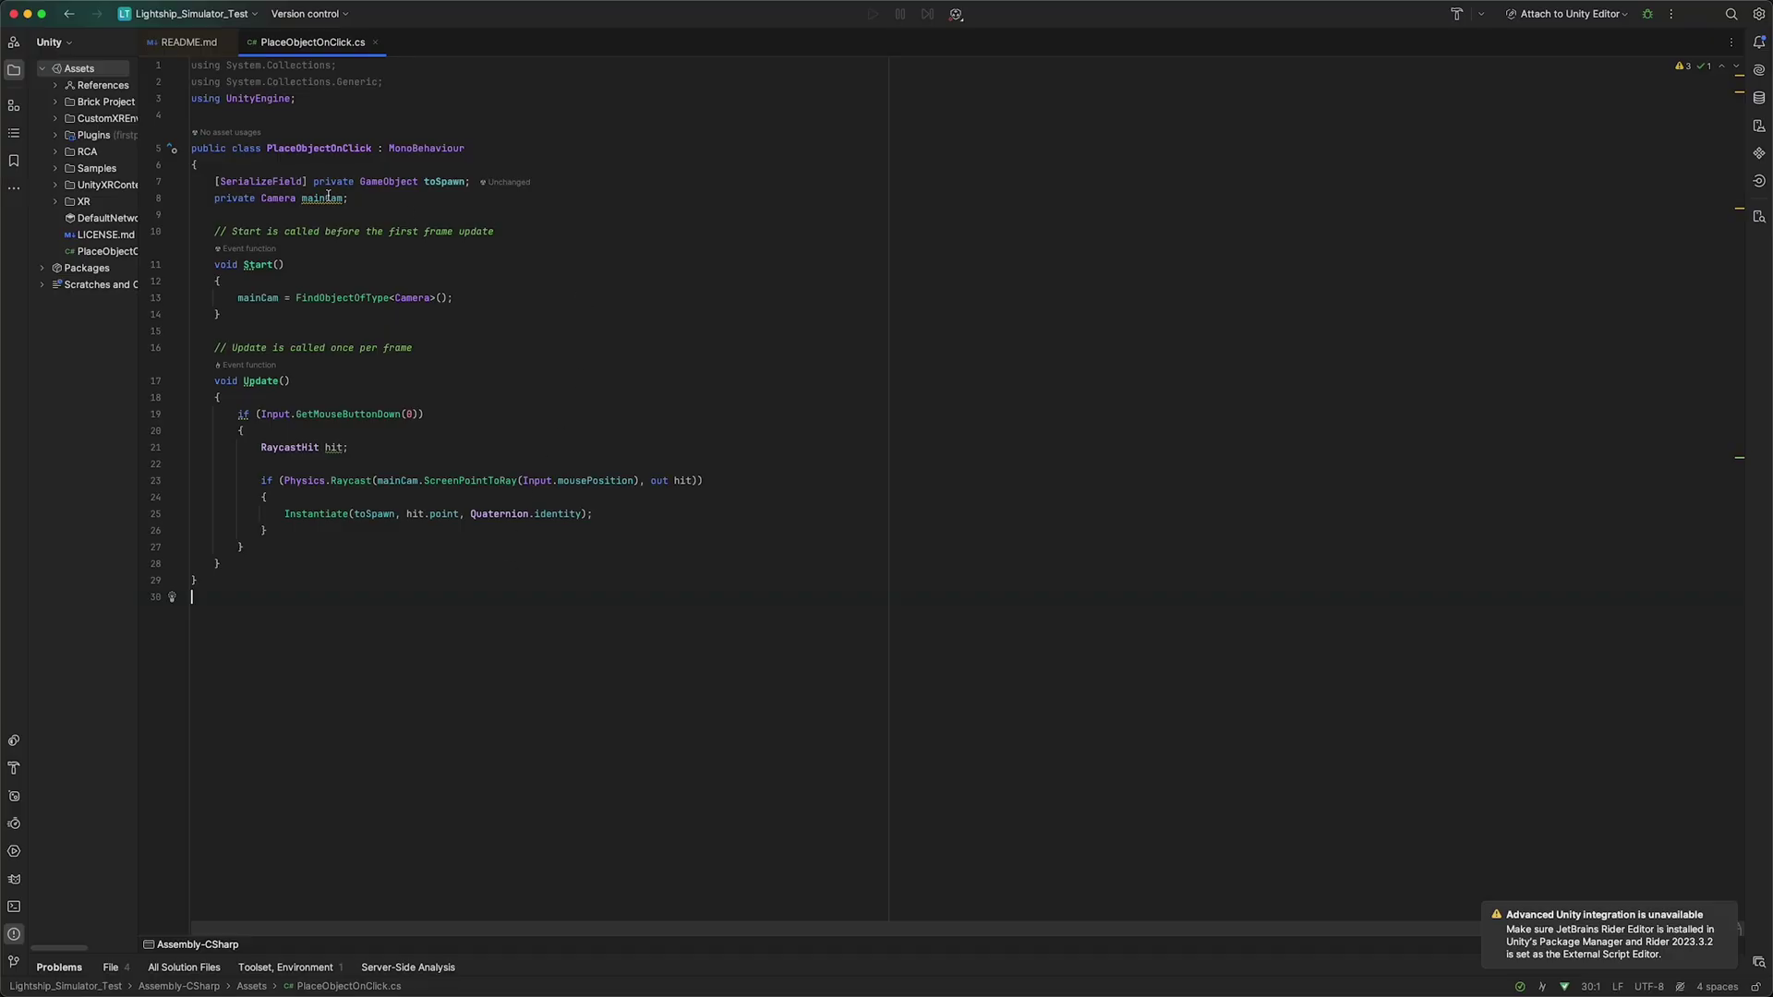
Step: In the code editor, examine PlaceObjectOnClick.cs: the toSpawn and mainCam fields and the raycast block that instantiates the object in Update
left_click_drag(212, 181, 469, 181)
left_click_drag(245, 200, 353, 199)
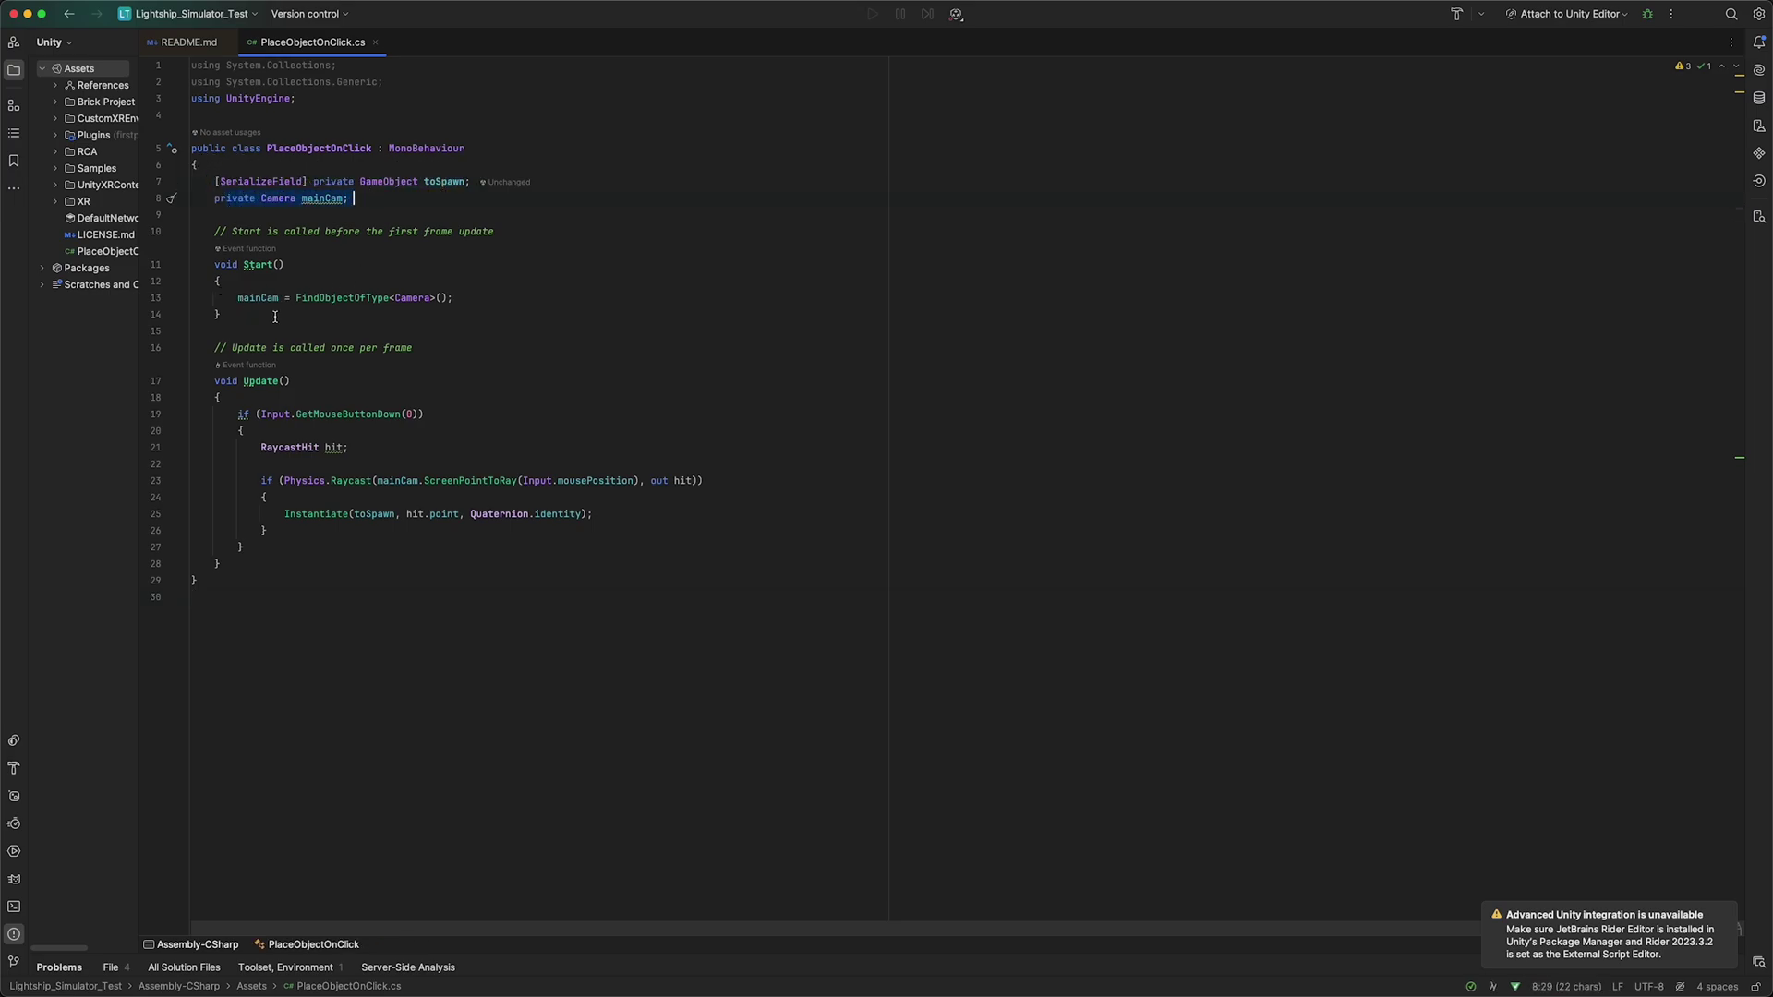
left_click_drag(239, 415, 312, 549)
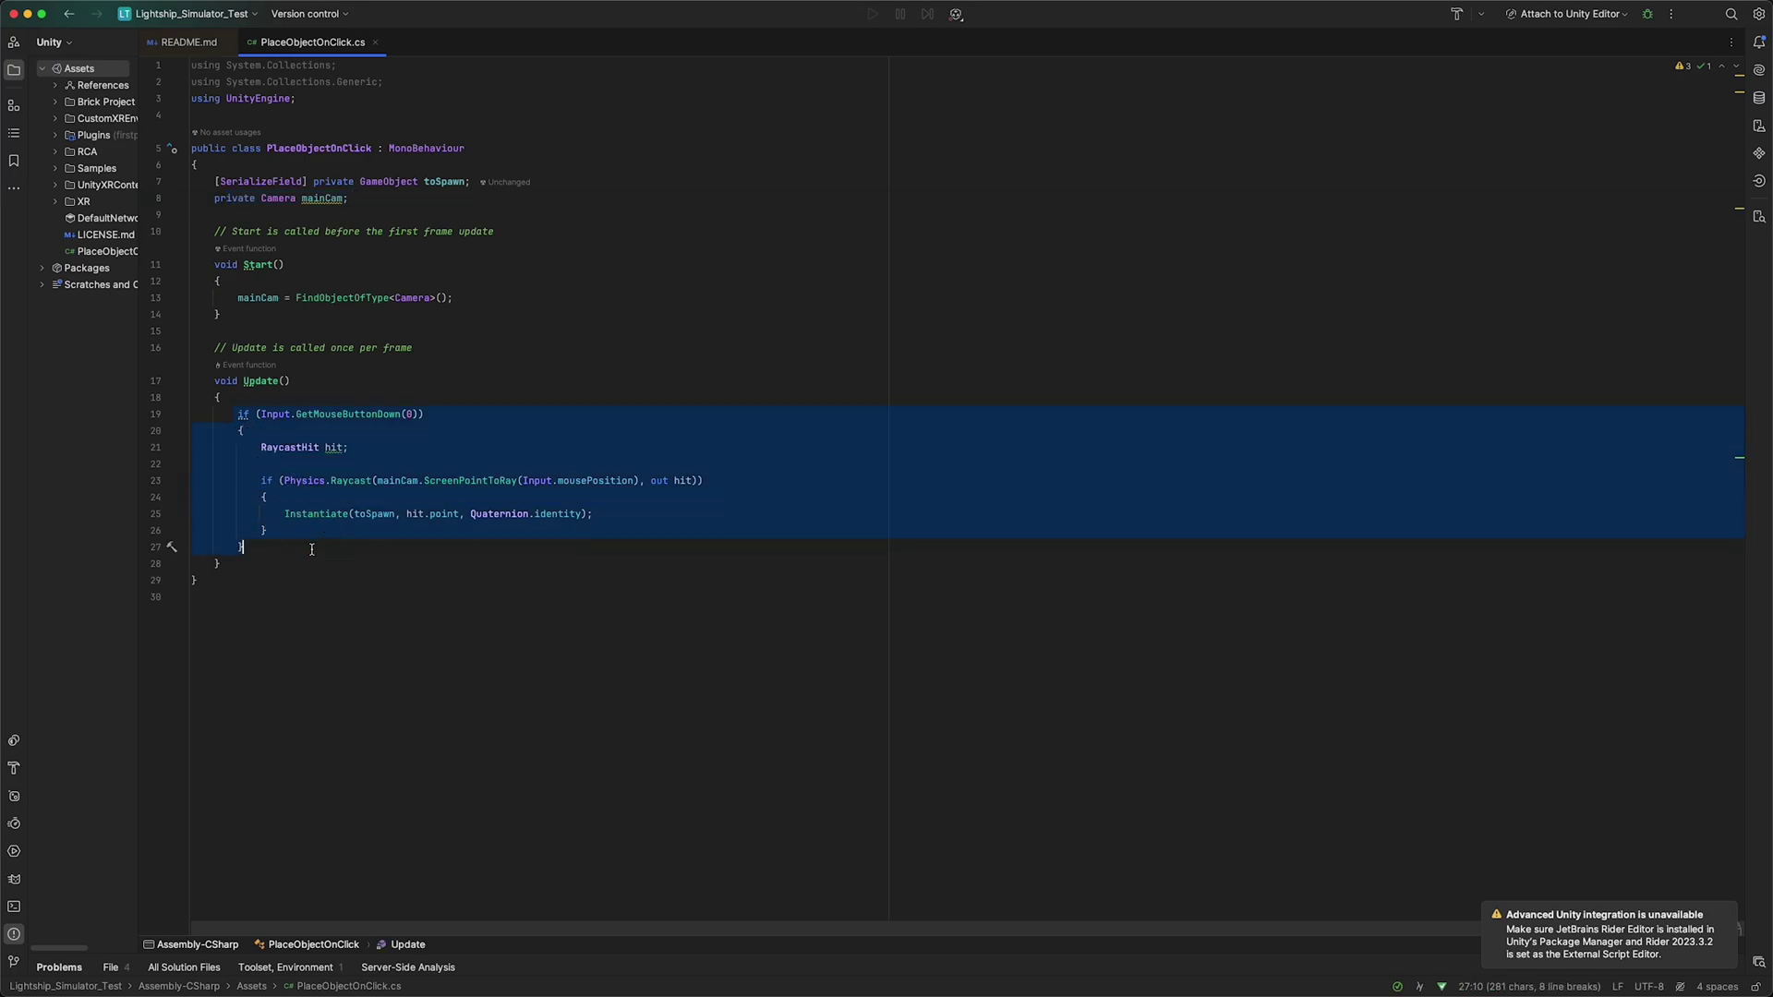
left_click(471, 564)
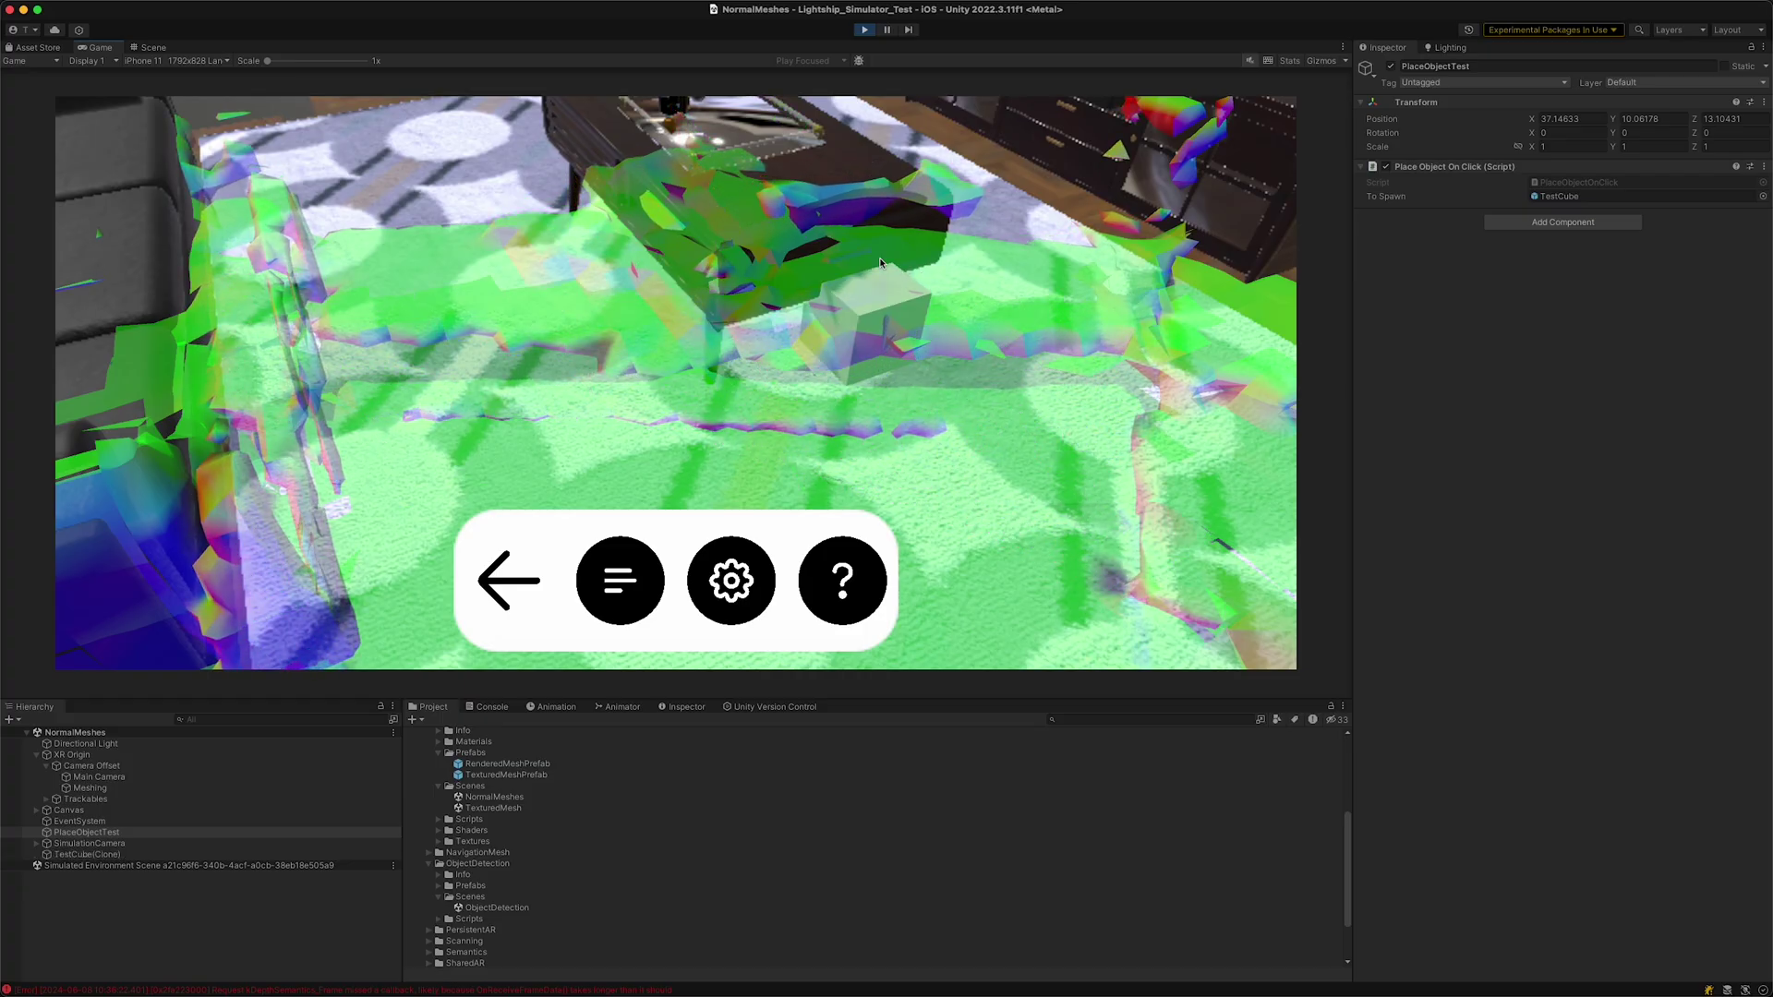
Step: Turn the camera across the meshed floor in the running NormalMeshes scene and place test cubes on the rug
right_click_drag(977, 386, 1205, 452)
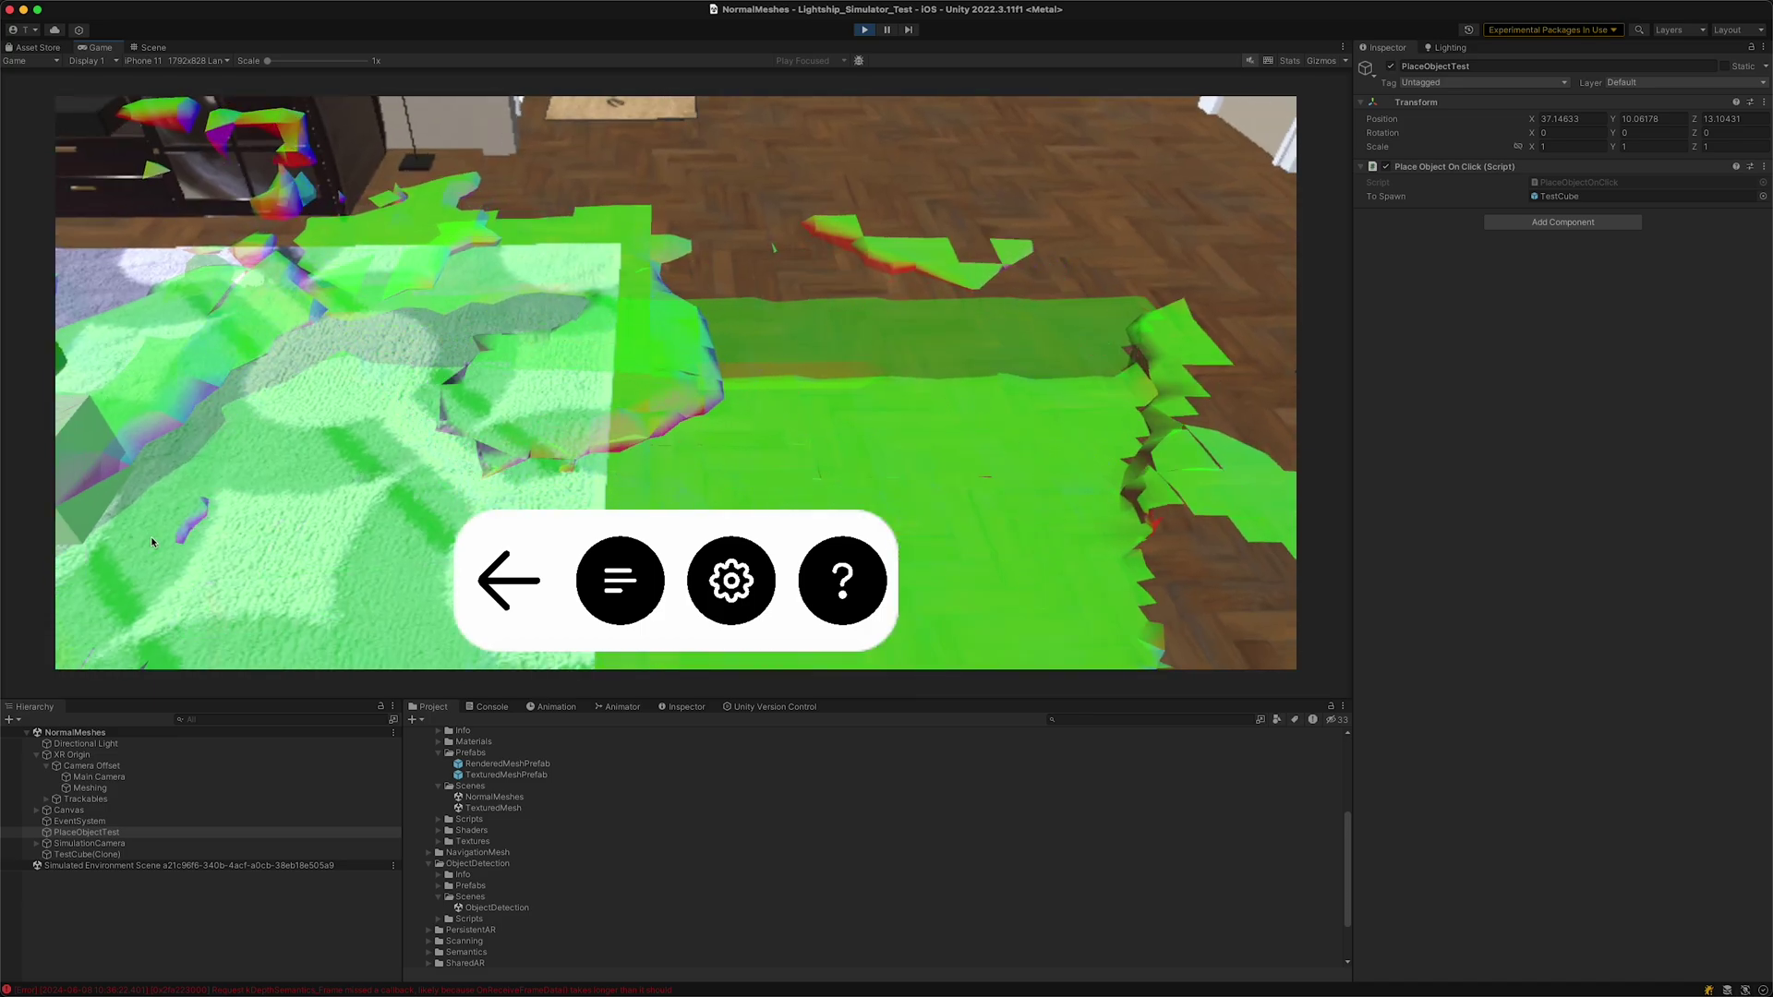
left_click(192, 528)
left_click(218, 435)
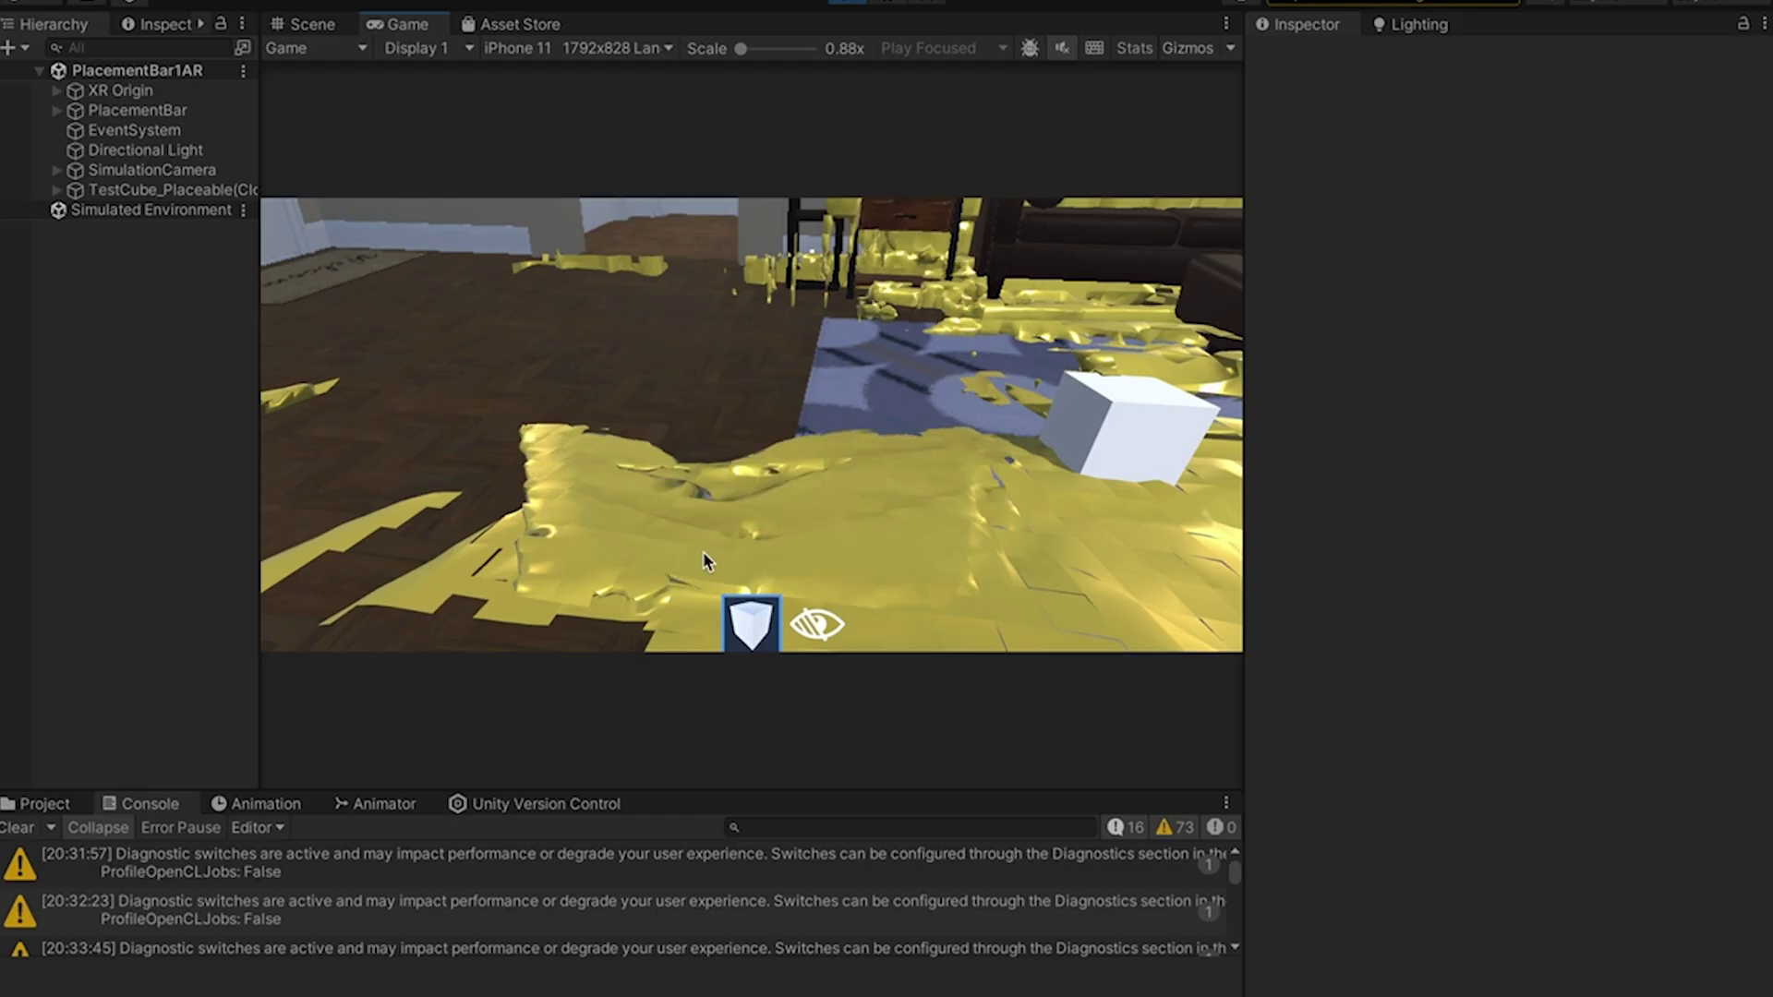
Step: Place more test cubes on the yellow floor mesh in the running PlacementBar1AR scene
left_click(661, 531)
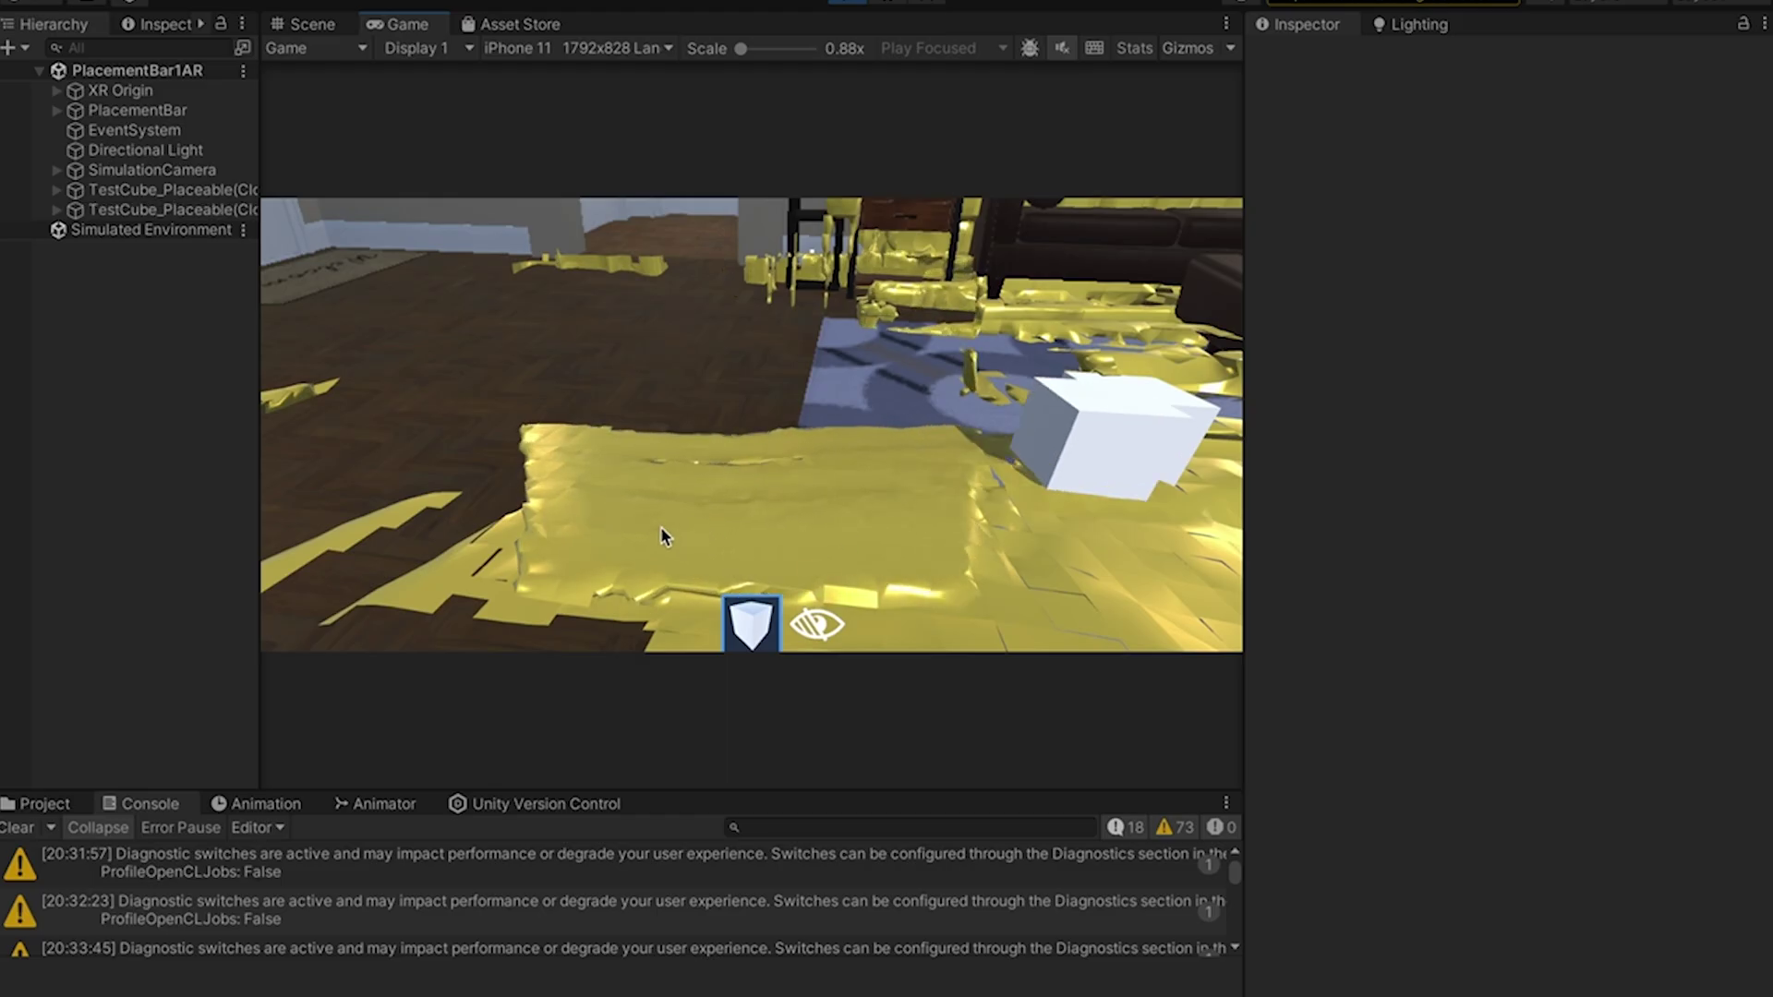
left_click(601, 471)
left_click(574, 525)
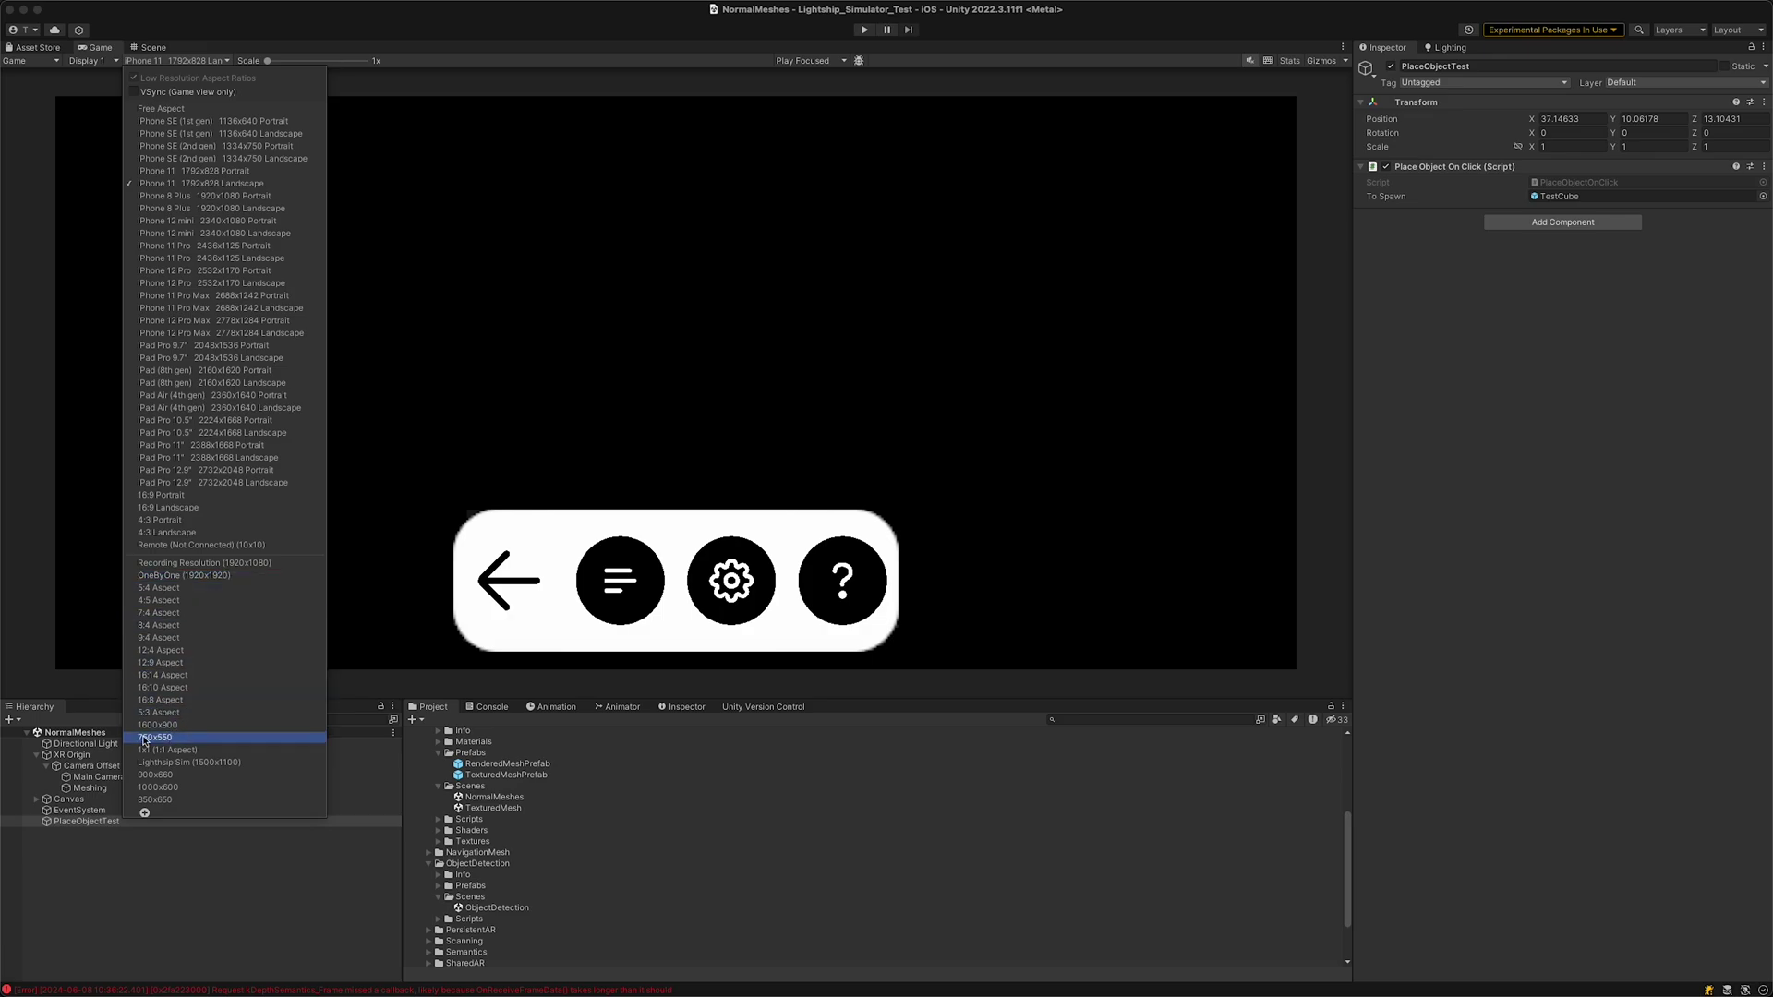
Step: Set the Game view resolution to 750x550 and play the NormalMeshes scene
left_click(170, 738)
key("super+p")
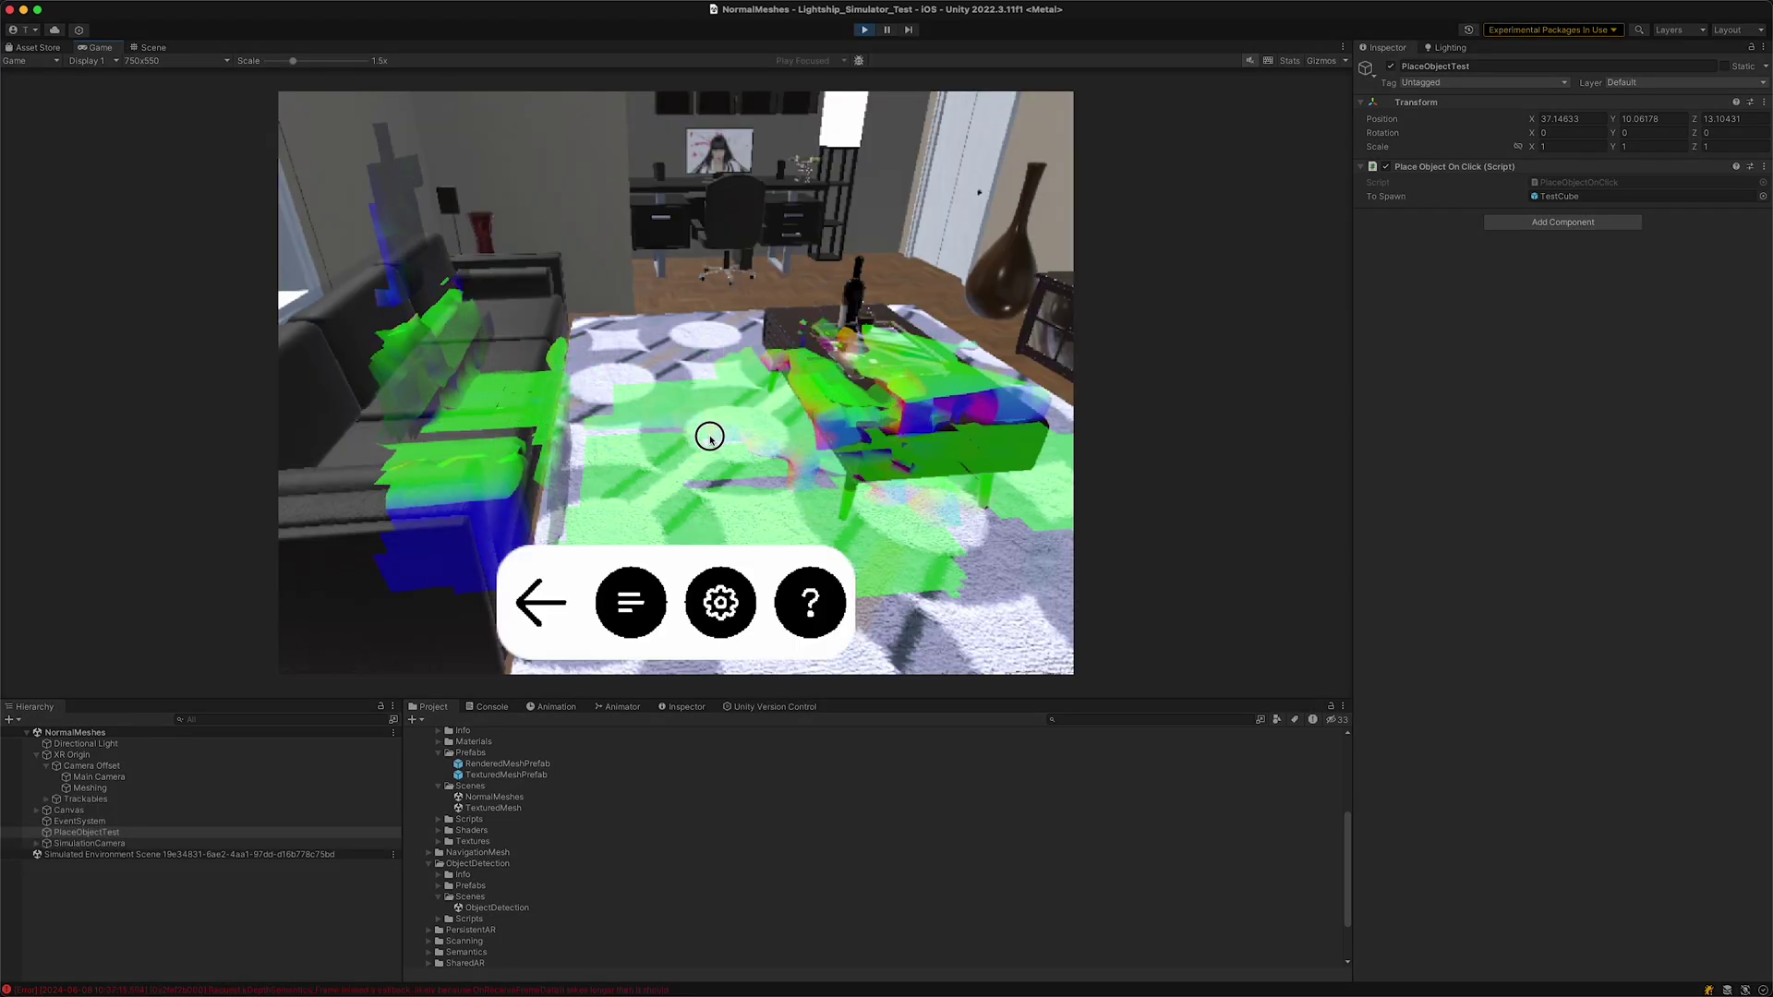
Step: Place test cubes on the meshed rug, coffee table and sofa, and on the floor near the TV stand
left_click(709, 440)
left_click(935, 378)
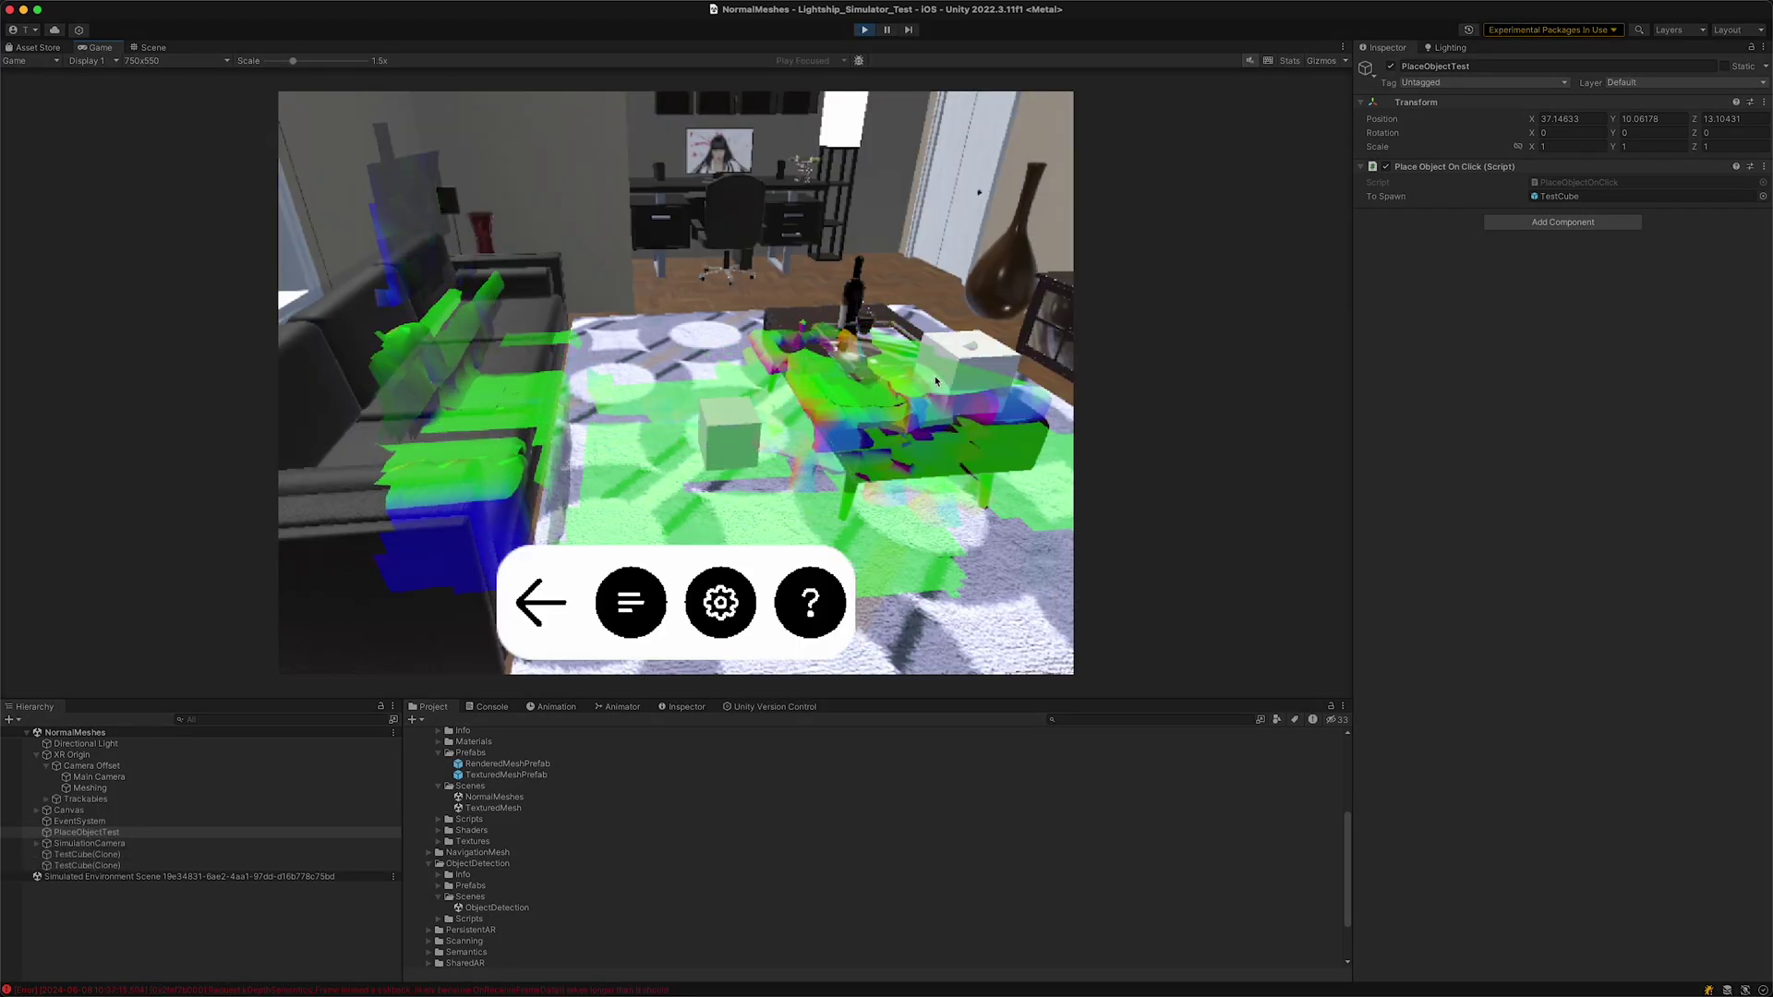
left_click(499, 403)
right_click_drag(630, 407, 1057, 407)
left_click(716, 388)
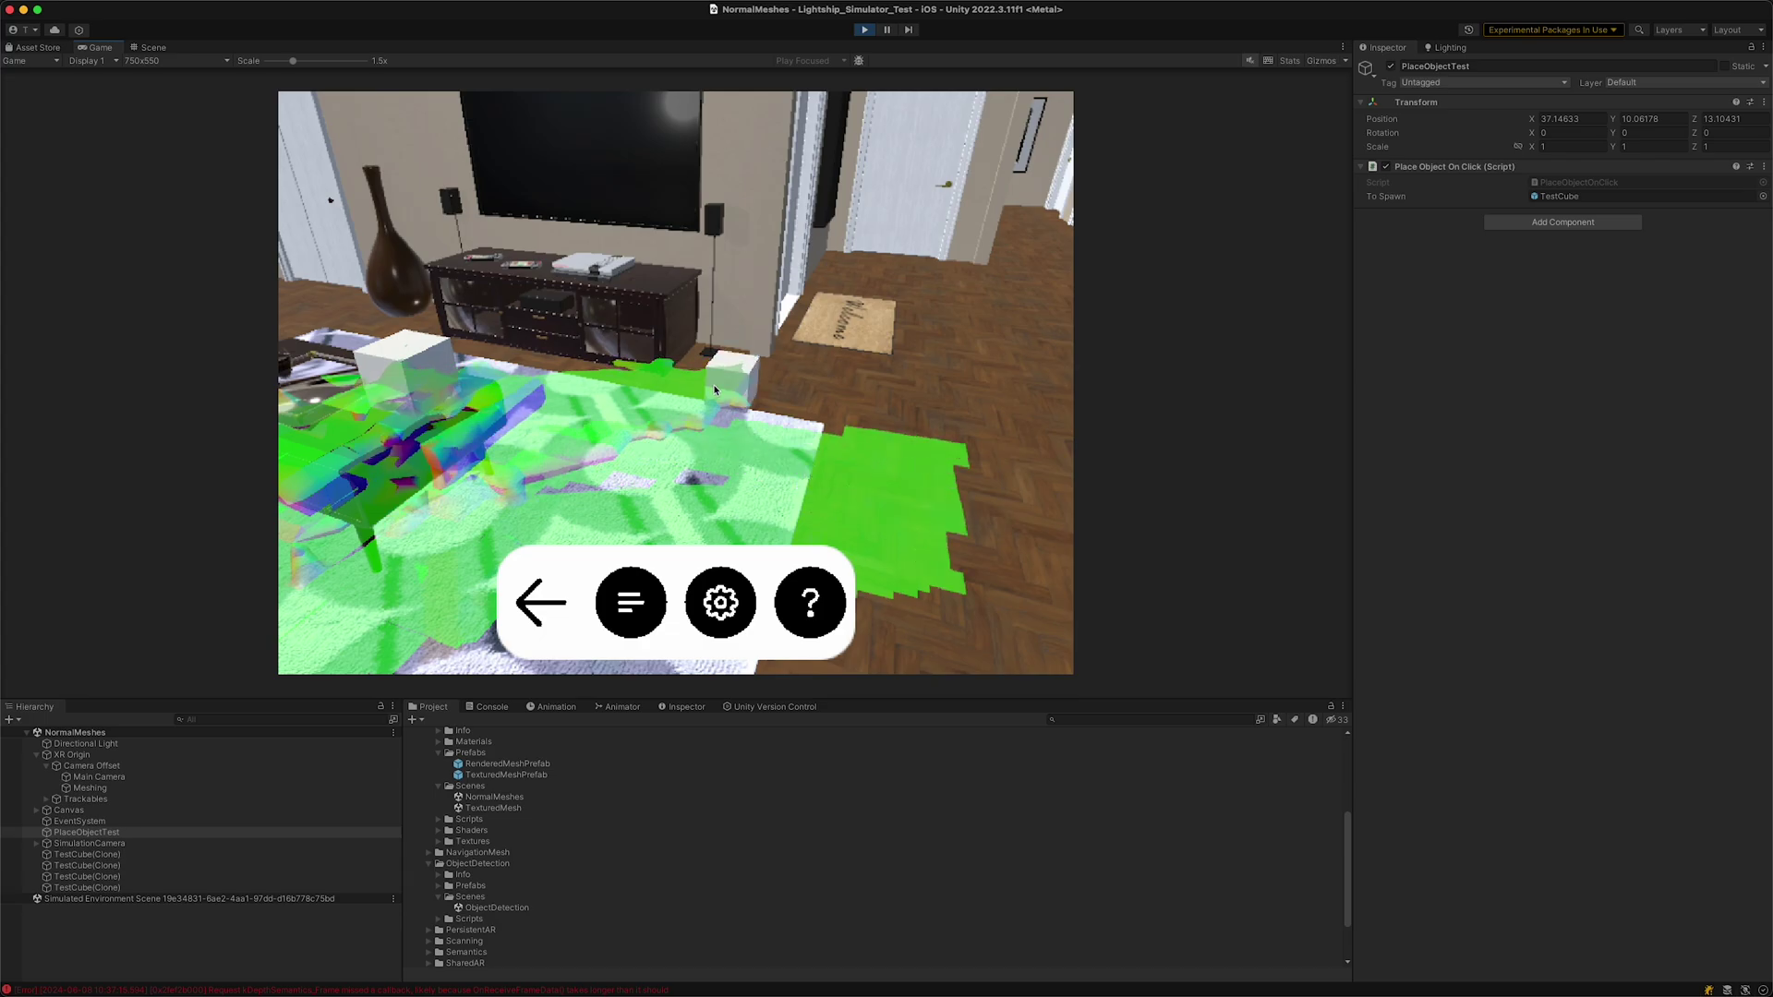
left_click(908, 563)
right_click_drag(908, 563, 601, 452)
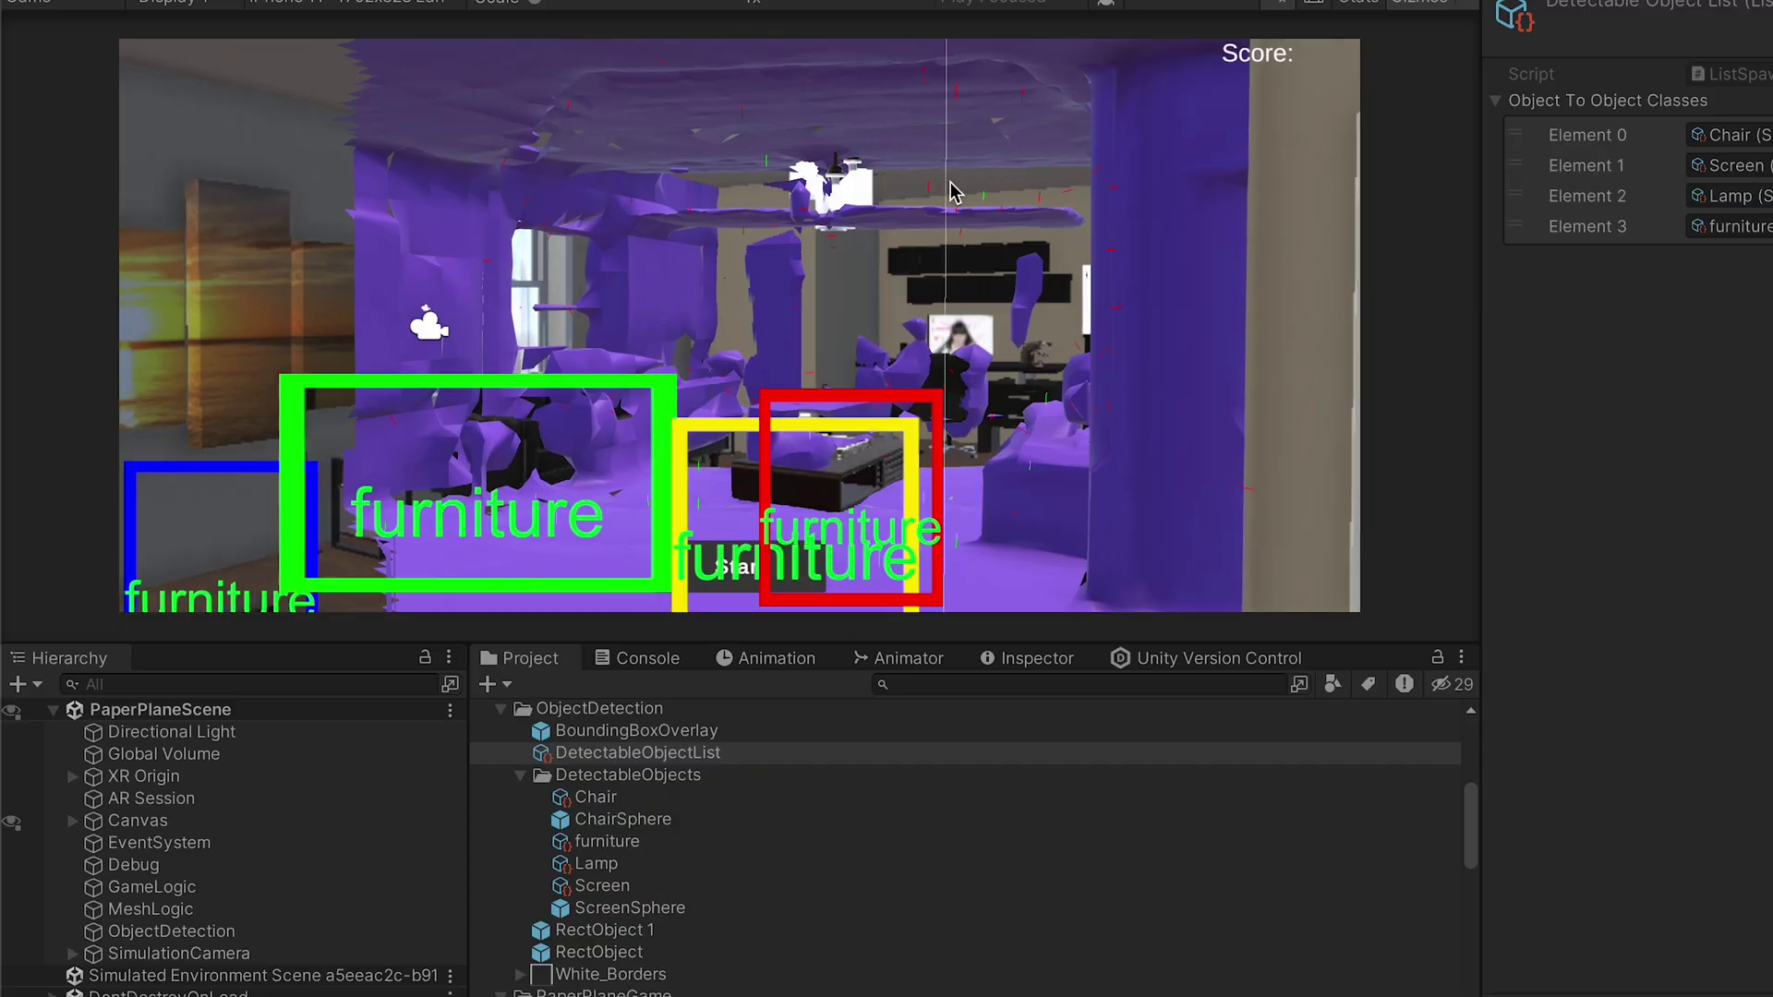
Step: Move the camera forward through the meshed apartment in the running PaperPlaneScene and look up at the ceiling
key("w")
right_click_drag(974, 190, 987, 135)
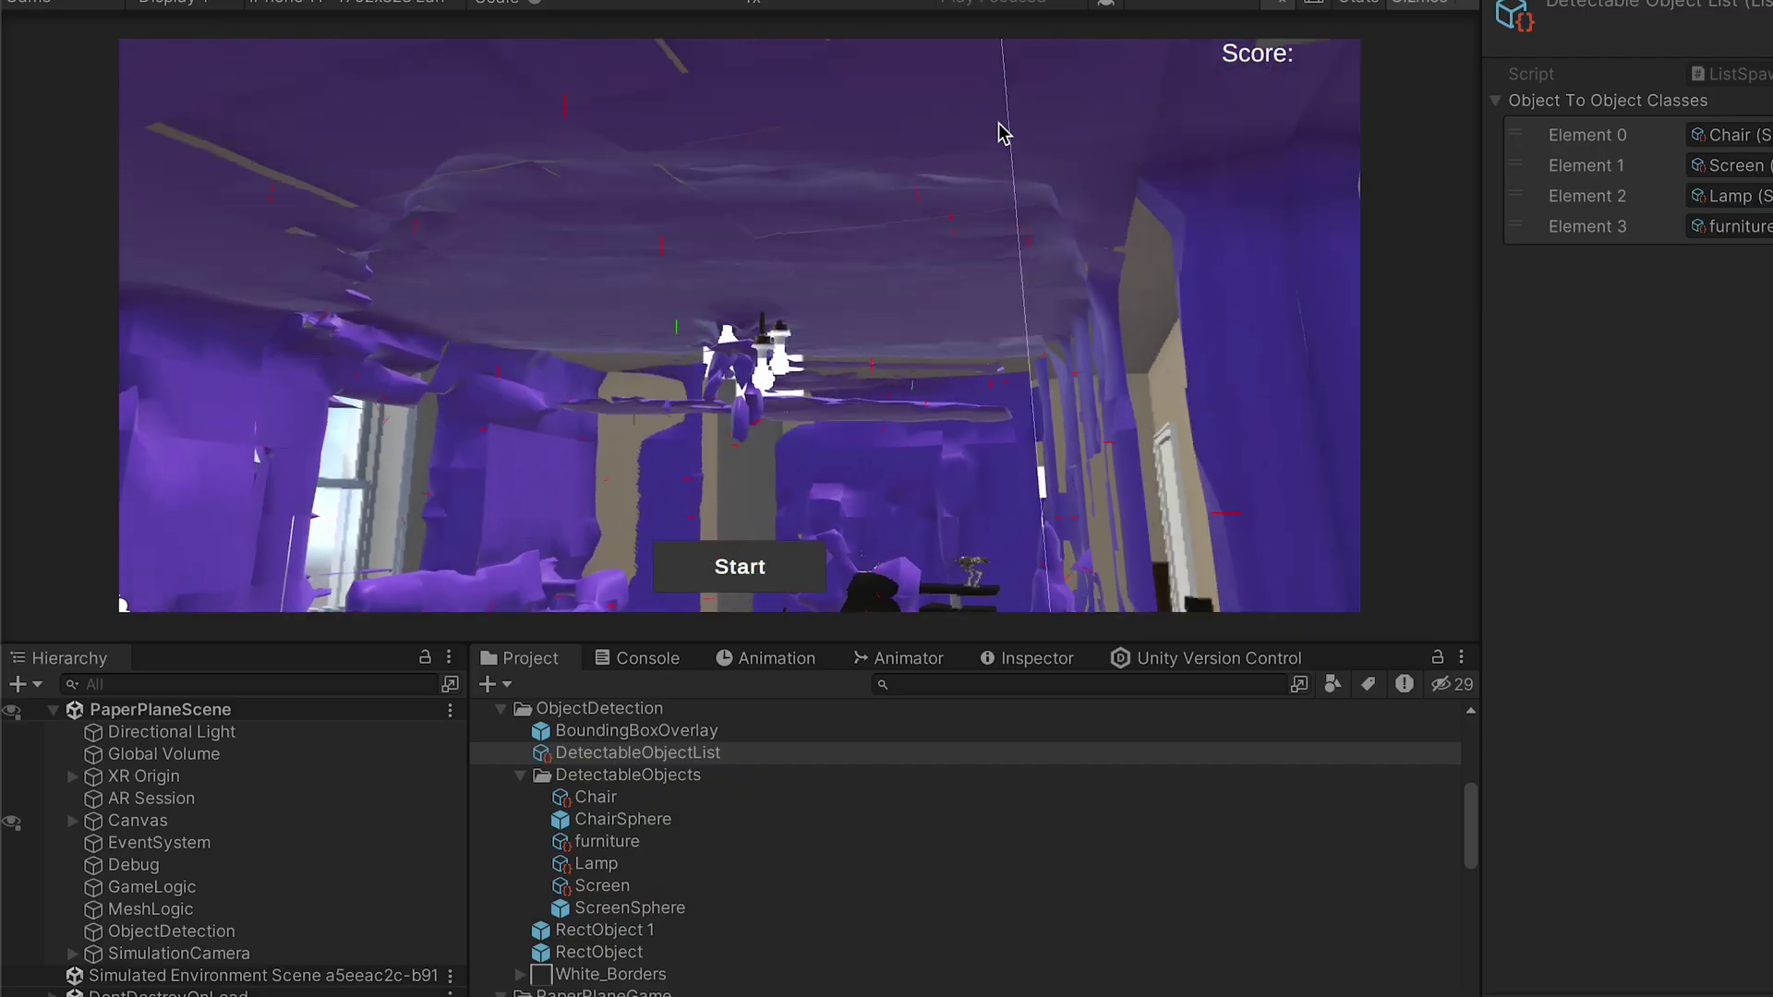